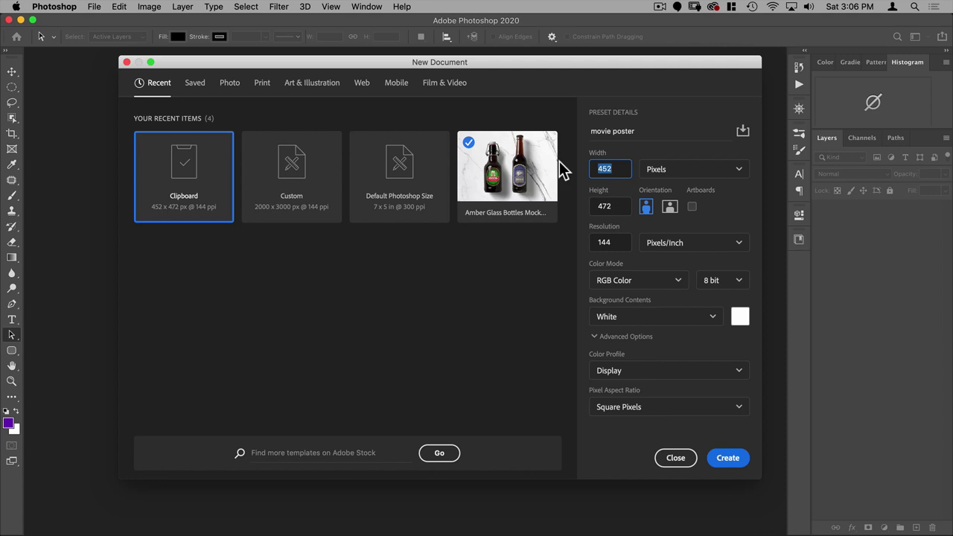
Create the movie poster document at 2000 pixels wide by 3000 pixels high
type("2000")
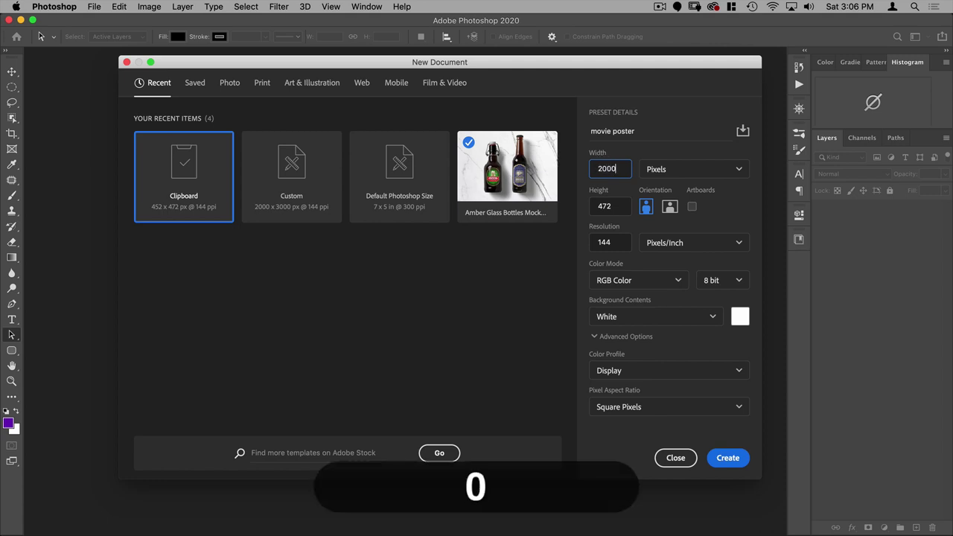
key("Tab")
type("300")
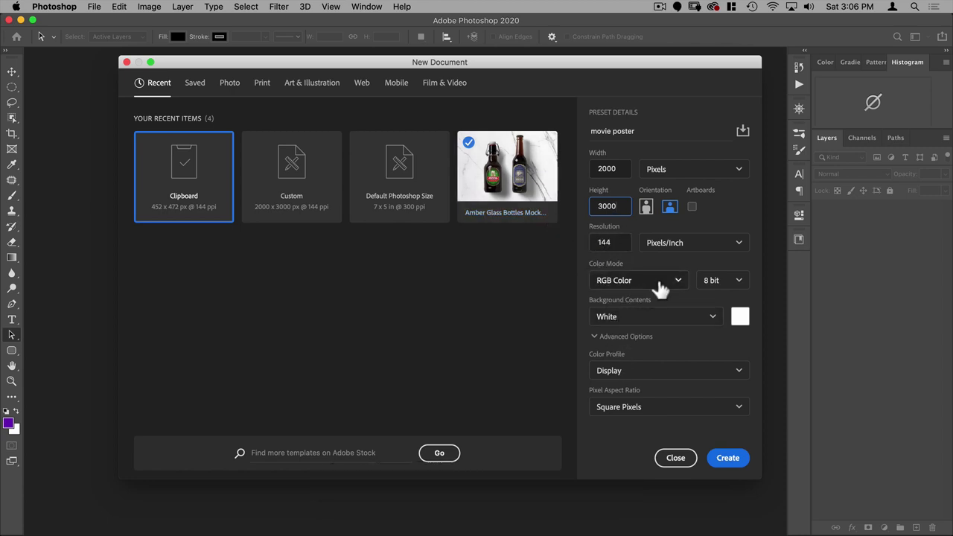
left_click(685, 457)
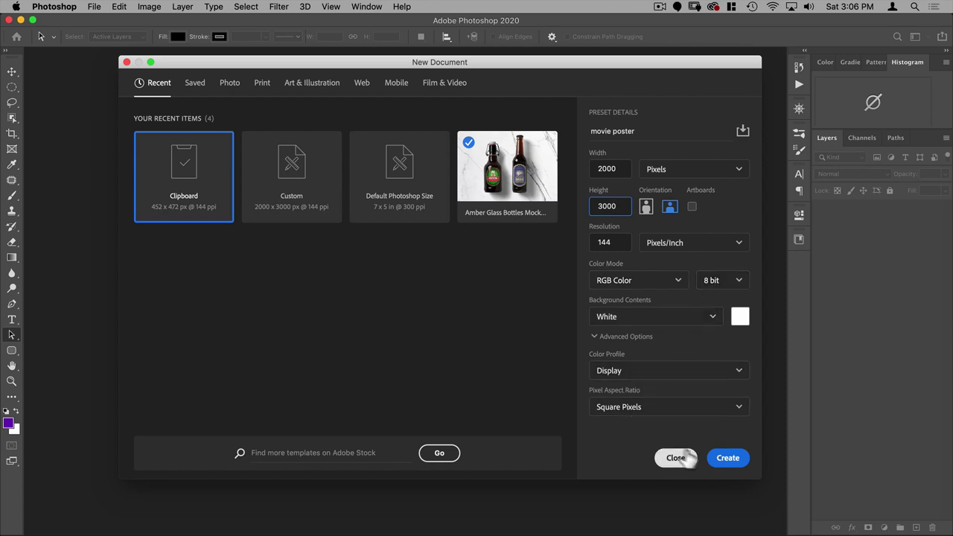
left_click(730, 460)
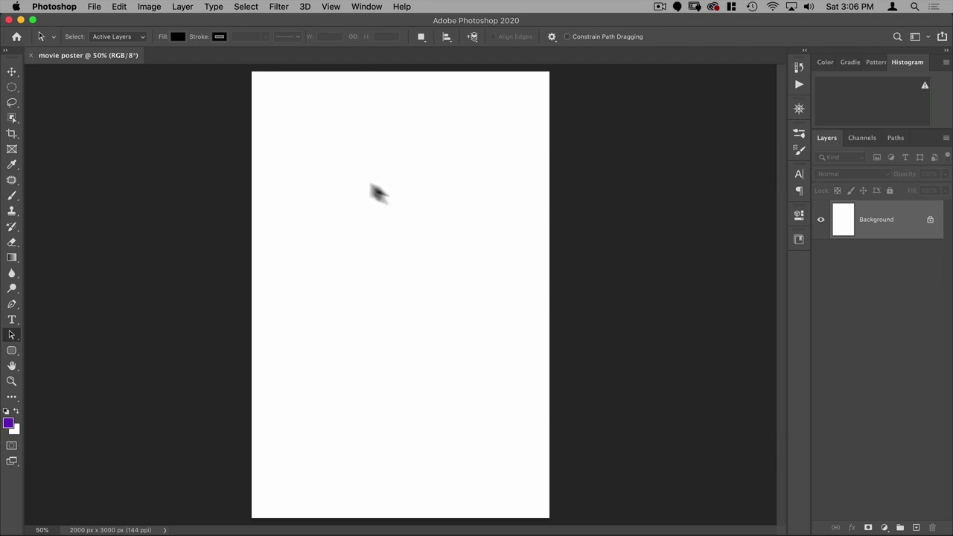
Start a new guide layout from the Default preset, with 4 columns and an empty column gutter
left_click(331, 7)
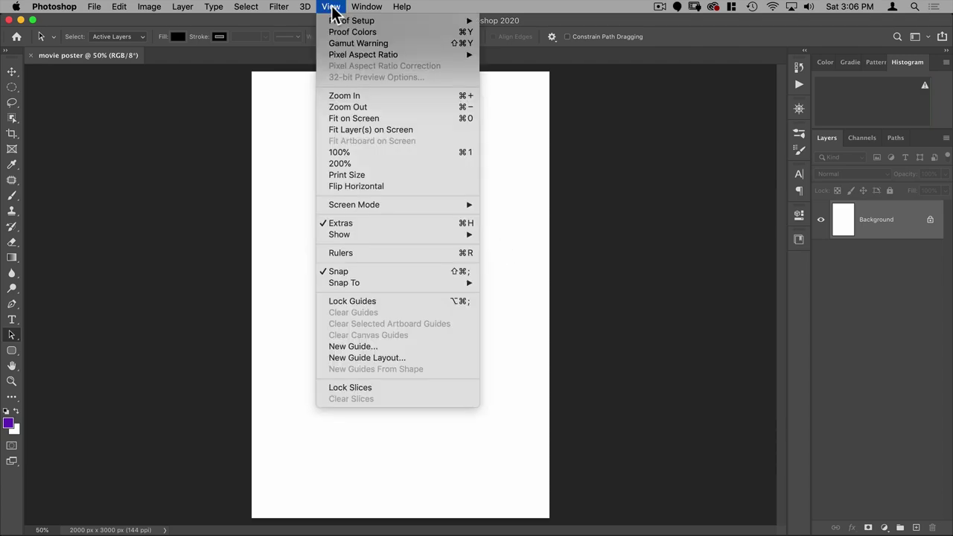
left_click(369, 358)
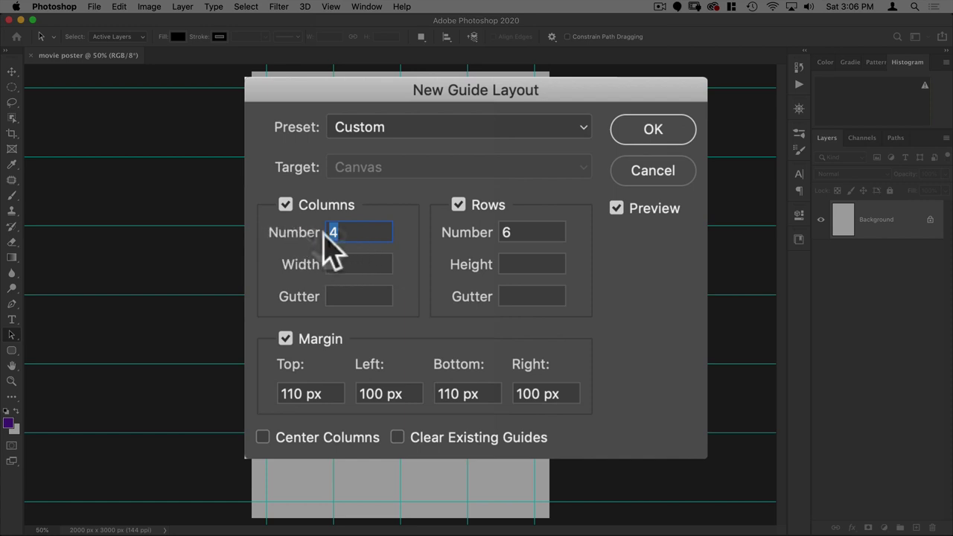
left_click(434, 128)
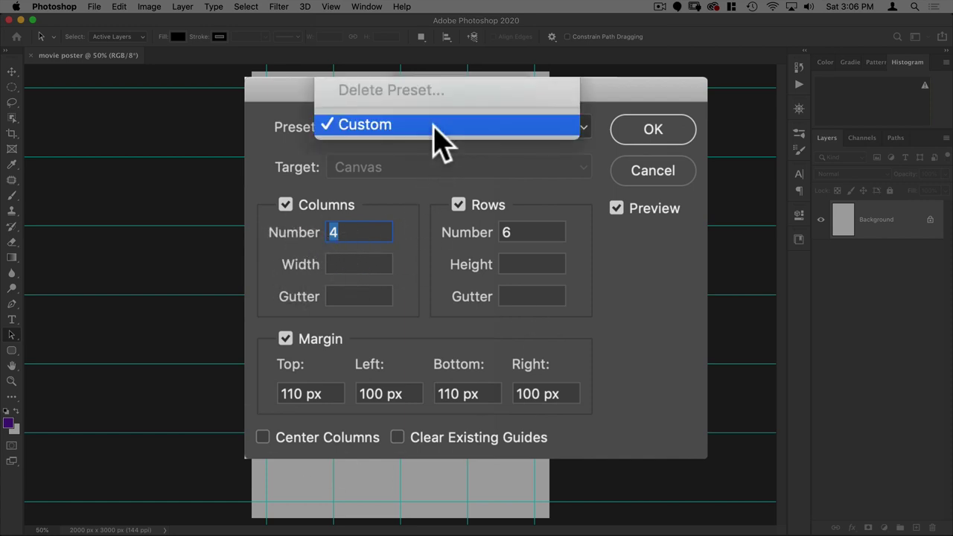
key("Up")
key("Return")
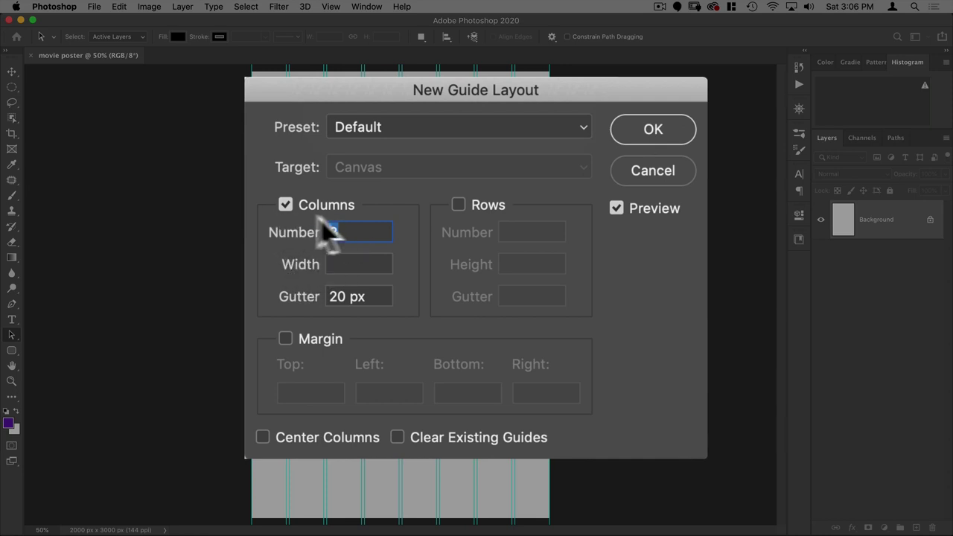
type("4")
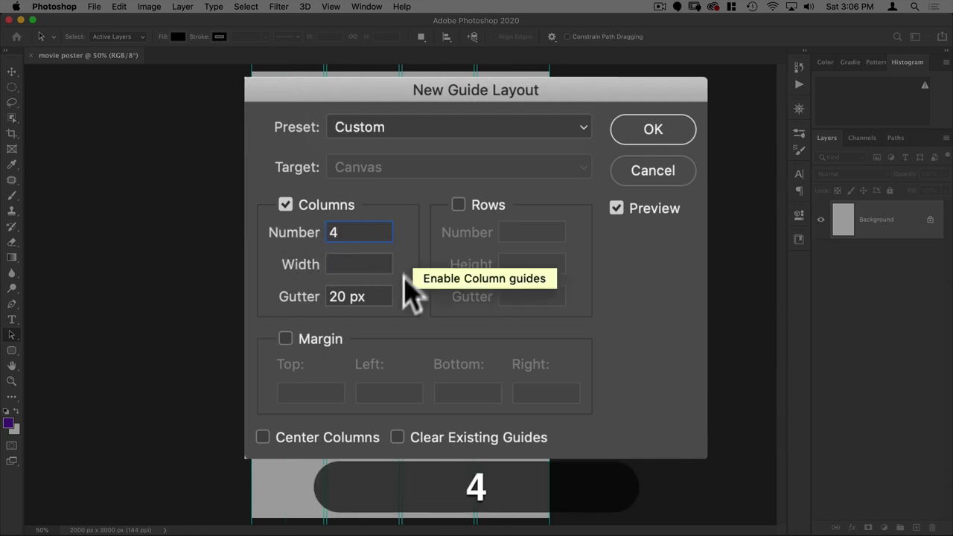
key("Tab")
key("Tab")
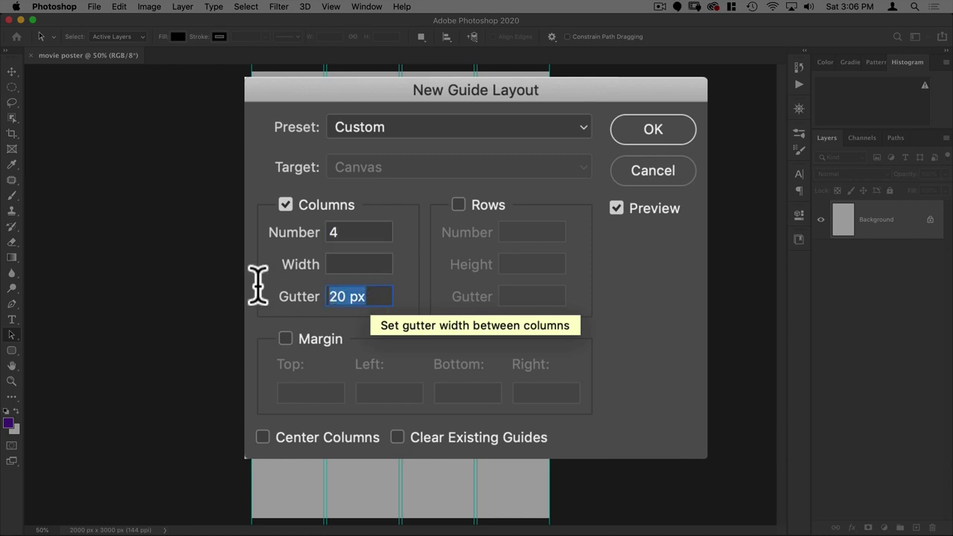
key("BackSpace")
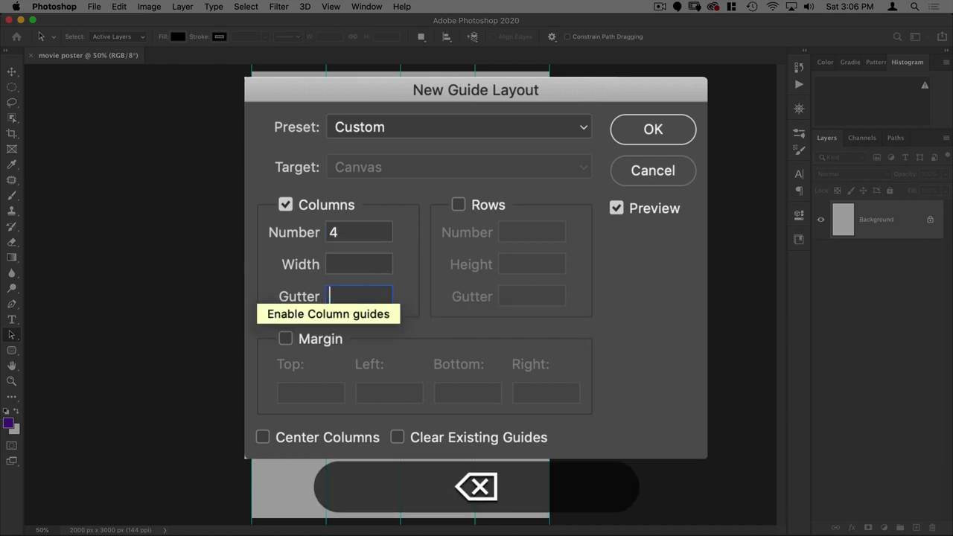
Enable rows in the guide layout, with 6 rows and an empty row gutter
left_click(468, 204)
left_click(546, 296)
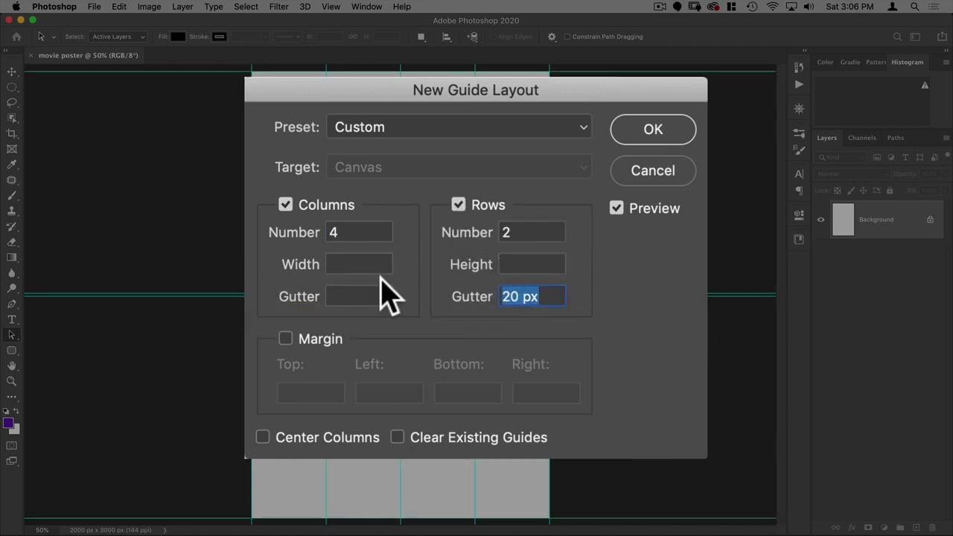
key("BackSpace")
double_click(514, 232)
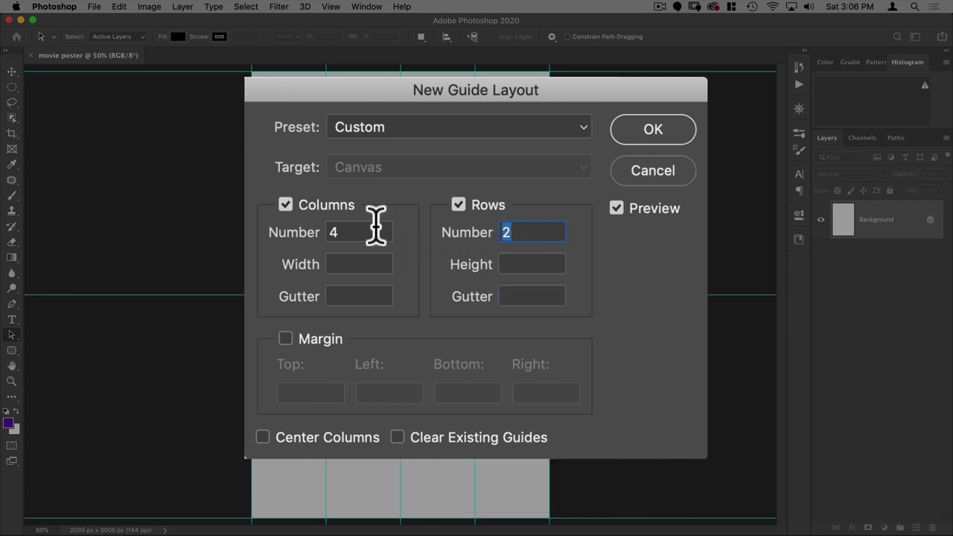
type("6")
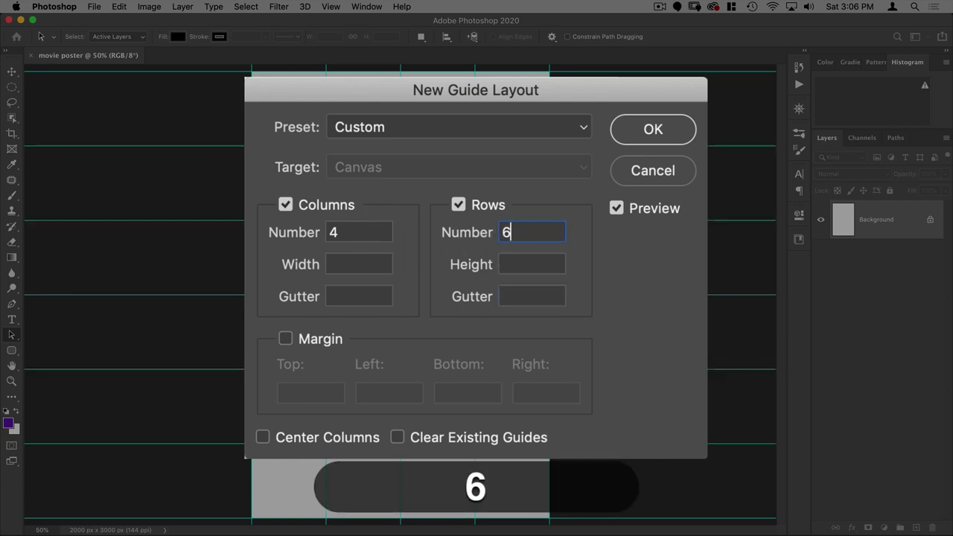
Add guide margins of 110 px at top and bottom and 100 px at left and right, and apply the layout
left_click(320, 341)
left_click(330, 394)
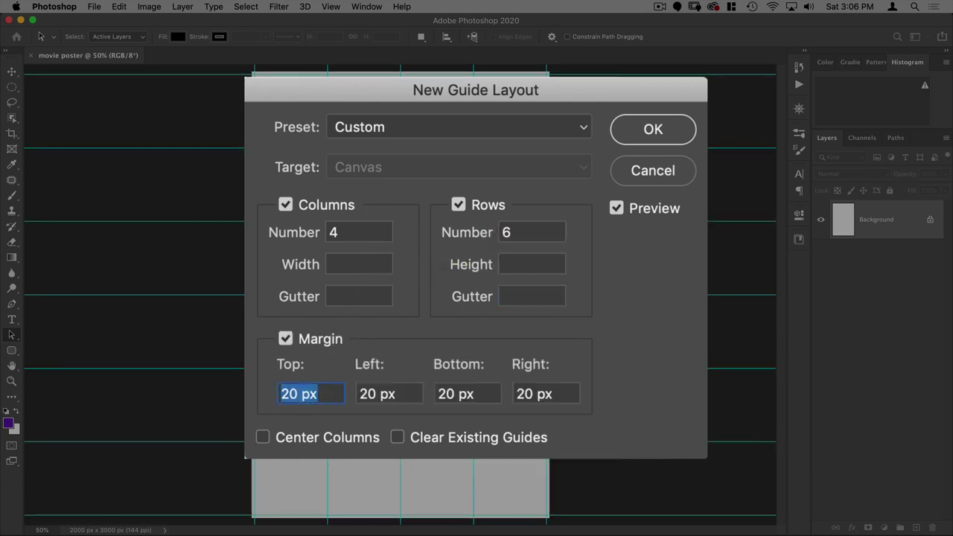
type("100")
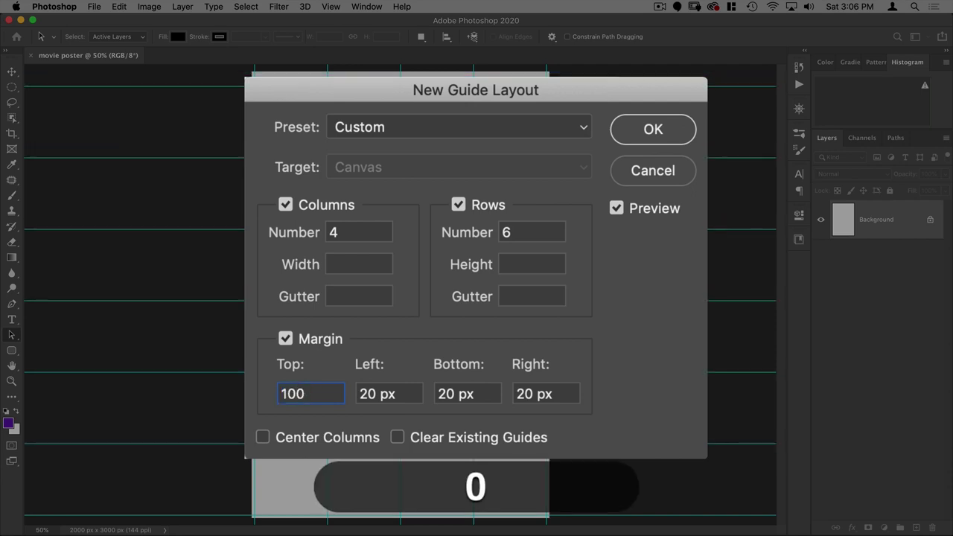
key("Tab")
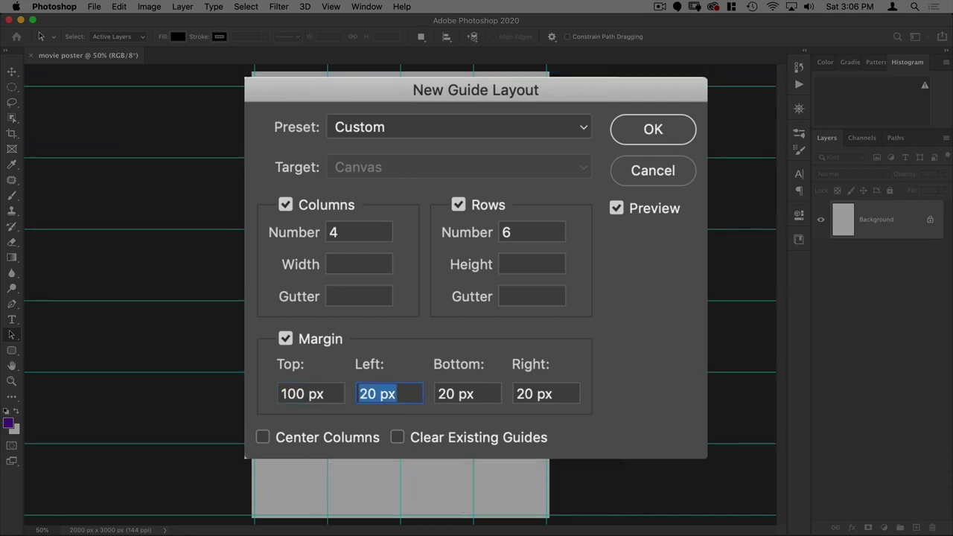
key("shift+Tab")
type("110")
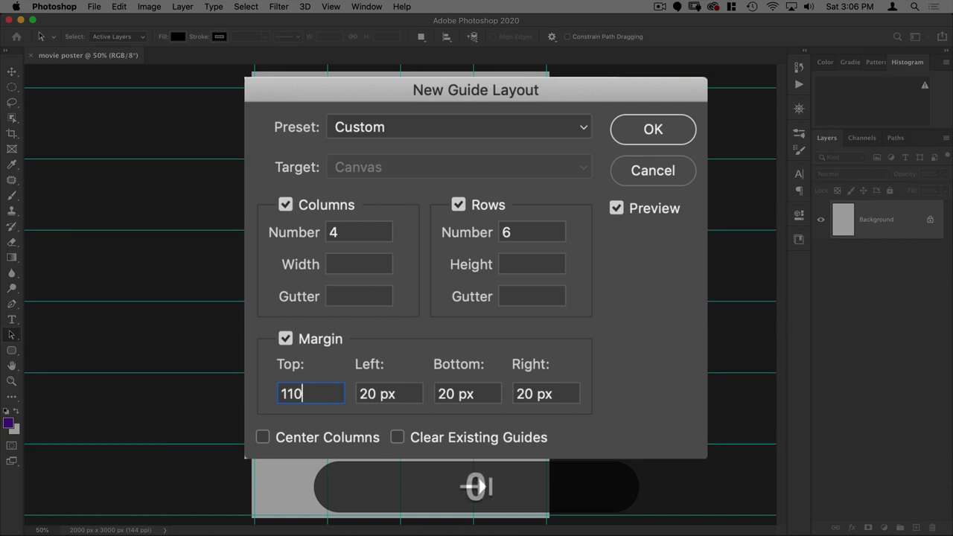
key("Tab")
type("100")
key("Tab")
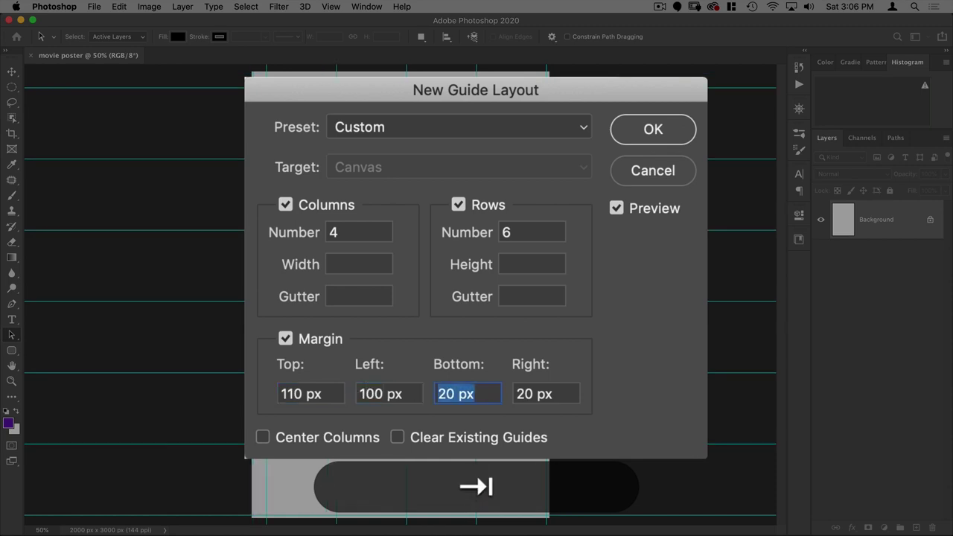
type("110")
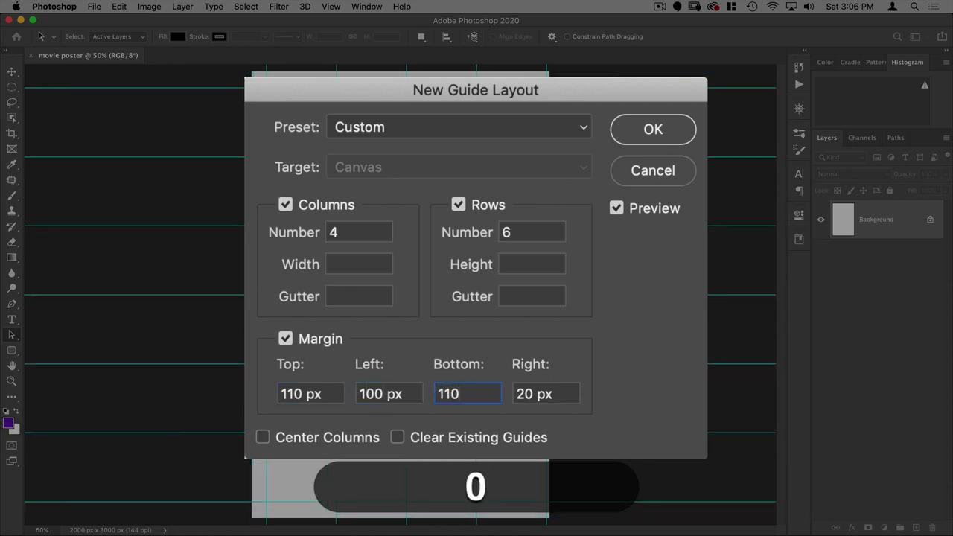
key("Tab")
type("100")
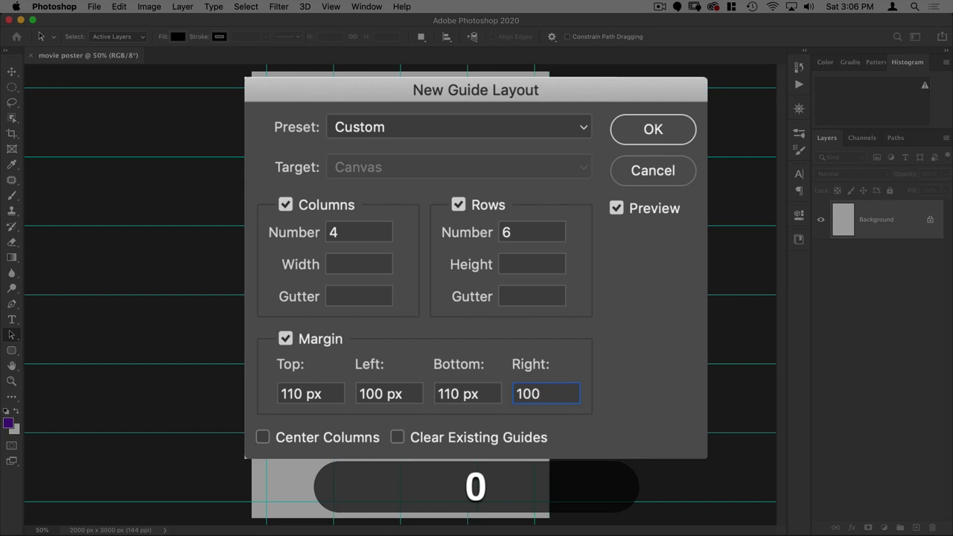
key("Tab")
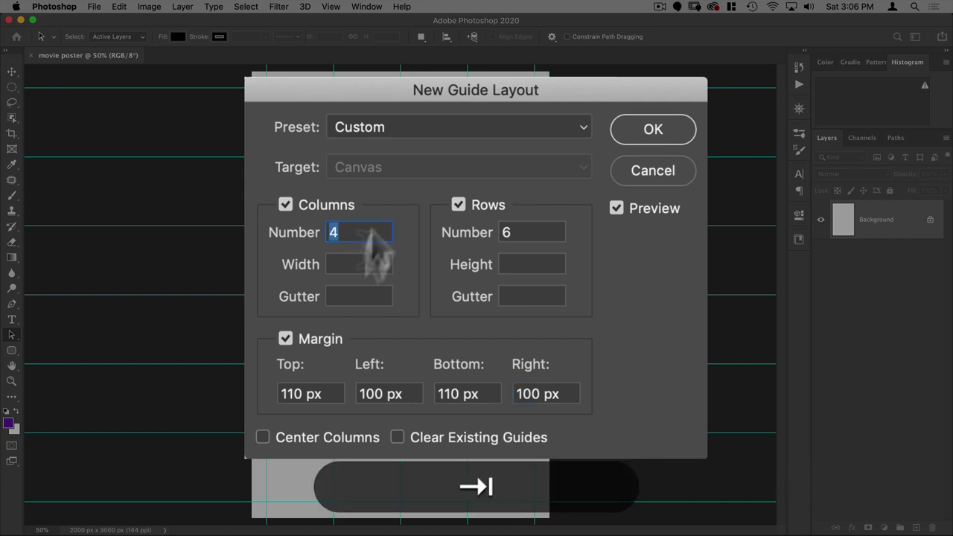
left_click(655, 132)
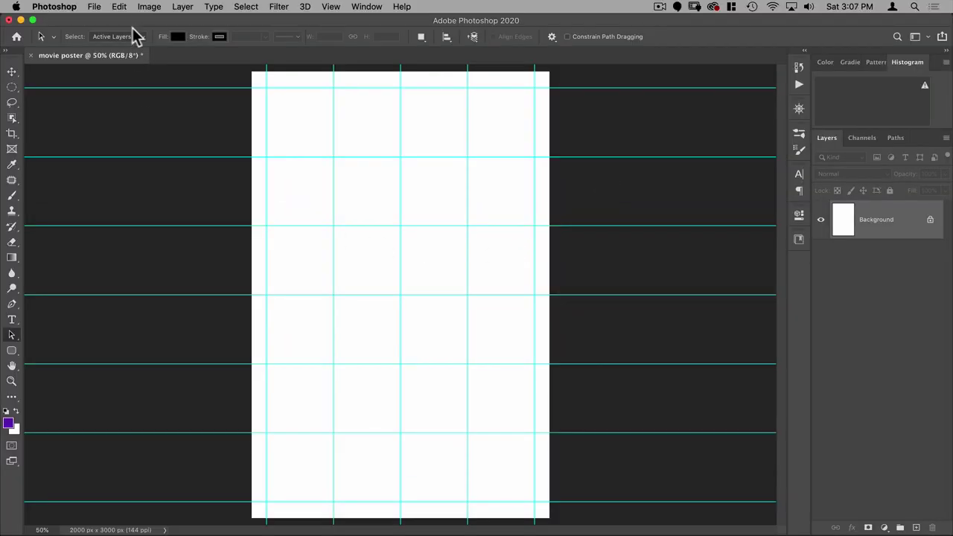
Place background-landscape.jpg as an embedded image filling the canvas
left_click(95, 8)
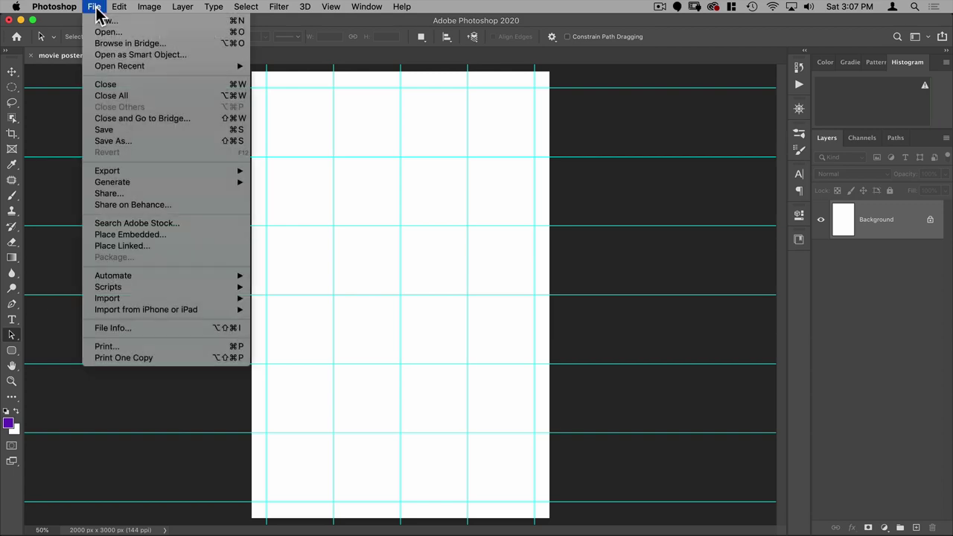
left_click(147, 234)
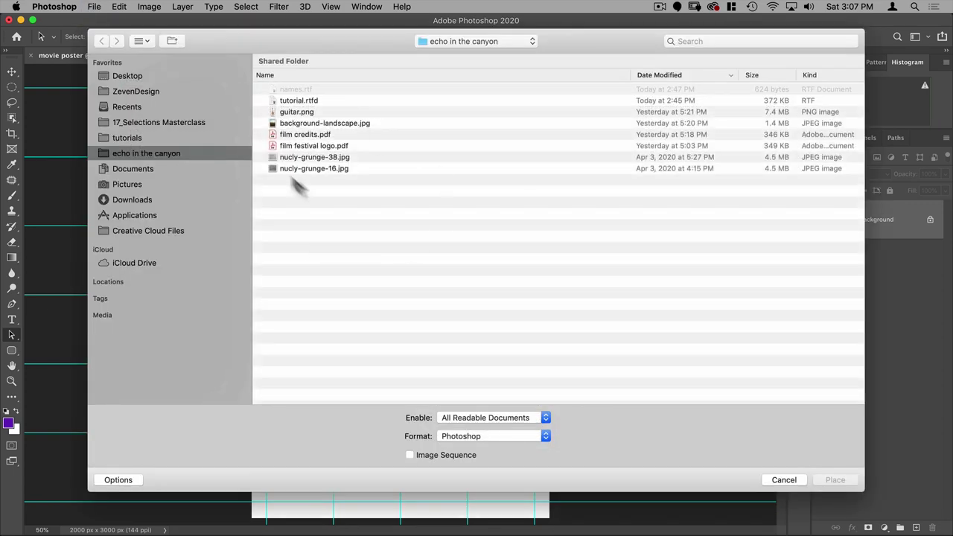
double_click(311, 122)
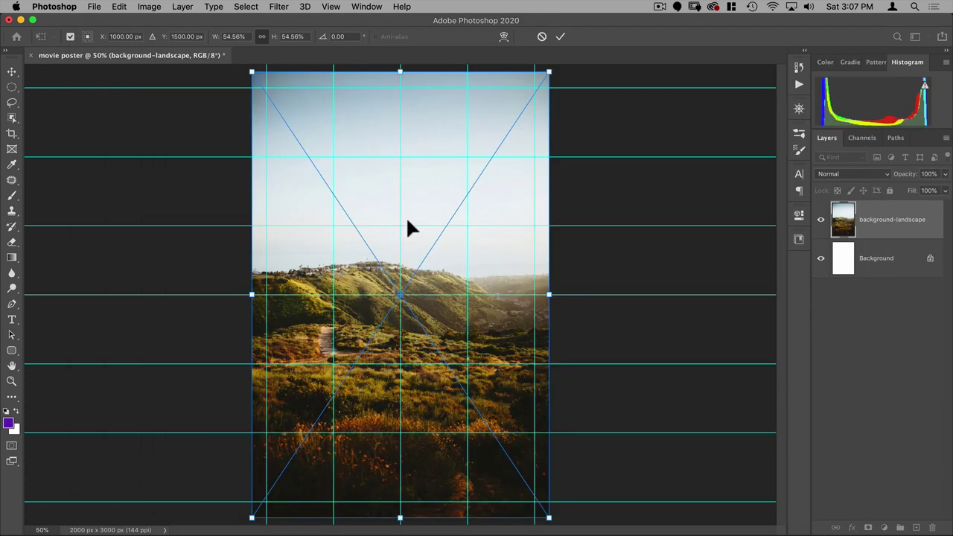
left_click(560, 37)
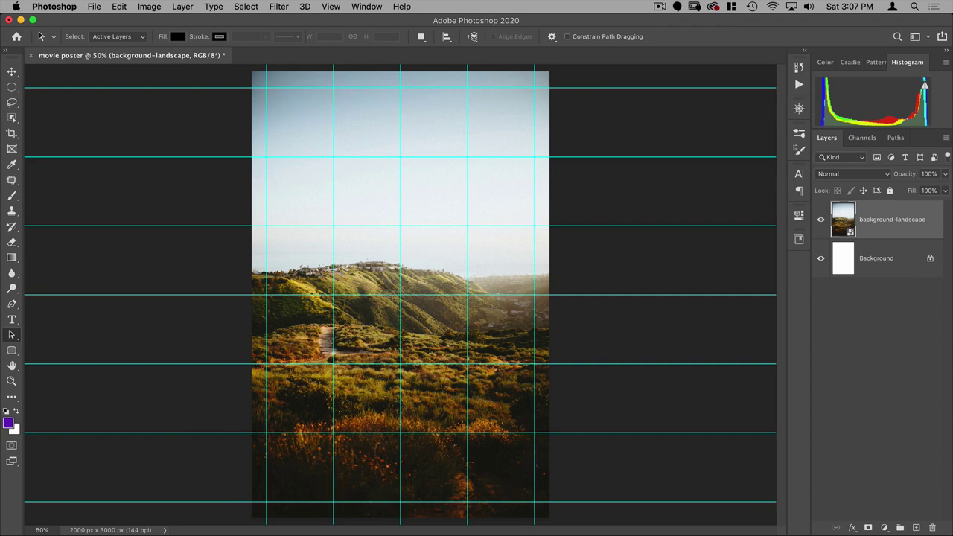
Draw an 1800 by 2780 px rounded rectangle path with 100 px radius from the canvas centre to the margin guides, and activate Path Selection
left_click(10, 351)
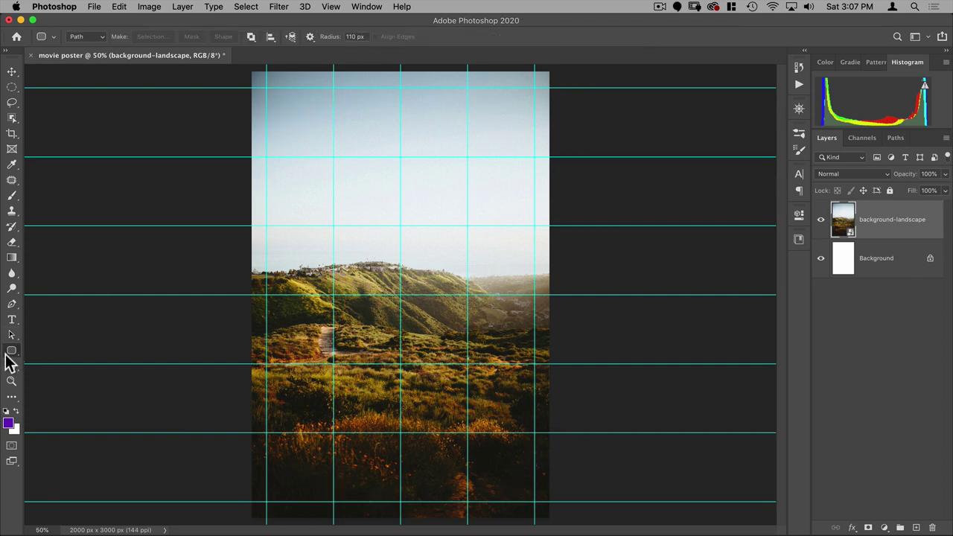
left_click_drag(12, 352, 43, 363)
left_click(83, 37)
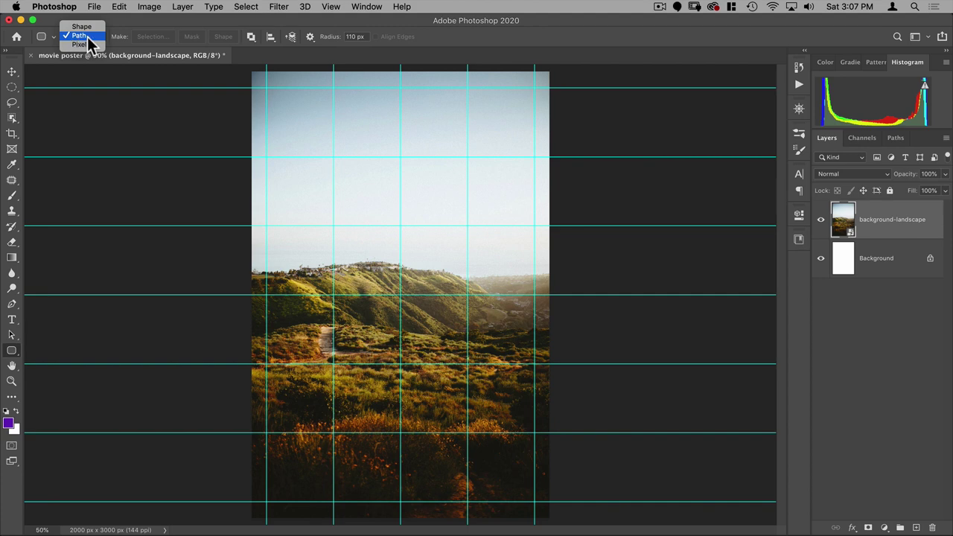
left_click(302, 30)
left_click(350, 36)
type("100")
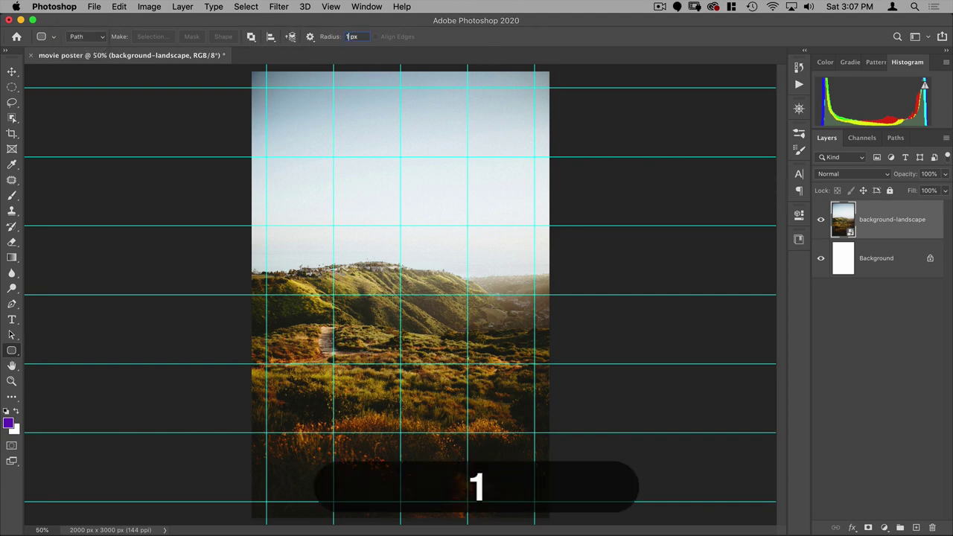
key("Tab")
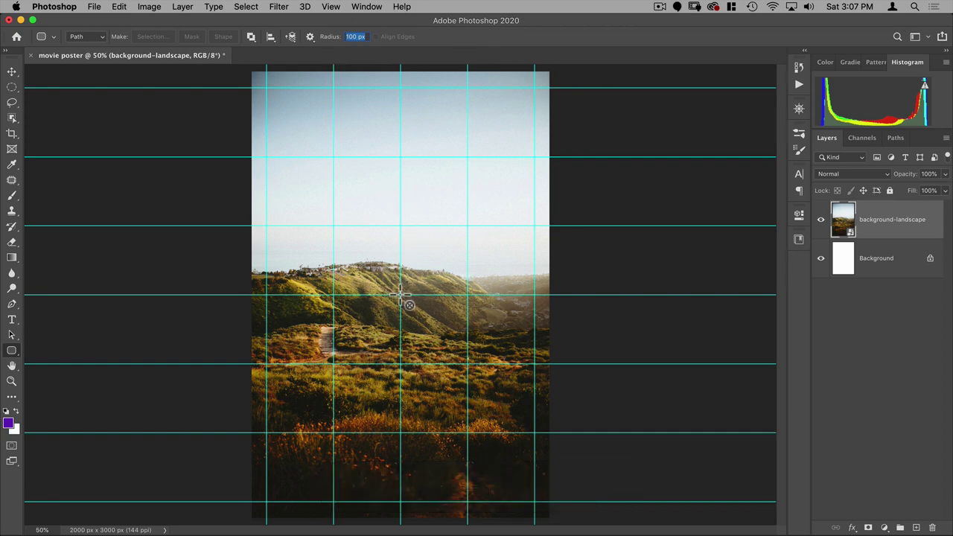
left_click_drag(400, 296, 533, 93)
key("alt")
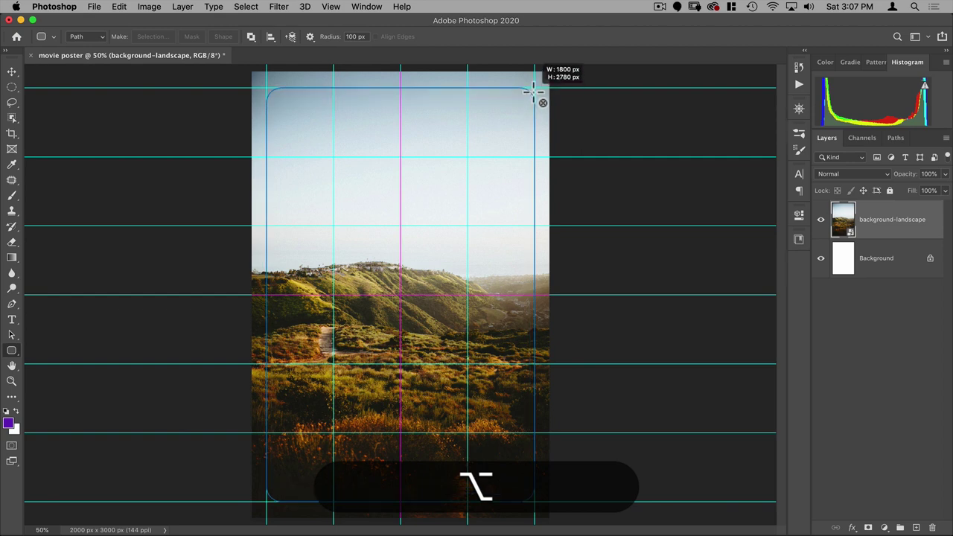
left_click_drag(533, 92, 533, 92)
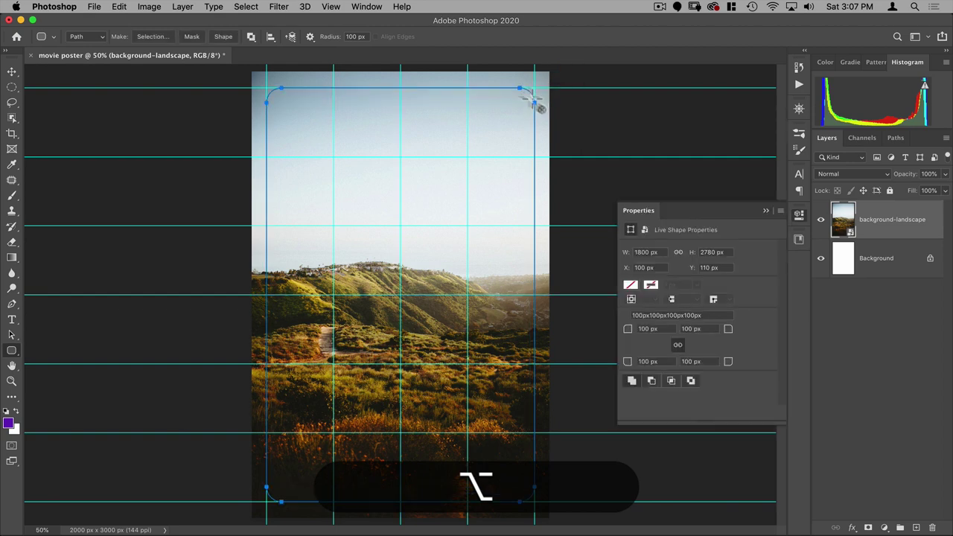
left_click(798, 215)
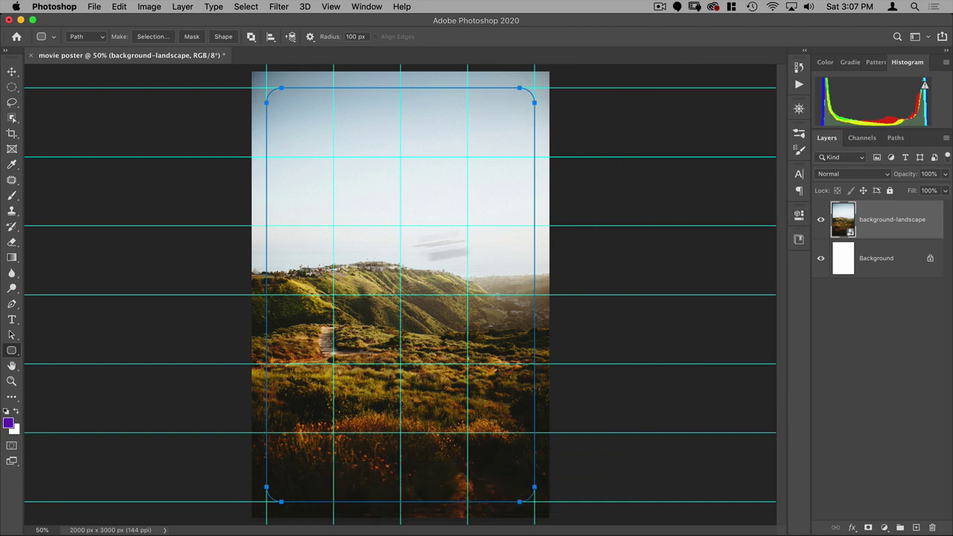
left_click(11, 335)
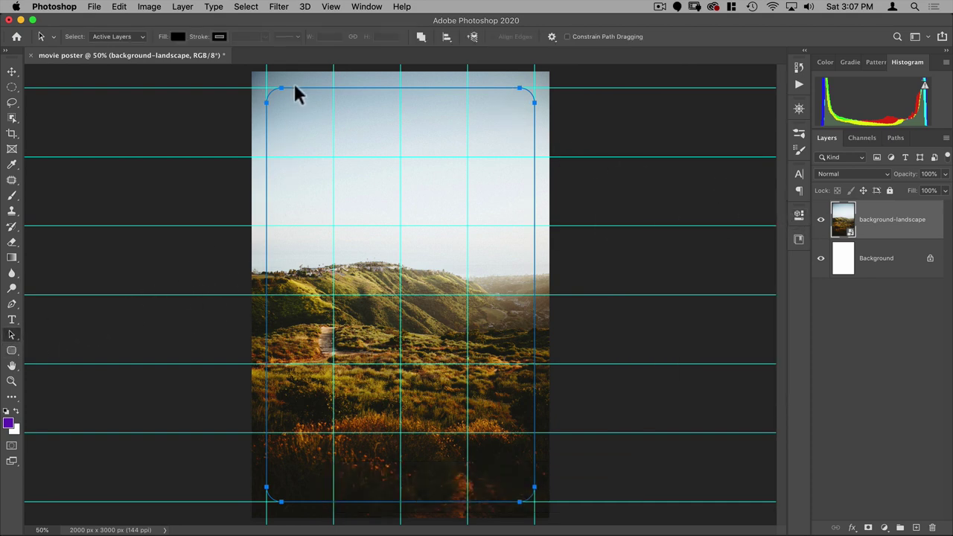
Create a vector mask on the background-landscape layer from the rounded rectangle path and deselect the path
right_click(296, 88)
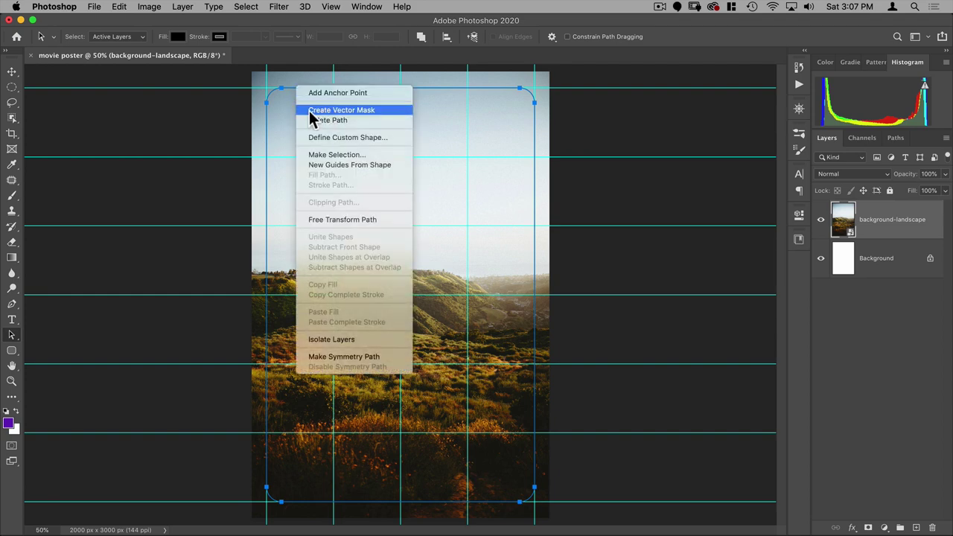
left_click(369, 108)
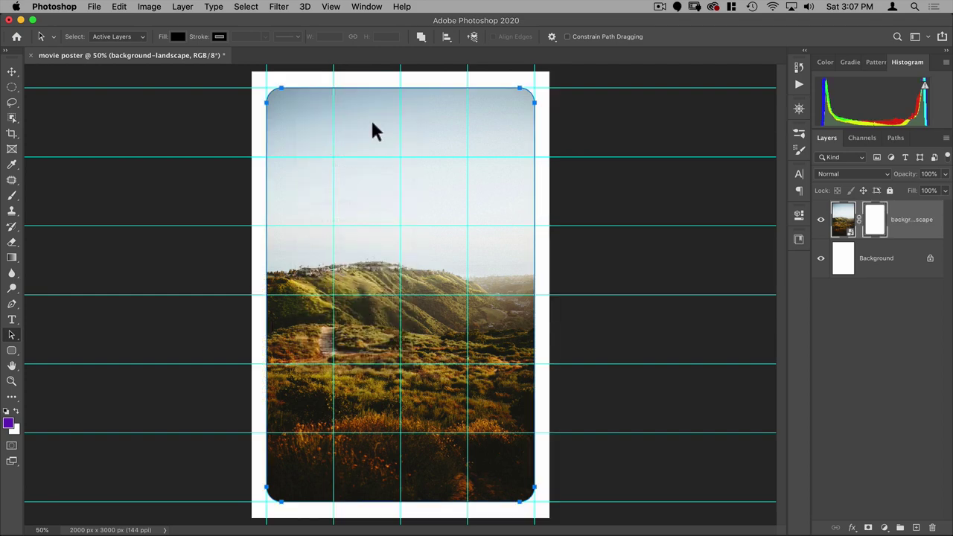
left_click(608, 120)
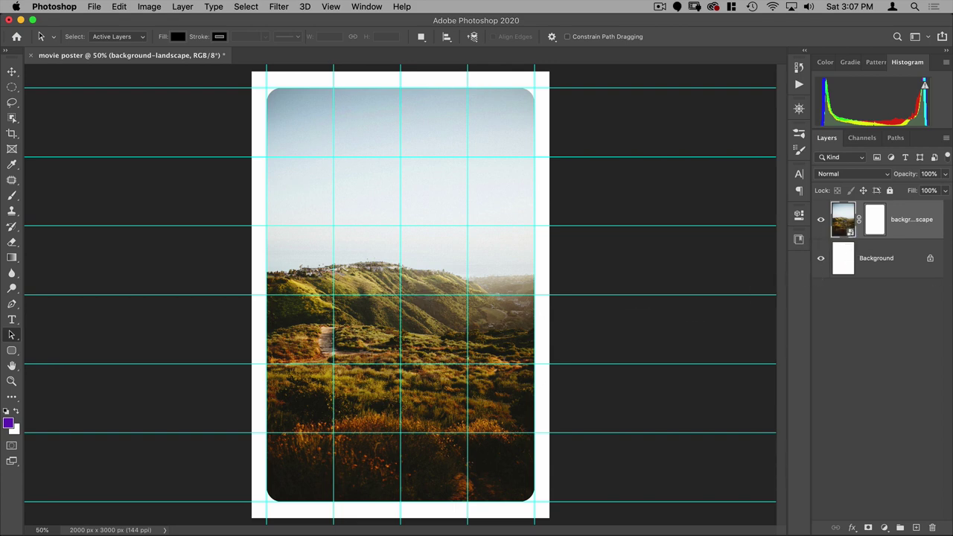
Add a Gradient Map adjustment layer above the landscape and clip it to the background-landscape layer
left_click(883, 527)
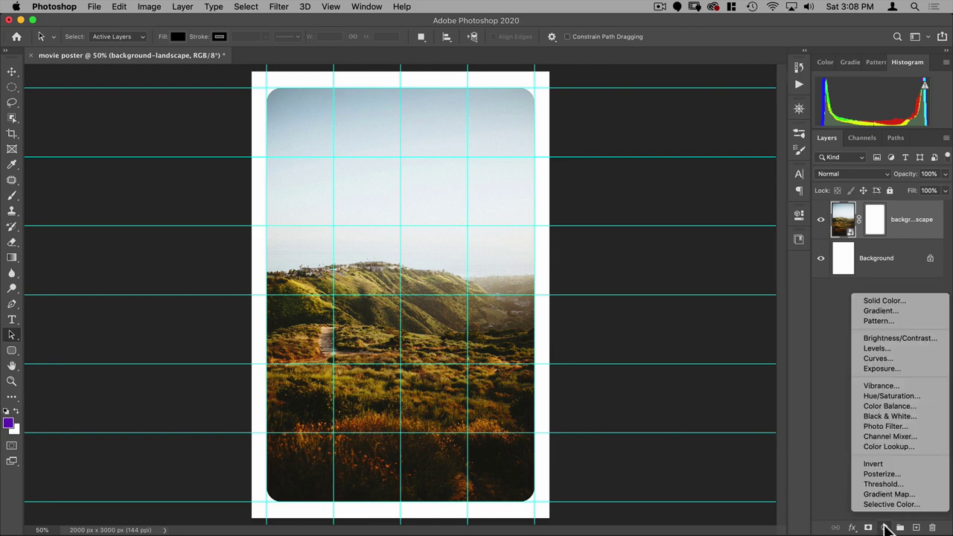
left_click(892, 495)
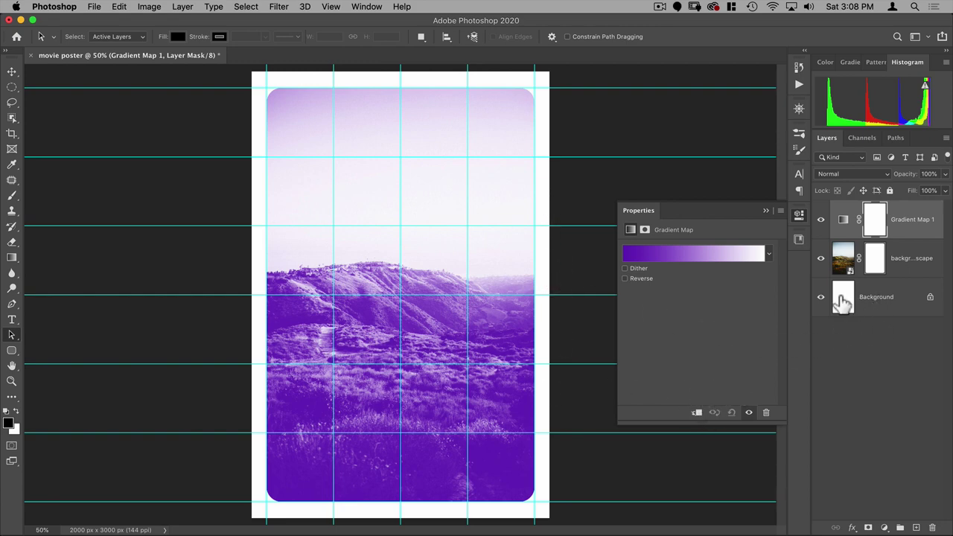
left_click(696, 412)
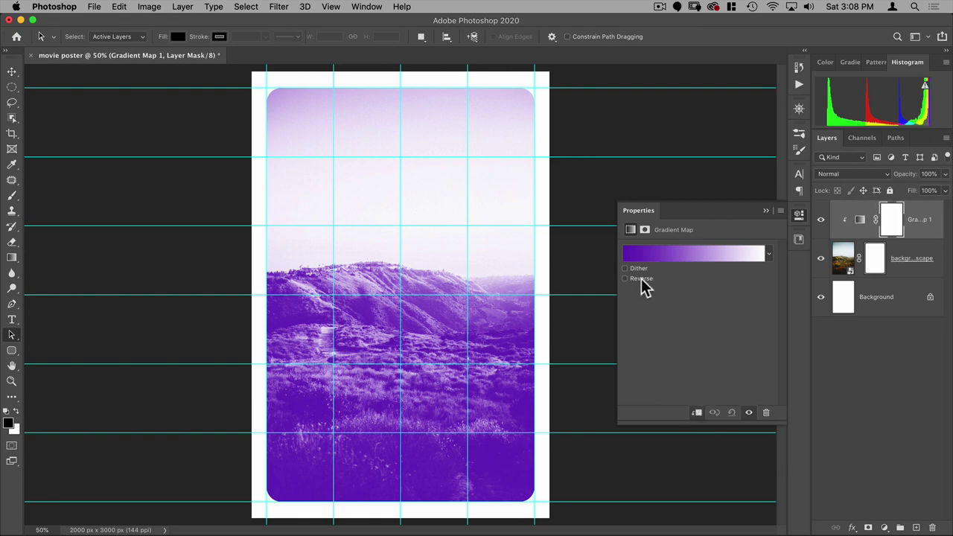
Set the gradient map's starting color stop at 0% to dark green 0c4c41
left_click(646, 254)
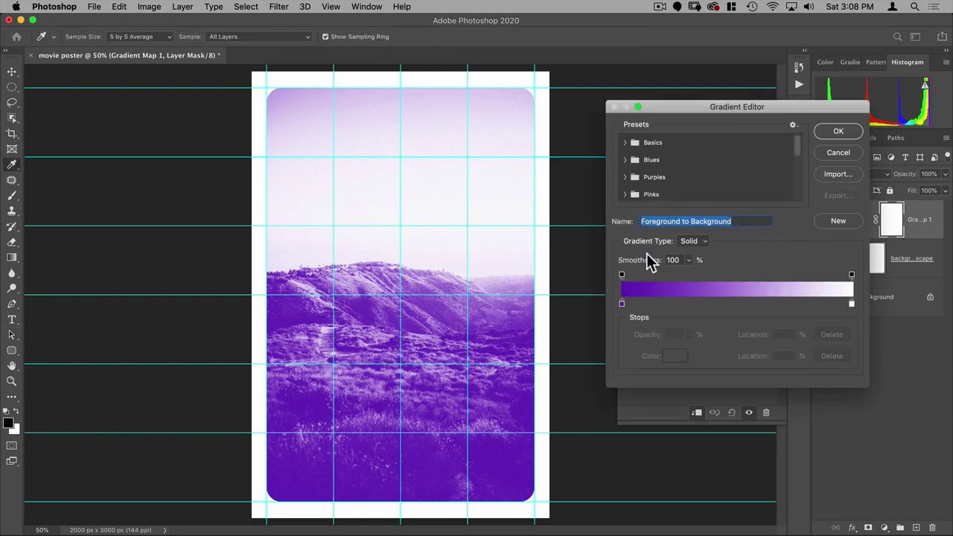
left_click(622, 303)
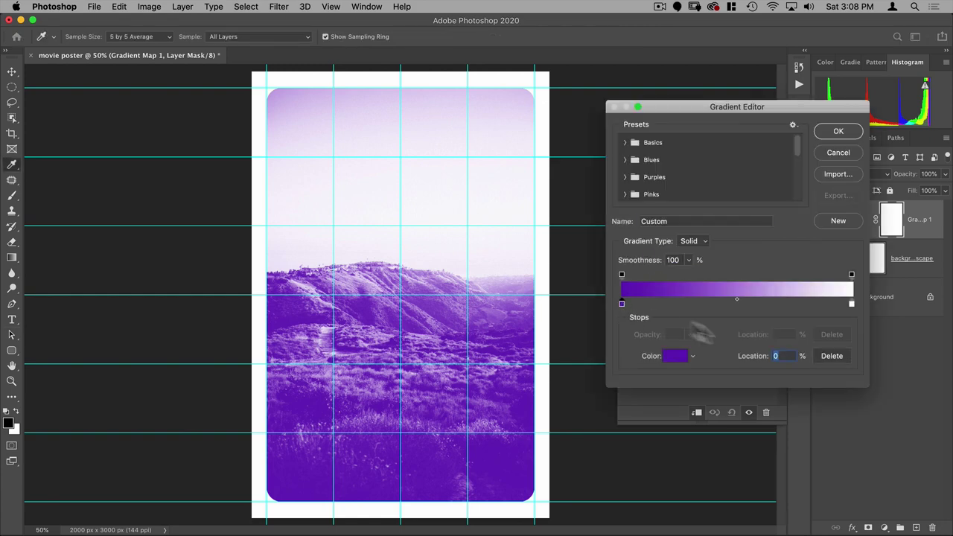
left_click(674, 358)
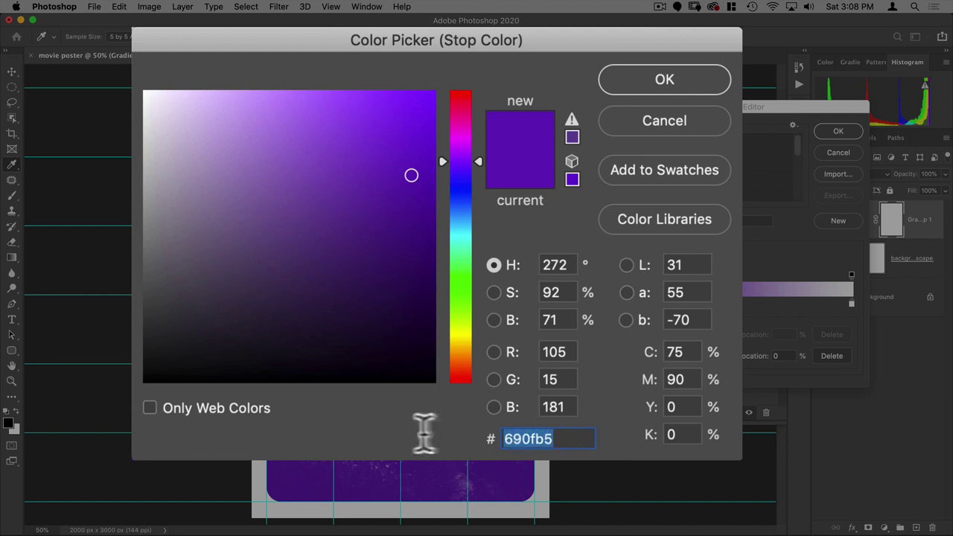
type("0")
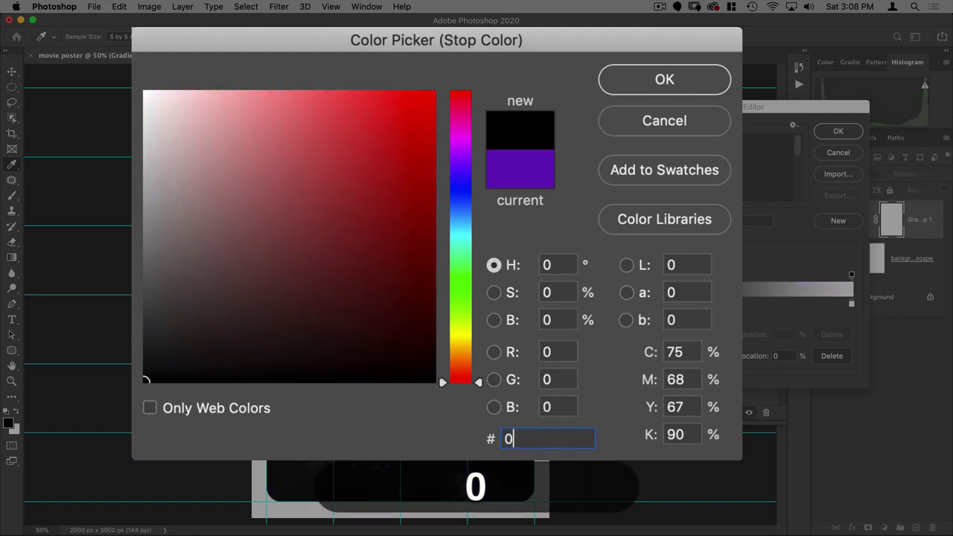
type("c")
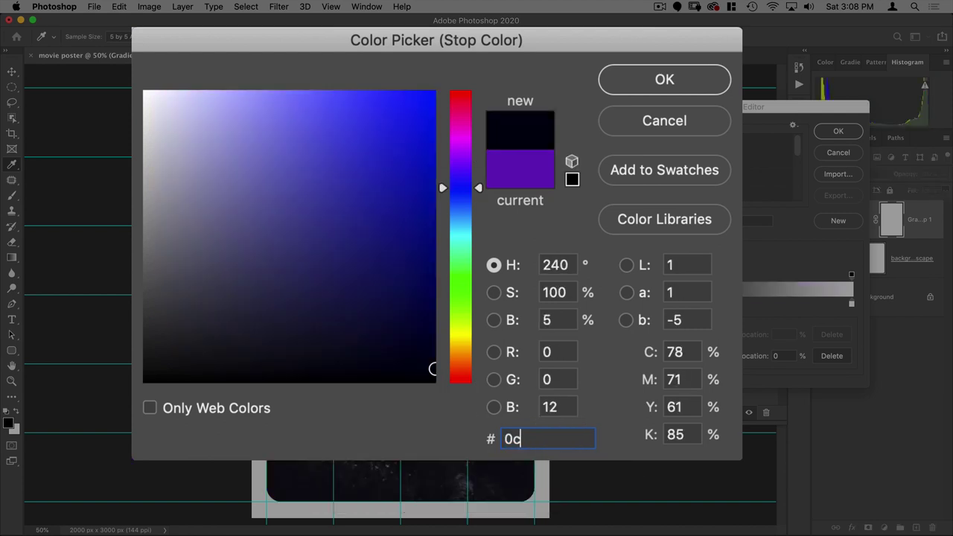
type("4")
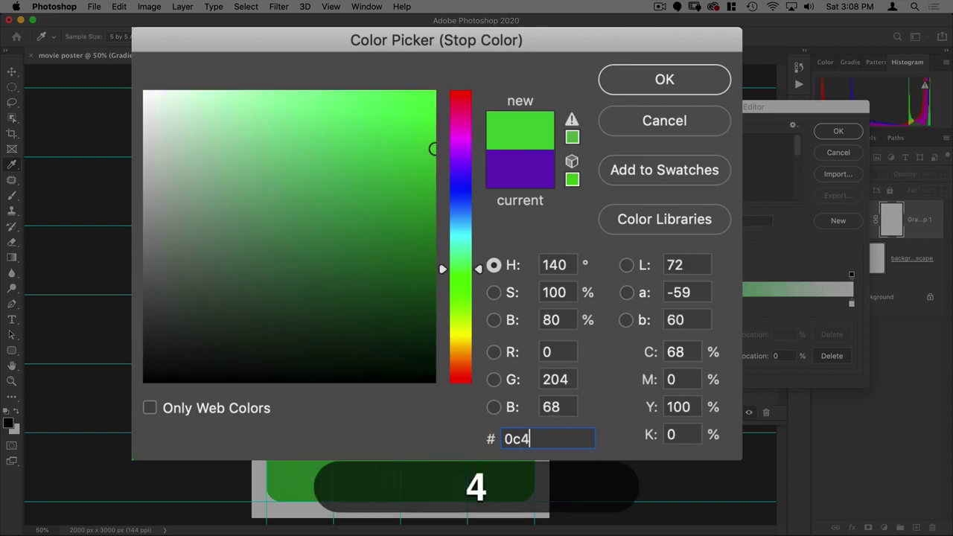
type("c")
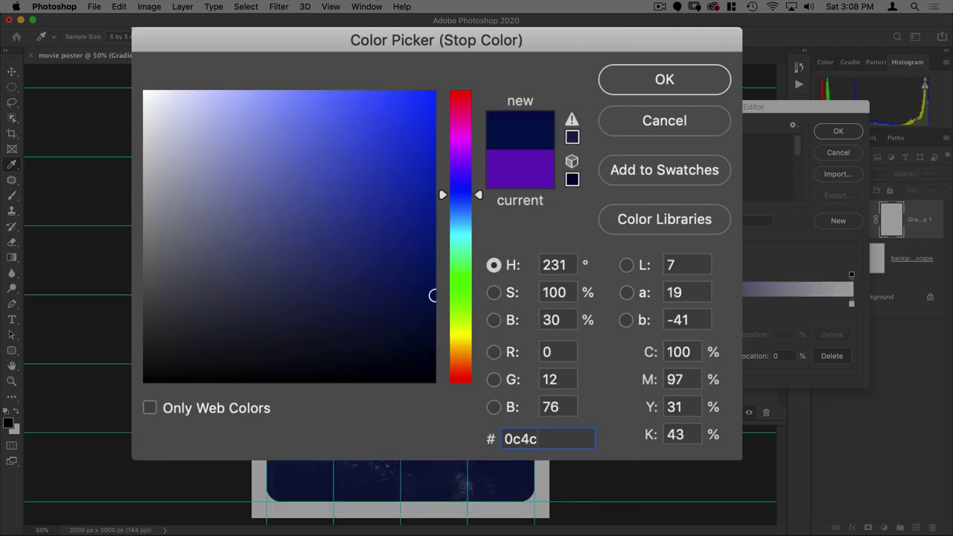
type("41")
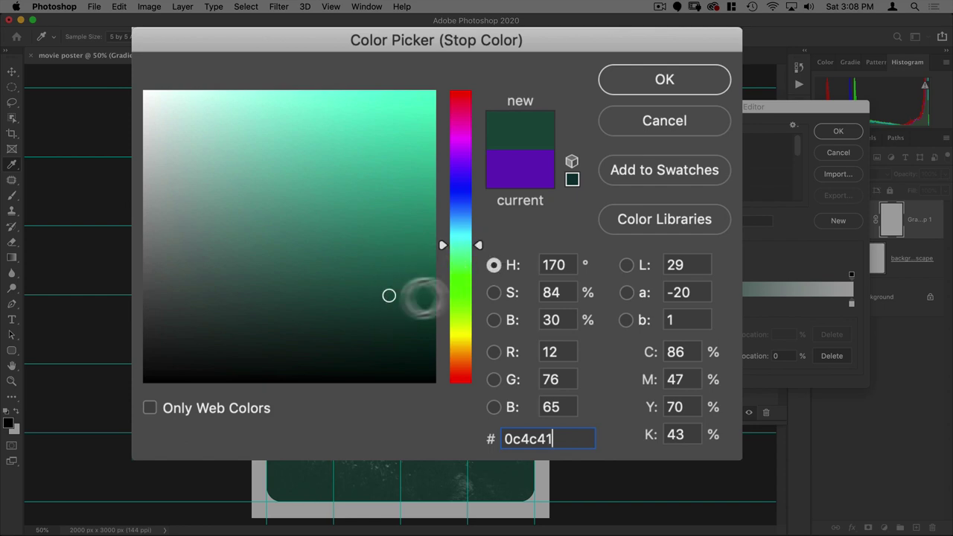
left_click(655, 84)
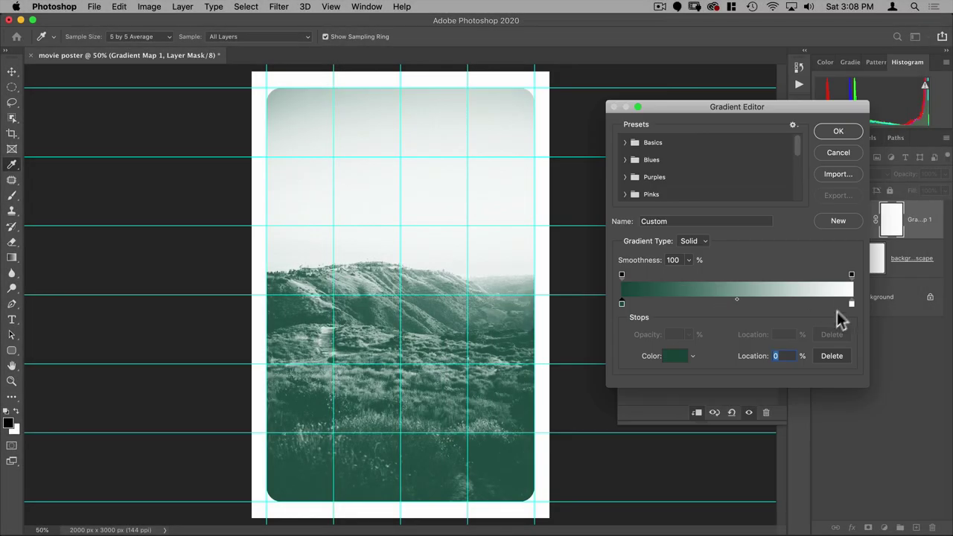
Set the gradient map's end color stop at 100% to turquoise 45dcde and apply the gradient
left_click(852, 303)
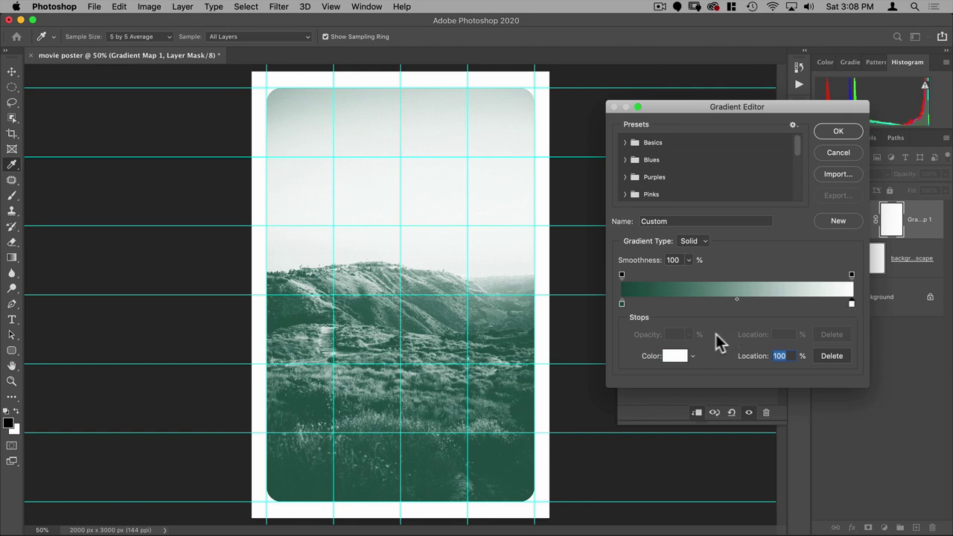
left_click(674, 355)
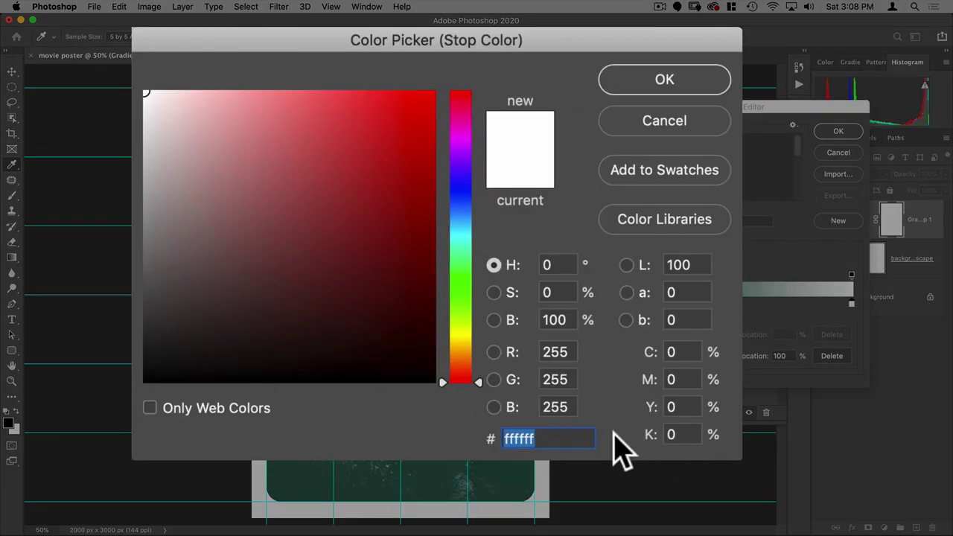
type("45")
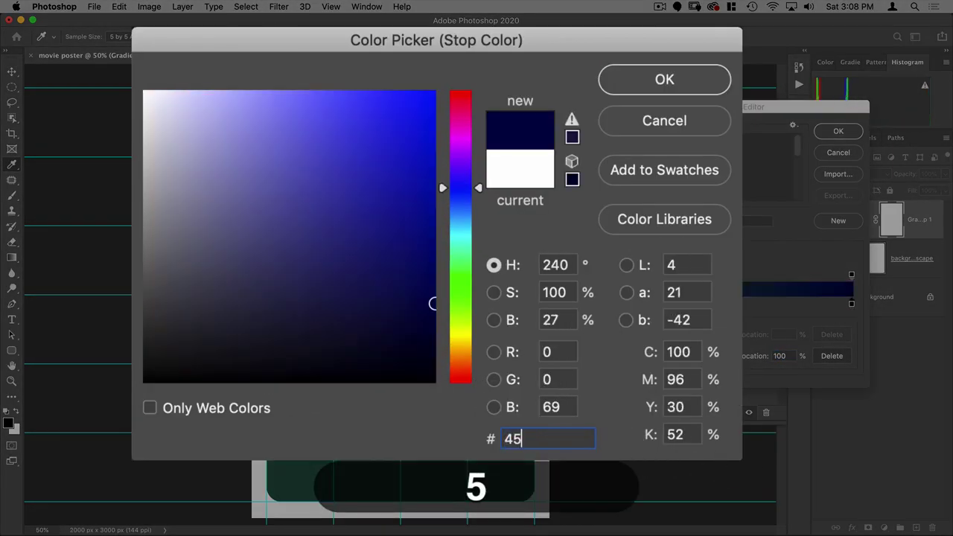
type("dcde")
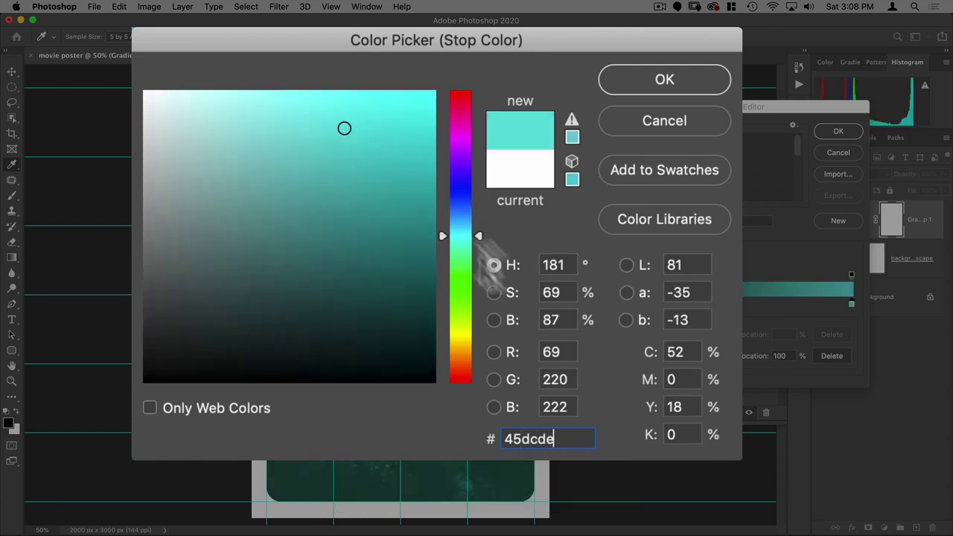
left_click_drag(440, 38, 662, 16)
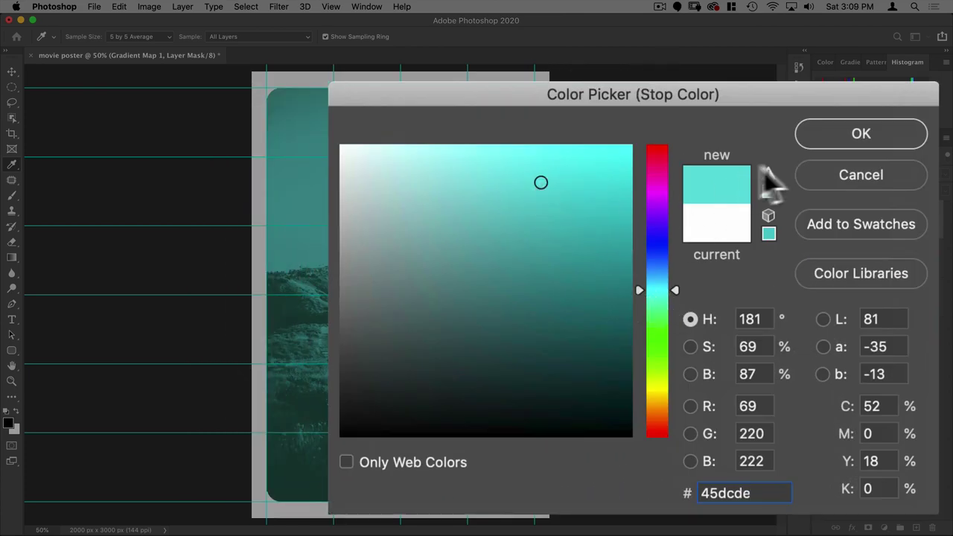
left_click(856, 135)
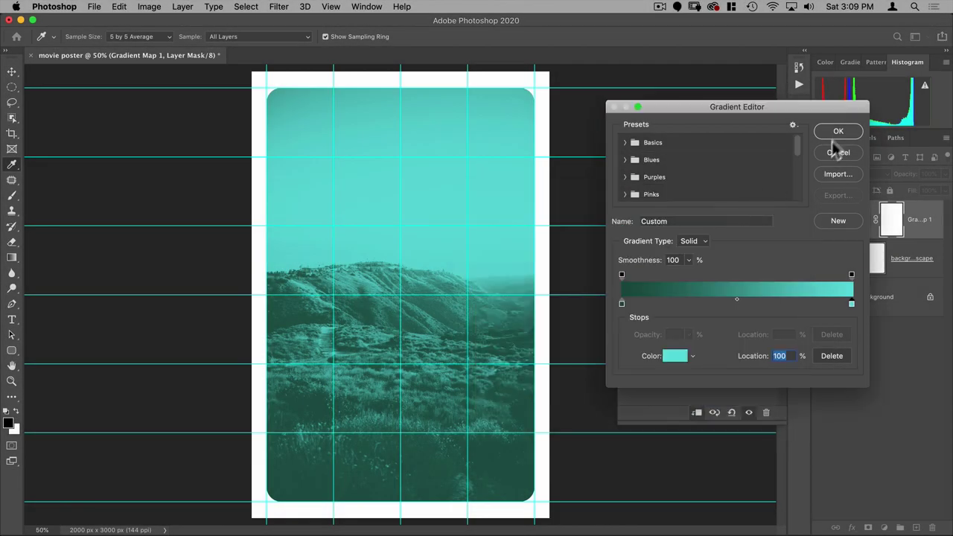
left_click(839, 134)
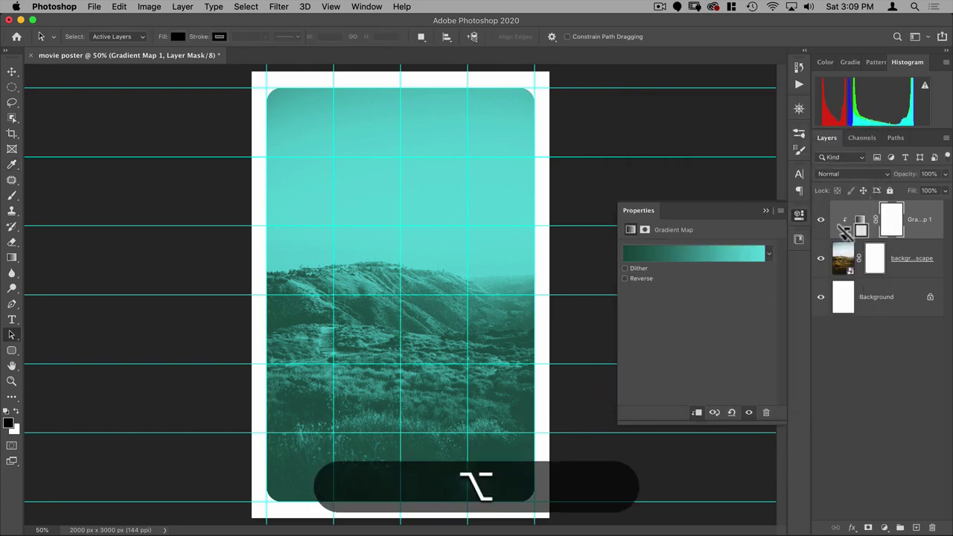
Release the gradient map from its clipping mask, clip it to the landscape layer again and collapse its properties
left_click(845, 239, "alt")
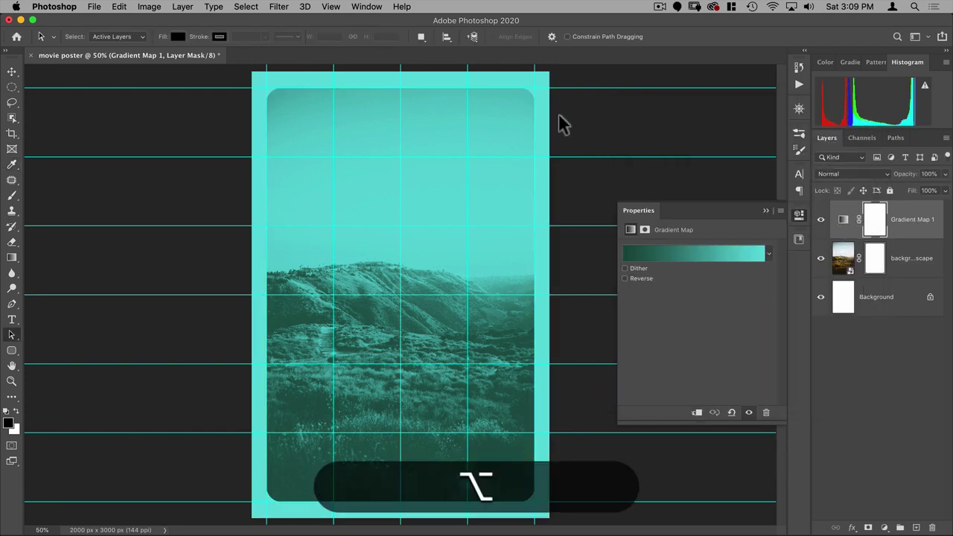
left_click(845, 239, "alt")
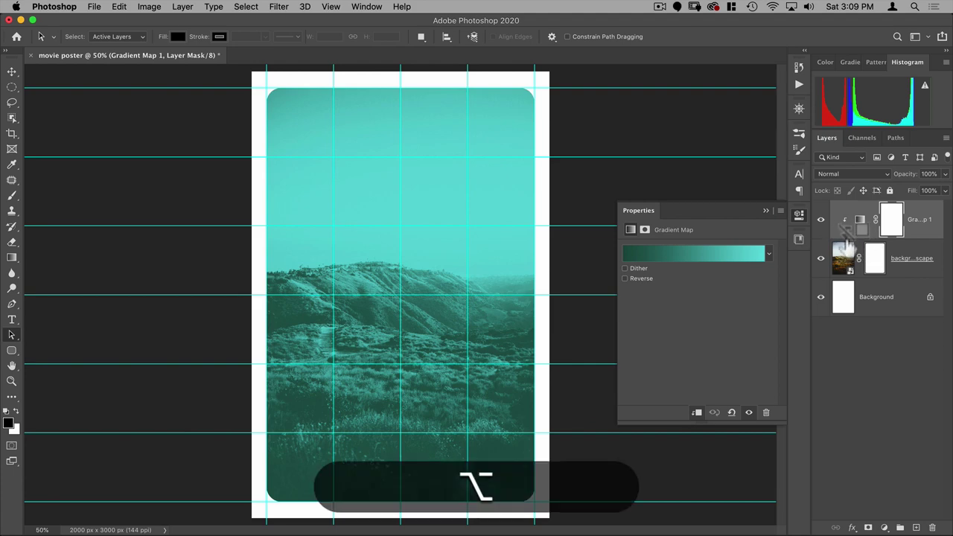
left_click(800, 218)
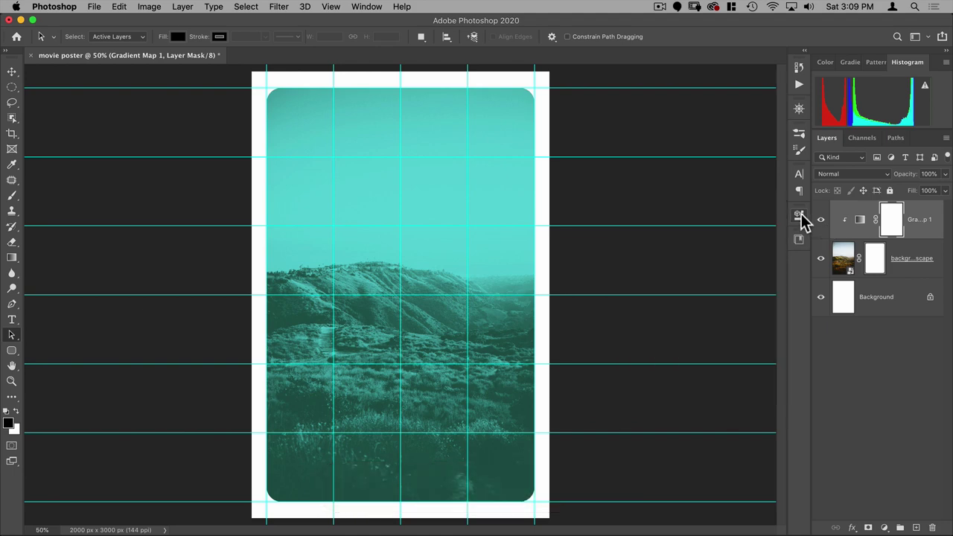
Place guitar.png as an embedded image and scale it to 56%
left_click(95, 7)
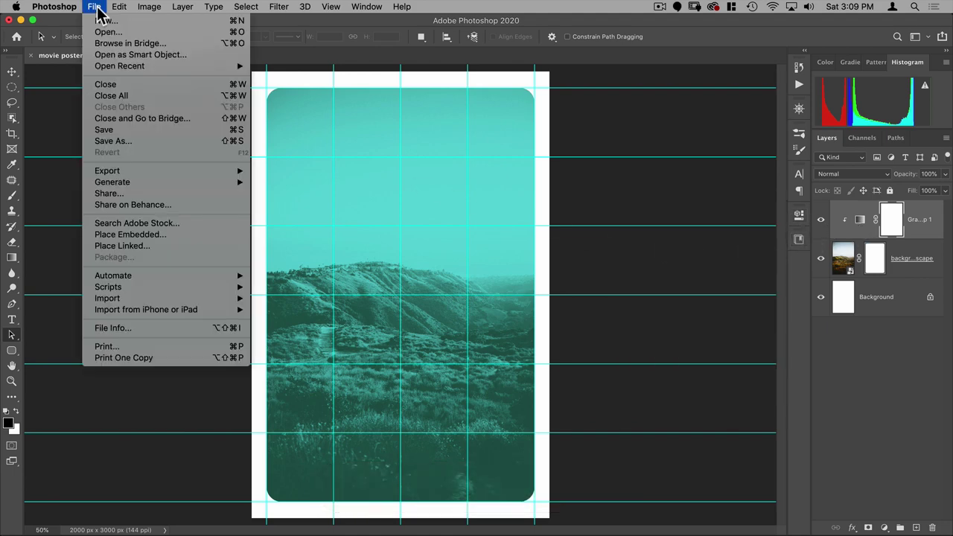
left_click(168, 234)
left_click(296, 112)
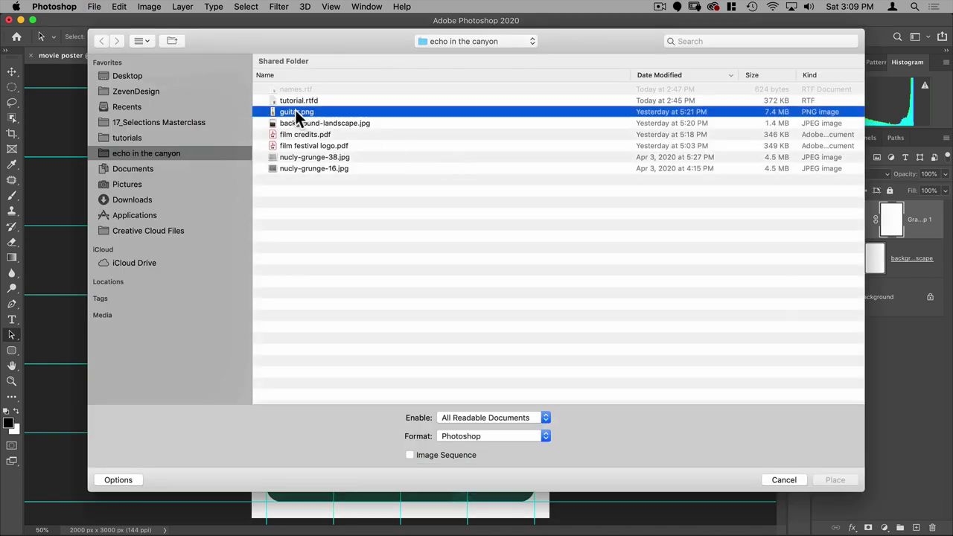
double_click(294, 110)
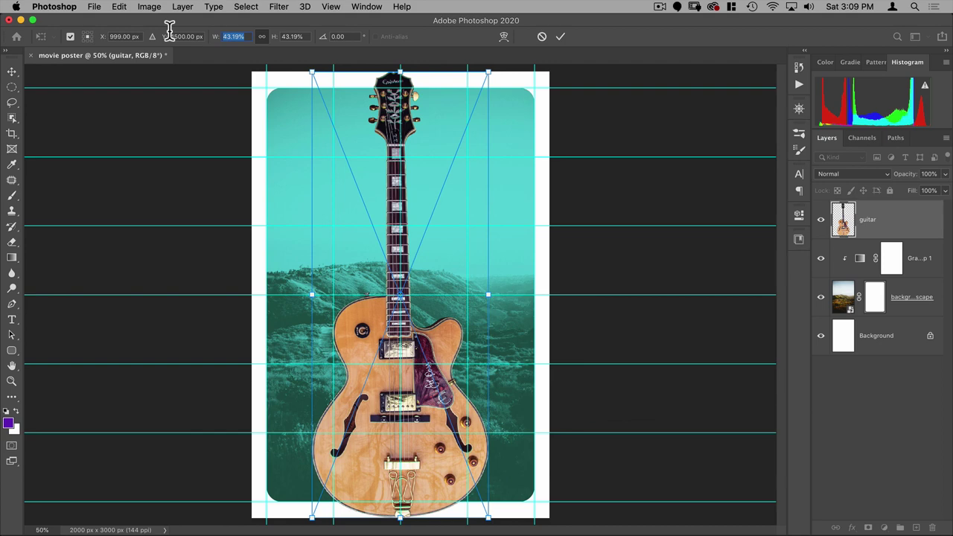
type("56")
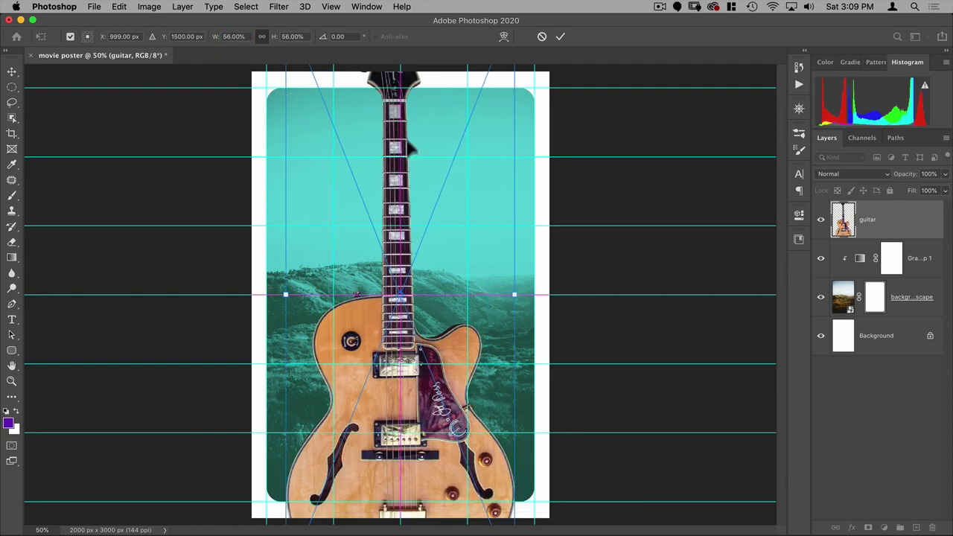
Move the guitar down and slightly right to about X 1057 px, Y 2000 px, with its headstock near the poster's upper margin
left_click_drag(411, 147, 422, 207)
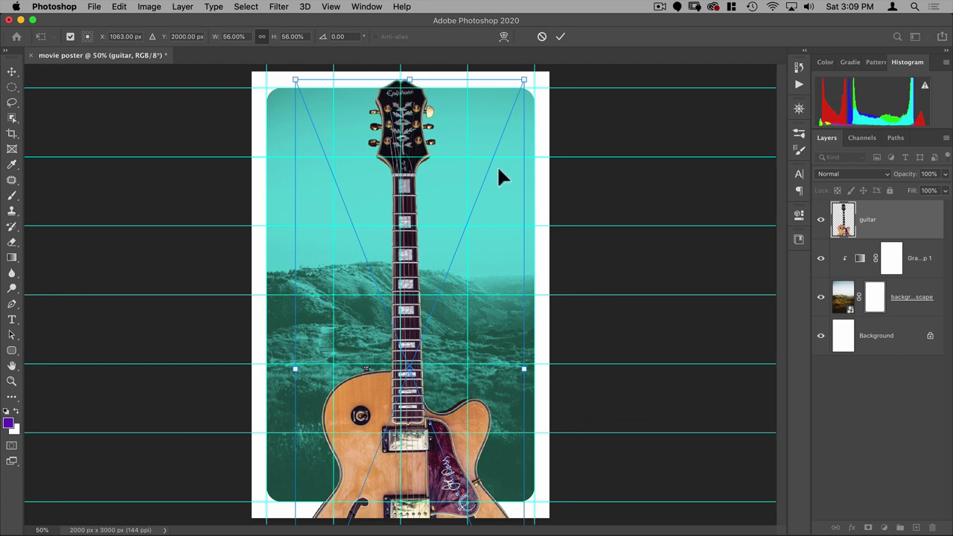
key("Left")
key("Left")
key("Left")
key("Left")
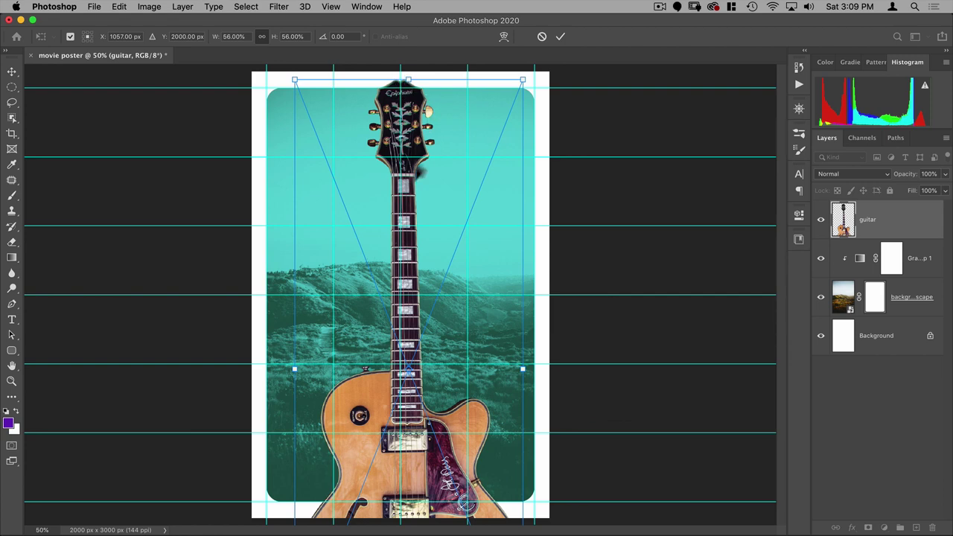
Place the guitar's transform reference point on the headstock where the centre guide meets the uppermost horizontal guide, and rotate the guitar to 1.10°
key("alt")
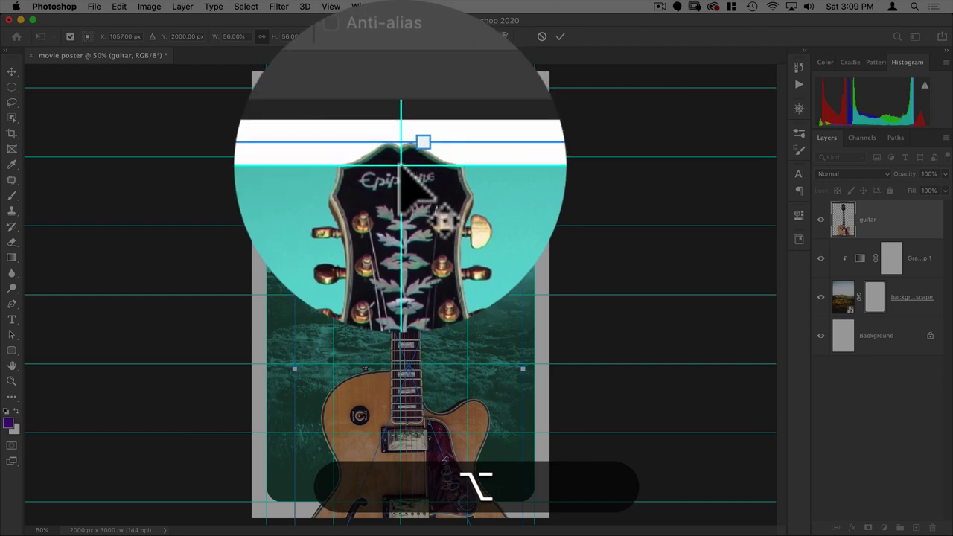
left_click(401, 89, "alt")
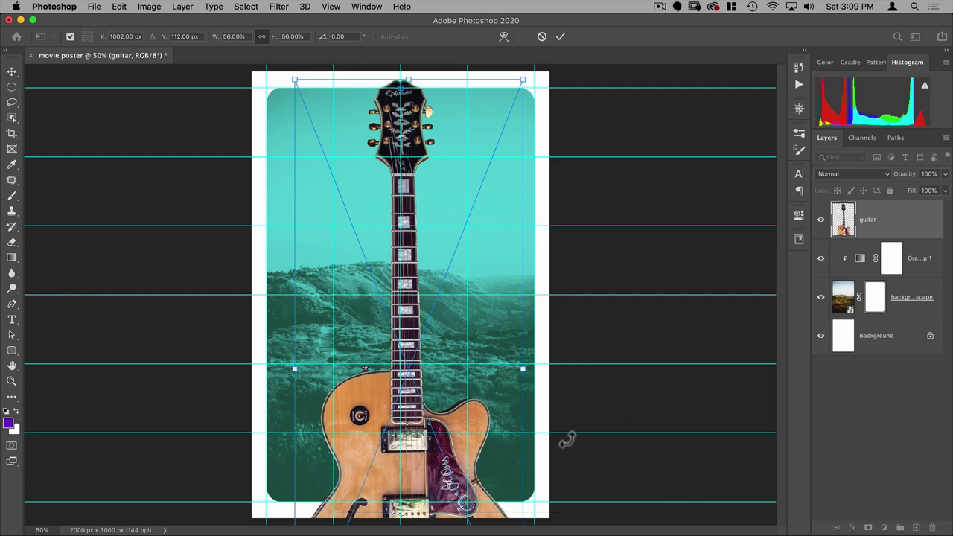
left_click_drag(585, 455, 562, 462)
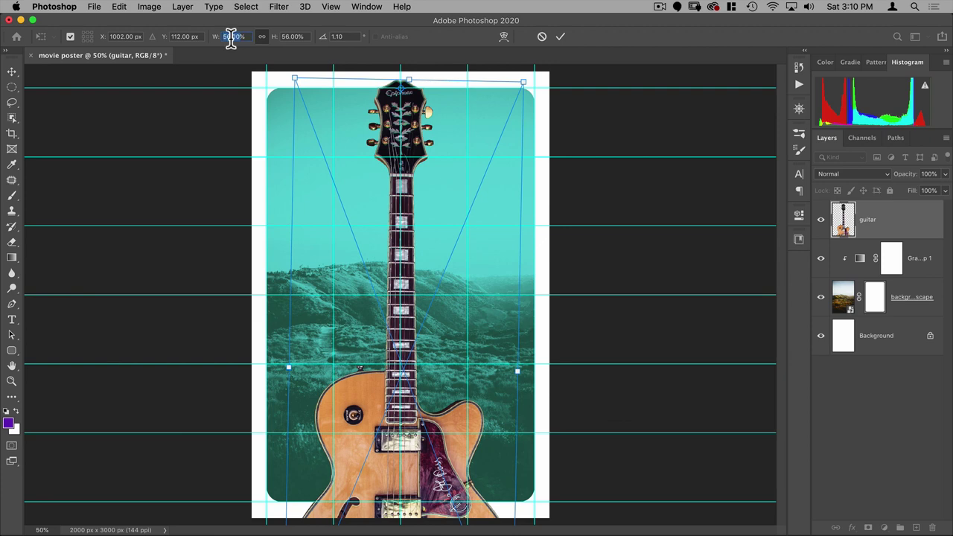
Scale the guitar proportionally to 55.5% and apply the transform
type("55")
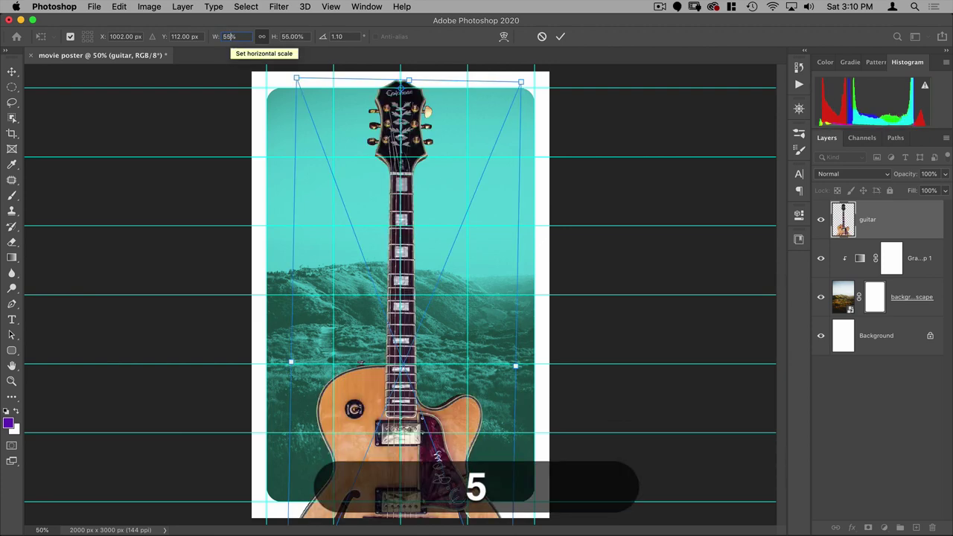
type(".5")
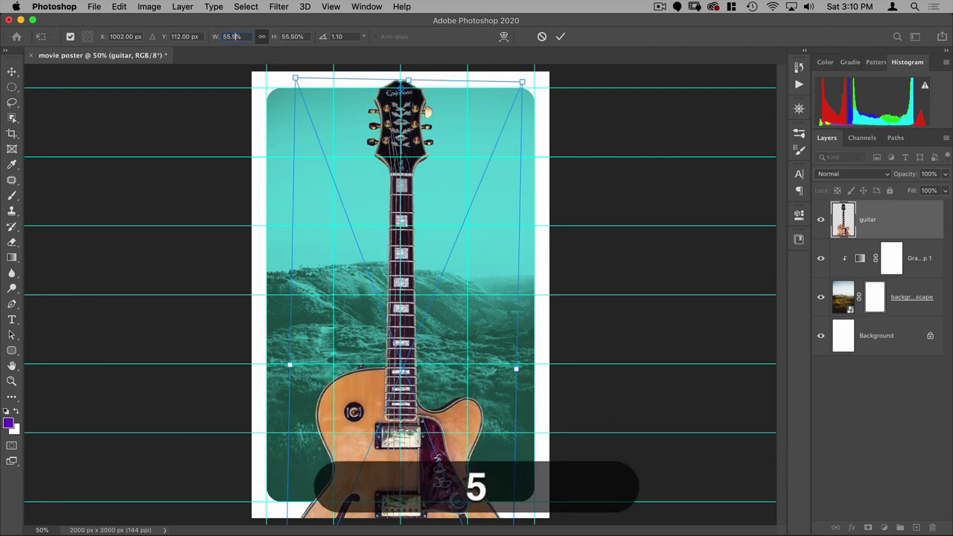
left_click(561, 37)
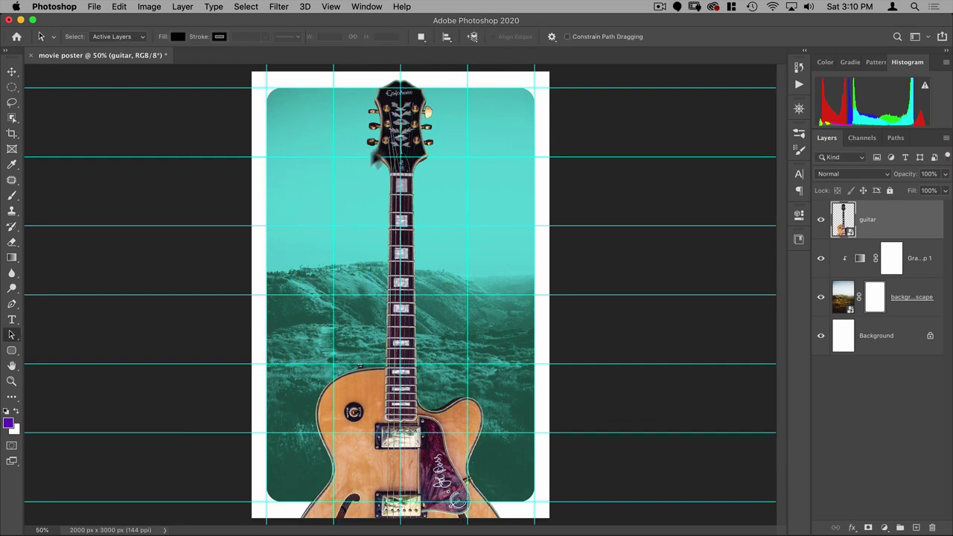
Load the guitar layer's outline as a selection and add a new empty layer directly beneath the guitar layer
left_click(12, 72)
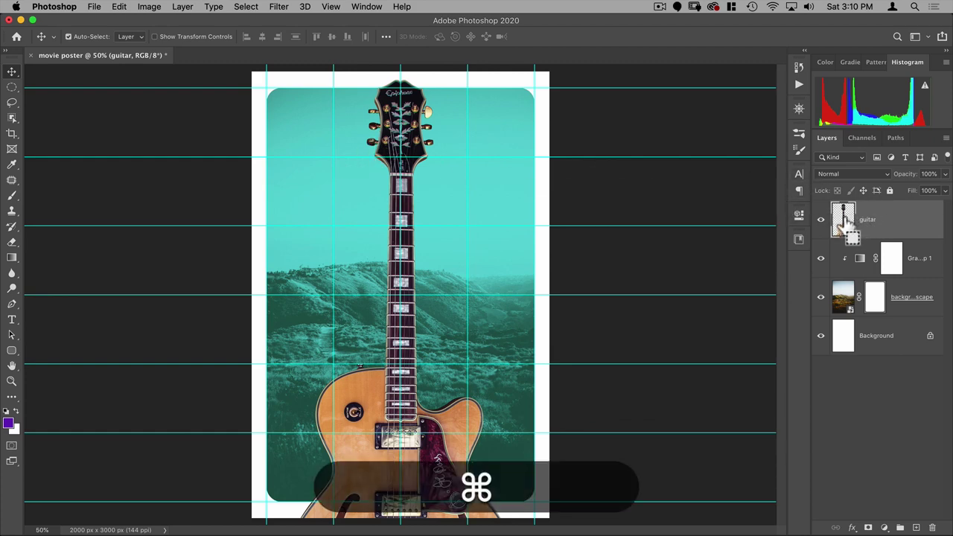
left_click(843, 220, "super")
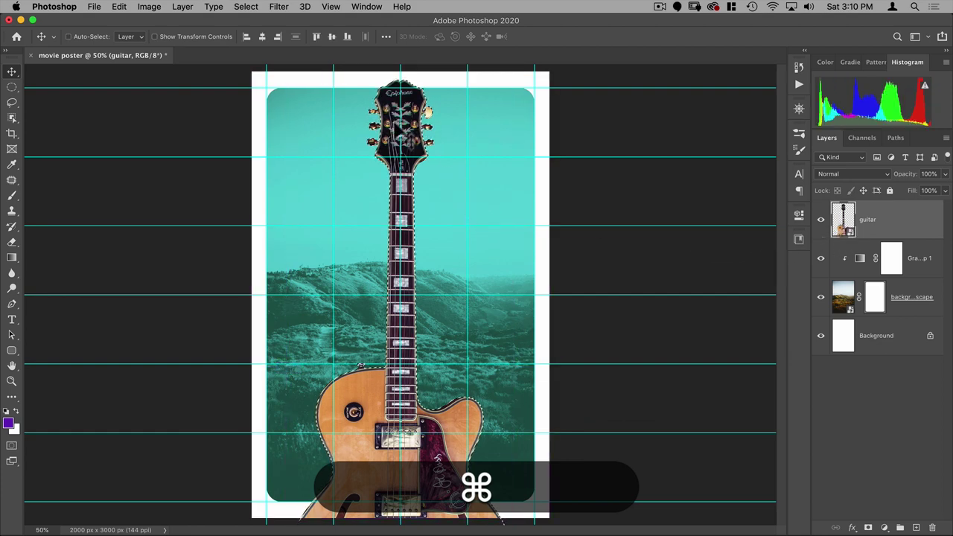
left_click(917, 527)
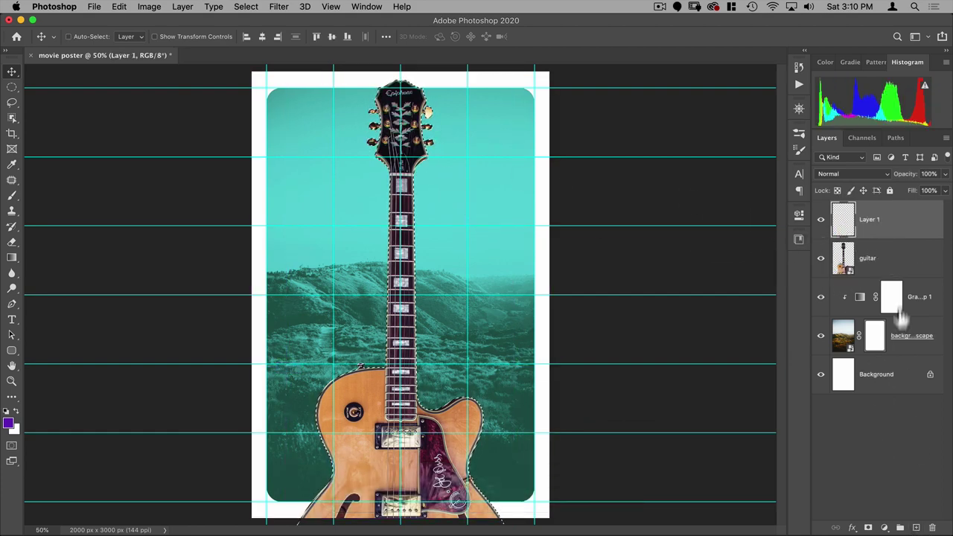
left_click_drag(889, 221, 896, 261)
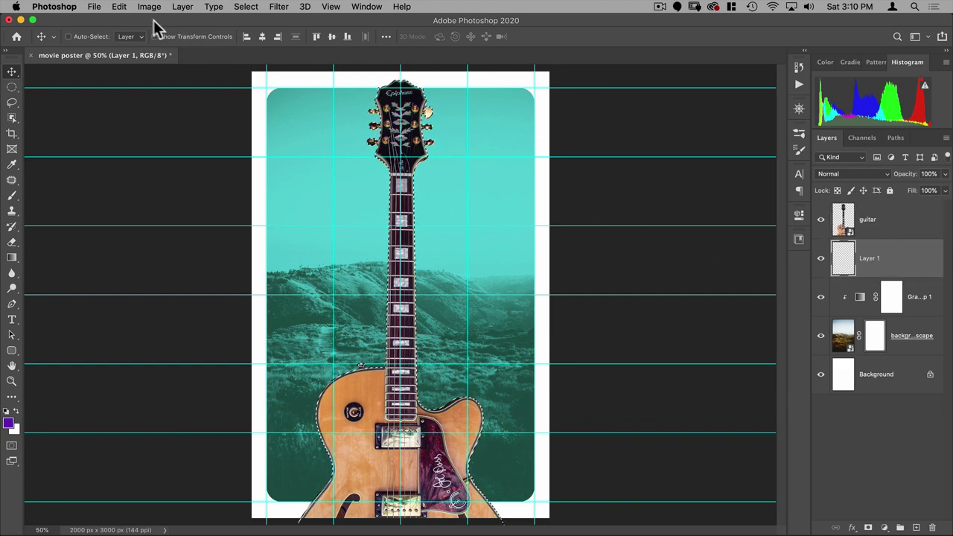
Fill the guitar-shaped selection with black on the new layer, using Normal mode at 100% opacity
left_click(119, 7)
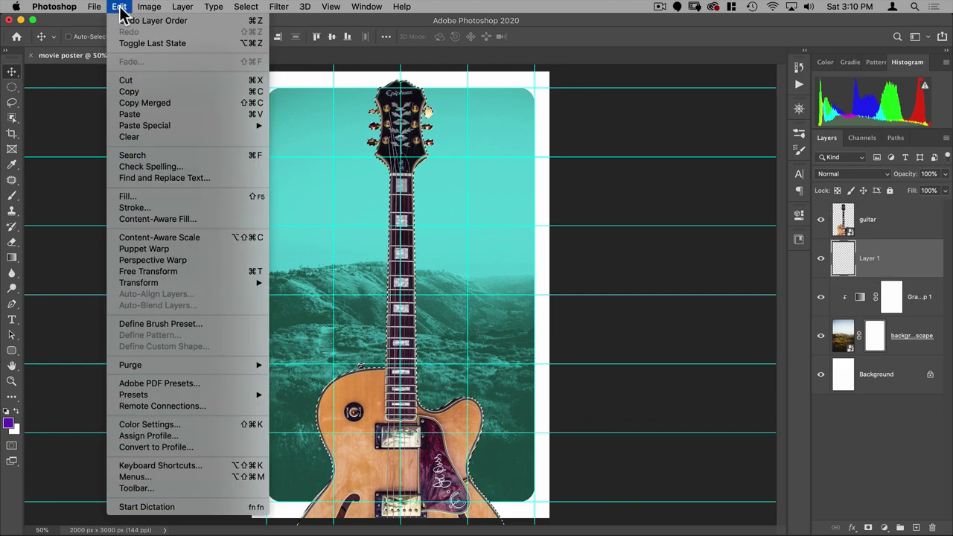
left_click(154, 196)
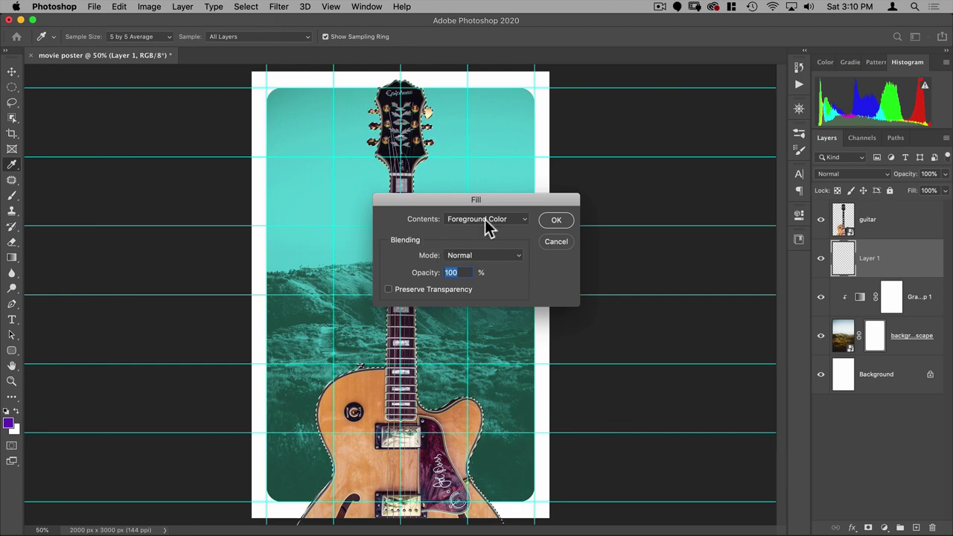
left_click(484, 219)
left_click(478, 292)
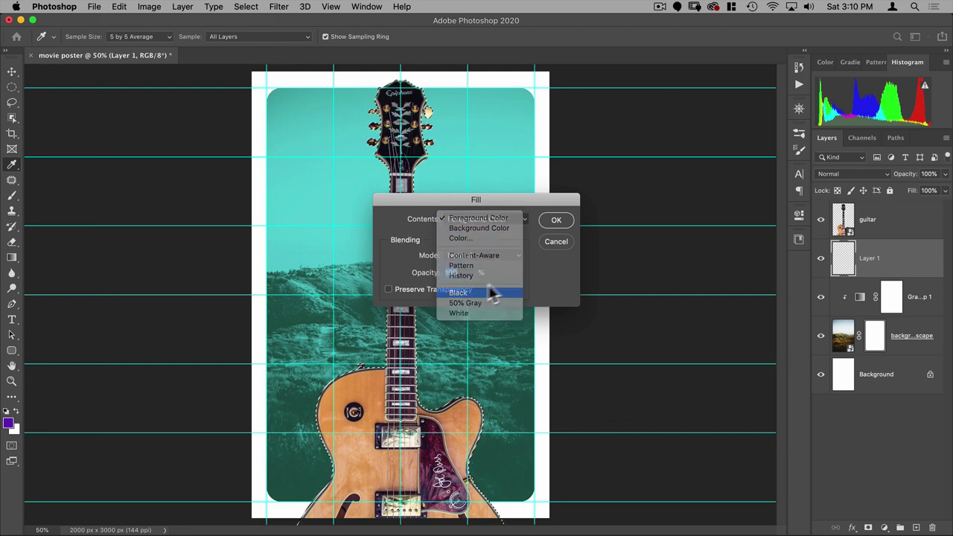
left_click(551, 222)
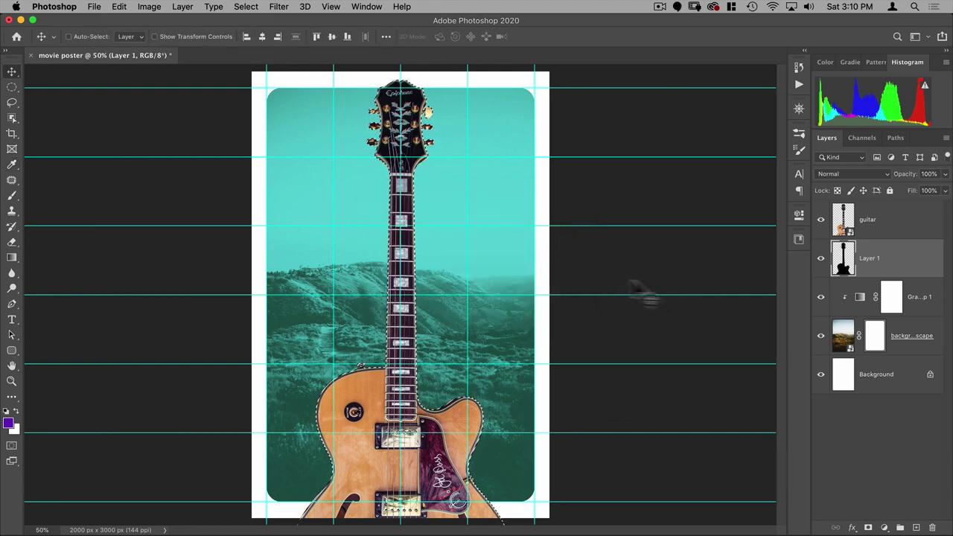
Deselect the guitar outline and rename the black silhouette layer as shadow
left_click(182, 6)
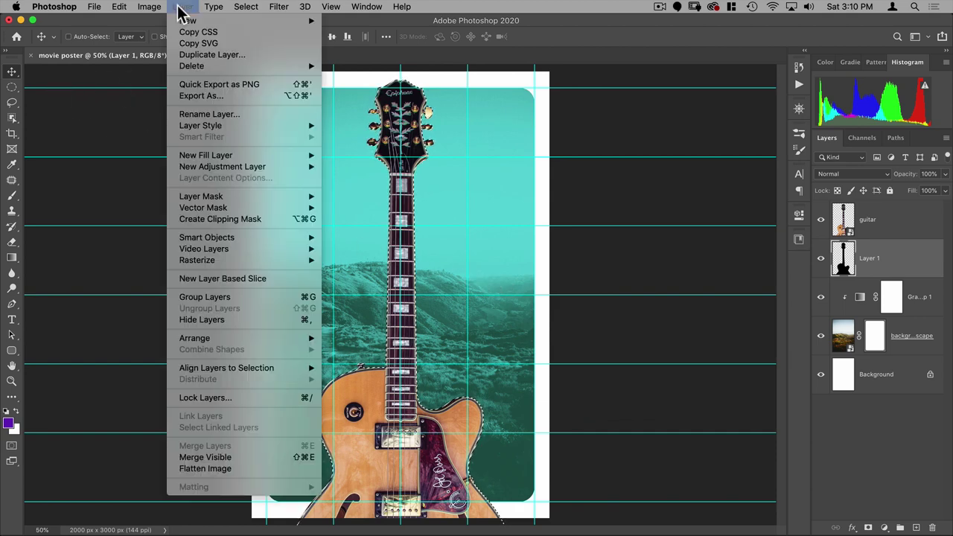
mouse_move(246, 7)
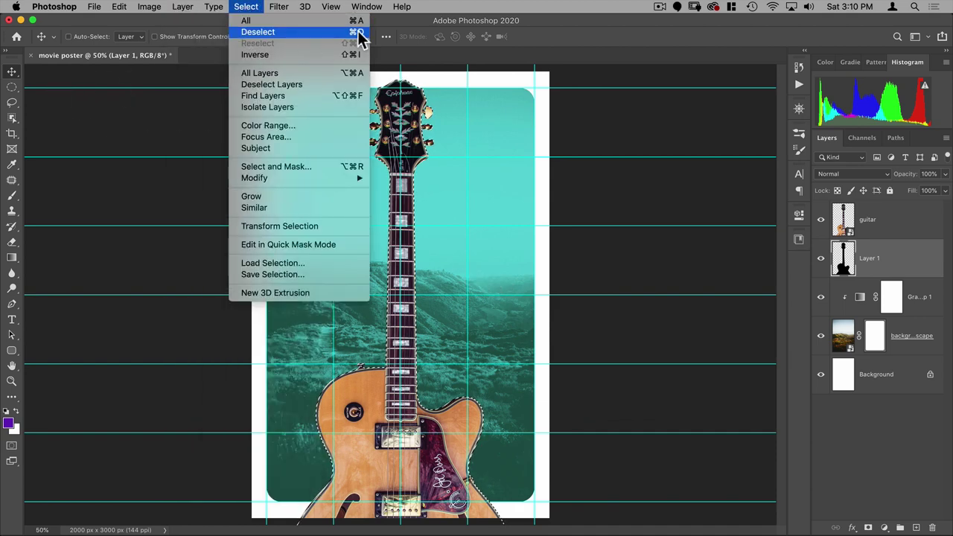
key("super")
left_click(247, 9)
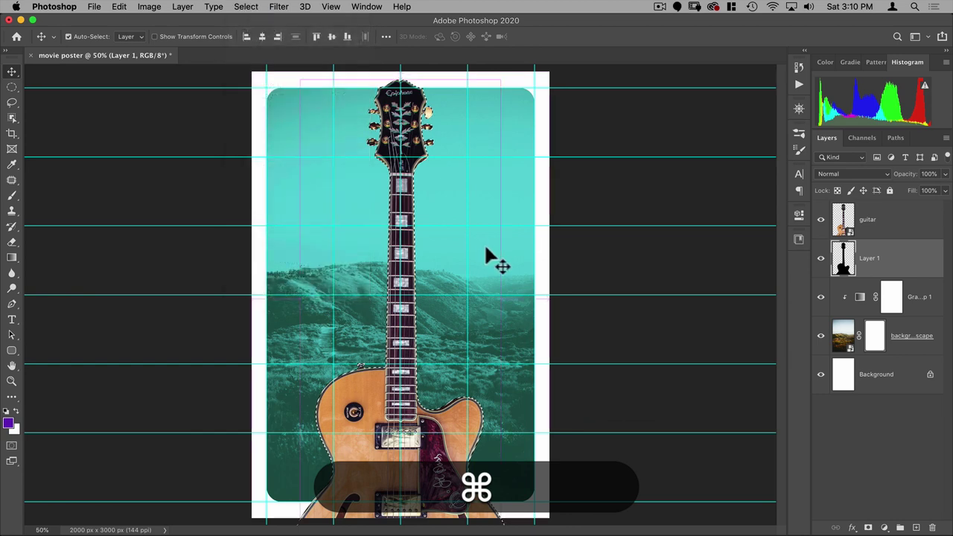
key("super+d")
key("super+v")
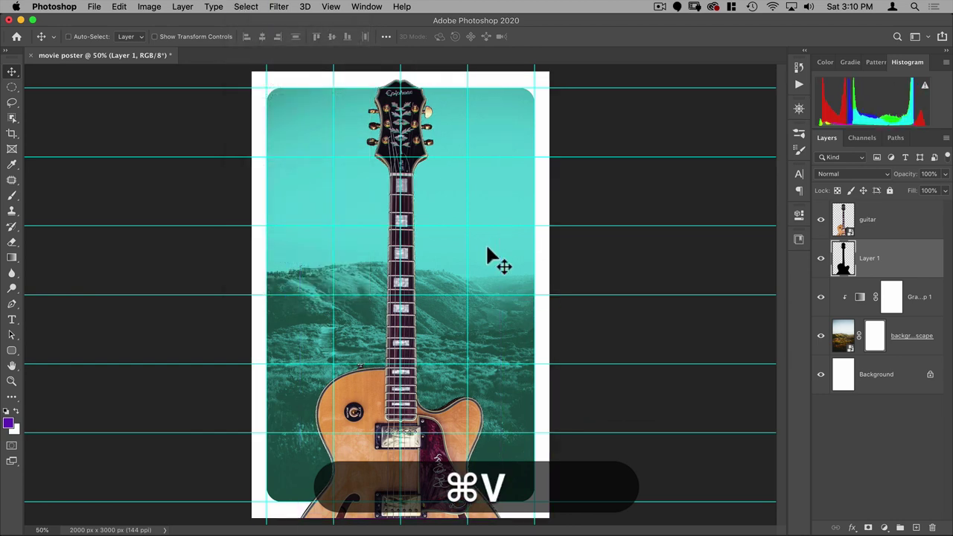
double_click(870, 257)
type("shadow")
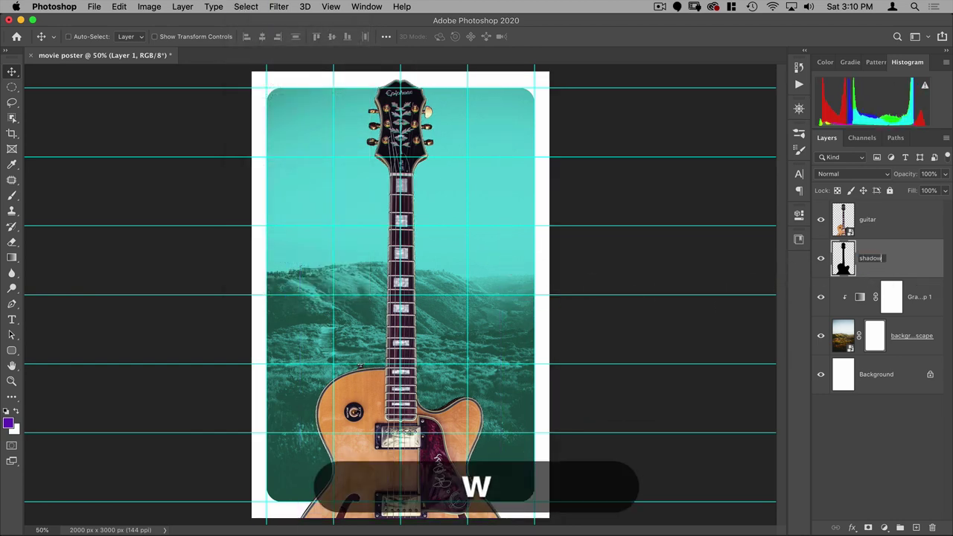
key("Return")
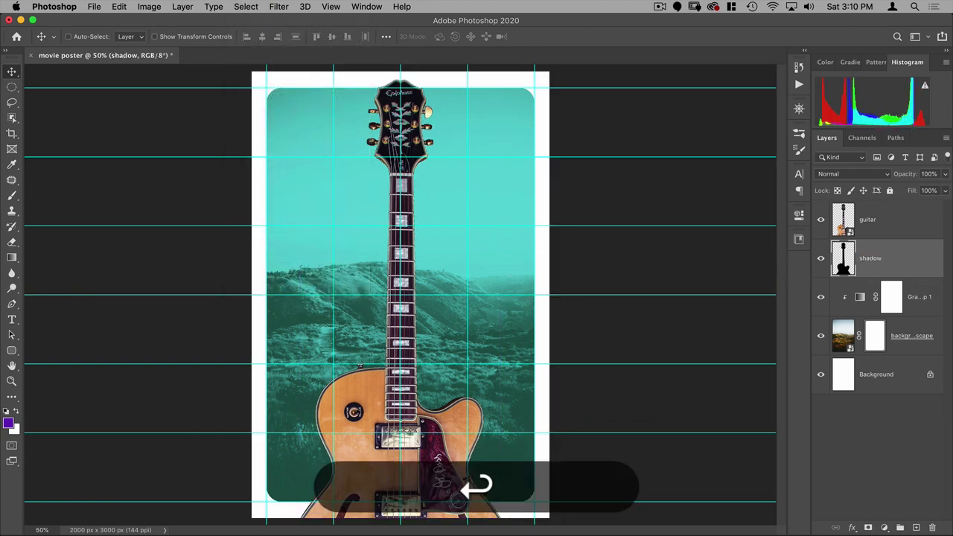
Apply a Motion Blur to the shadow layer with an angle of 45° and a distance of 50 pixels
left_click(278, 6)
mouse_move(291, 147)
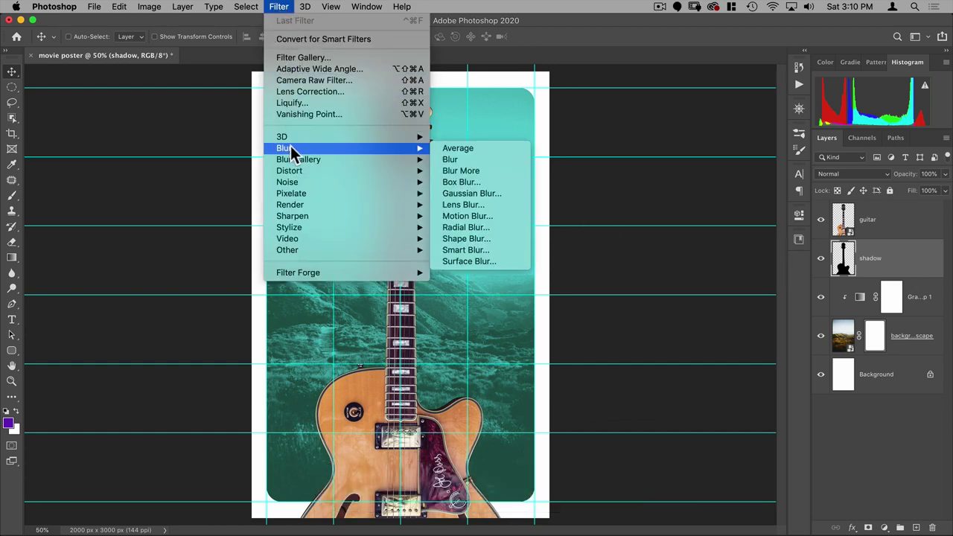
left_click(456, 218)
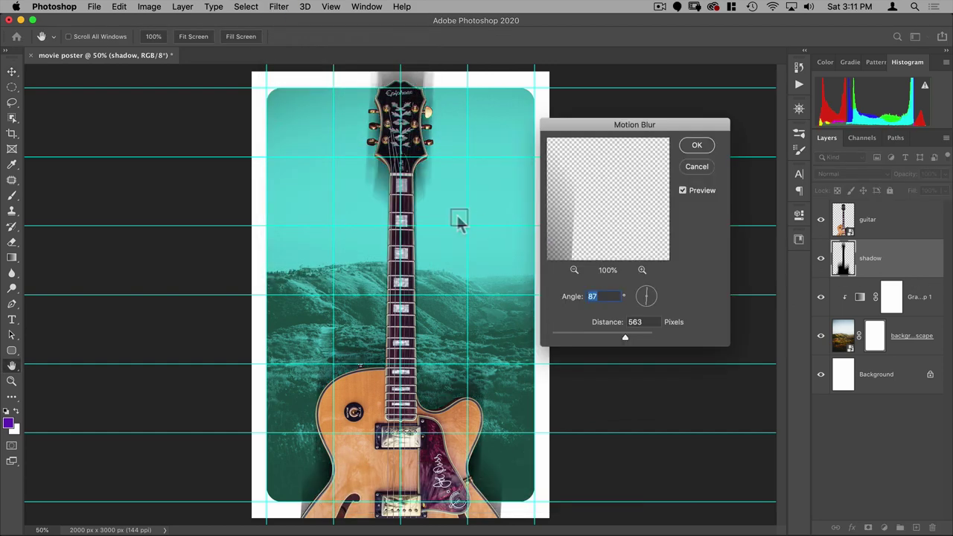
type("45")
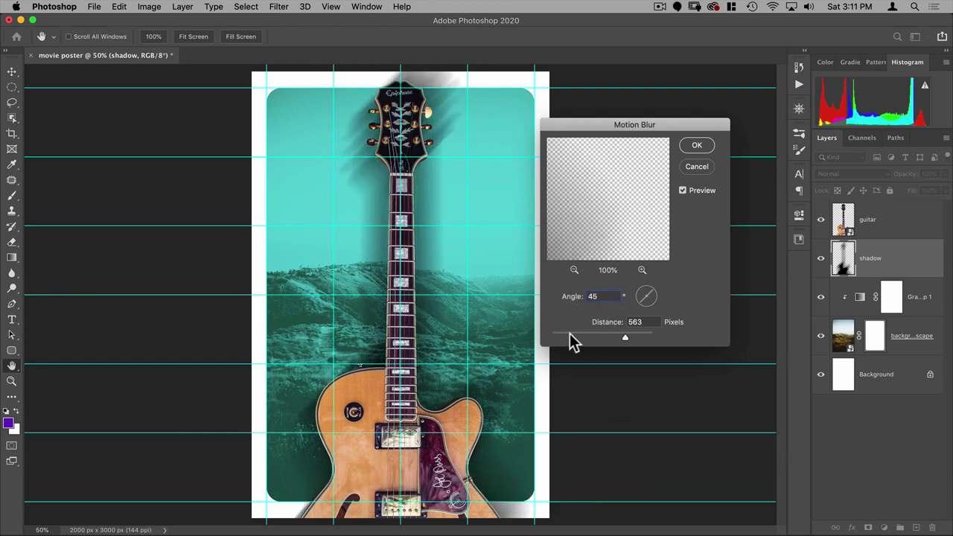
left_click_drag(569, 334, 578, 333)
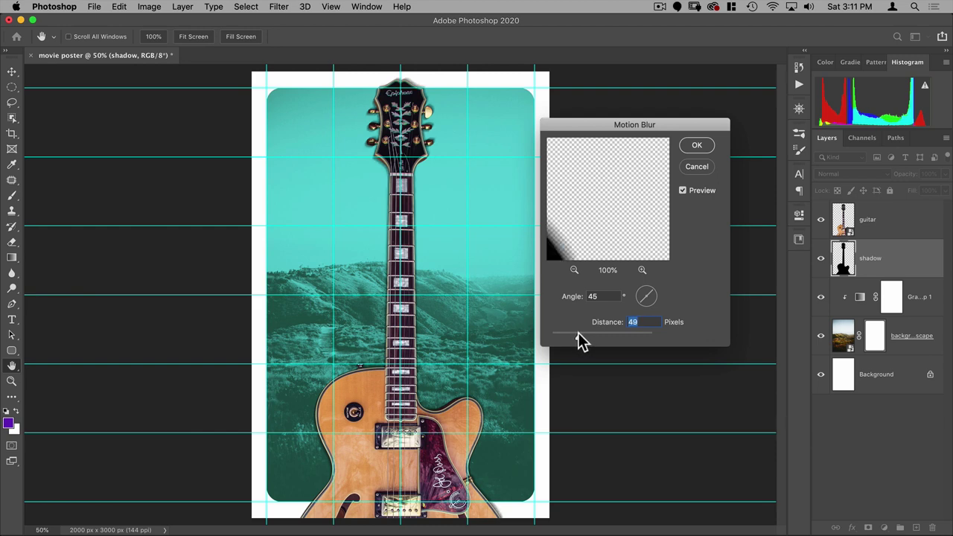
type("50")
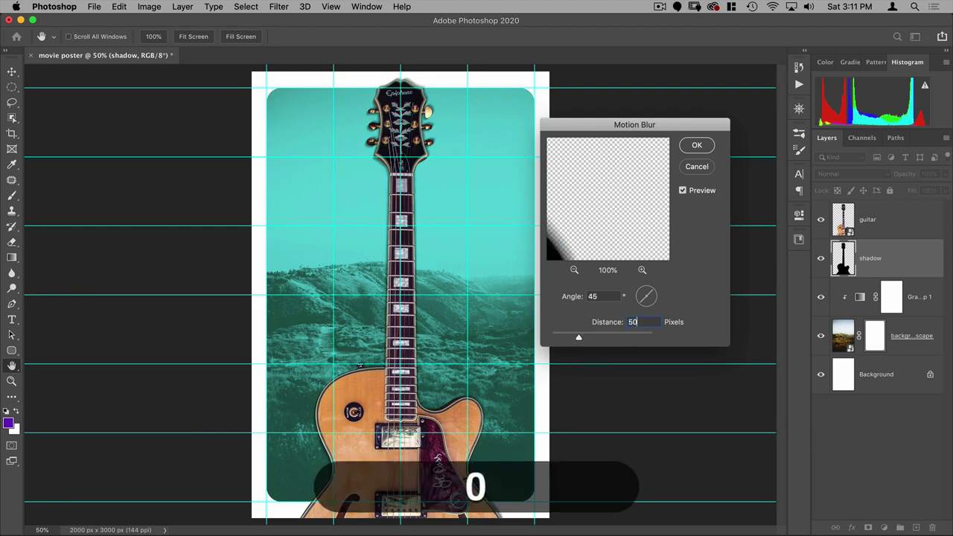
left_click(698, 146)
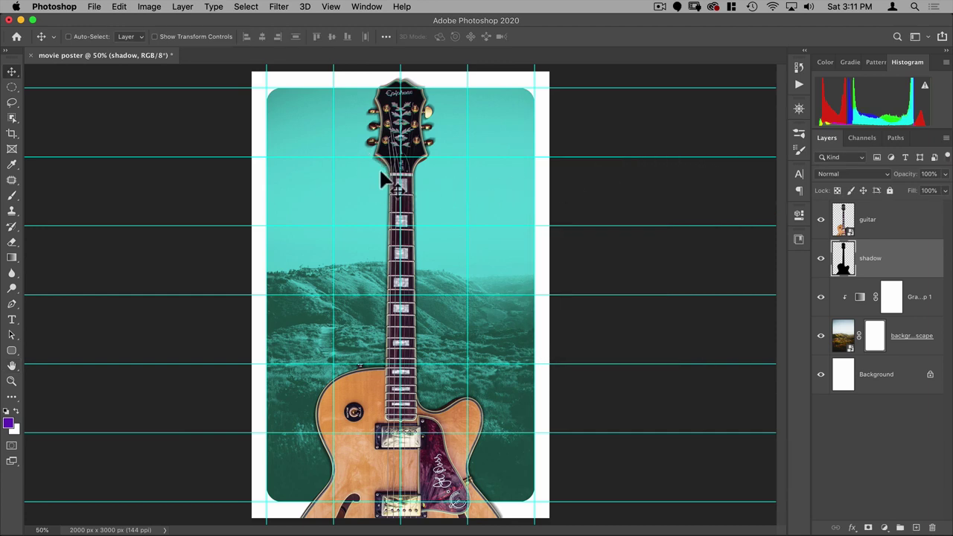
Reapply the same Motion Blur to the shadow layer nine more times to spread the shadow diagonally
left_click(278, 7)
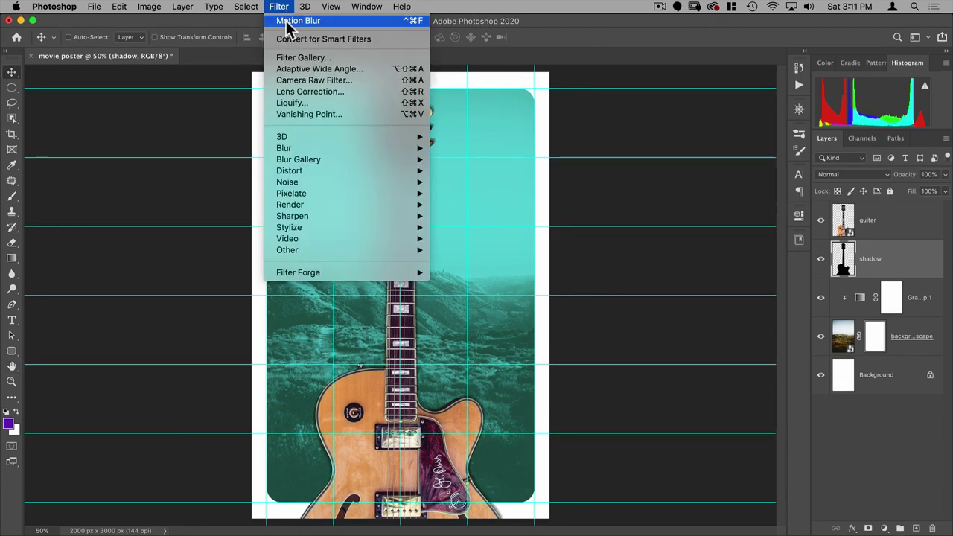
left_click(289, 18)
left_click(278, 7)
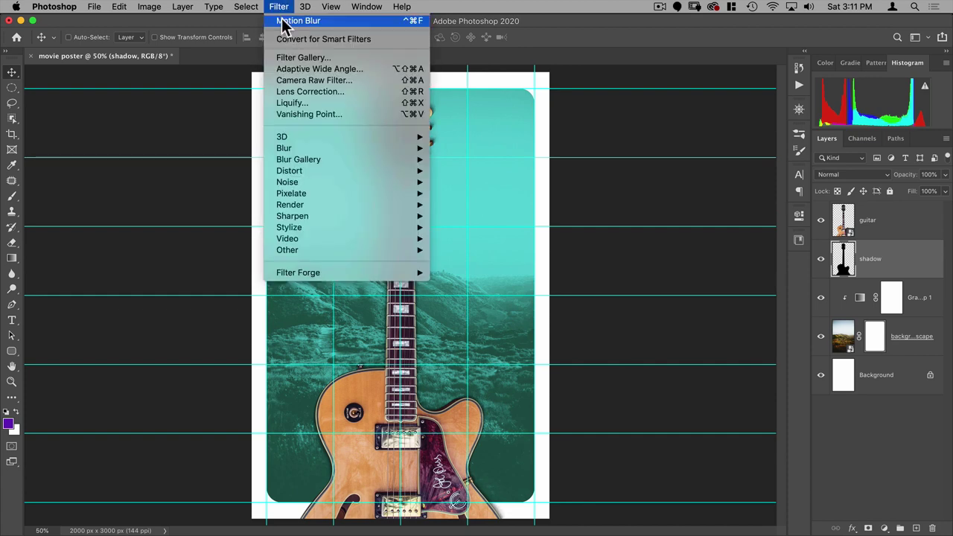
left_click(287, 18)
left_click(282, 8)
left_click(287, 19)
left_click(281, 7)
left_click(287, 19)
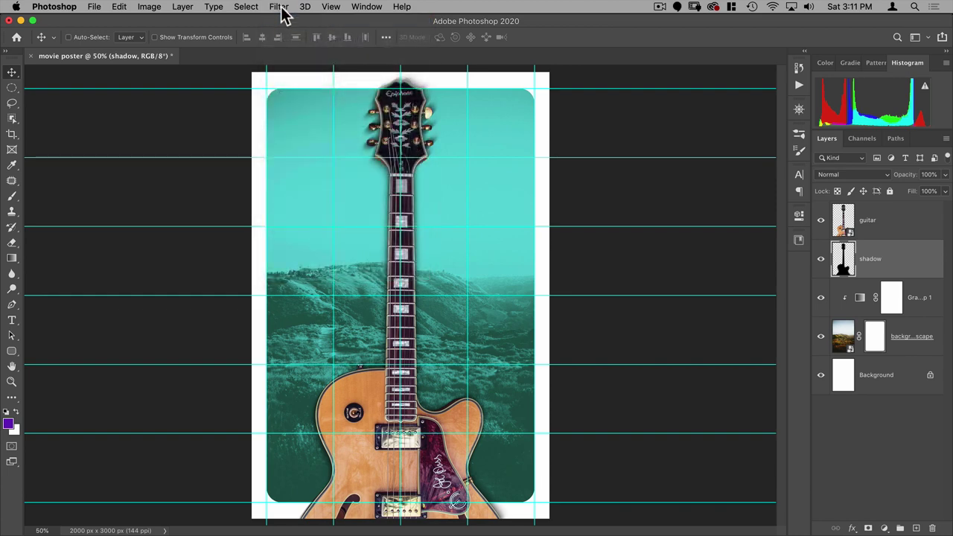
left_click(281, 8)
left_click(287, 20)
left_click(280, 7)
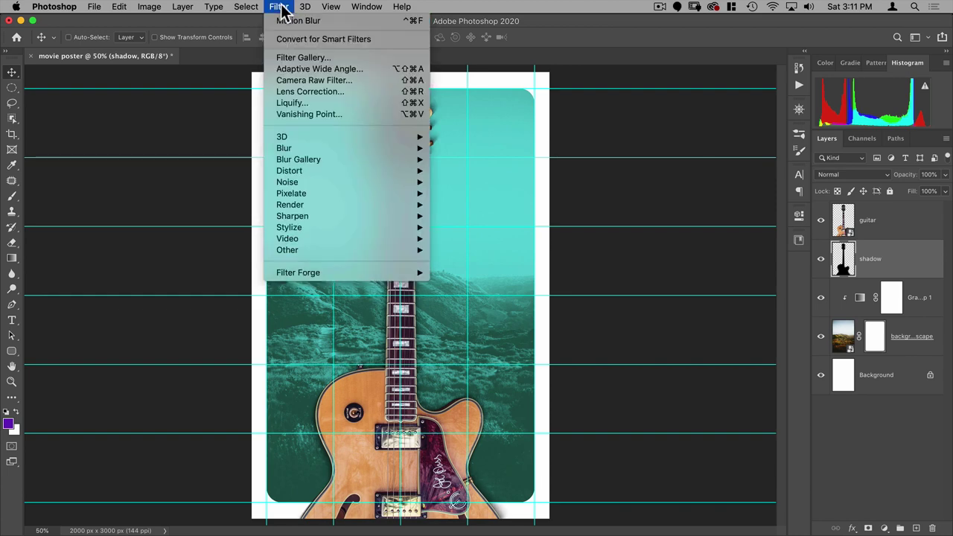
left_click(287, 20)
left_click(279, 9)
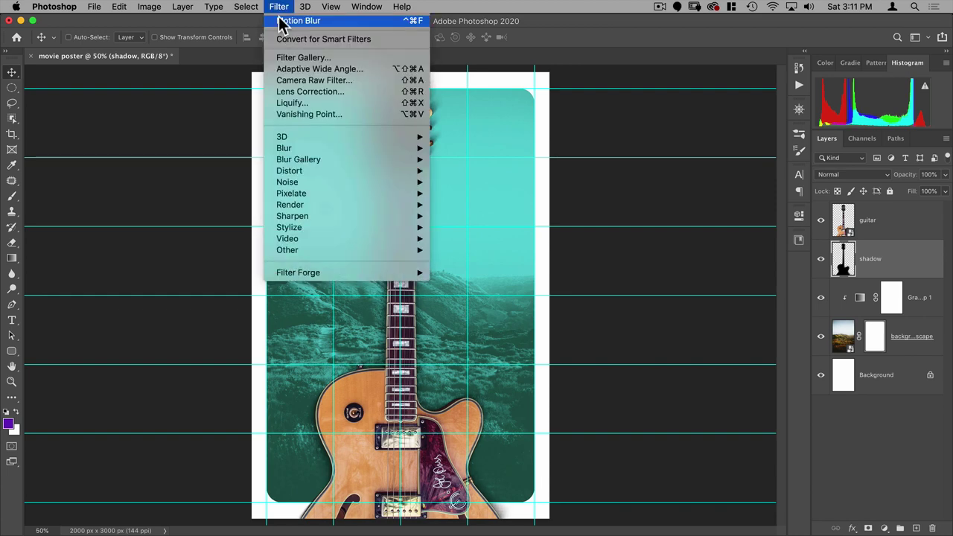
left_click(284, 19)
left_click(279, 7)
left_click(283, 21)
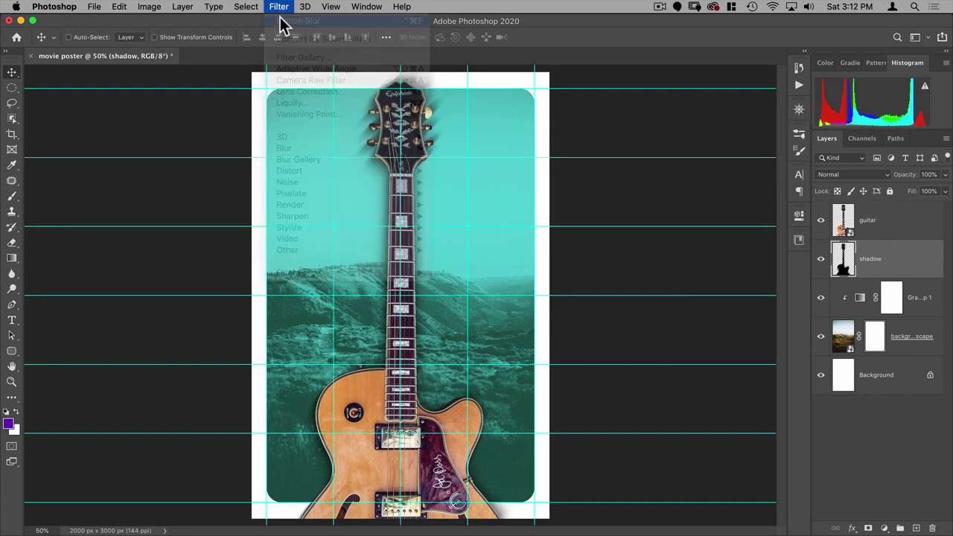
left_click(279, 7)
left_click(283, 21)
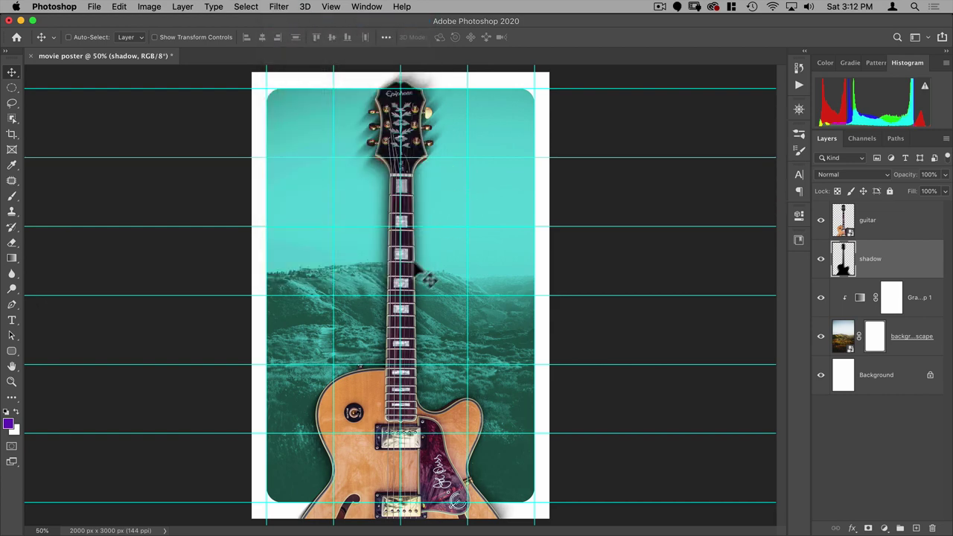
Duplicate the shadow layer and add a white layer mask to the copy
left_click_drag(904, 262, 916, 528)
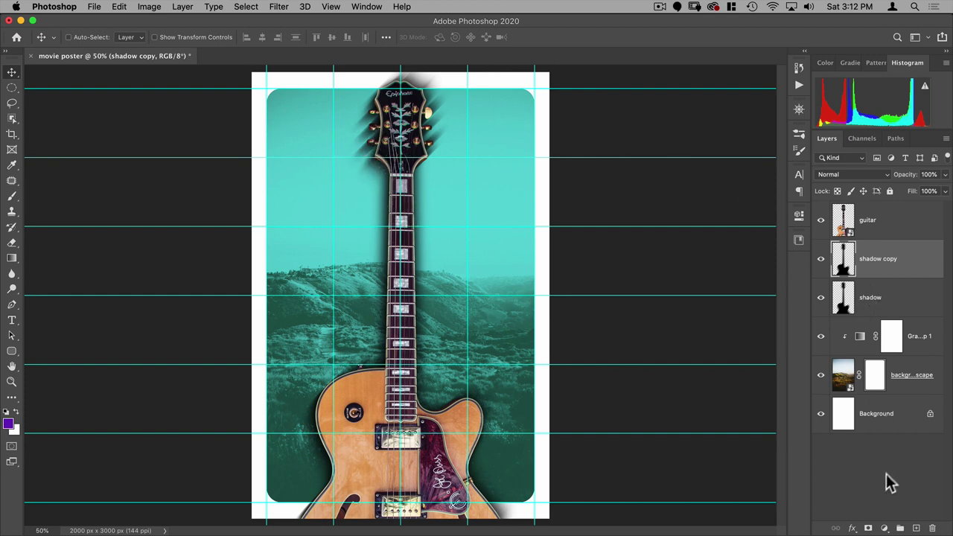
left_click(869, 528)
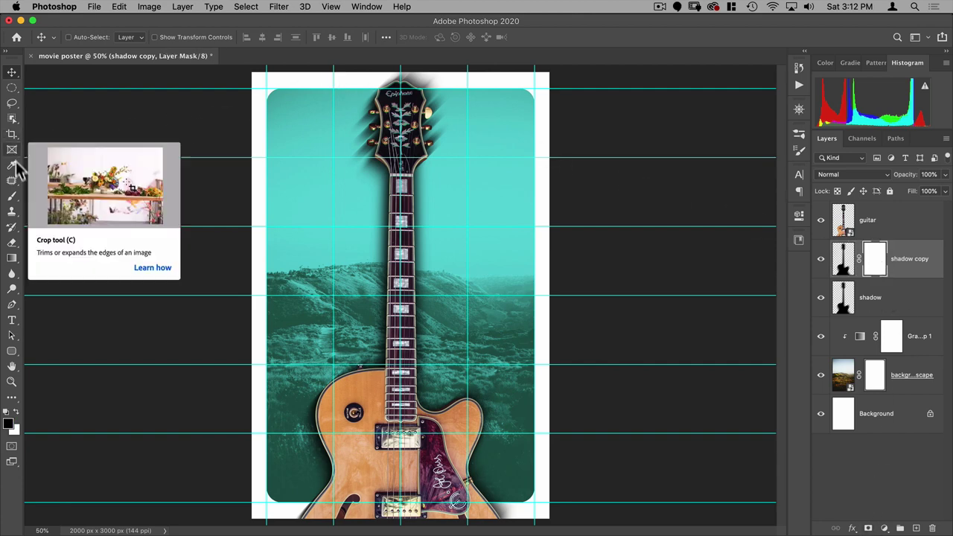
Paint the shadow copy's mask black around the guitar's right side and headstock with a 431 px Soft Round Pressure Opacity and Flow brush
left_click(12, 196)
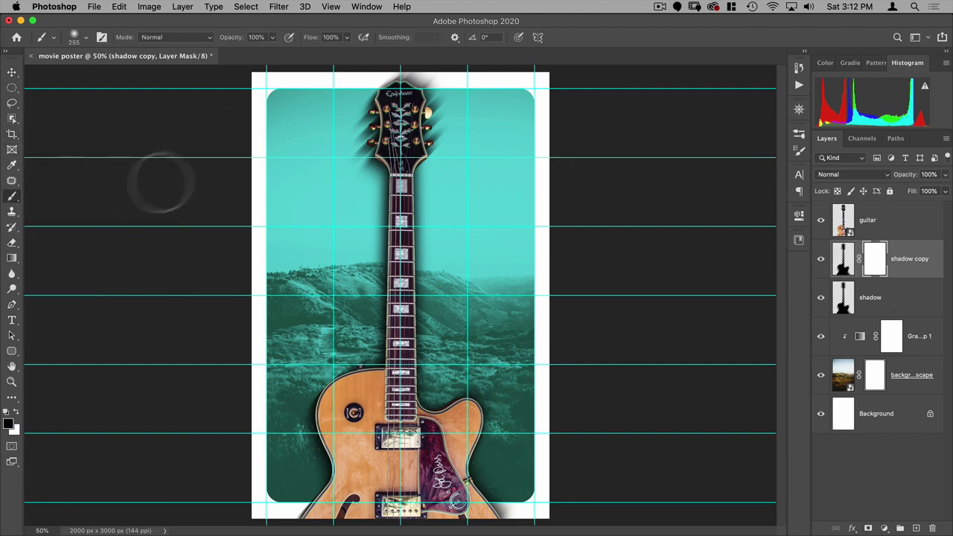
right_click(296, 173)
left_click(394, 421)
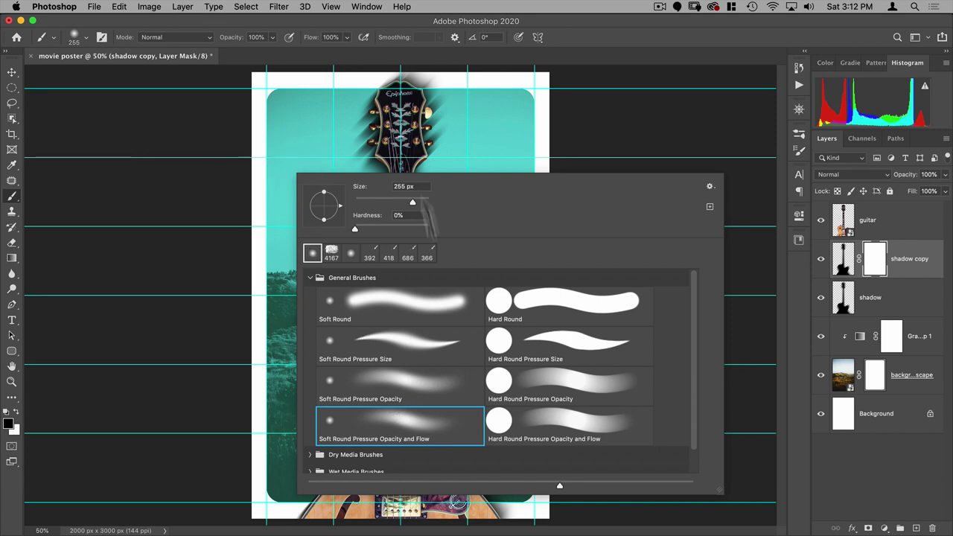
mouse_move(355, 136)
left_mouse_down()
mouse_move(394, 145)
mouse_move(386, 150)
left_mouse_up()
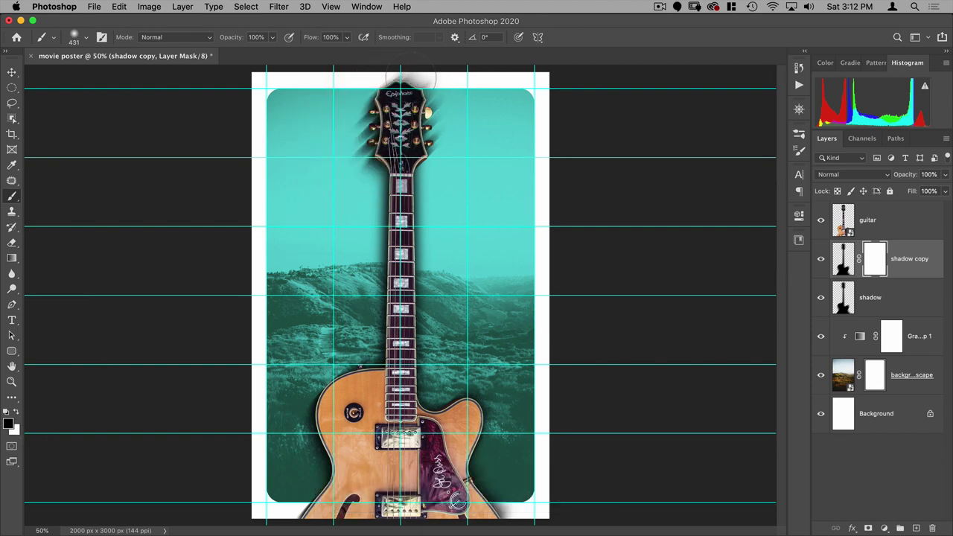
left_click_drag(432, 179, 429, 274)
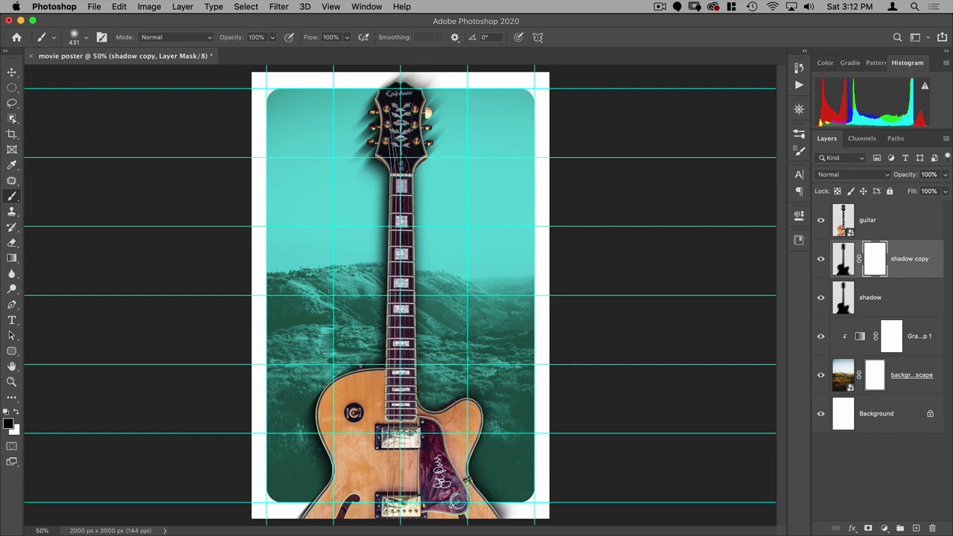
left_click_drag(477, 492, 514, 510)
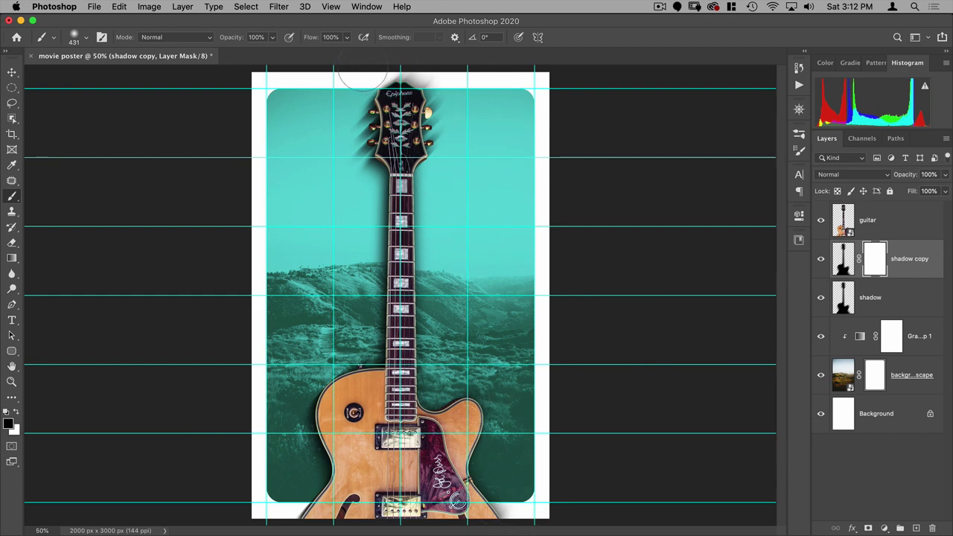
mouse_move(362, 76)
left_mouse_down()
mouse_move(339, 70)
mouse_move(298, 89)
left_mouse_up()
mouse_move(346, 121)
left_mouse_down()
mouse_move(350, 183)
mouse_move(357, 100)
mouse_move(294, 74)
left_mouse_up()
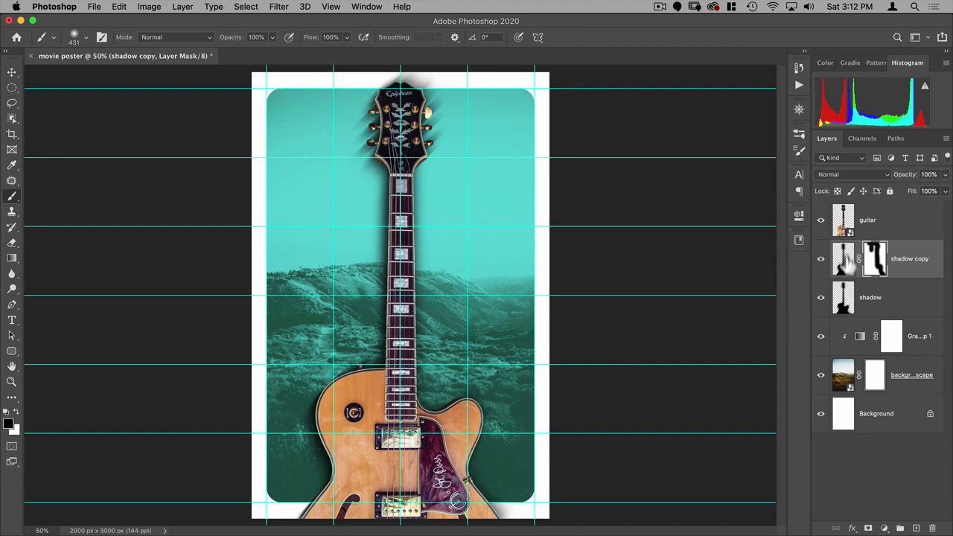
Add a mask to the shadow layer and paint out its unwanted shadow above and to the right of the guitar
left_click(847, 302)
left_click(868, 529)
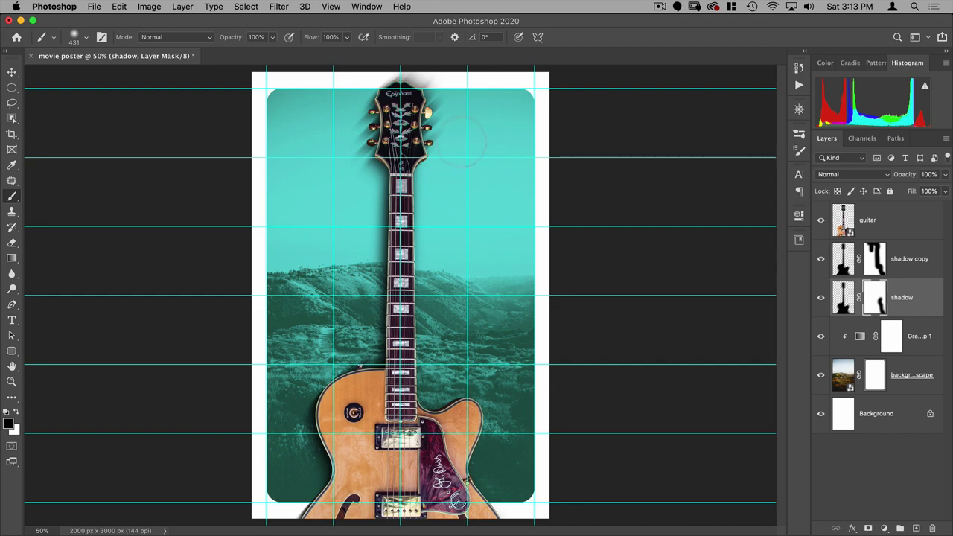
mouse_move(450, 104)
left_mouse_down()
mouse_move(439, 64)
mouse_move(402, 59)
left_mouse_up()
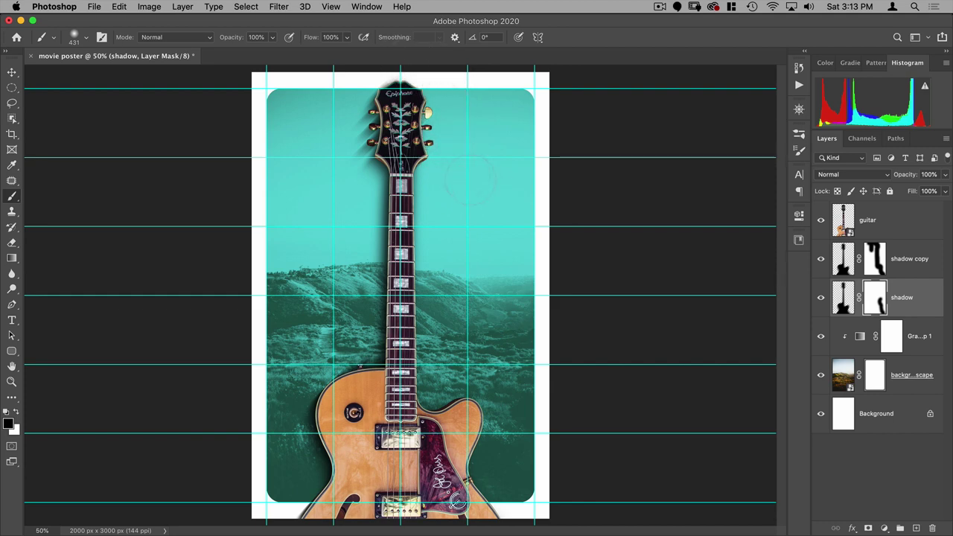
mouse_move(340, 170)
left_mouse_down()
mouse_move(330, 96)
mouse_move(329, 192)
mouse_move(312, 207)
left_mouse_up()
key("v")
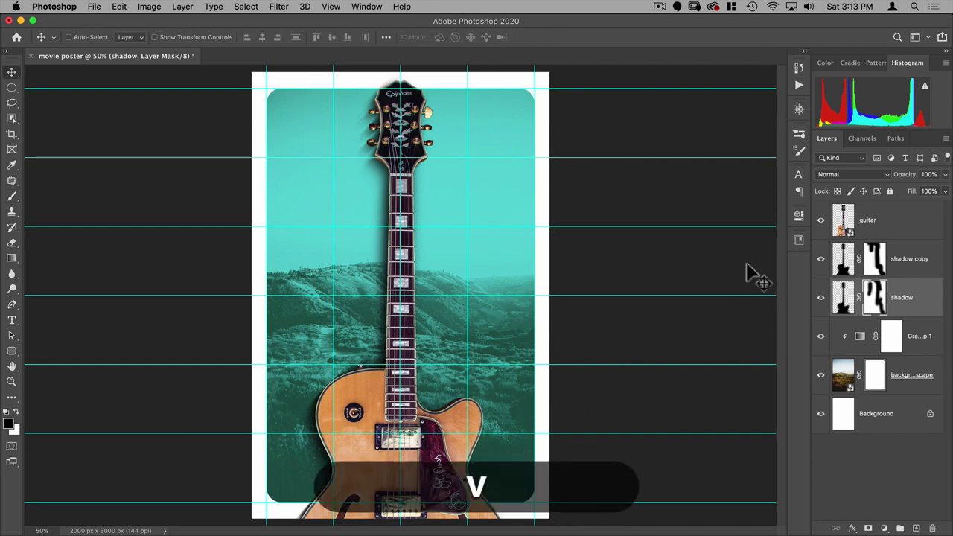
Group both shadow layers with the guitar layer, name the group guitar, and collapse it
left_click(909, 273, "shift")
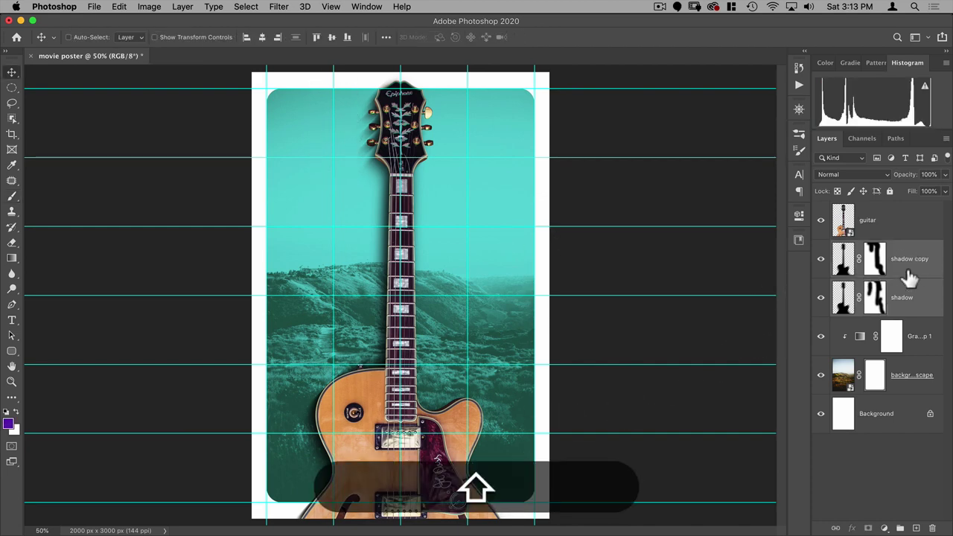
key("super+g")
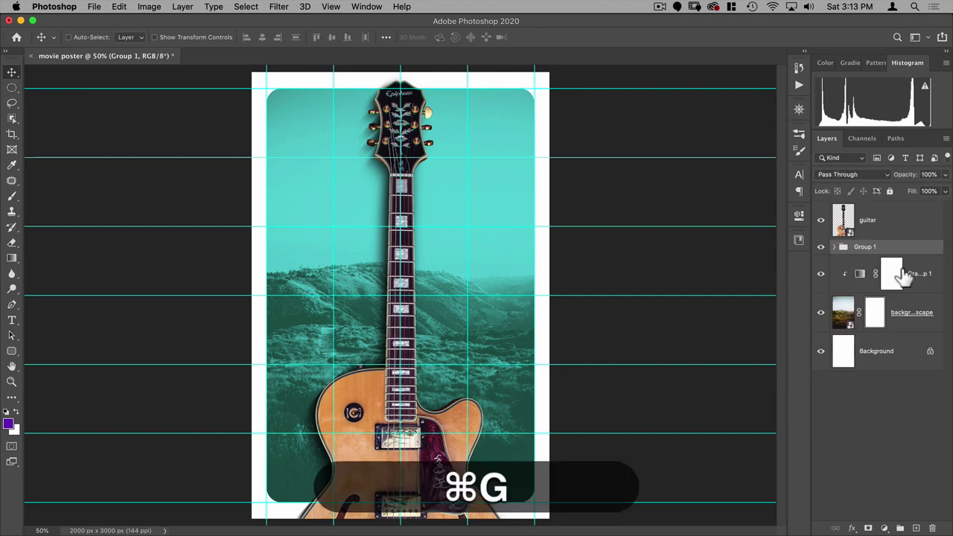
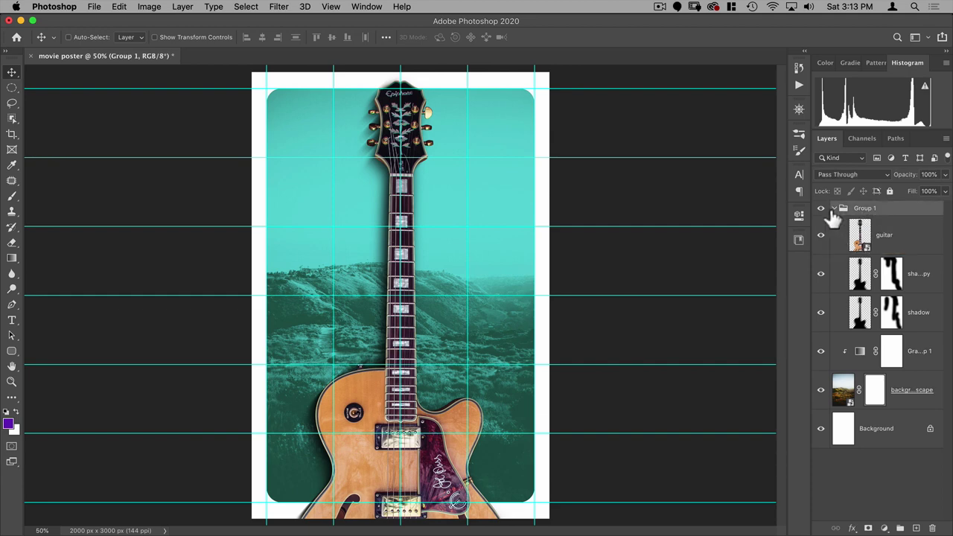
double_click(863, 209)
type("guitar")
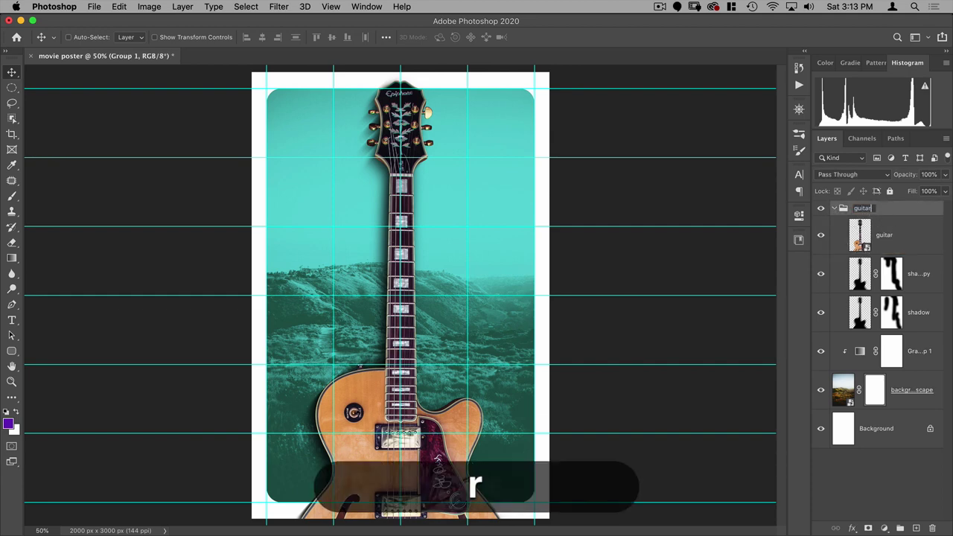
key("Return")
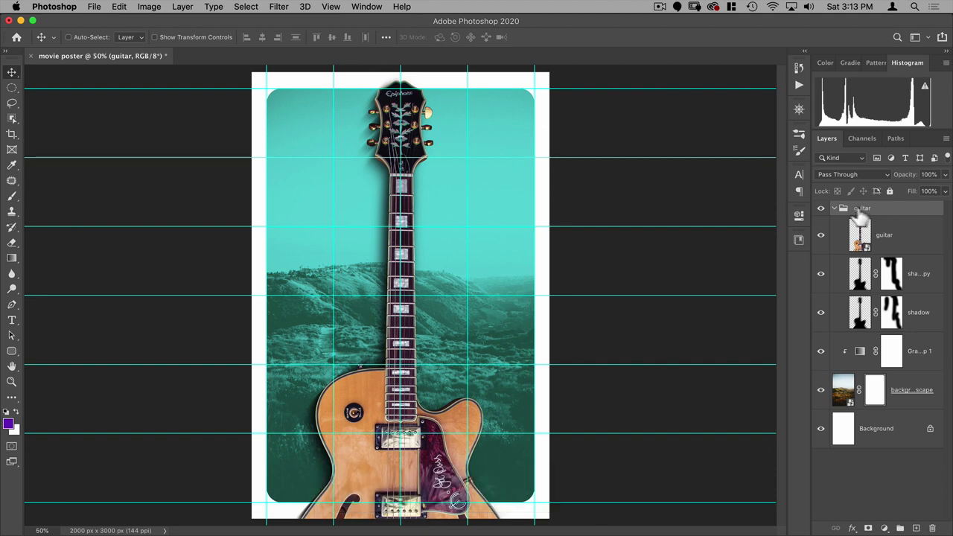
left_click(834, 208)
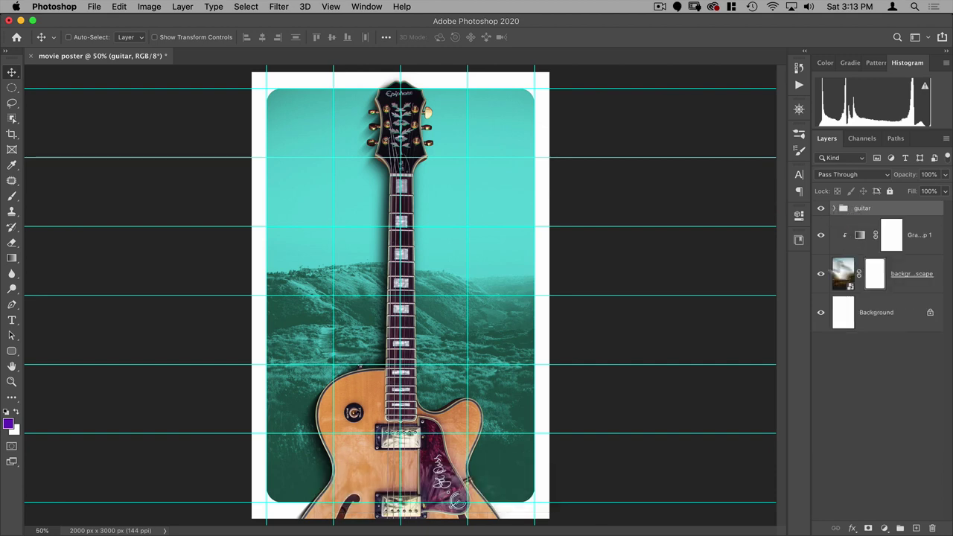
Place nucly-grunge-16.jpg as an embedded image above the landscape, rotated -90° and enlarged to cover the whole poster
left_click(846, 276)
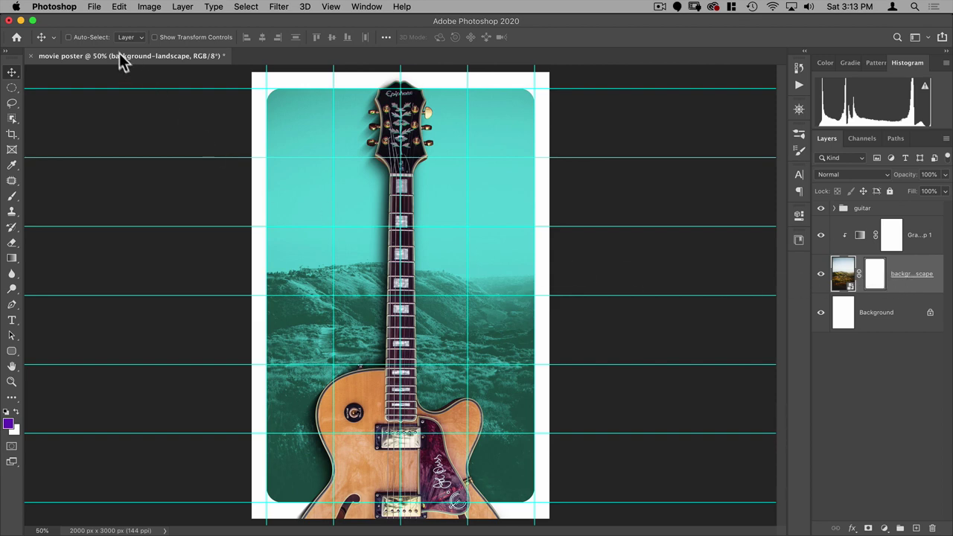
left_click(95, 8)
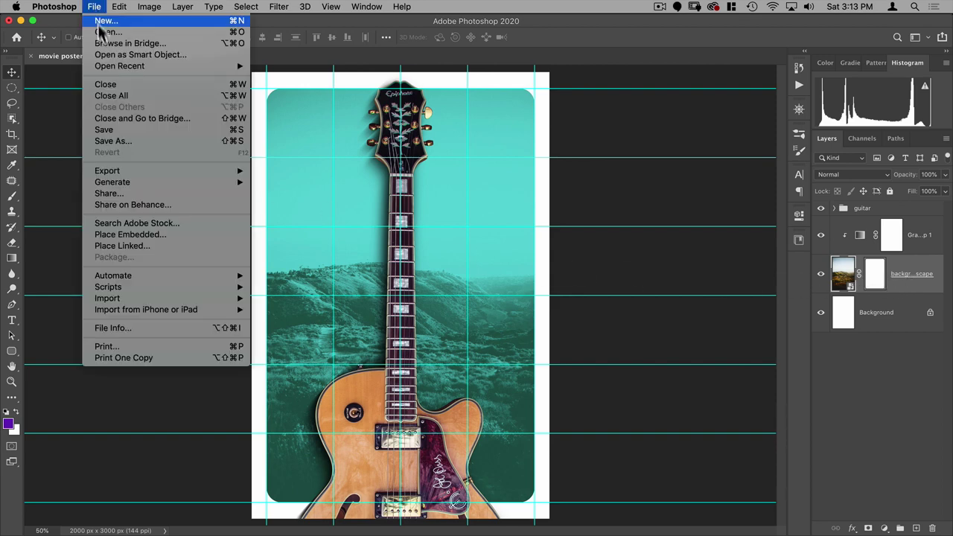
left_click(111, 235)
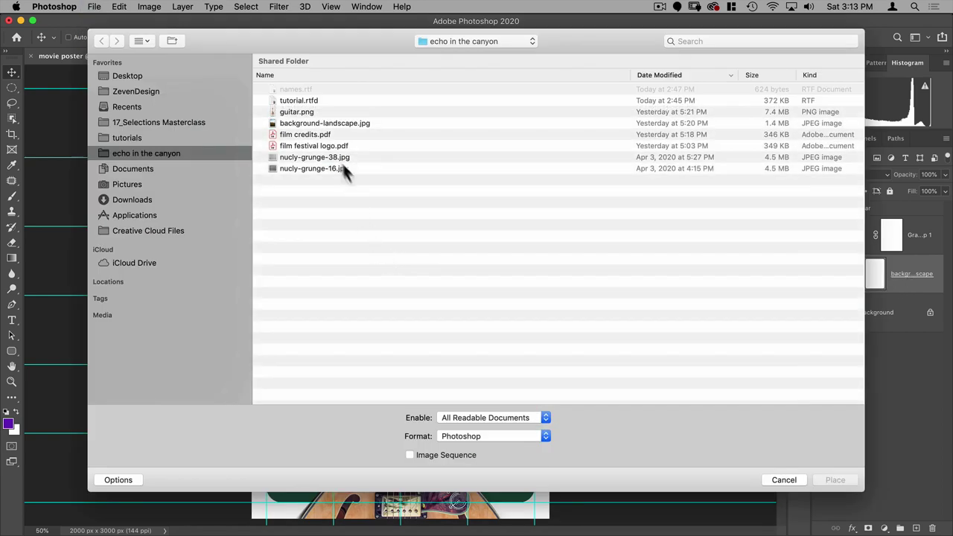
double_click(294, 169)
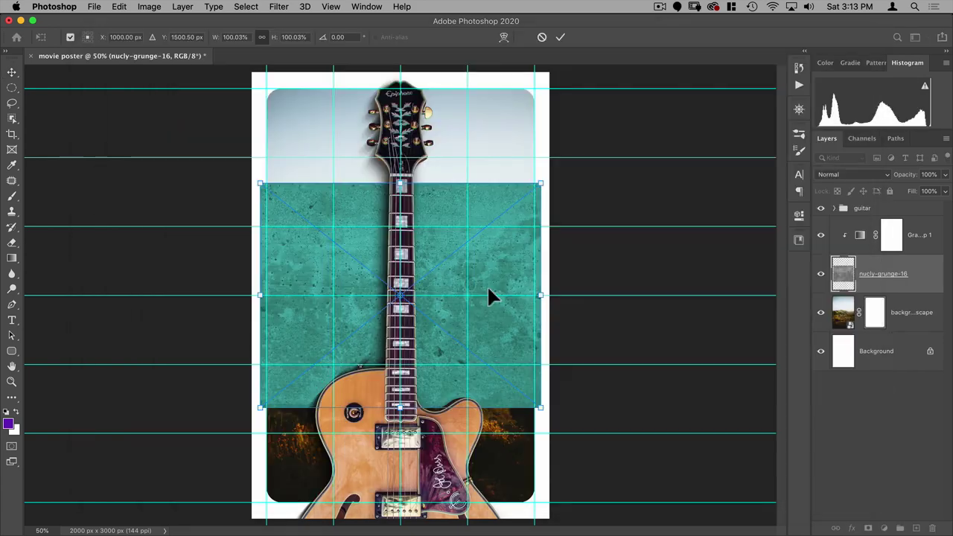
left_click_drag(469, 172, 283, 219)
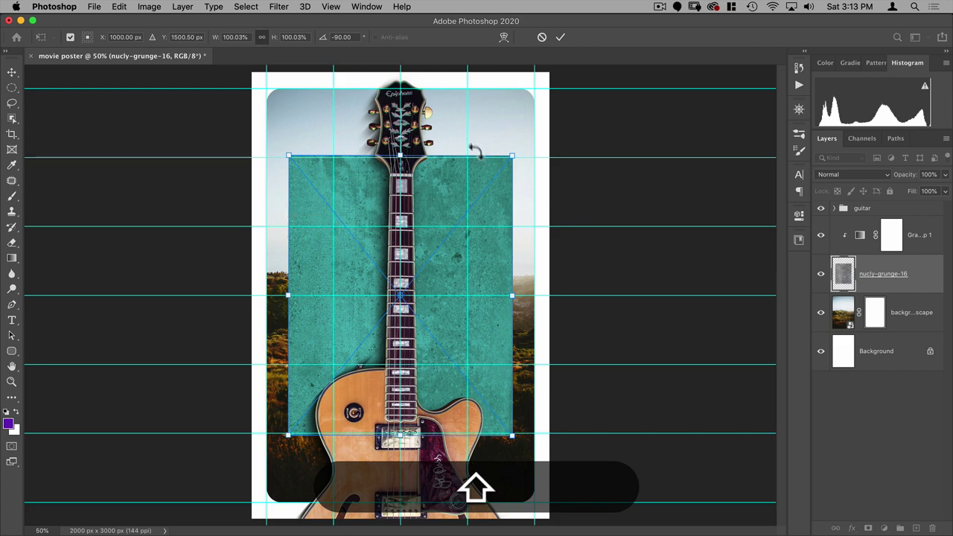
left_click_drag(512, 157, 577, 75)
left_click(560, 37)
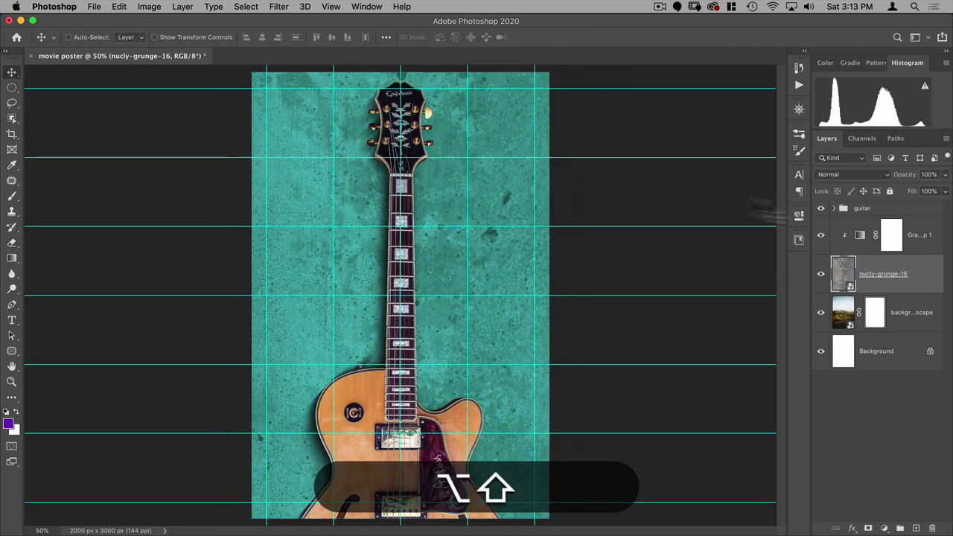
Clip the nucly-grunge-16 texture to the landscape and blend it with Multiply at 38% opacity
left_click(853, 294, "alt")
left_click(849, 174)
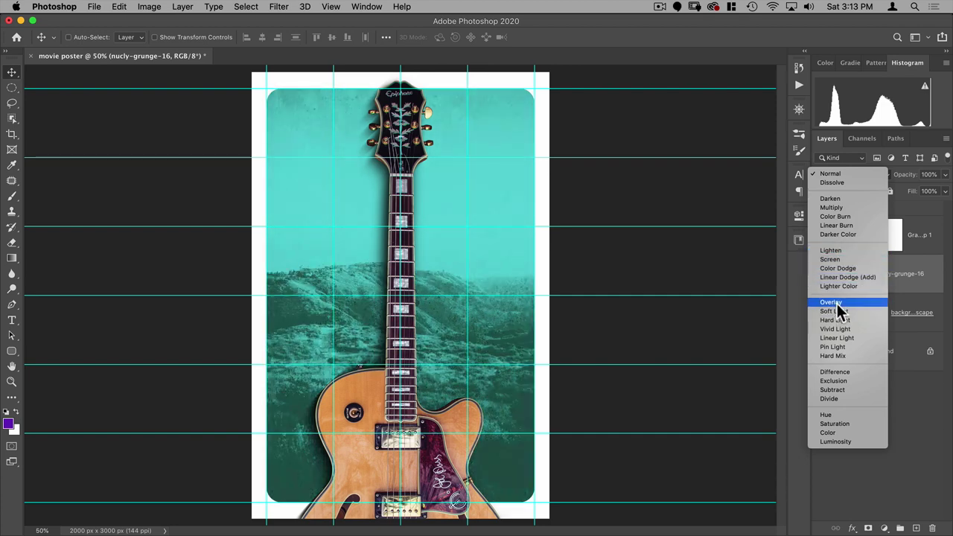
left_click(838, 208)
left_click_drag(904, 176, 866, 179)
left_click_drag(787, 183, 802, 182)
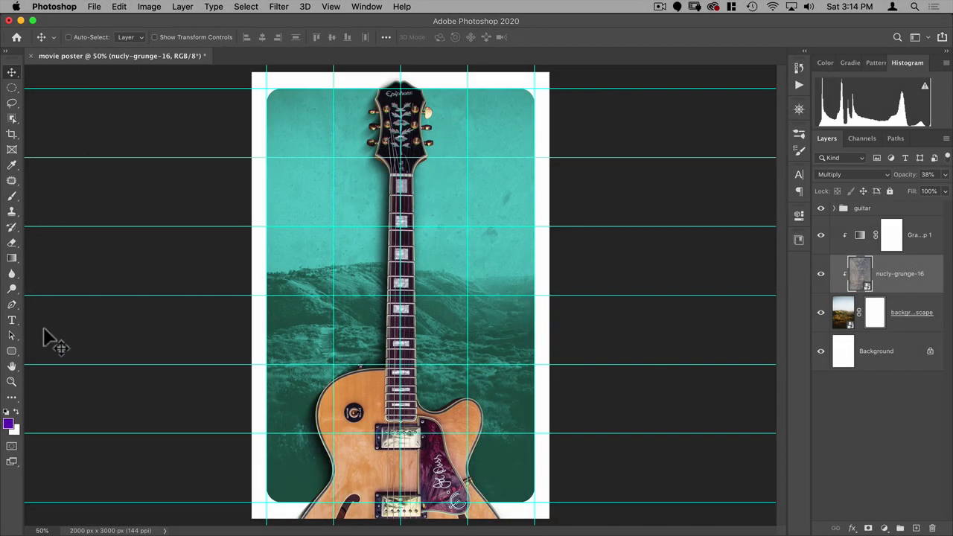
Reset the gradient colours to default black and white and create a layer named top gradient above nucly-grunge-16
key("g")
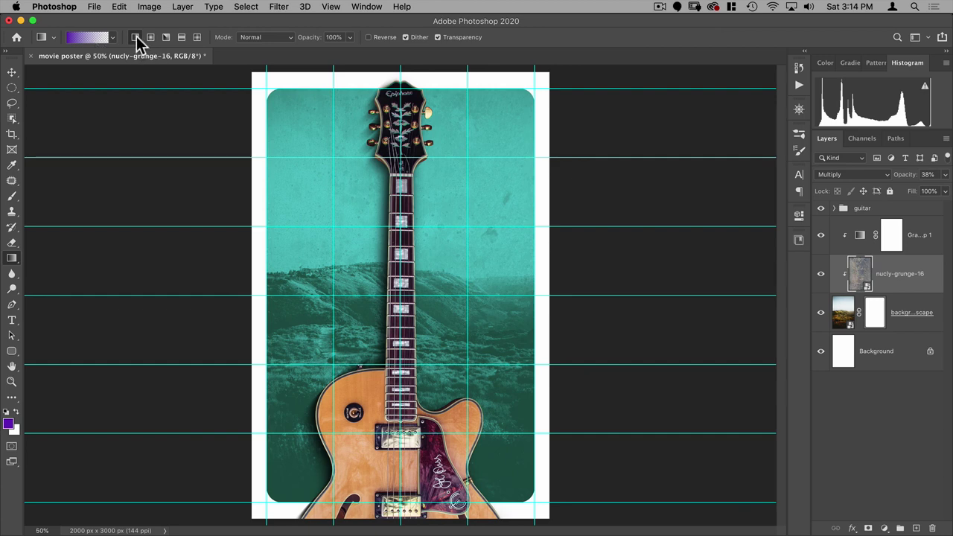
key("d")
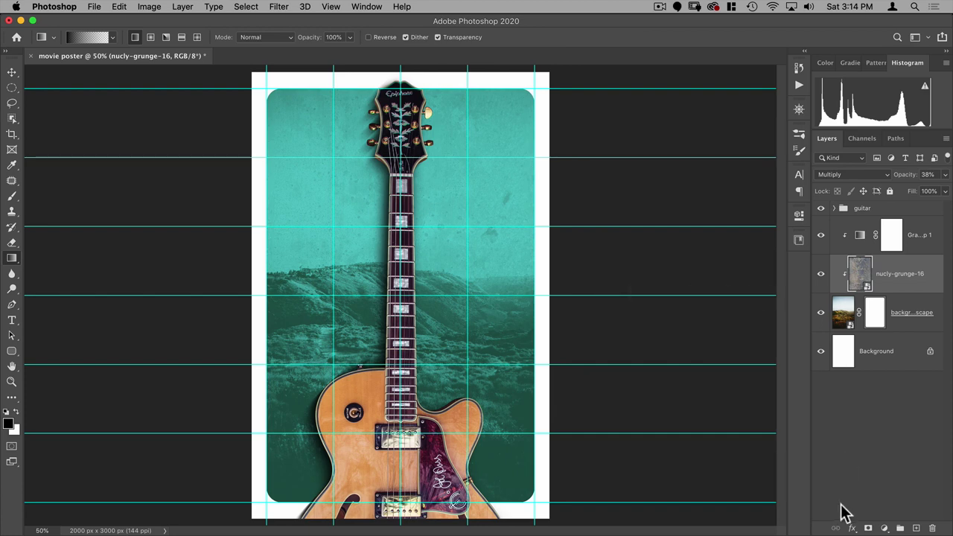
left_click(917, 528)
double_click(885, 274)
type("top gr")
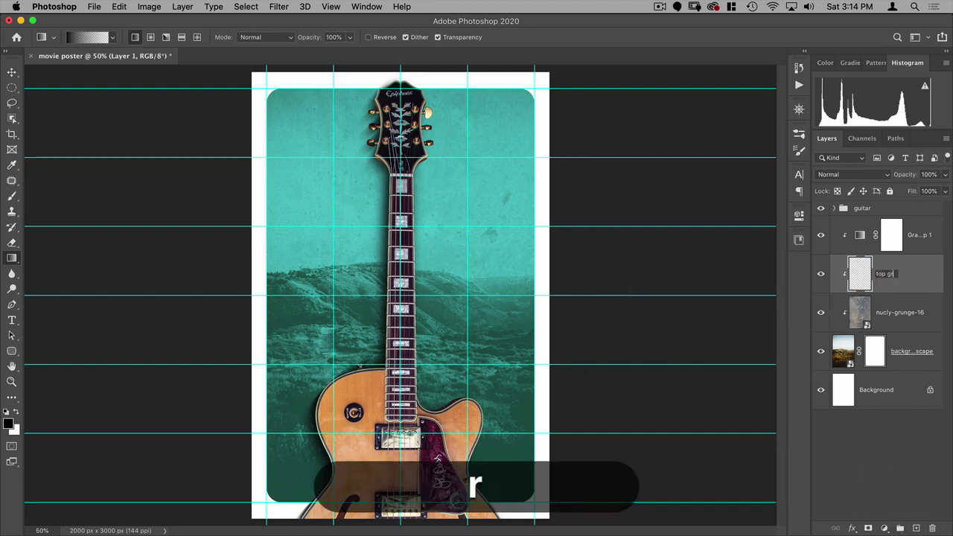
type("adient")
key("Return")
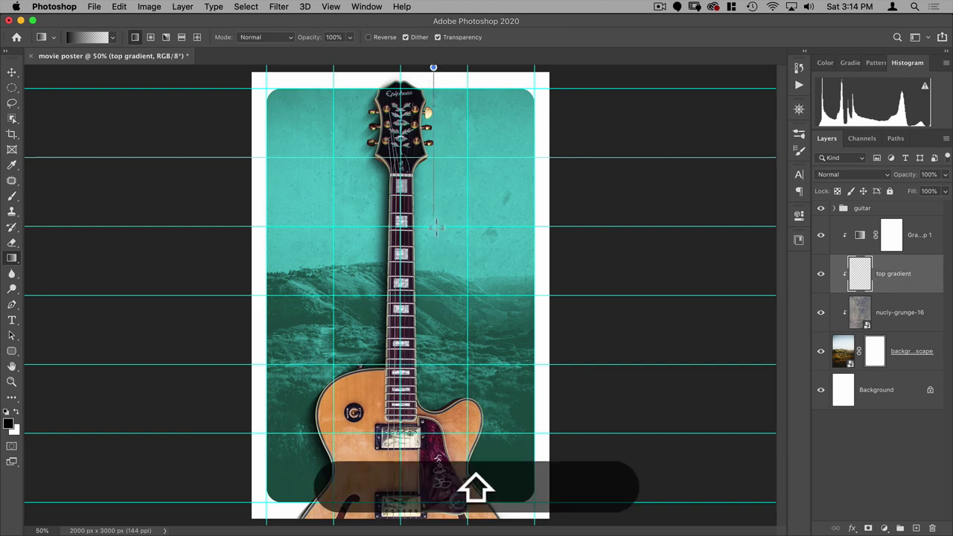
Draw a black-to-transparent linear gradient down from the poster's top edge at 50% opacity and move its layer below nucly-grunge-16
left_click_drag(434, 69, 438, 258)
key("shift+v")
left_click_drag(904, 183, 882, 188)
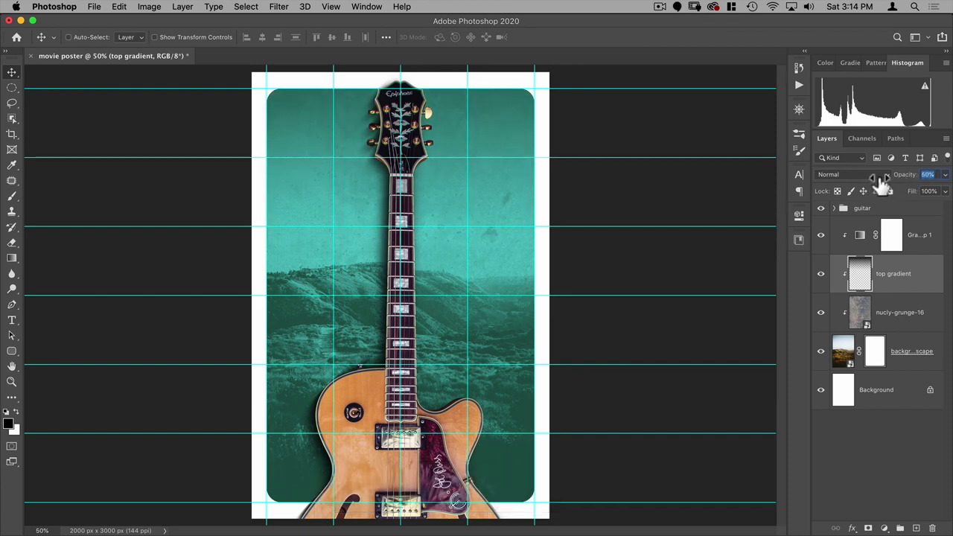
left_click_drag(872, 276, 886, 315)
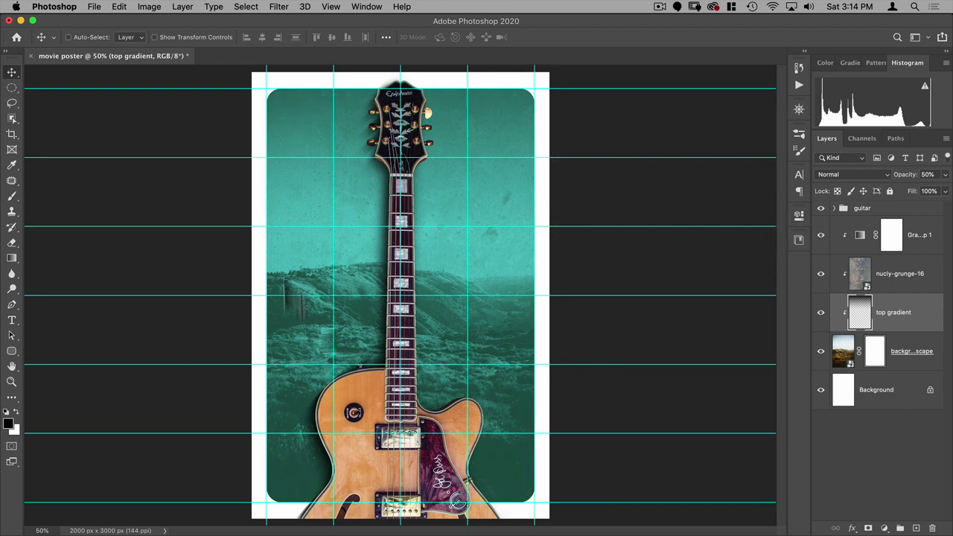
Place nucly-grunge-38.jpg as an embedded image above the guitar group, rotated -90° and enlarged to cover the whole poster
left_click(860, 214)
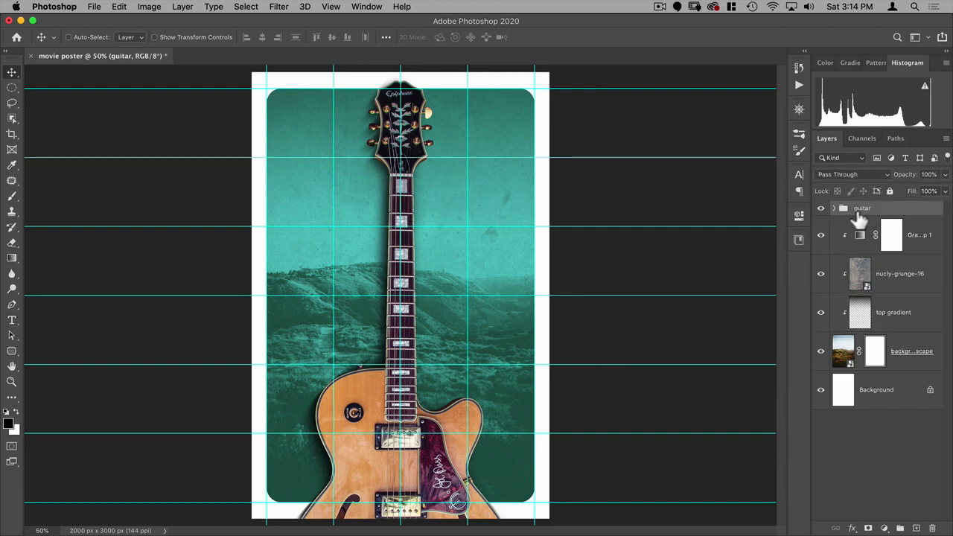
left_click(834, 209)
left_click(835, 209)
left_click(95, 8)
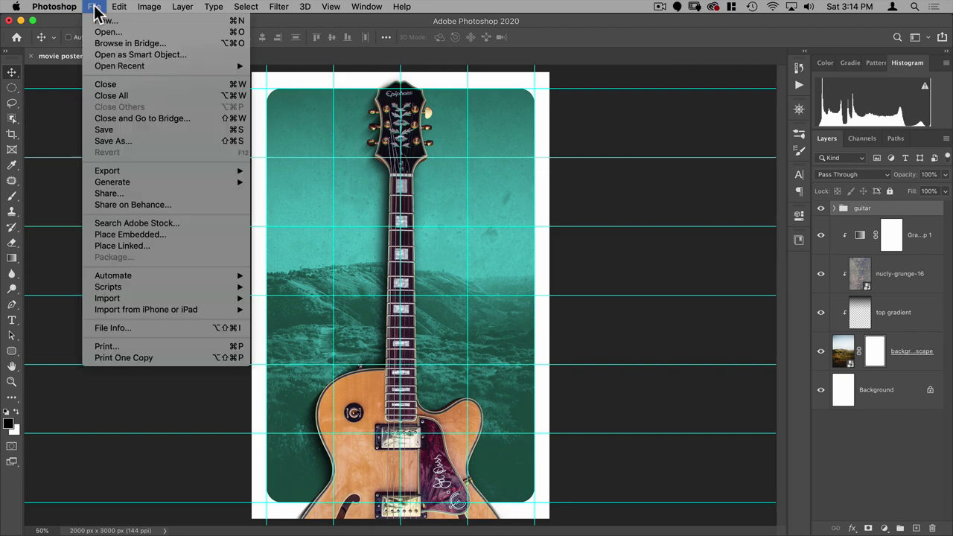
left_click(117, 234)
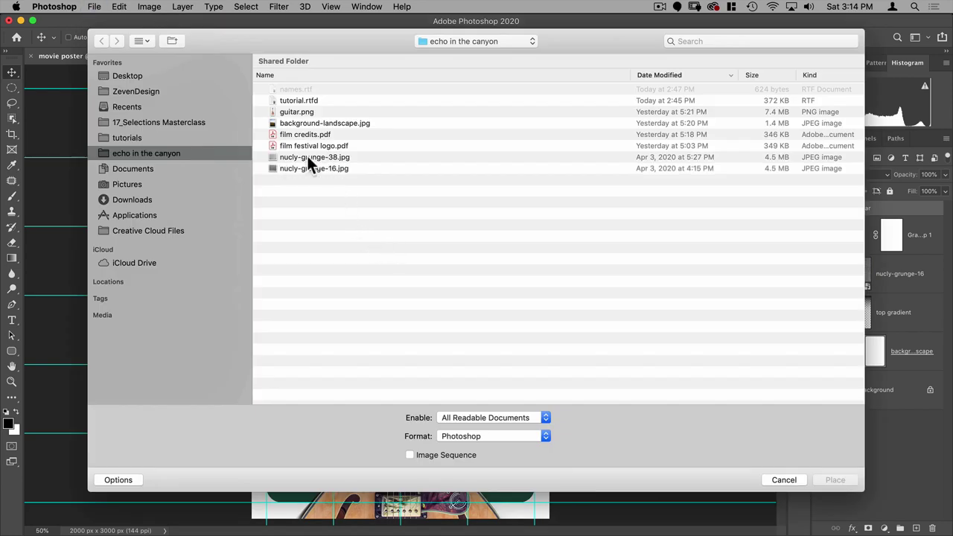
double_click(307, 157)
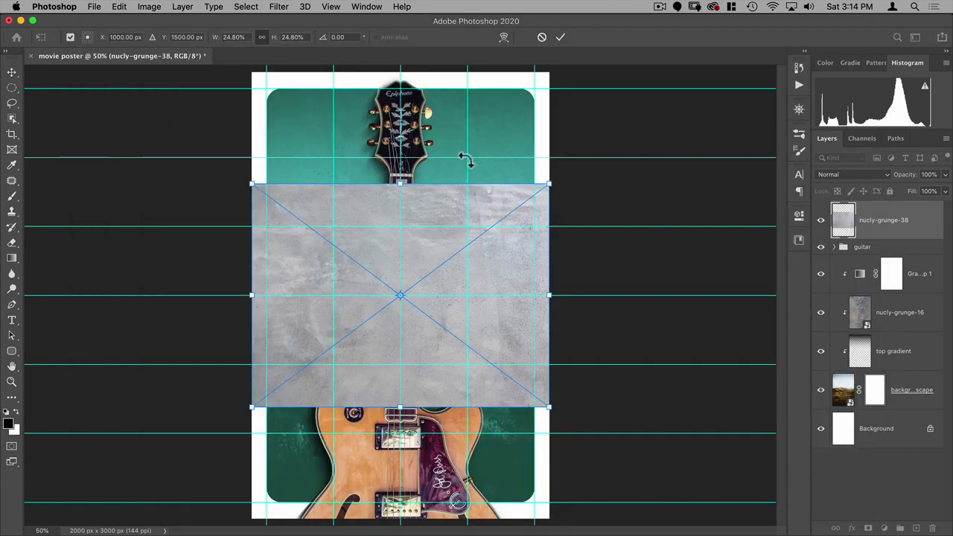
left_click_drag(465, 160, 261, 206)
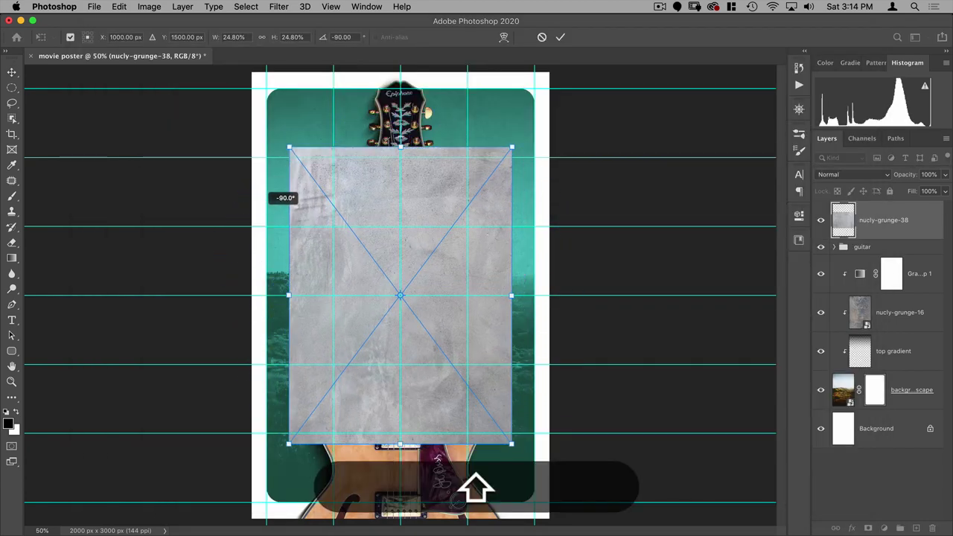
left_click_drag(512, 147, 553, 71)
left_click(560, 36)
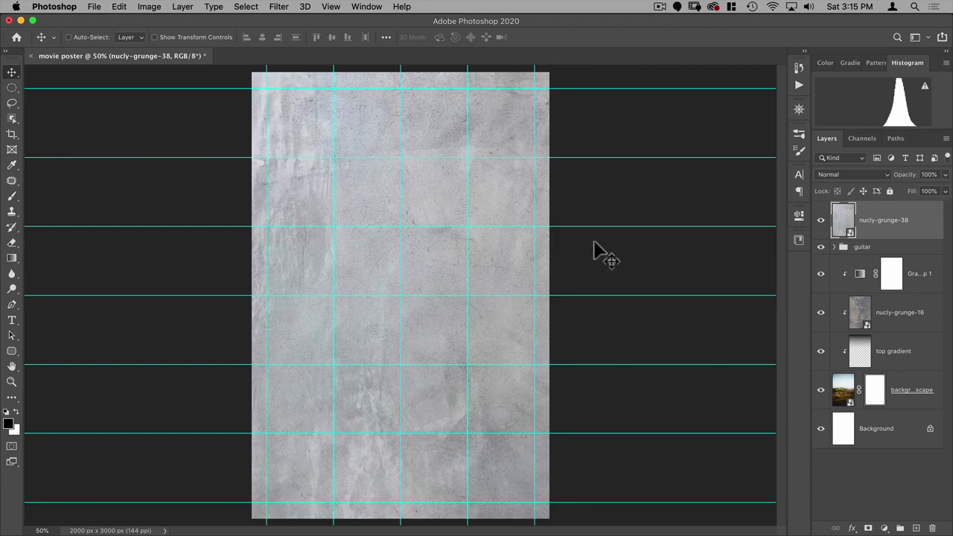
Add a Curves adjustment to nucly-grunge-38 and brighten the RGB midtones with a point at input 110, output 154
left_click(151, 7)
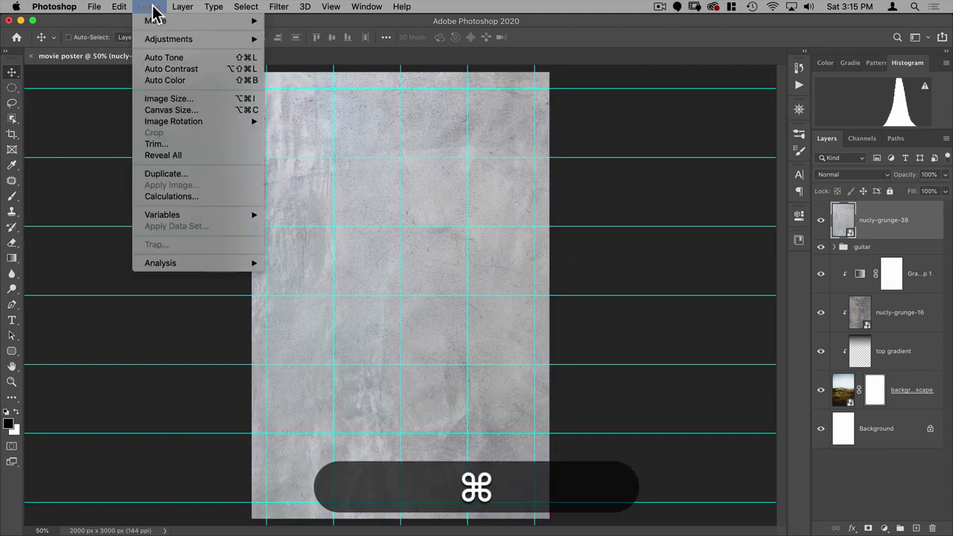
mouse_move(223, 38)
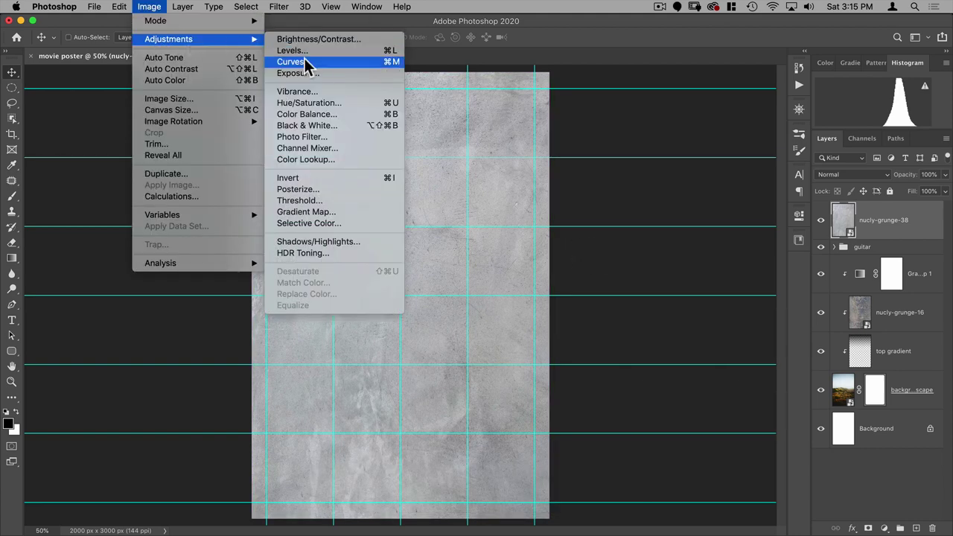
left_click(392, 63)
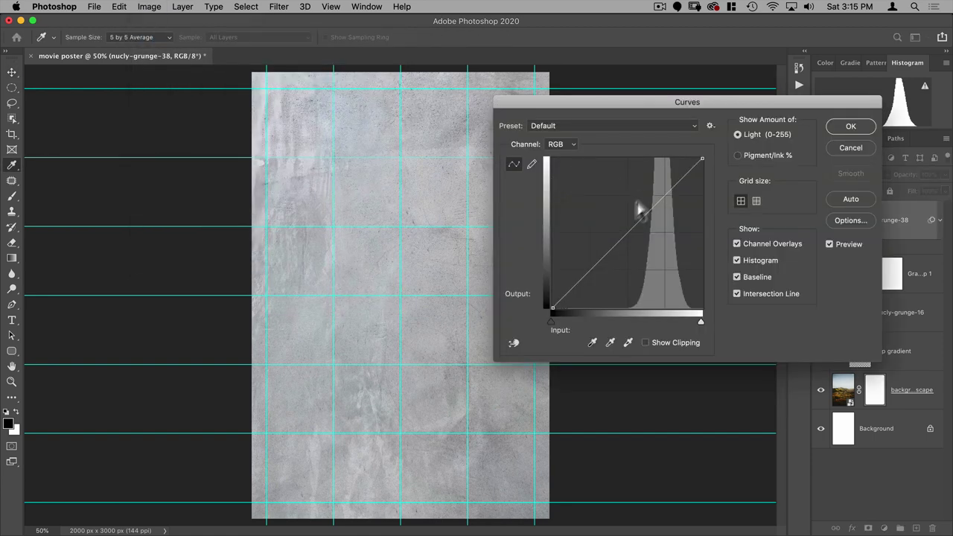
left_click_drag(623, 228, 617, 213)
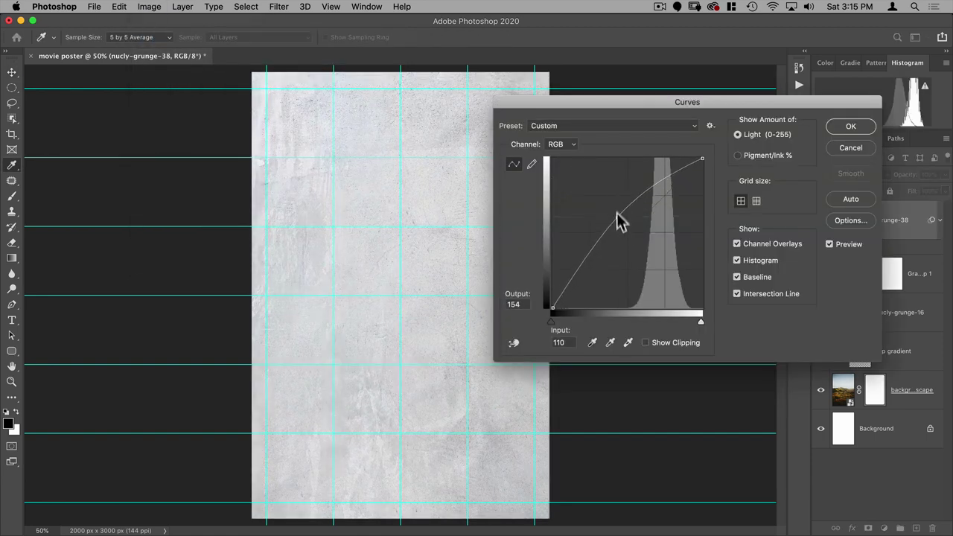
Warm the texture in Curves by lowering blue to output 115 at input 133 and raising red to 127 at input 123
left_click(567, 145)
left_click(555, 173)
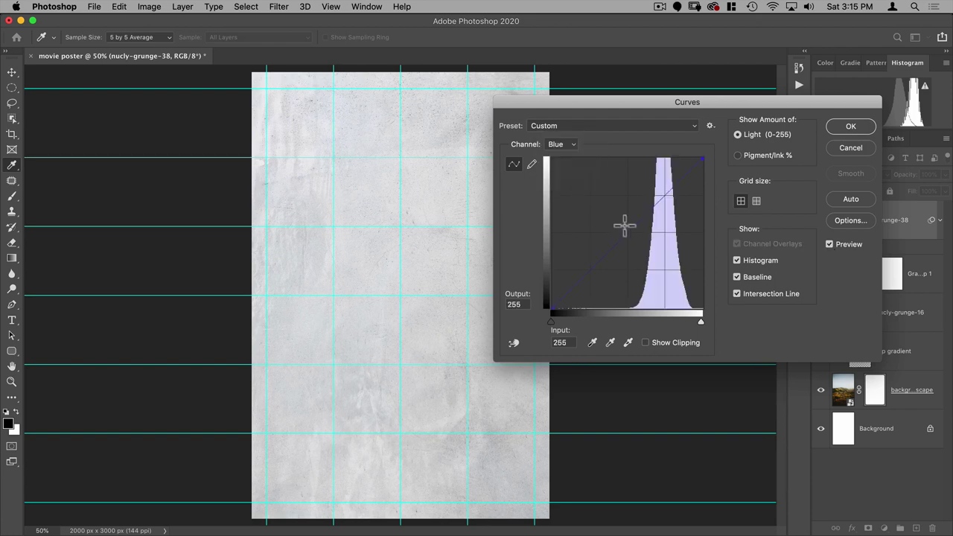
left_click_drag(627, 233, 630, 239)
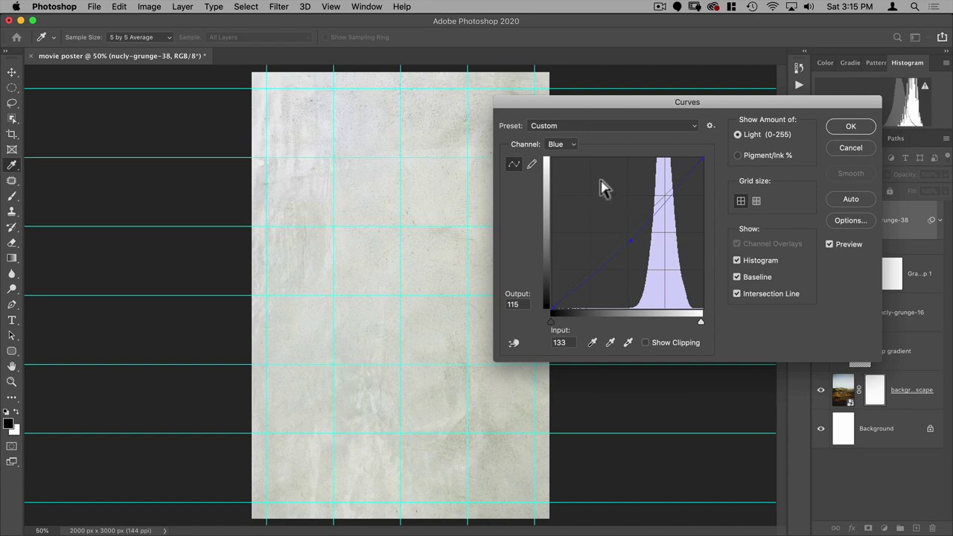
left_click(564, 145)
left_click(560, 123)
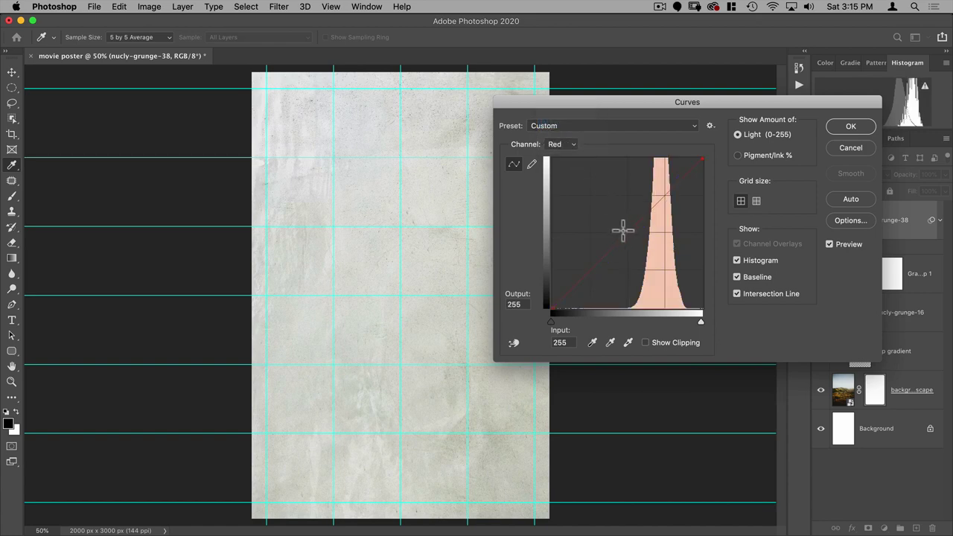
left_click_drag(626, 236, 624, 231)
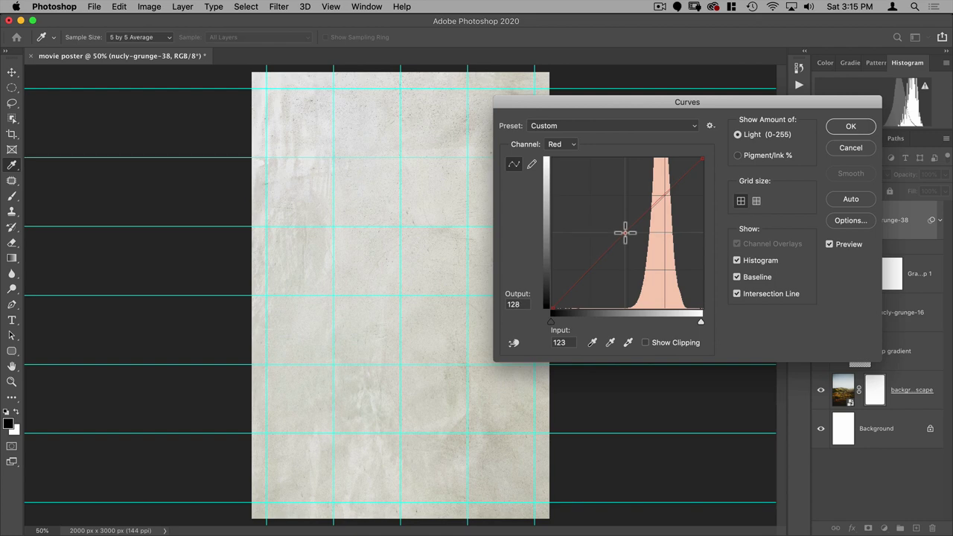
Fine-tune the RGB curve point to input 111, output 152, apply the Curves, and blend nucly-grunge-38 with Multiply
left_click(571, 143)
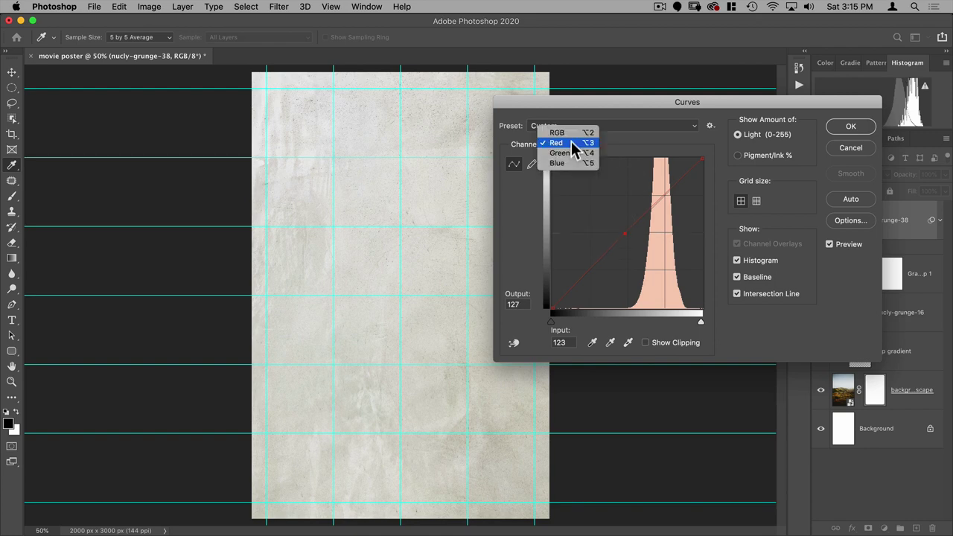
left_click(572, 136)
left_click_drag(618, 218, 618, 220)
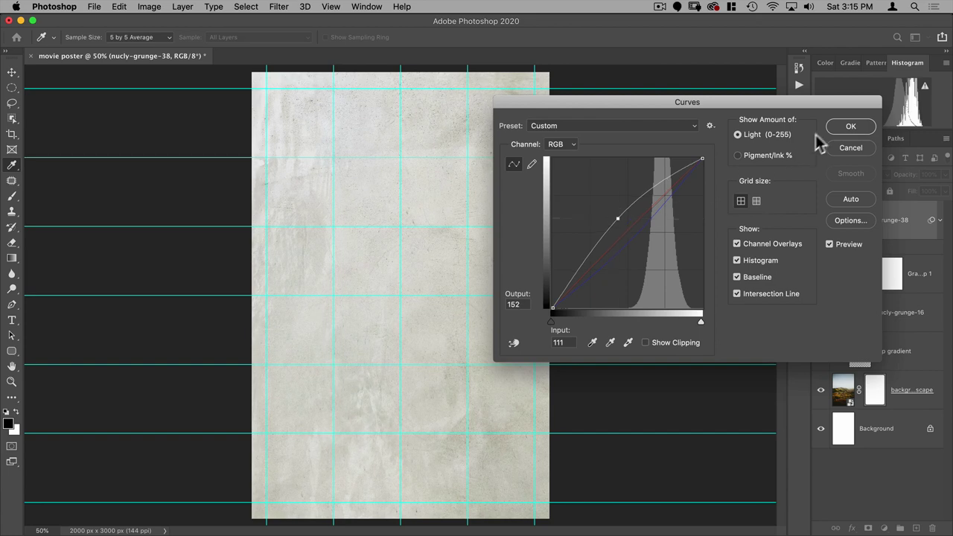
left_click(850, 126)
left_click(833, 171)
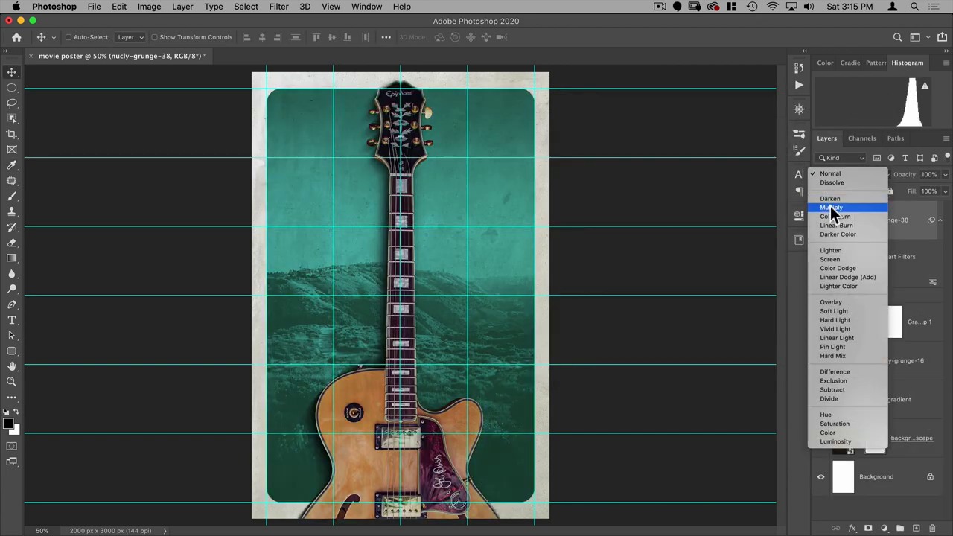
left_click(830, 207)
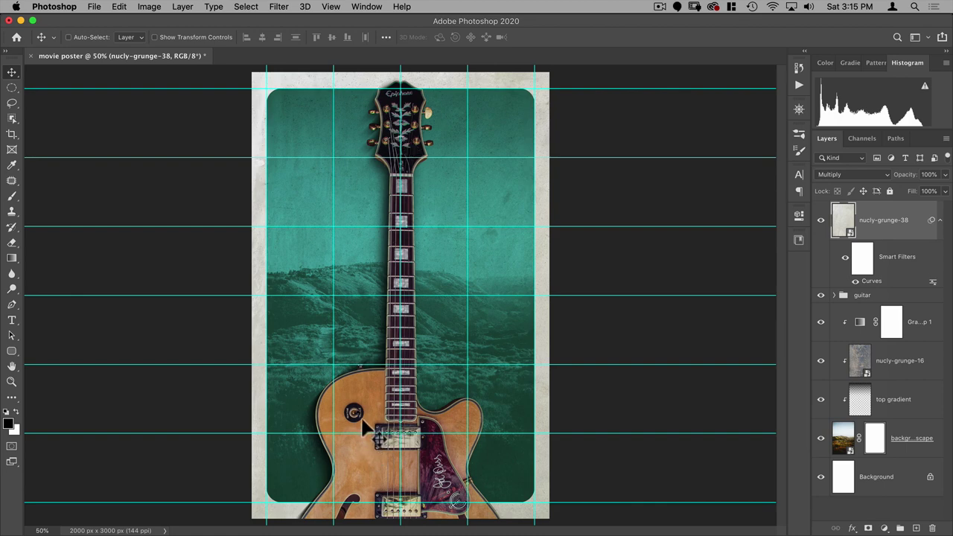
Start an Unsharp Mask filter on the guitar layer inside the guitar group and centre its preview on the headstock
left_click(835, 295)
left_click(856, 325)
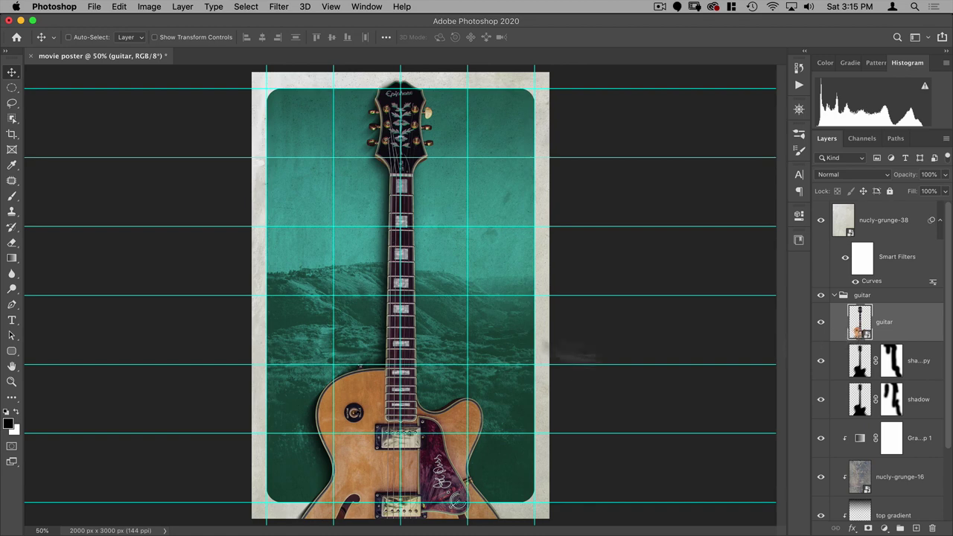
left_click(250, 13)
mouse_move(283, 9)
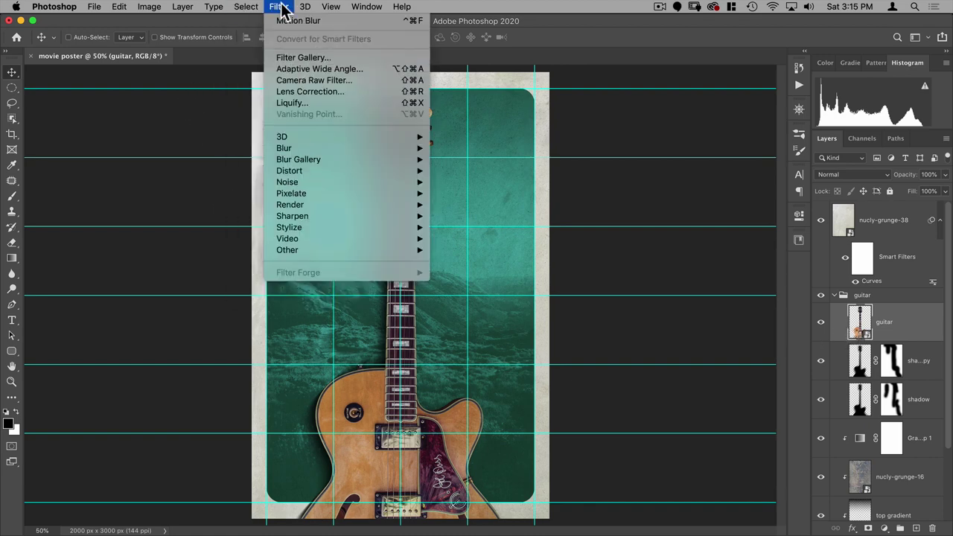
mouse_move(399, 218)
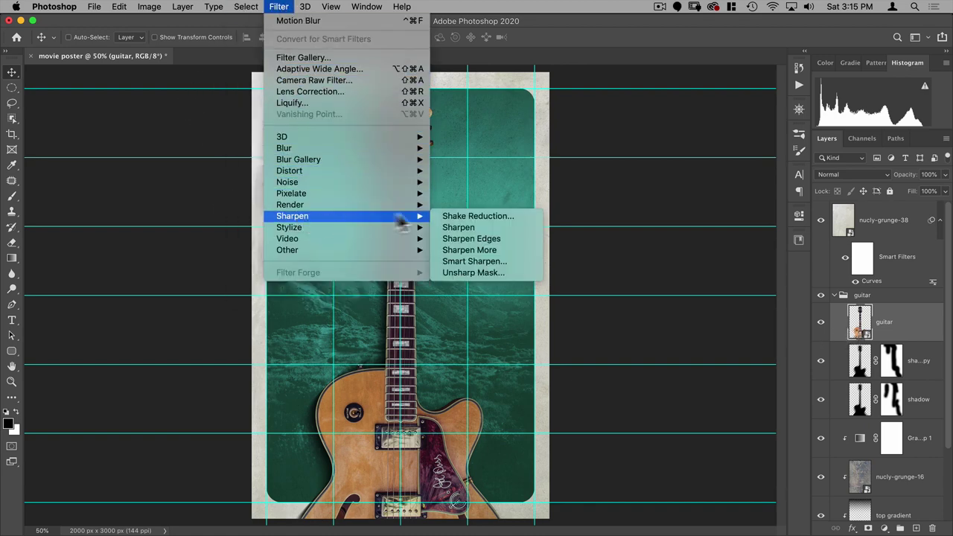
left_click(453, 273)
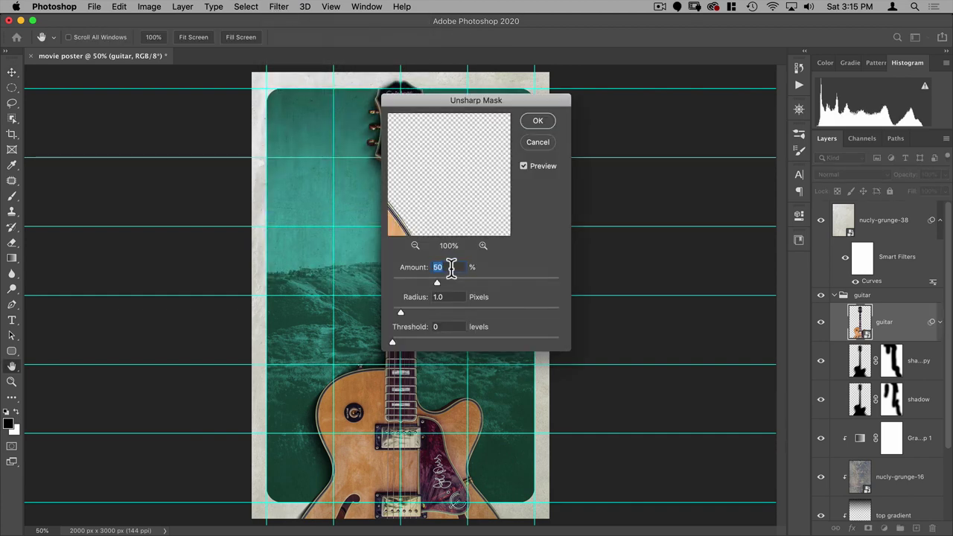
left_click_drag(439, 106, 555, 106)
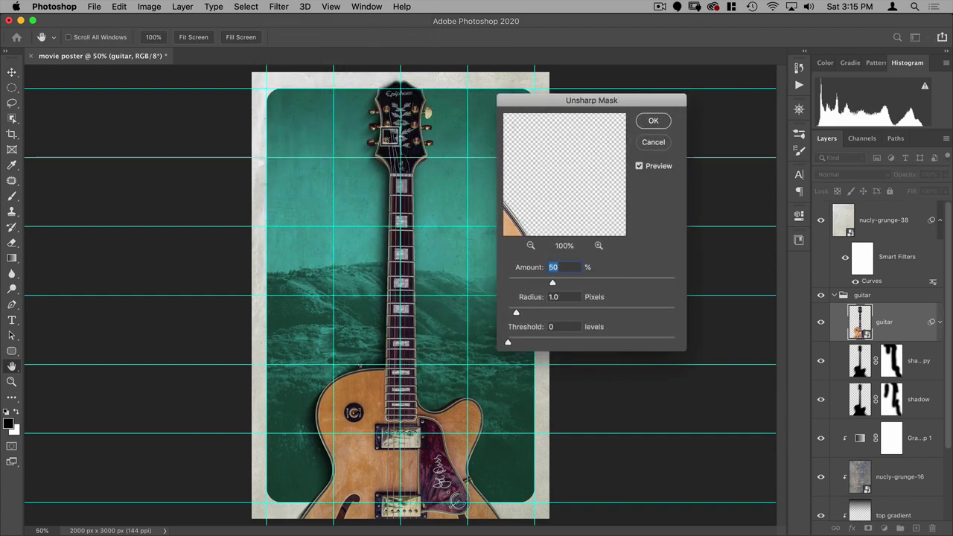
left_click(392, 132)
left_click_drag(573, 165, 562, 187)
Sharpen the guitar with an Unsharp Mask amount of 80%, radius of 5.5 pixels and threshold of 0 levels
left_click_drag(532, 309, 547, 309)
mouse_move(480, 407)
left_mouse_down()
mouse_move(499, 409)
mouse_move(467, 409)
left_mouse_up()
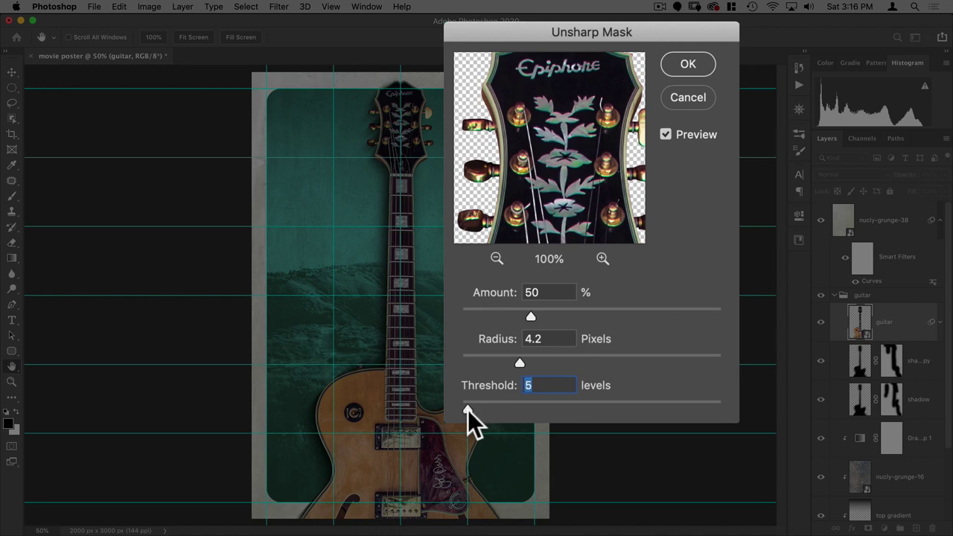
left_click_drag(560, 314, 554, 313)
left_click_drag(524, 362, 535, 362)
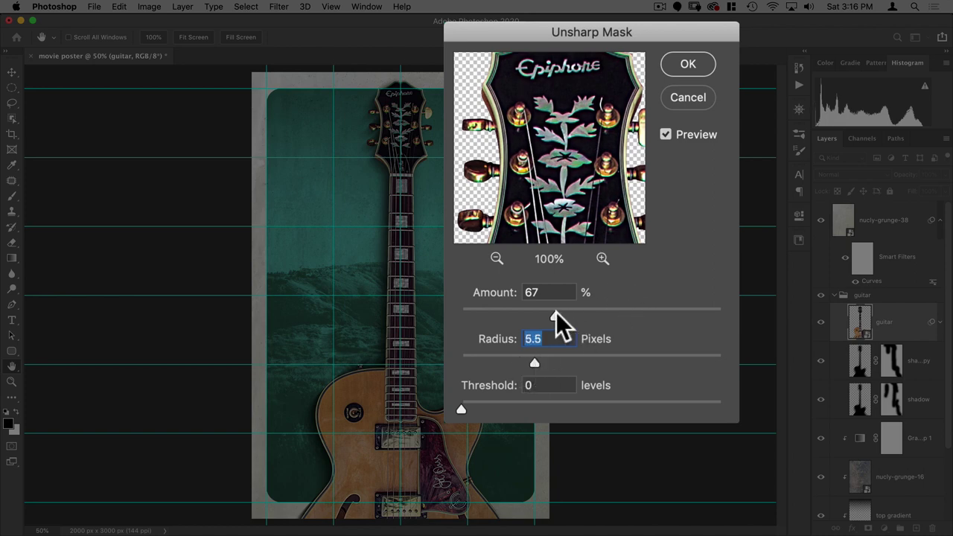
left_click_drag(583, 311, 568, 315)
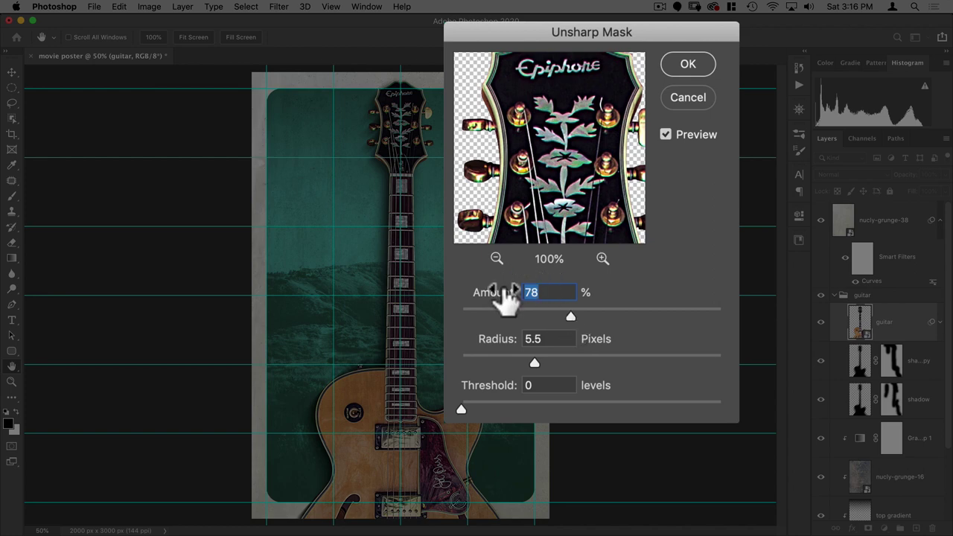
type("80")
key("Tab")
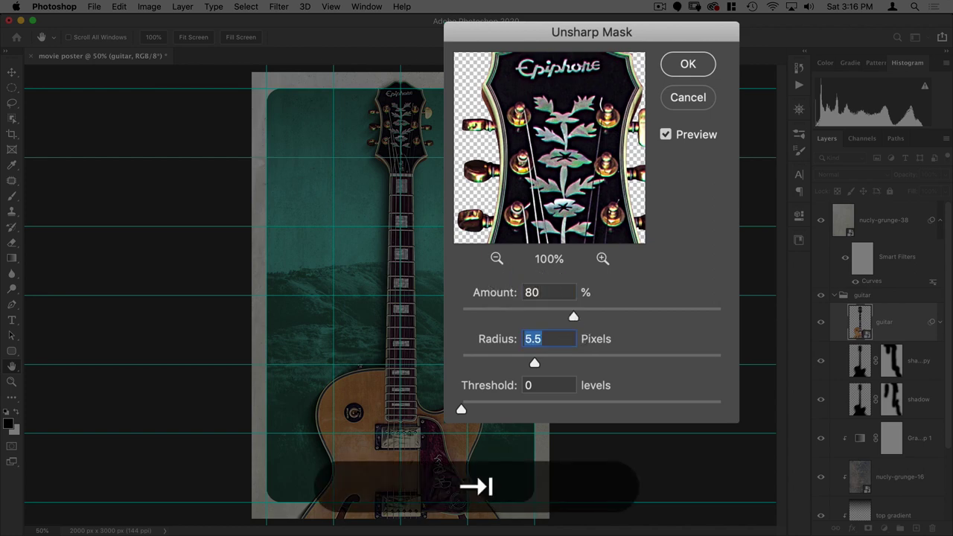
left_click(653, 123)
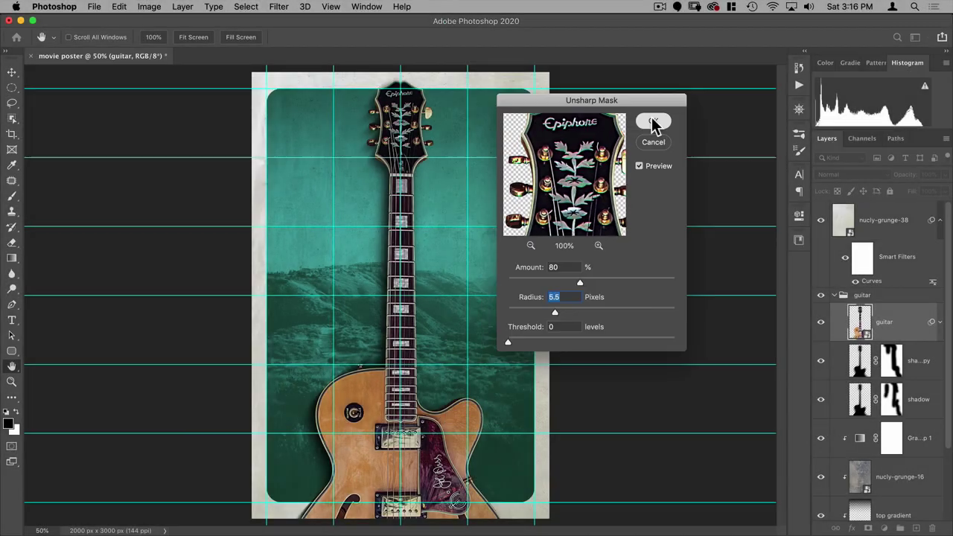
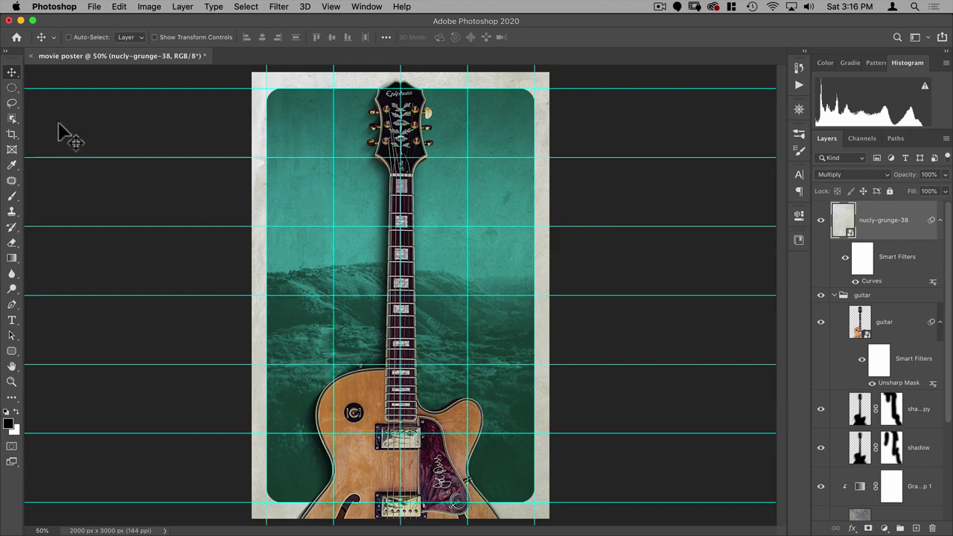
left_click(94, 9)
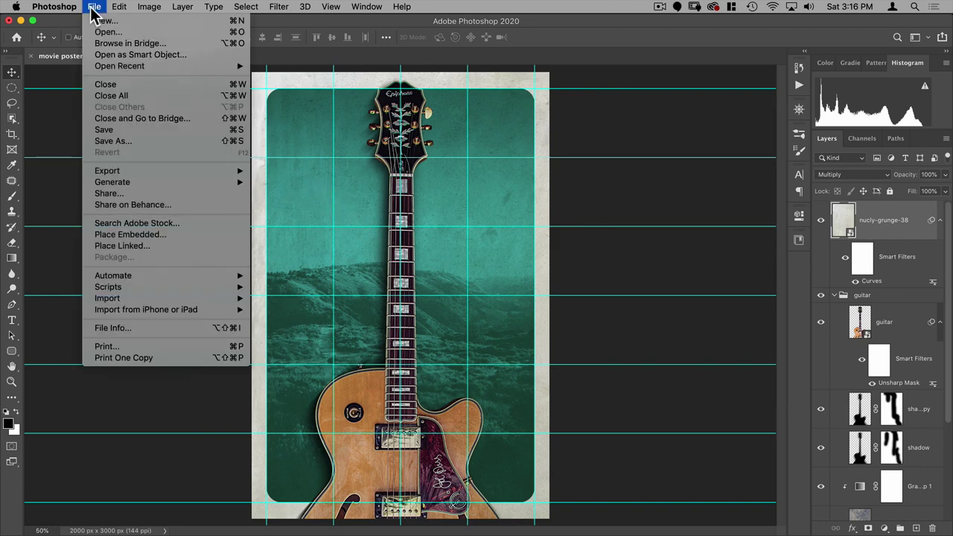
left_click(93, 9)
Look up Aktiv Grotesk Cd in the Type tool's font list, limited to Adobe Fonts, and open the Adobe Fonts website
key("t")
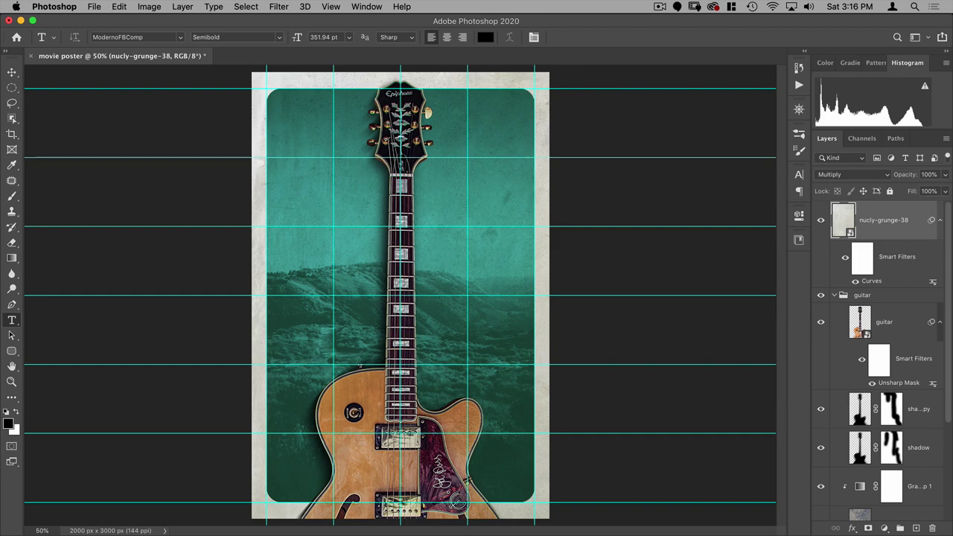
left_click(153, 37)
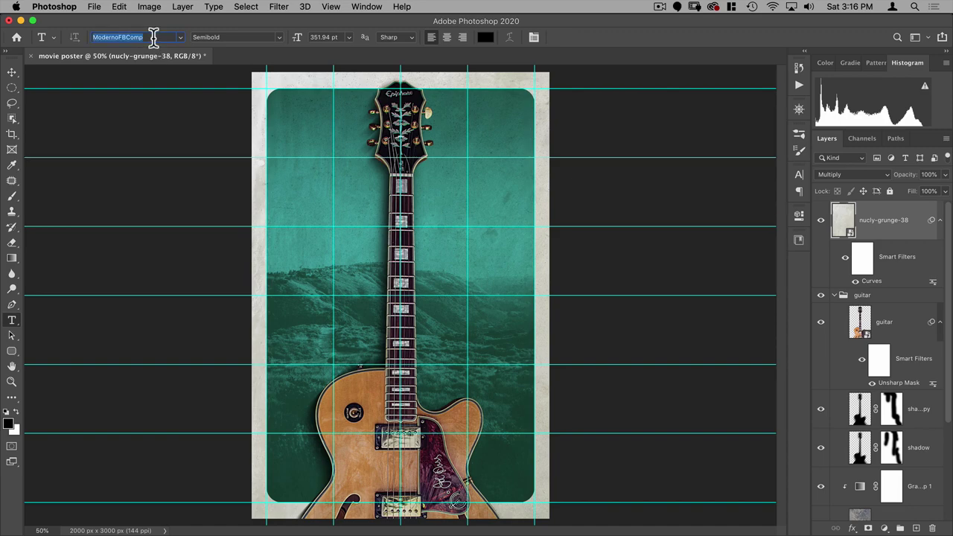
type("ak")
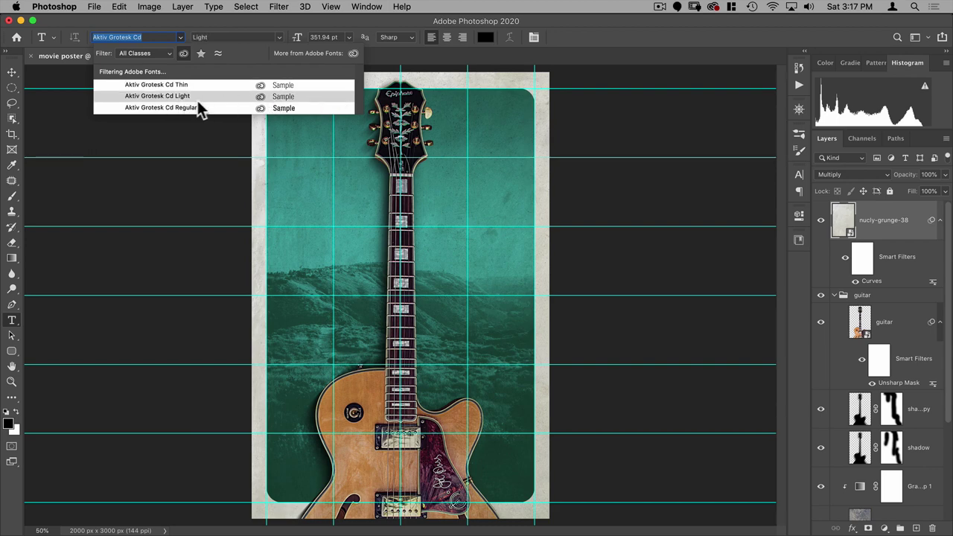
left_click(354, 53)
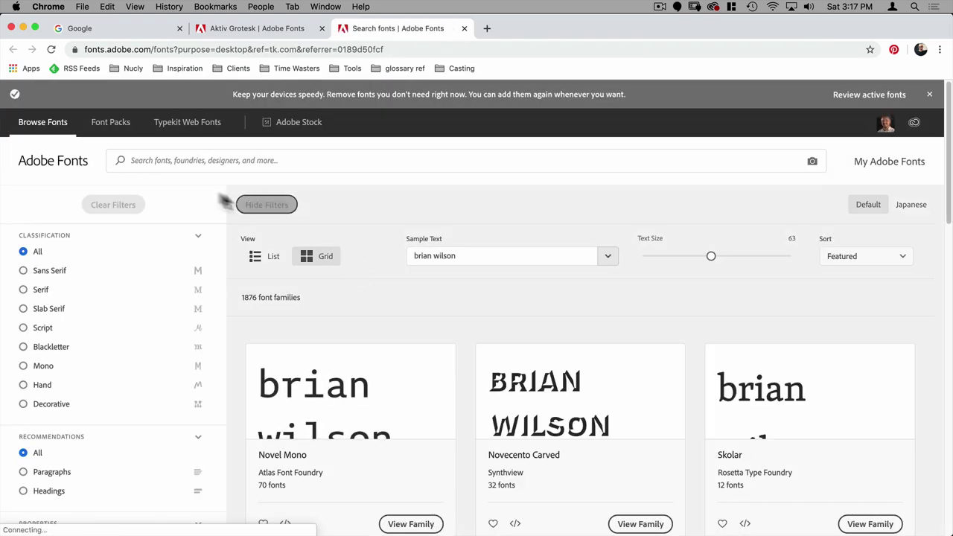
Try to find the typeface on Adobe Fonts by searching for "akiv grot"
left_click(173, 159)
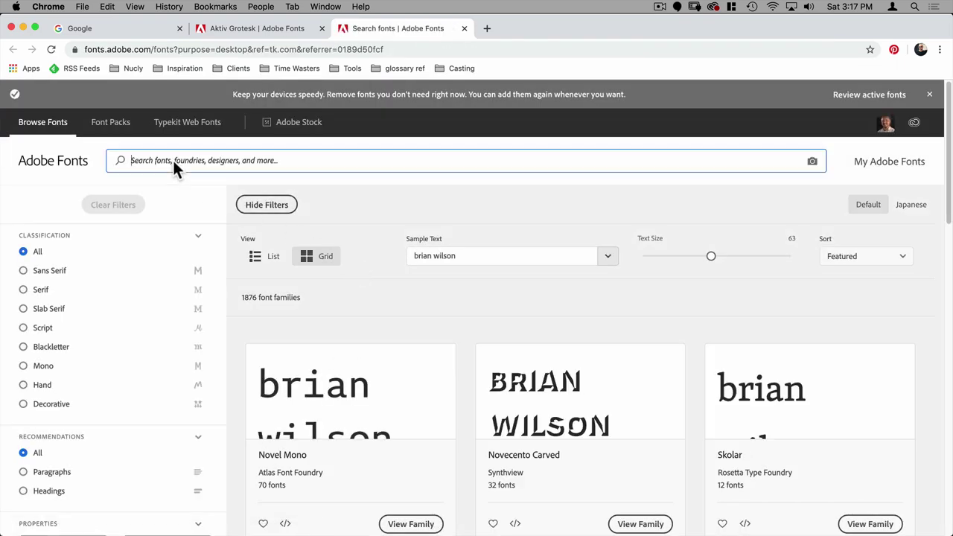
type("akiv gro")
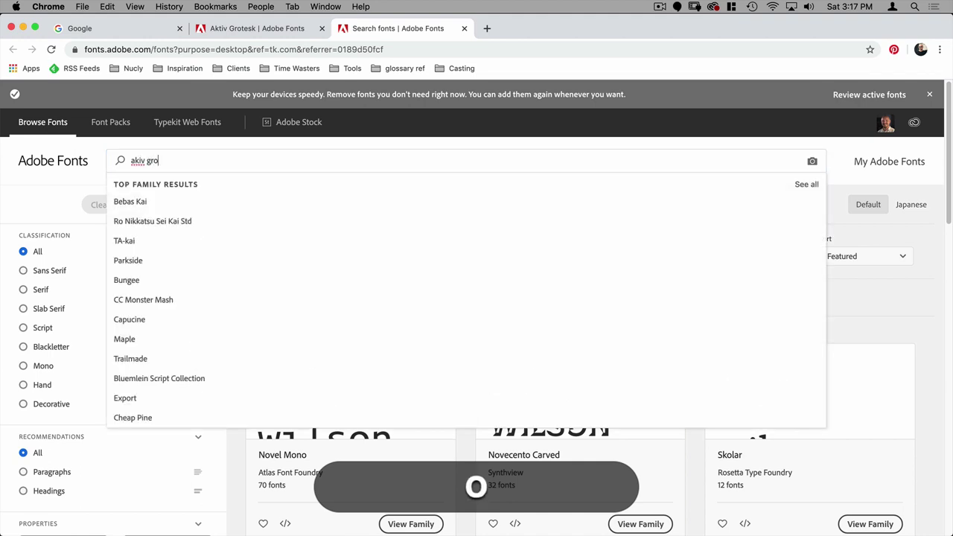
type("t")
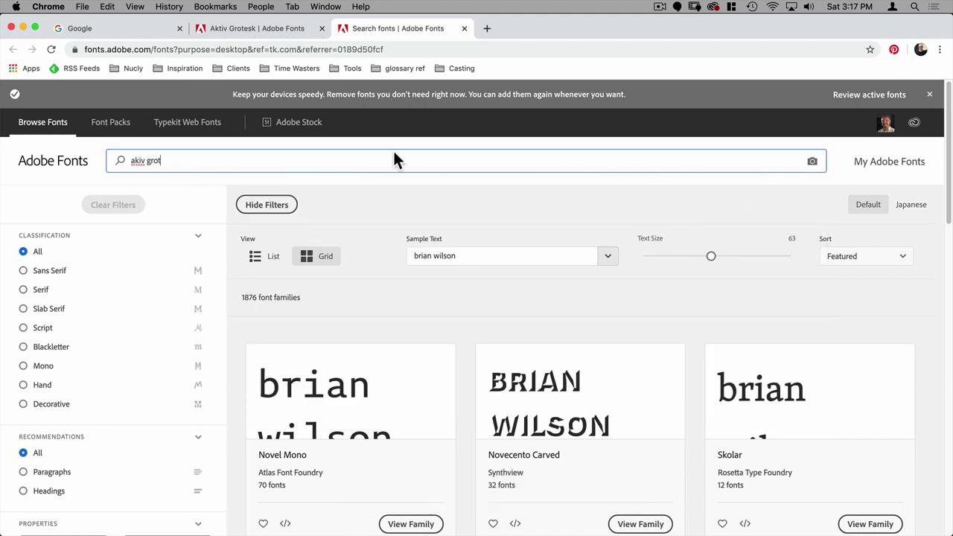
key("Return")
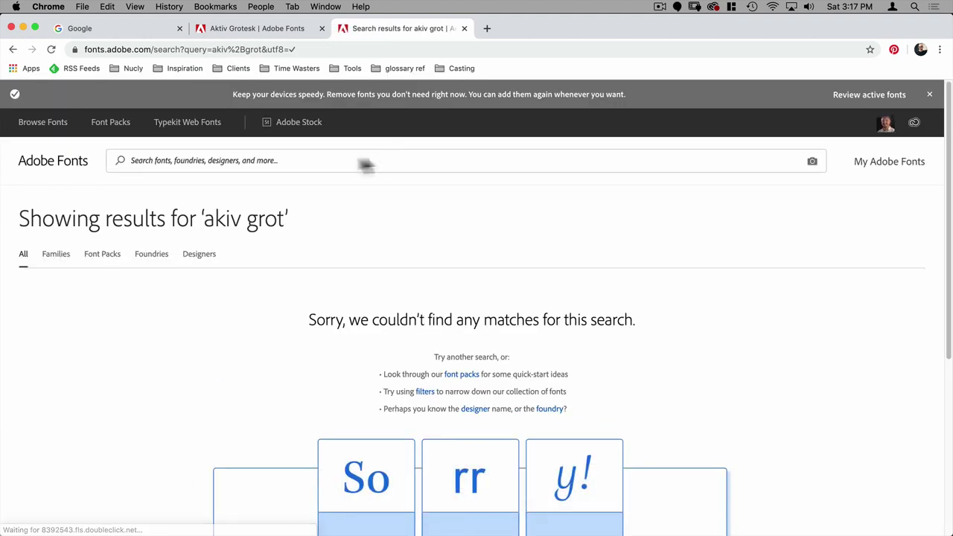
Search the Adobe Fonts website for "aktiv" to locate the Aktiv Grotesk family
left_click(321, 159)
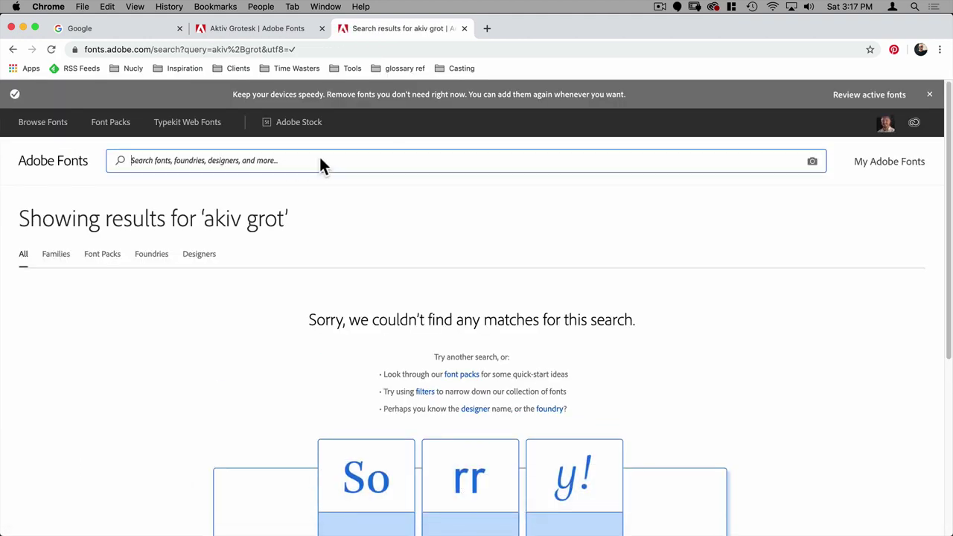
type("a")
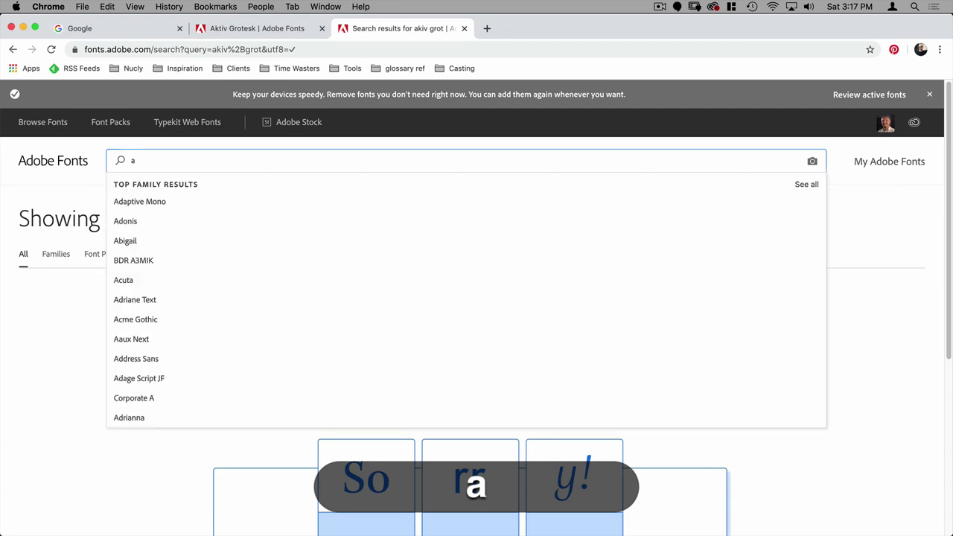
type("ktiv")
key("Return")
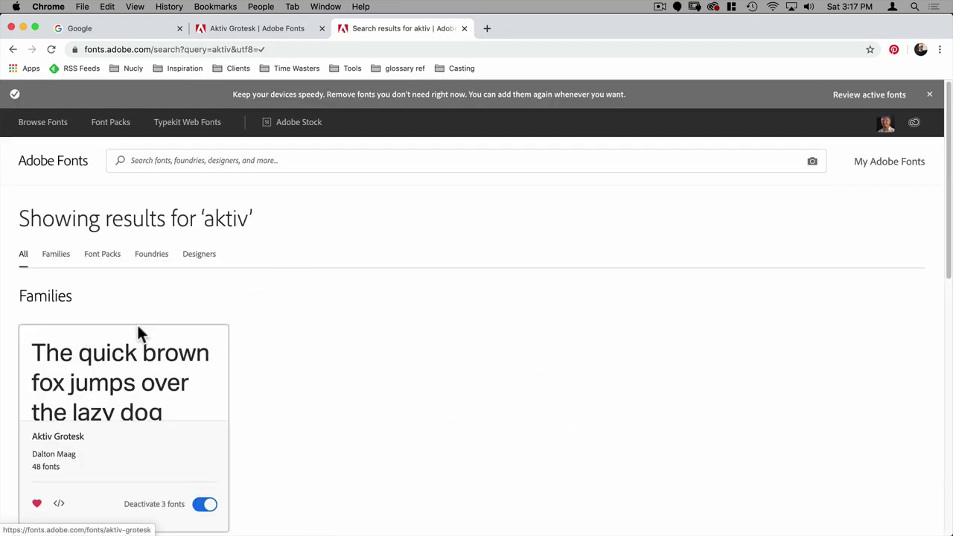
Open the Aktiv Grotesk family page from the search results and look through its condensed (Cd) styles
scroll(137, 324, "down", 10)
scroll(149, 323, "up", 10)
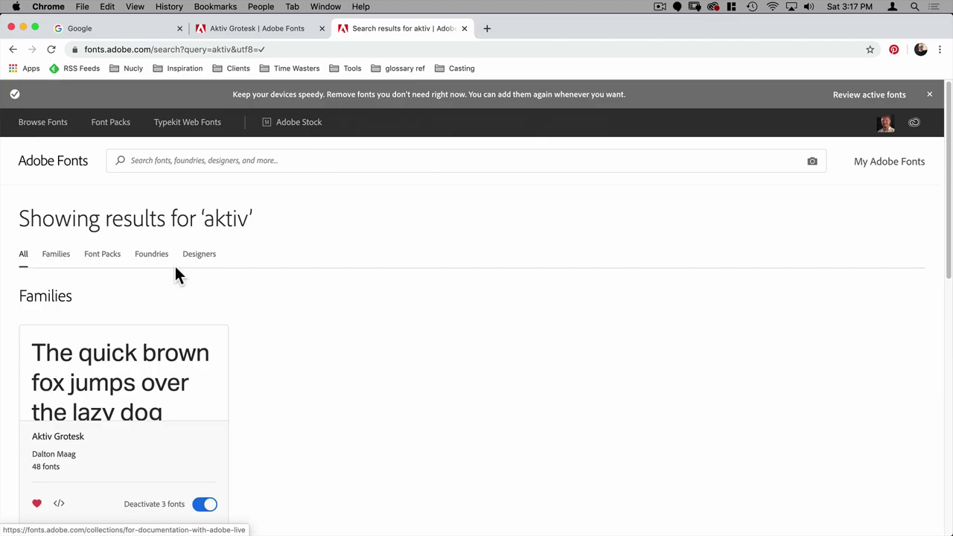
left_click(133, 382)
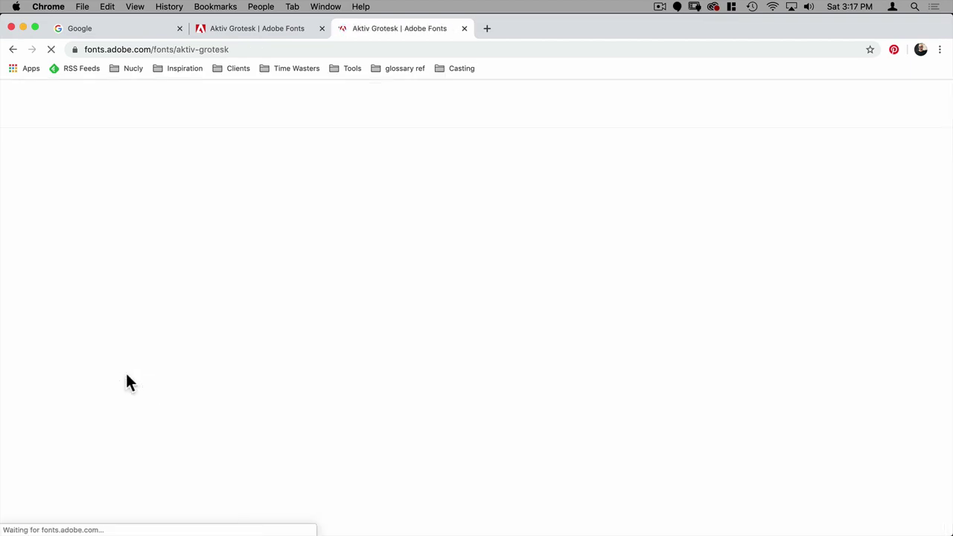
scroll(425, 363, "down", 15)
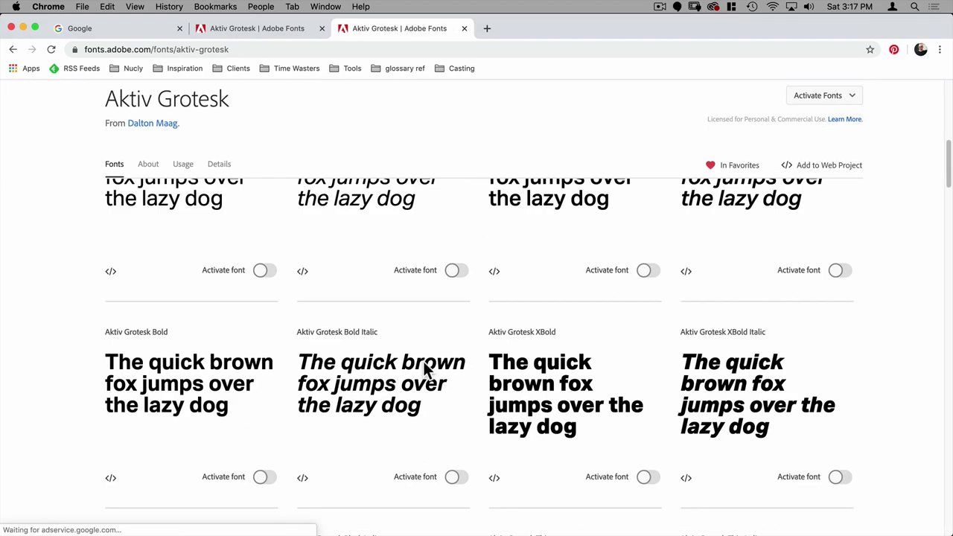
scroll(422, 359, "down", 3)
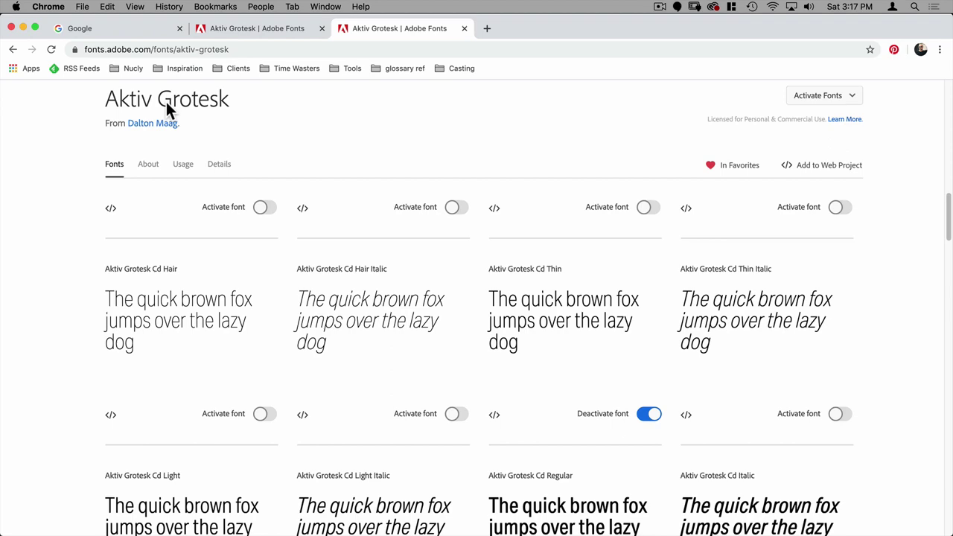
Switch to Photoshop and set up the Type tool for right-aligned white text at 93 pt
key("super+Tab")
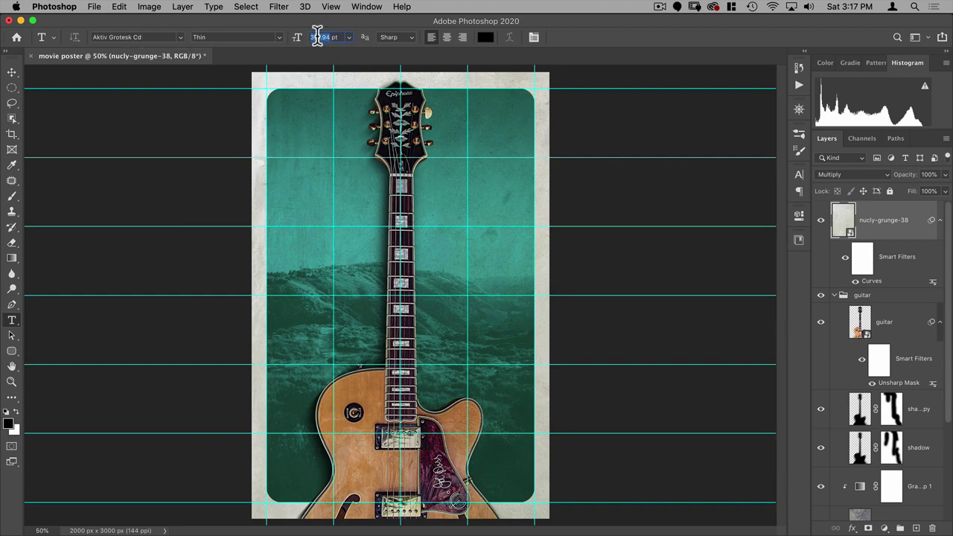
type("9")
key("Tab")
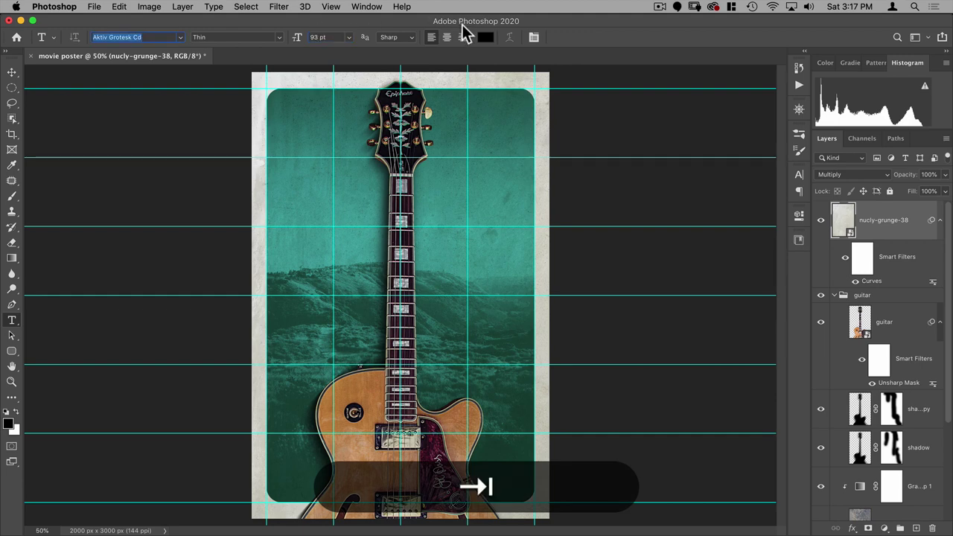
left_click(486, 37)
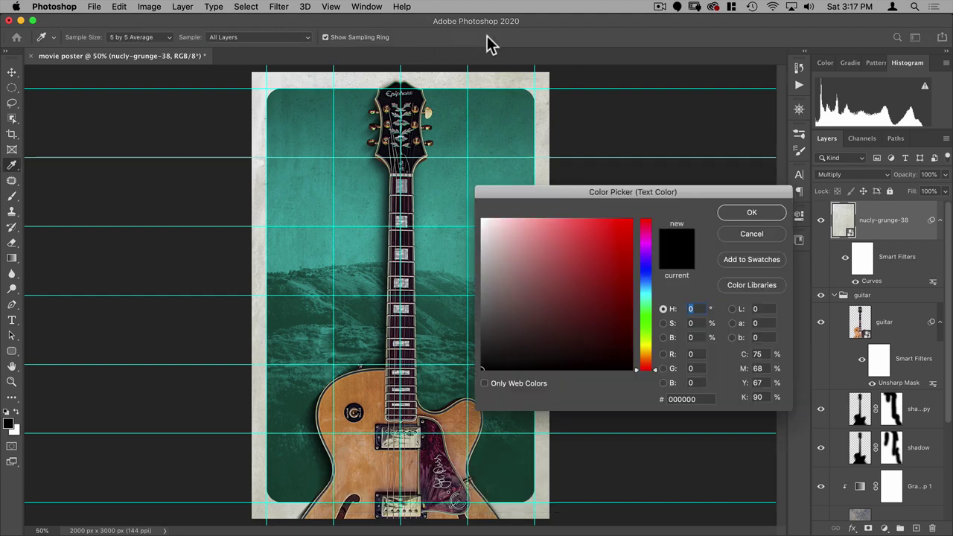
left_click_drag(553, 230, 435, 168)
left_click(751, 217)
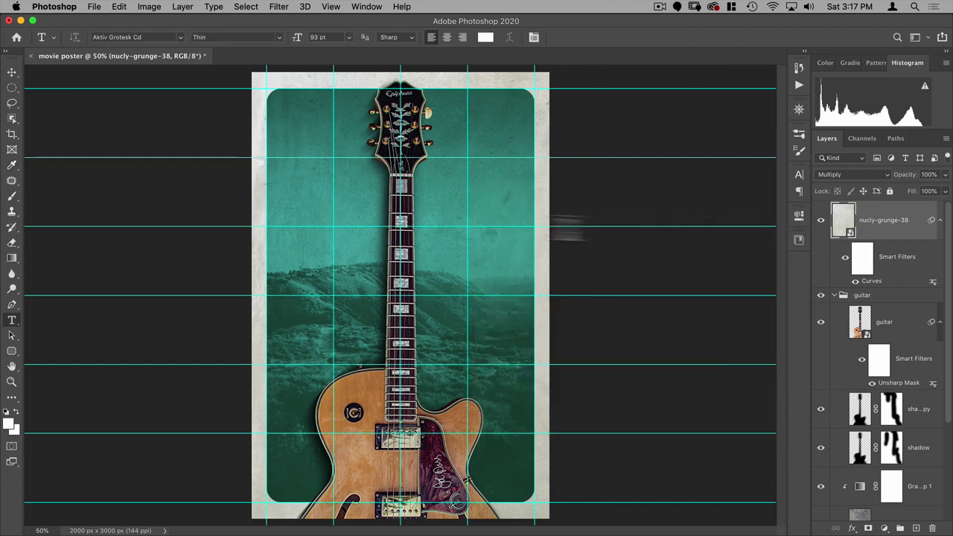
left_click(462, 37)
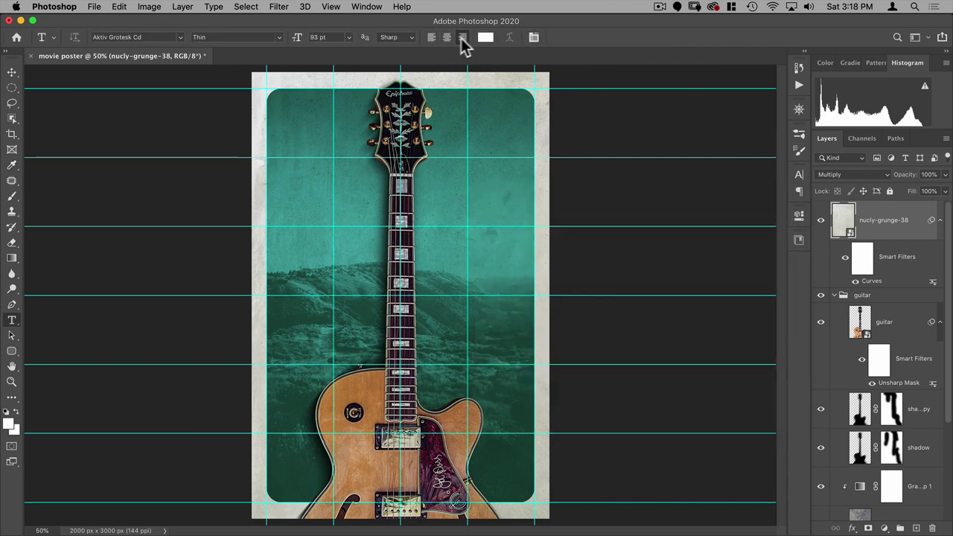
Set the type's leading to 104 pt and its tracking to -20
left_click(534, 37)
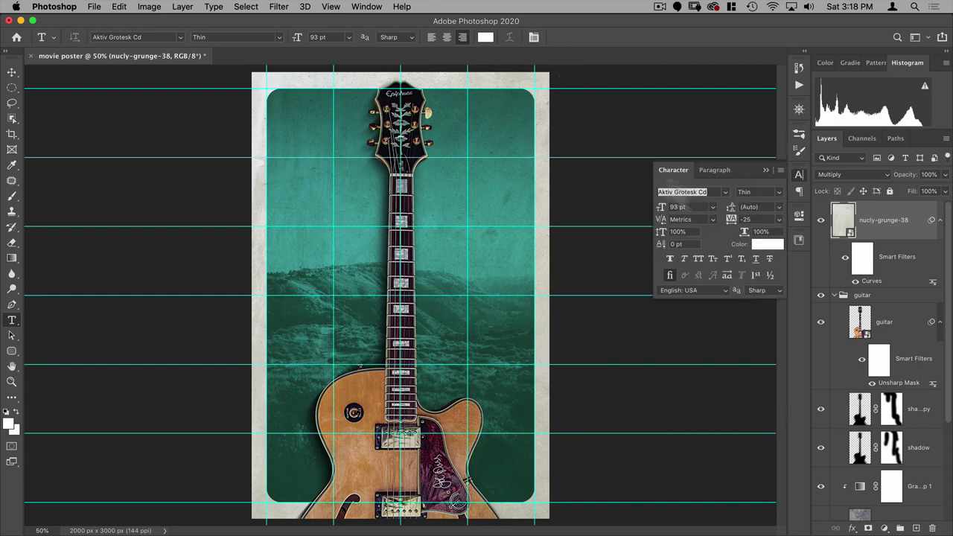
left_click(767, 208)
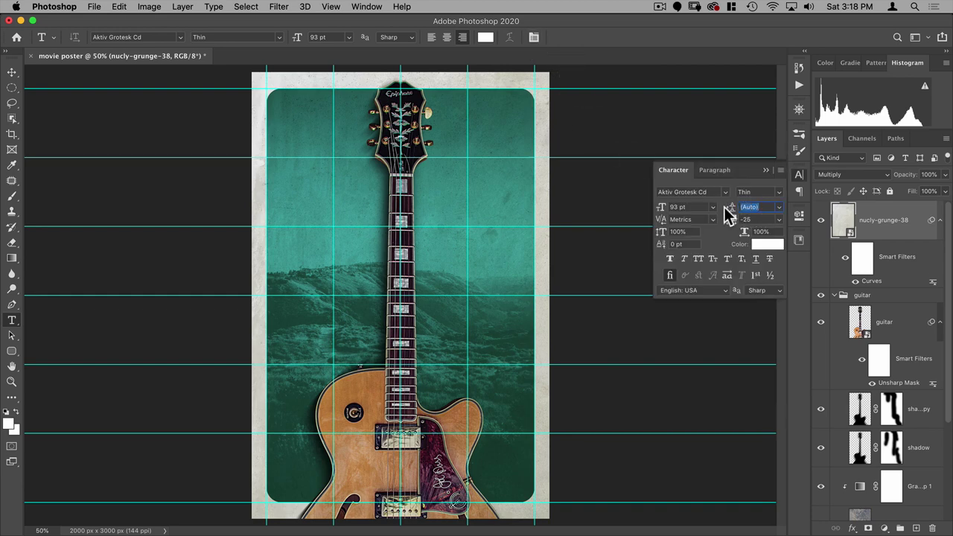
type("104")
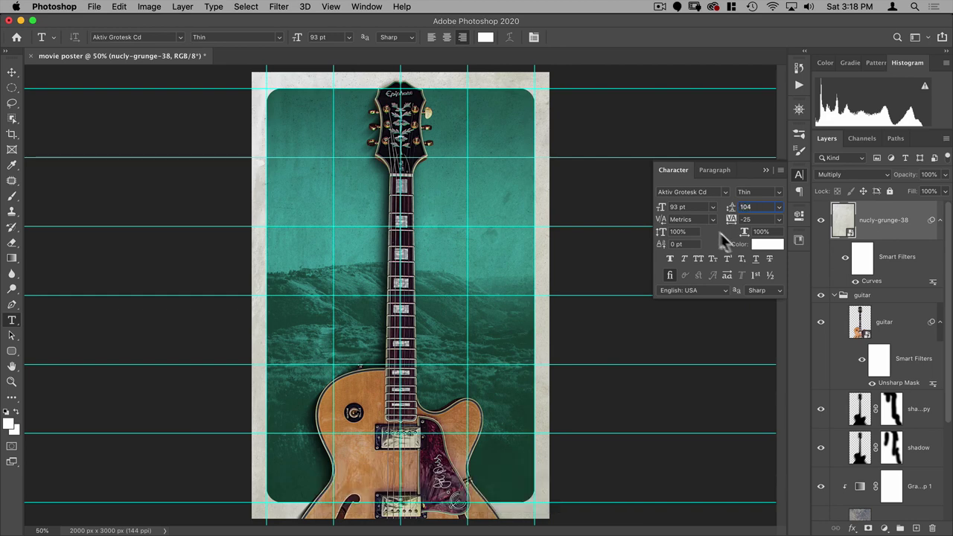
left_click(752, 219)
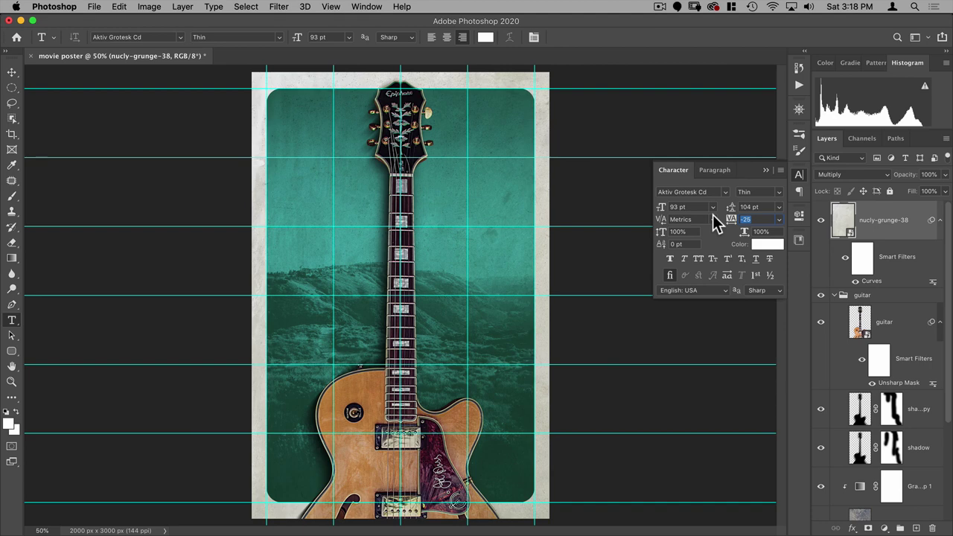
type("-20")
key("Tab")
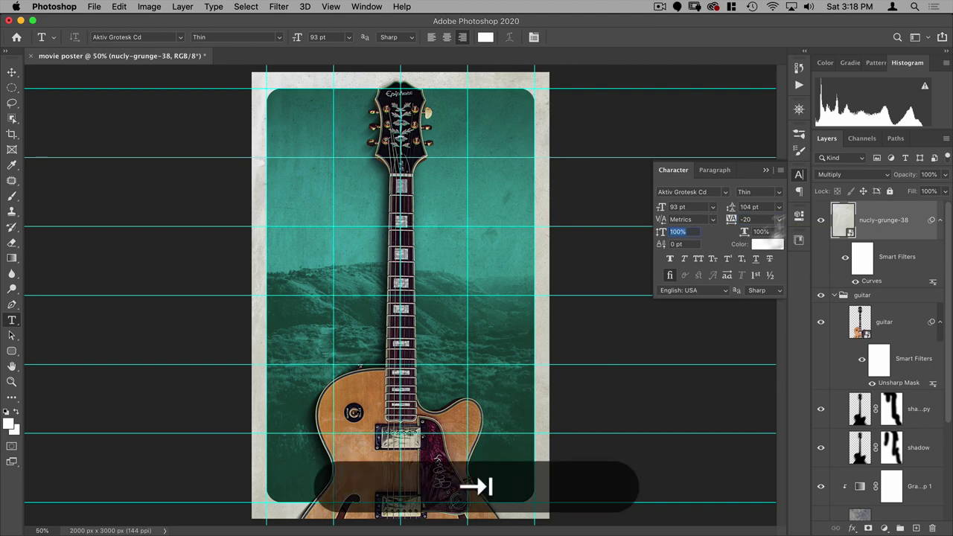
Add a text layer with a cast member's first name and place it just left of the guitar's neck
left_click(333, 177)
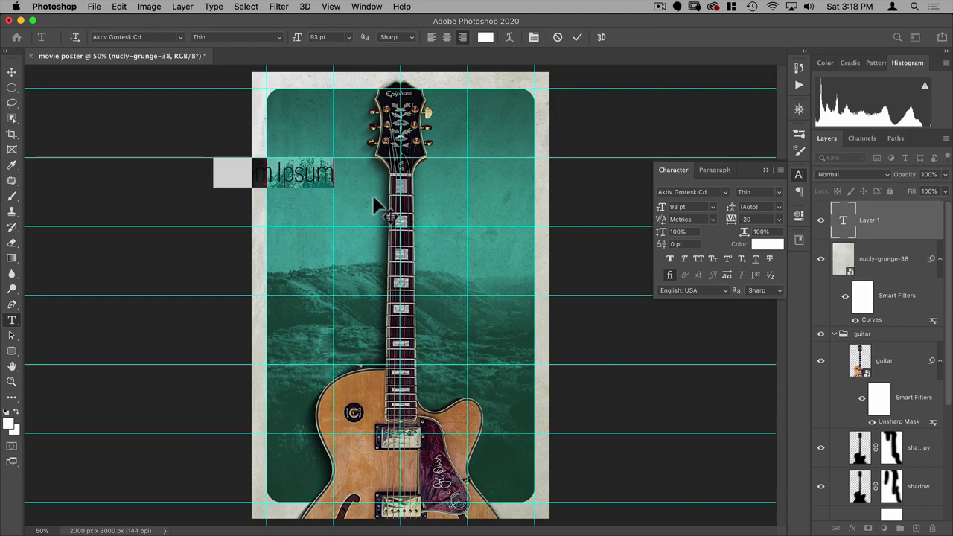
type("Fabio")
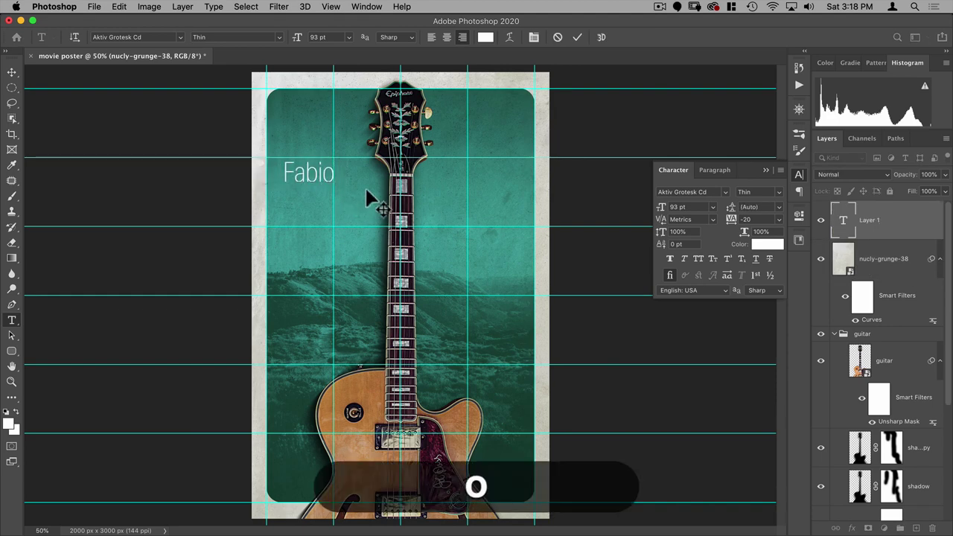
key("KP_Enter")
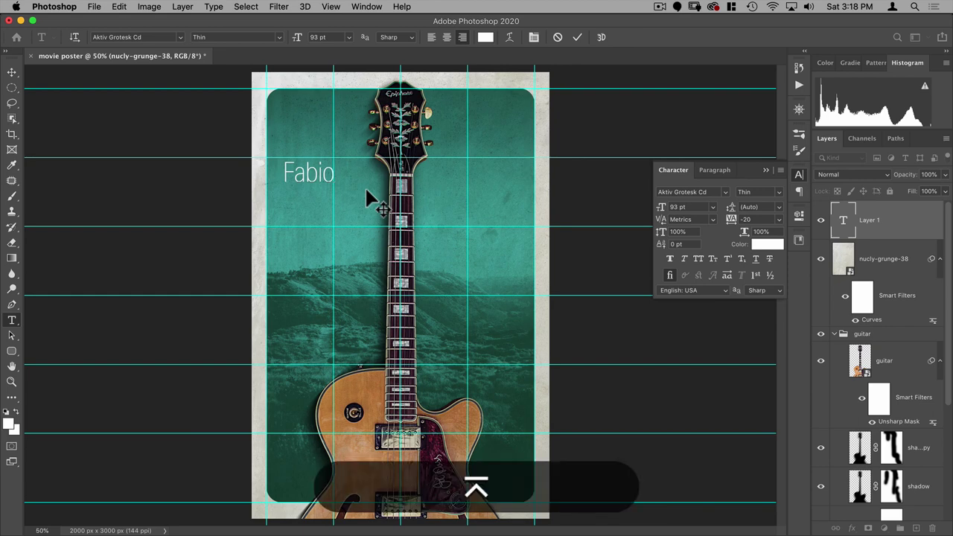
key("v")
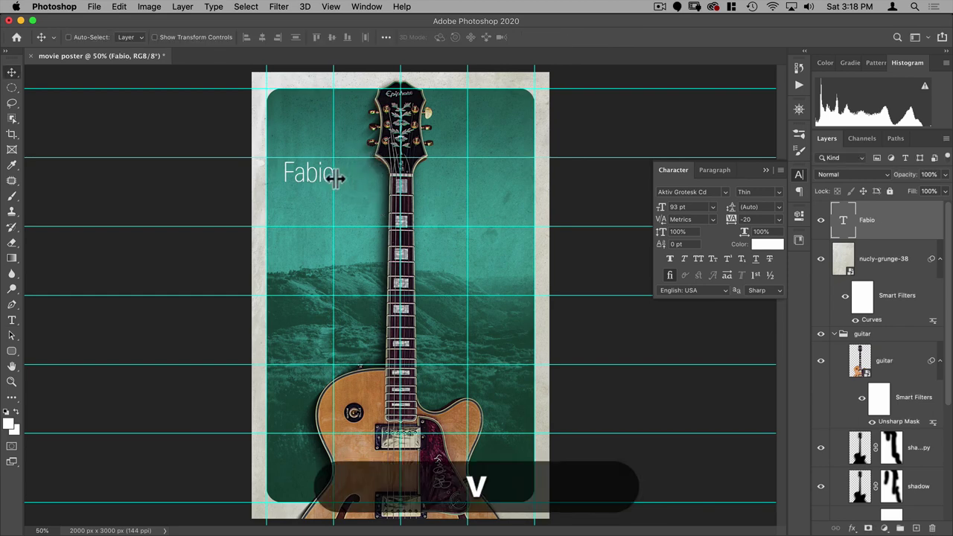
left_click_drag(335, 179, 375, 176)
Open names.rtf in TextEdit and copy the first block of names
key("super")
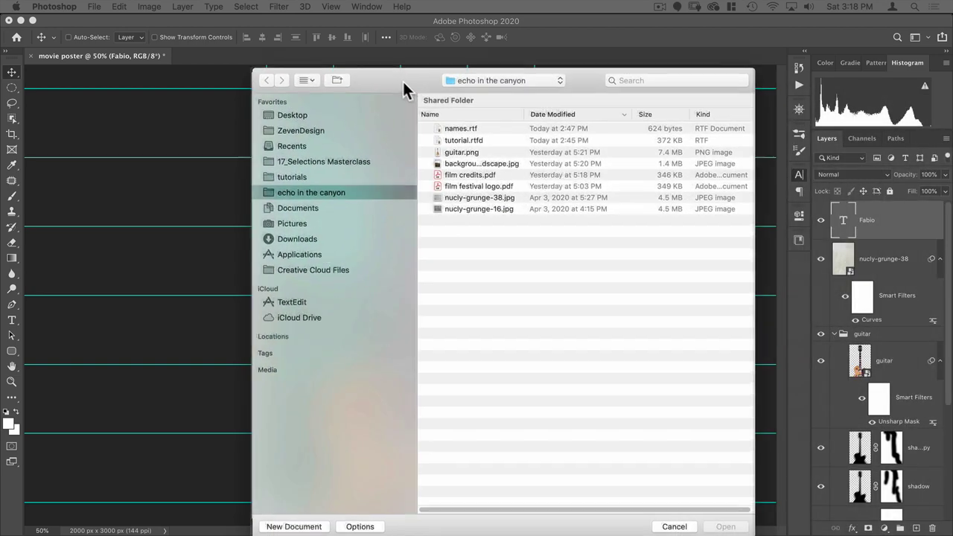
double_click(437, 125)
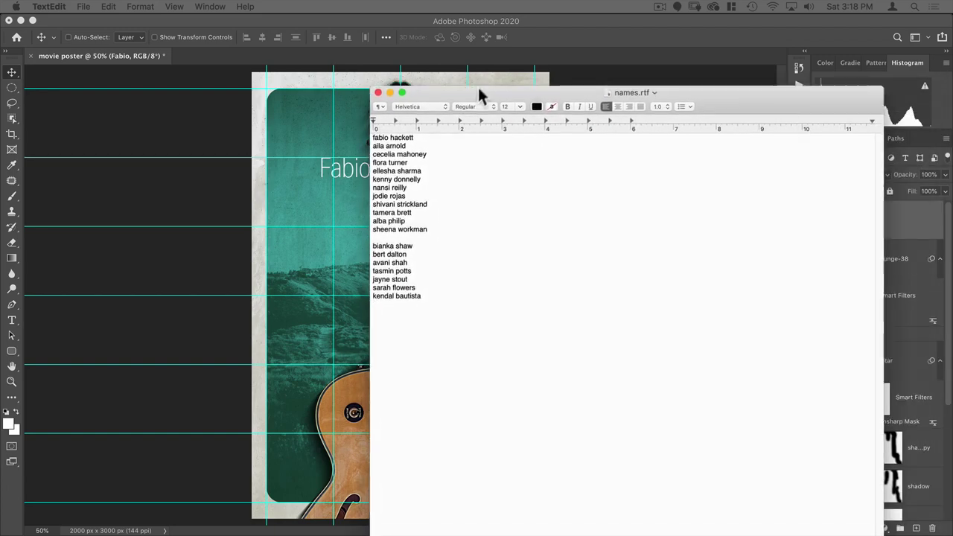
left_click_drag(477, 85, 520, 21)
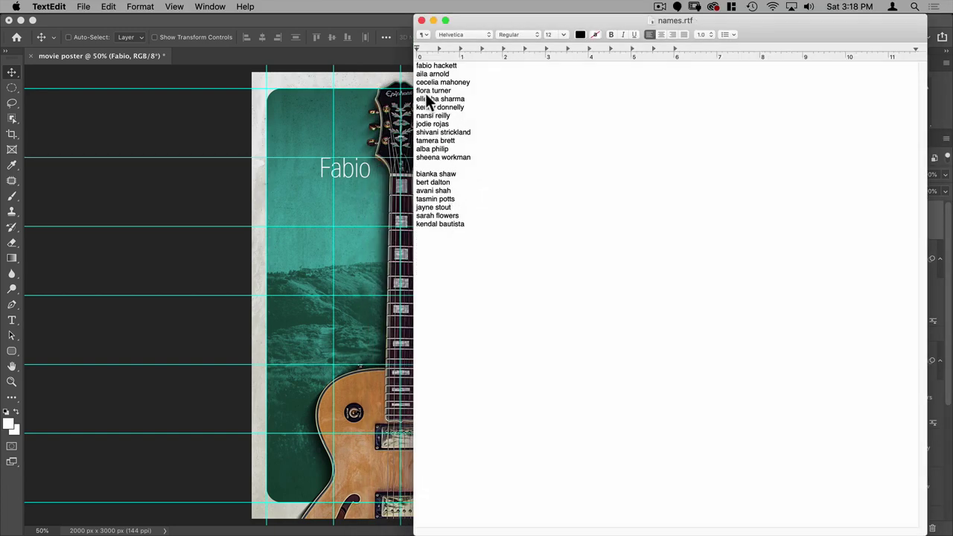
left_click_drag(472, 157, 410, 68)
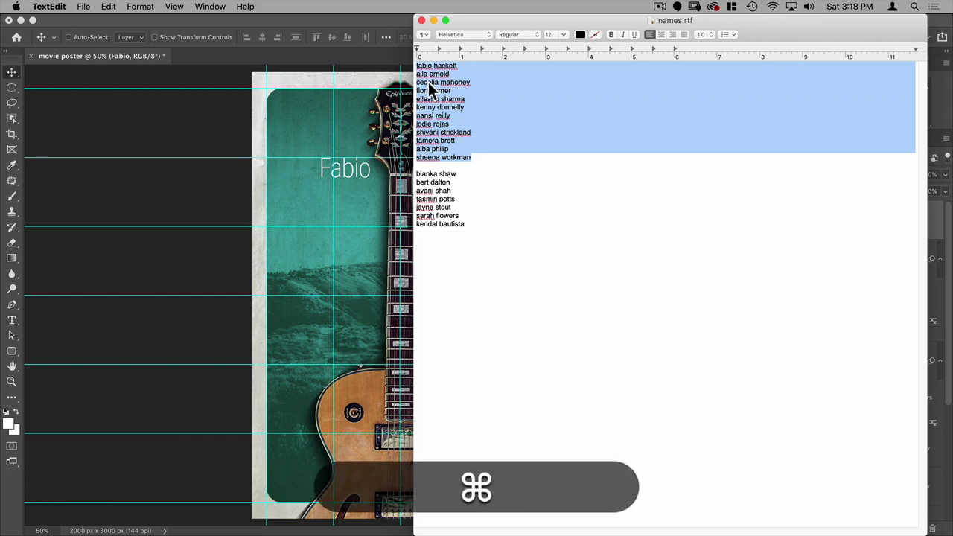
key("cmd+c")
Switch back to Photoshop and replace the single-name text with the copied block of names
left_click(370, 149)
key("t")
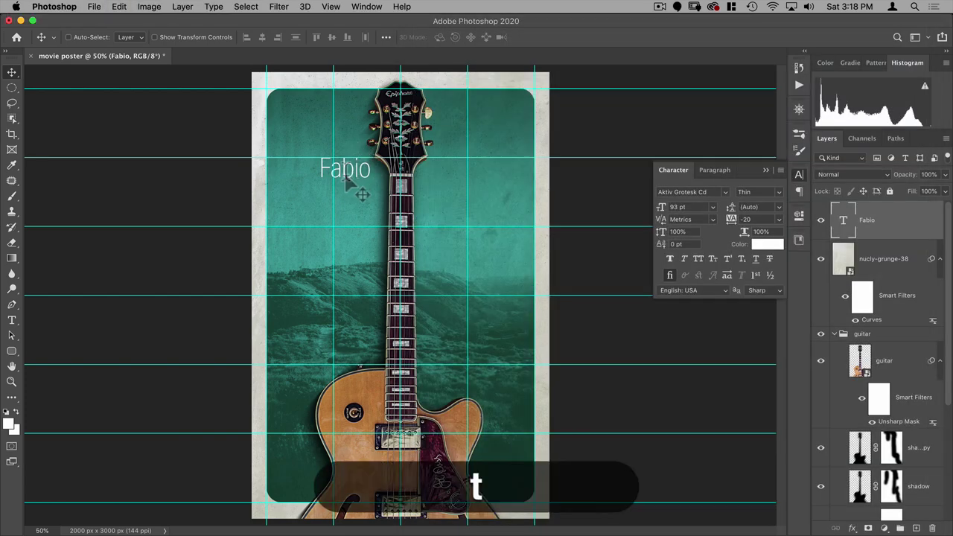
left_click(346, 170)
key("cmd+a")
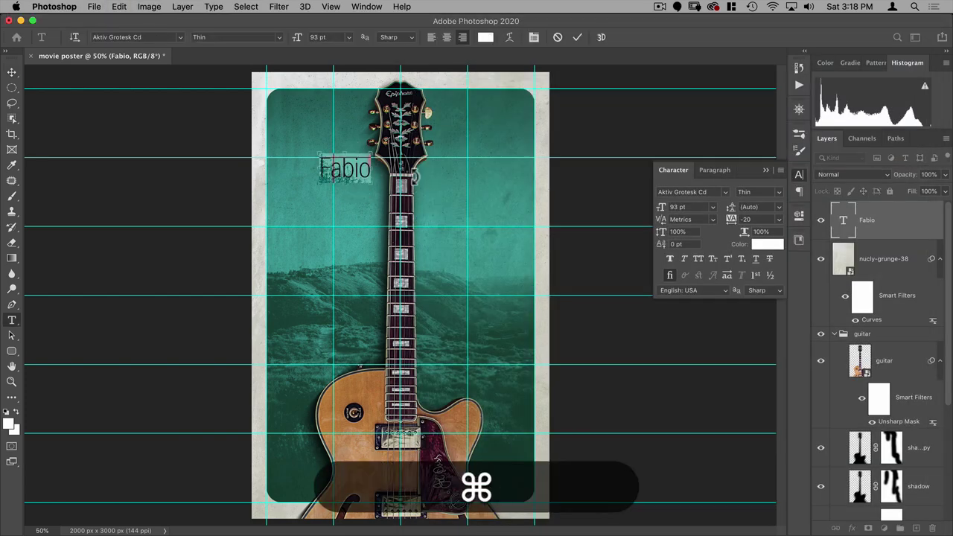
key("cmd+v")
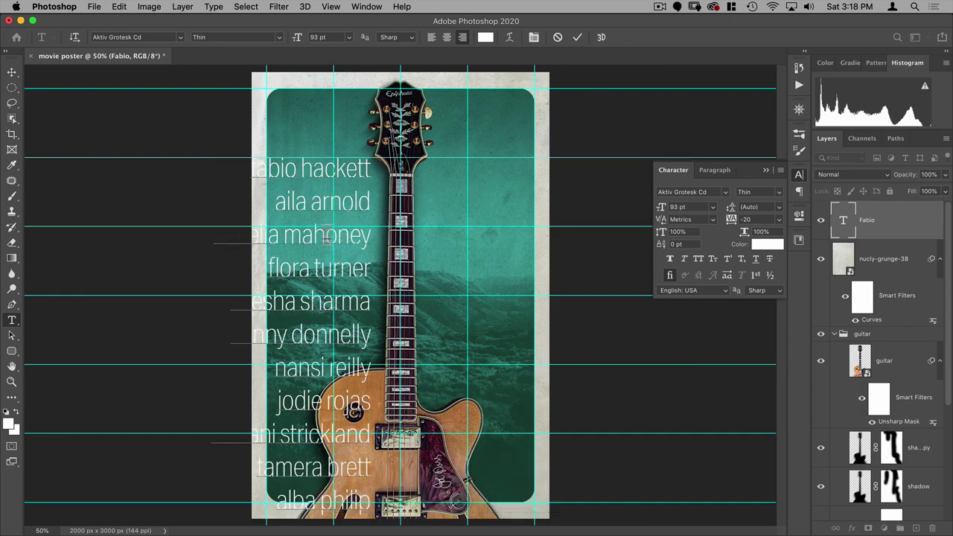
Reduce the name list to 43 pt and shift it slightly left and up beside the guitar's neck
key("super+a")
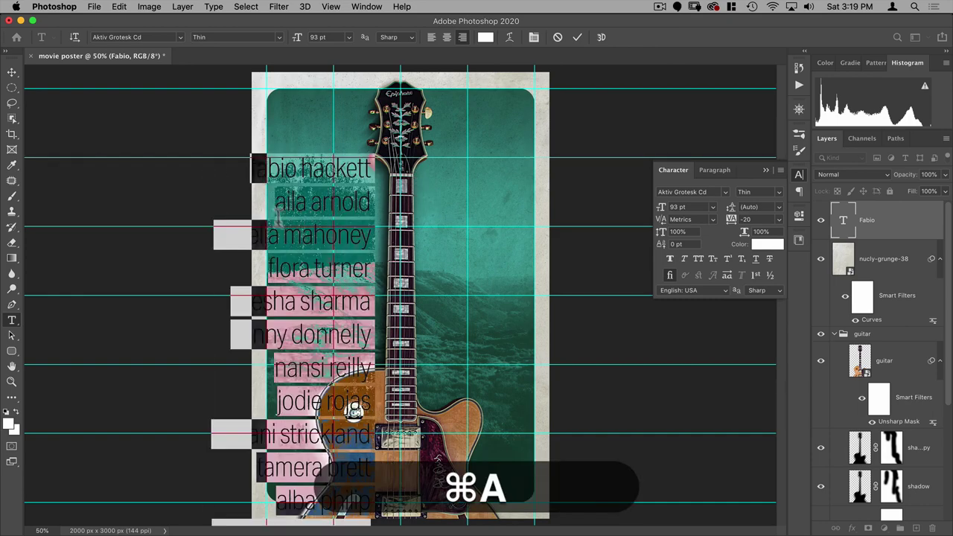
left_click_drag(298, 44, 268, 65)
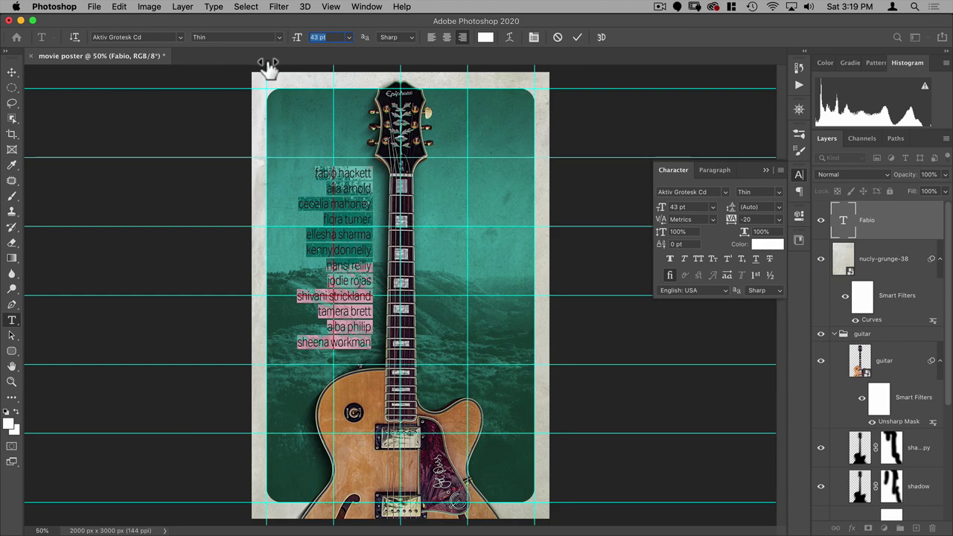
left_click(12, 71)
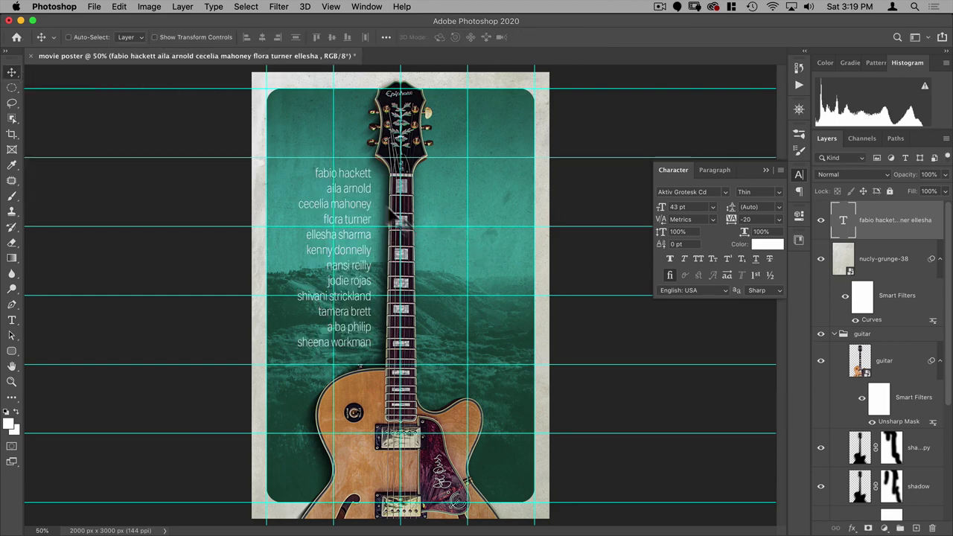
left_click_drag(365, 201, 356, 203)
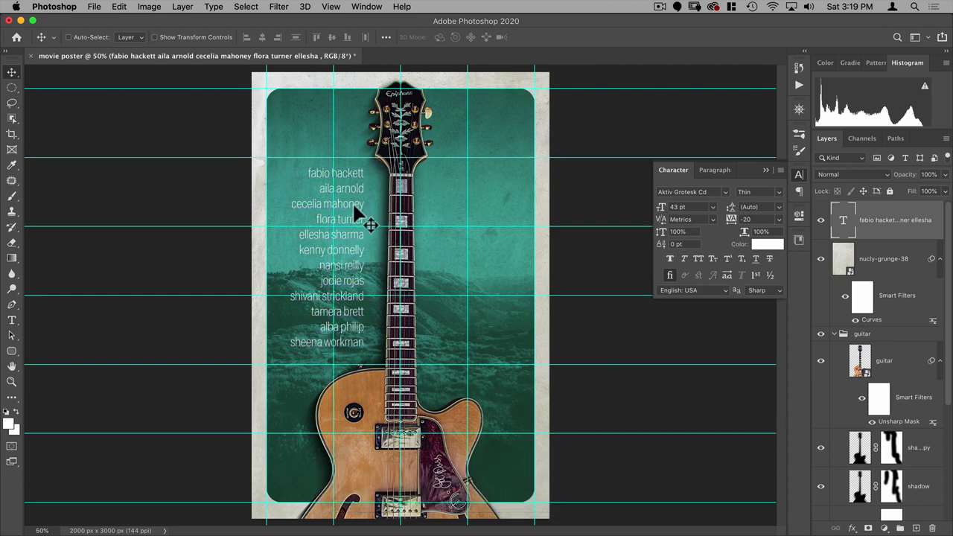
left_click_drag(358, 206, 357, 203)
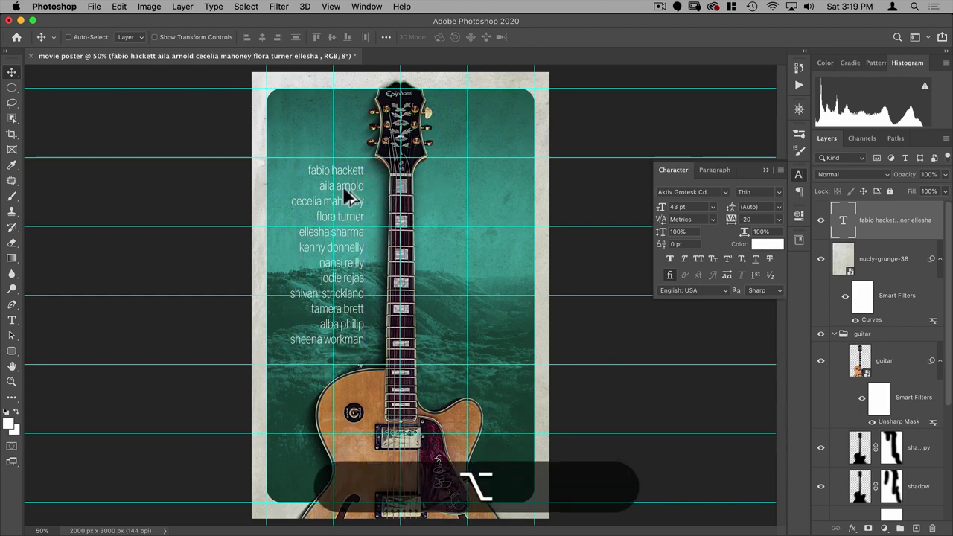
Duplicate the name list, left-align the copy and place it level with the original, just right of the guitar's neck
left_click_drag(350, 196, 492, 197)
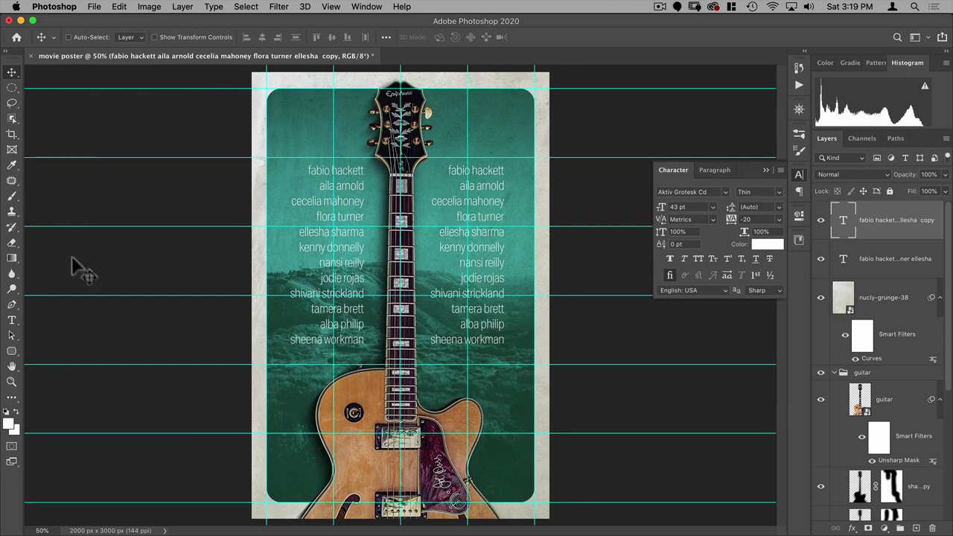
key("t")
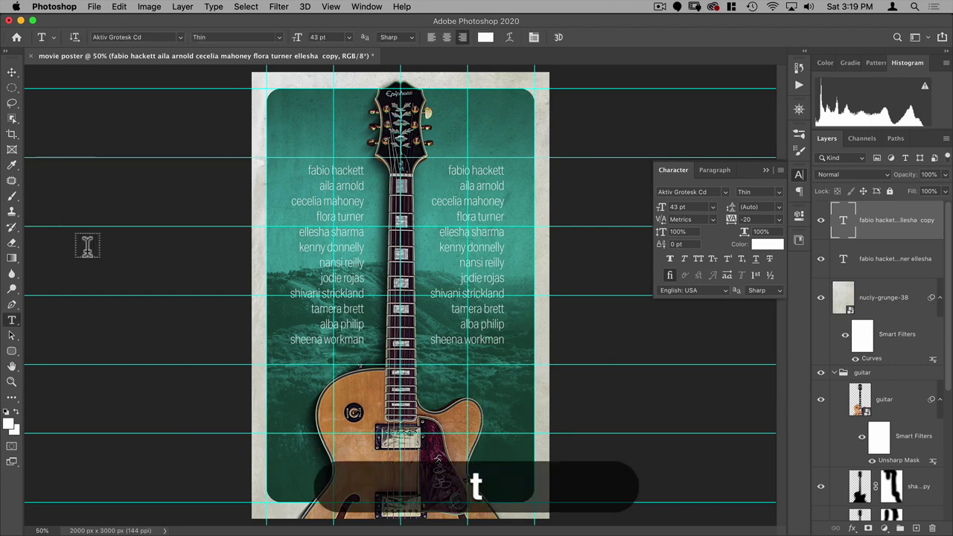
left_click(432, 36)
left_click(15, 73)
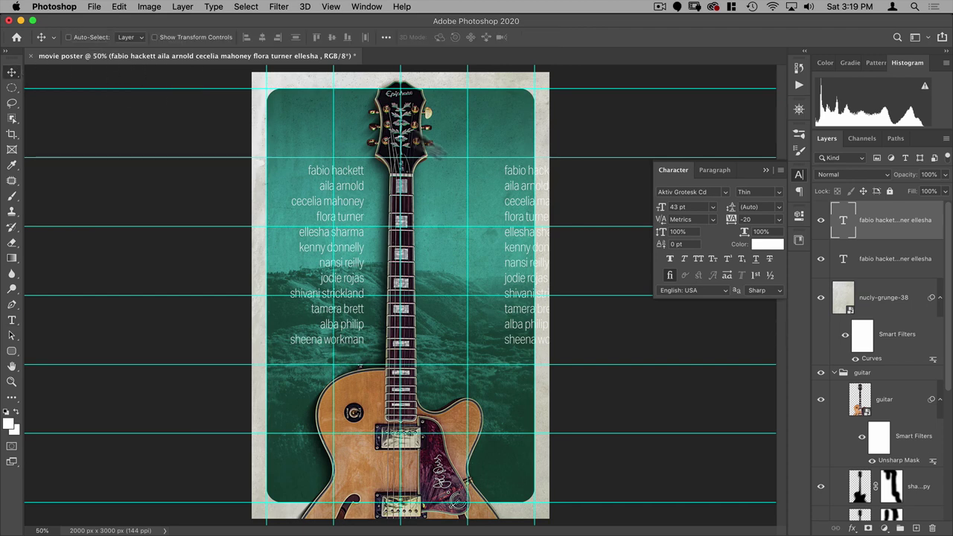
left_click_drag(518, 190, 456, 188)
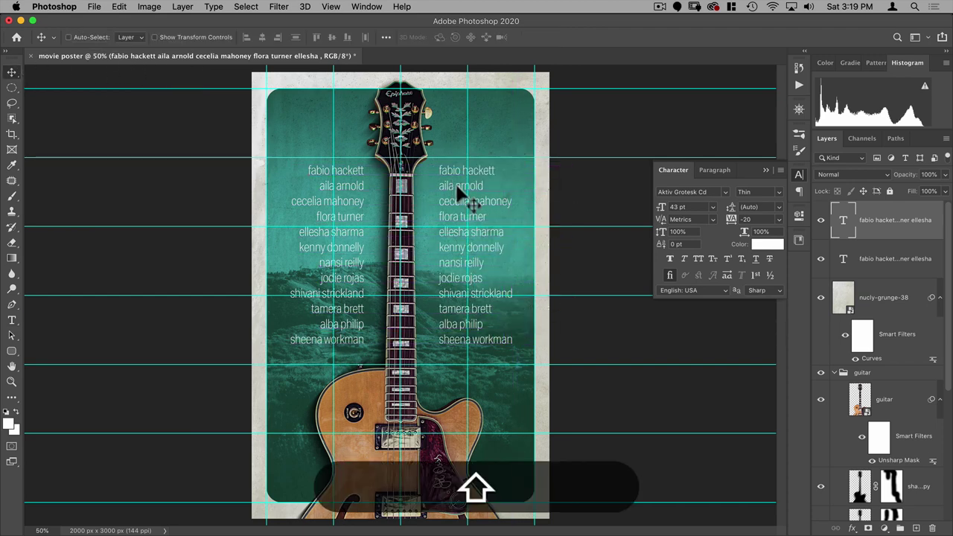
Replace the names right of the guitar's neck with the second block of names copied from names.rtf in TextEdit
key("super+Tab")
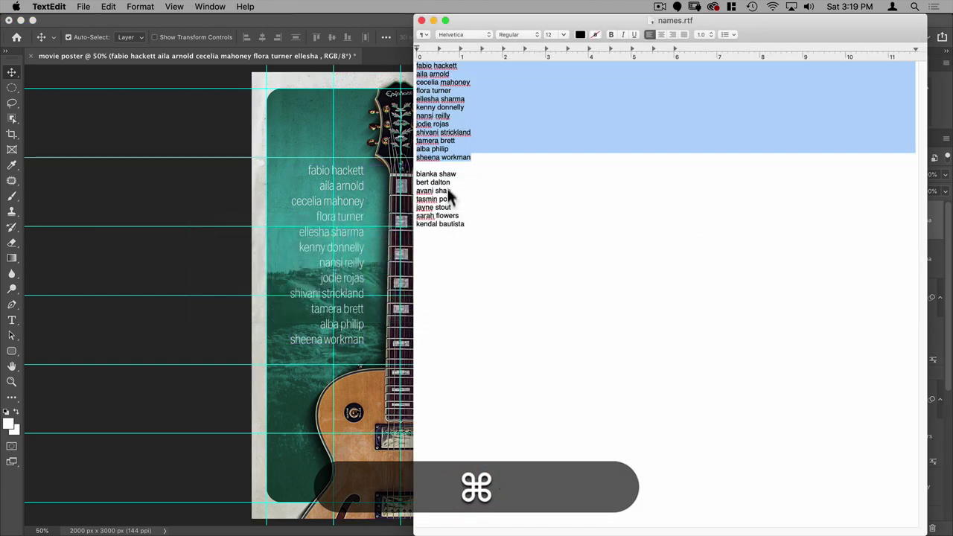
left_click_drag(417, 173, 463, 225)
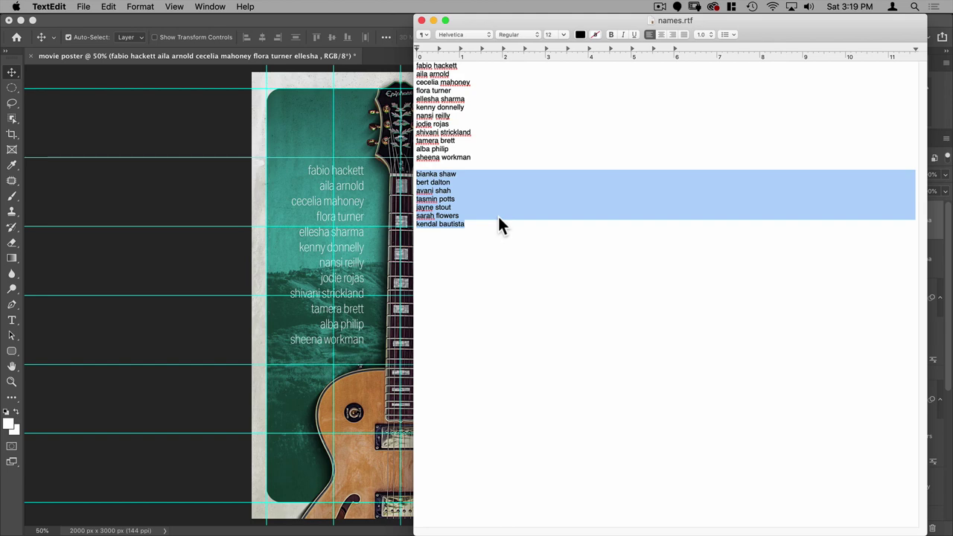
key("super+c")
key("super+Tab")
key("t")
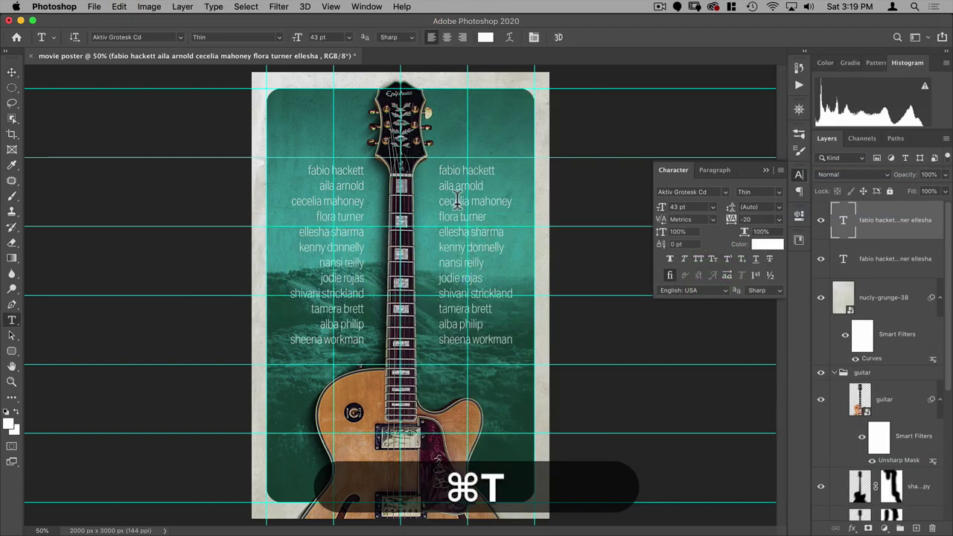
key("t")
left_click(448, 184)
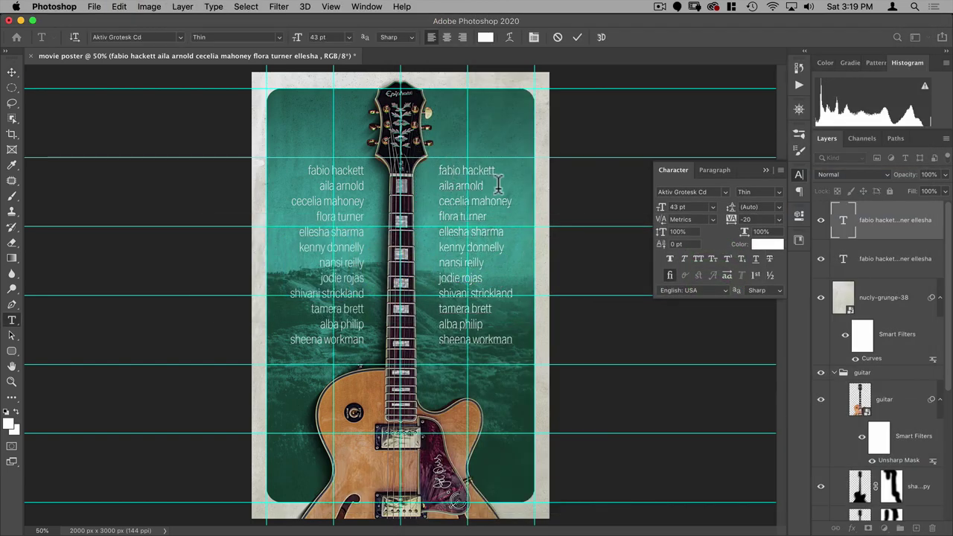
key("super+a")
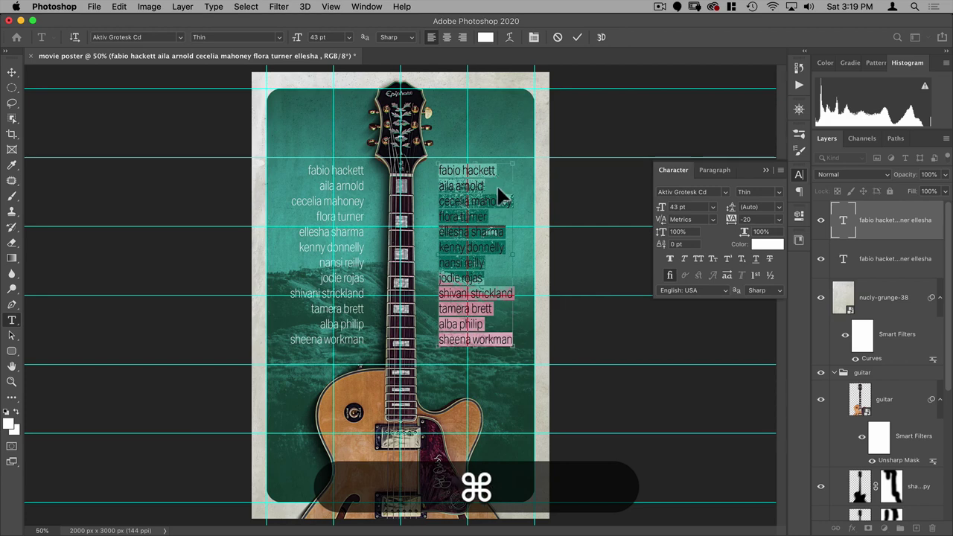
key("super+v")
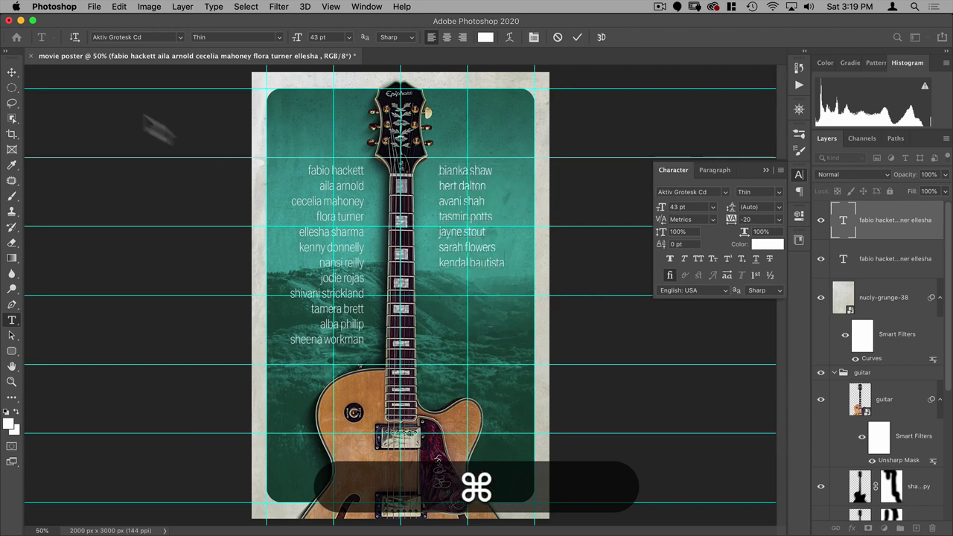
Commit the second column of cast names and move it straight down by about two lines
left_click(13, 73)
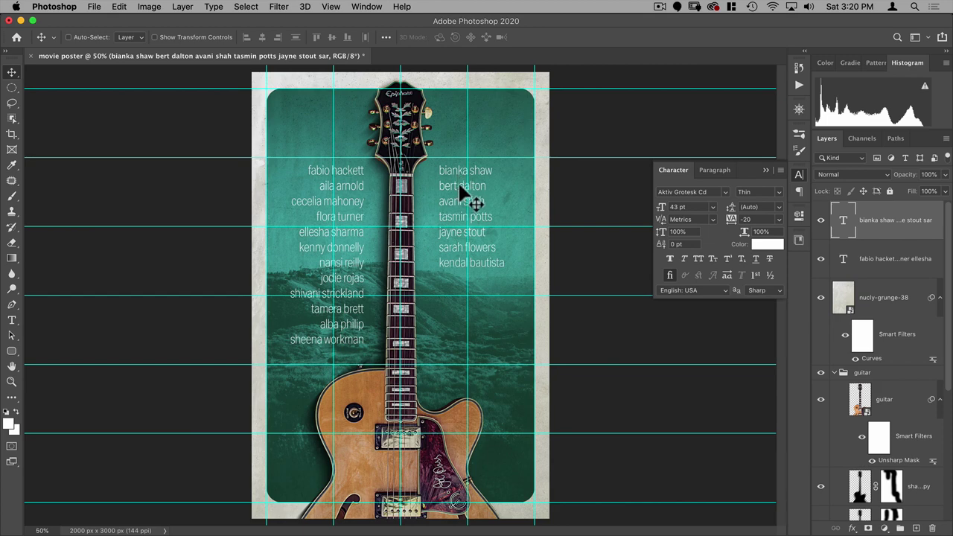
left_click_drag(460, 177, 461, 208)
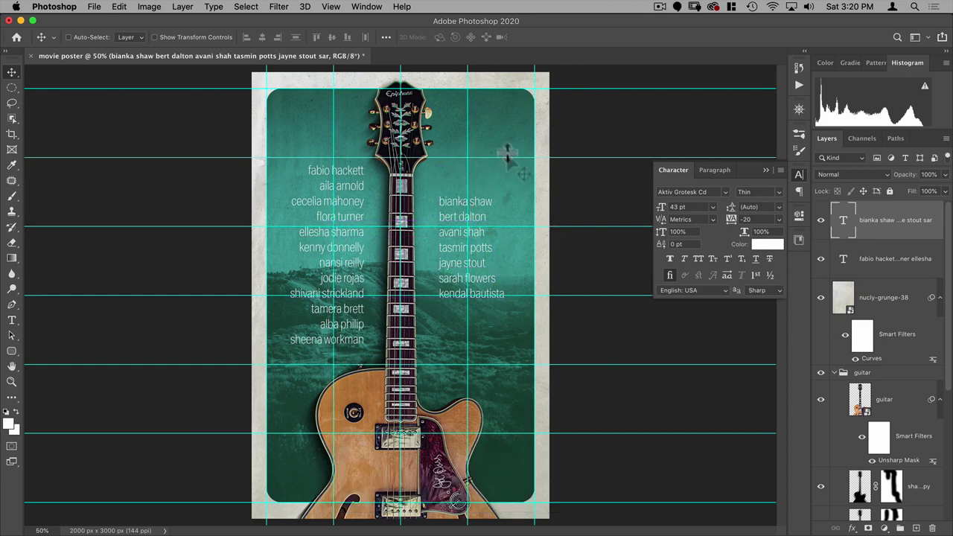
key("t")
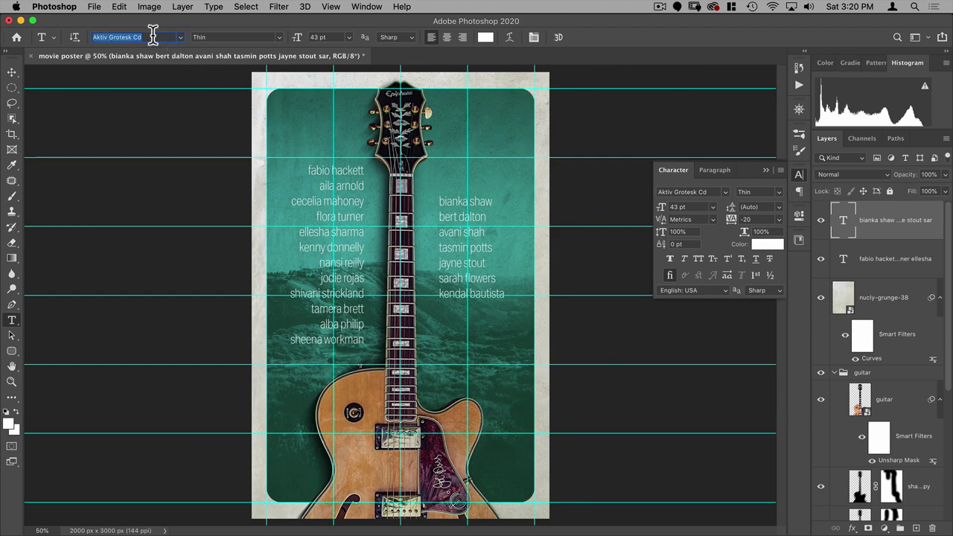
type("kaneda")
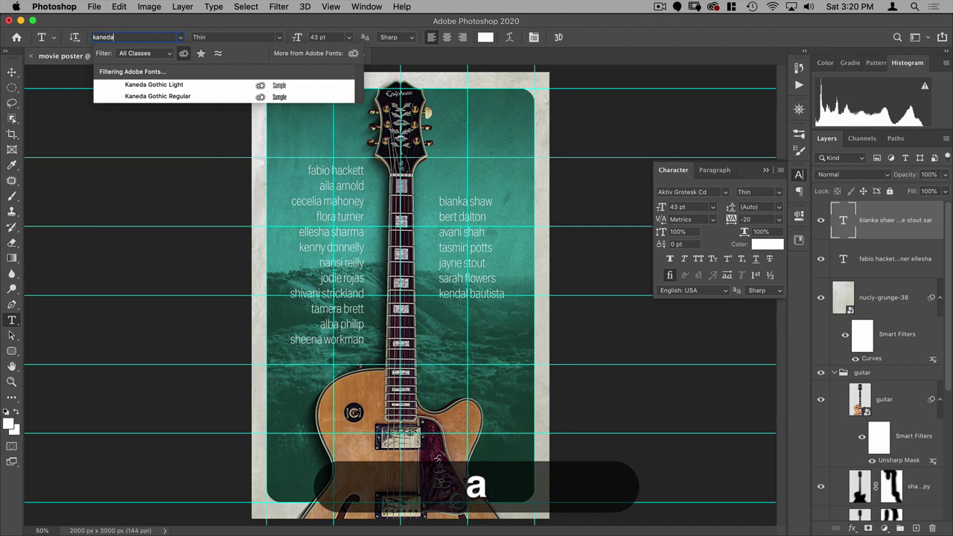
left_click(180, 87)
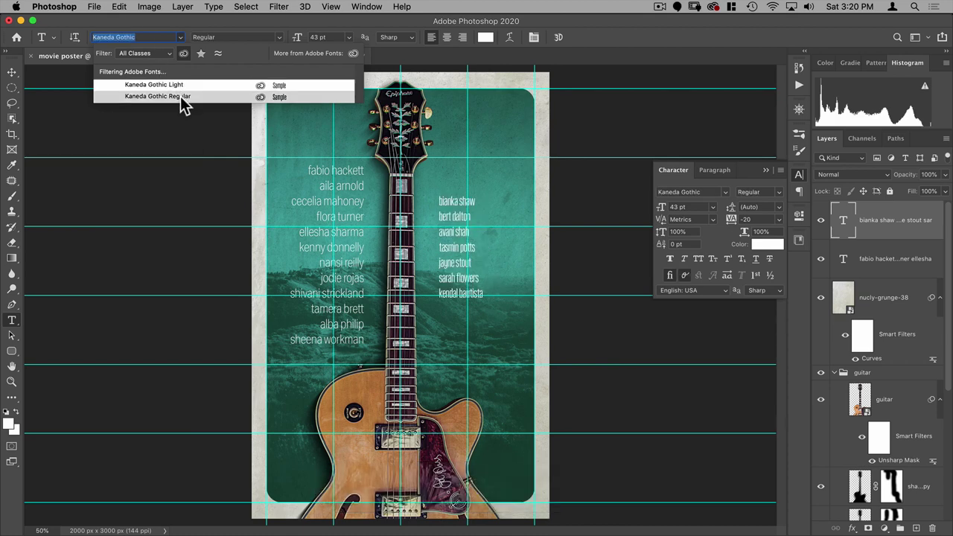
key("Escape")
left_click(12, 73)
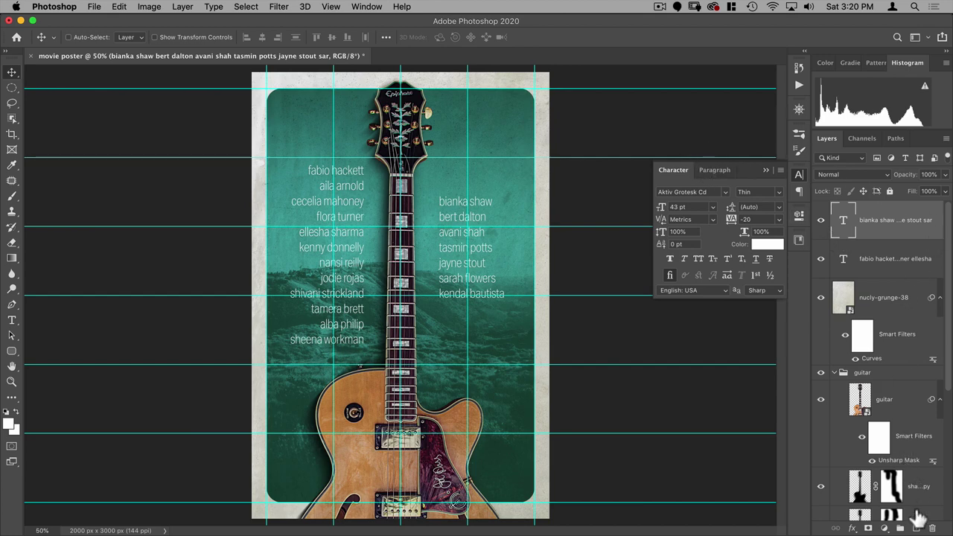
Deselect all layers and set the Type tool's font to Kaneda Gothic Regular
left_click(246, 7)
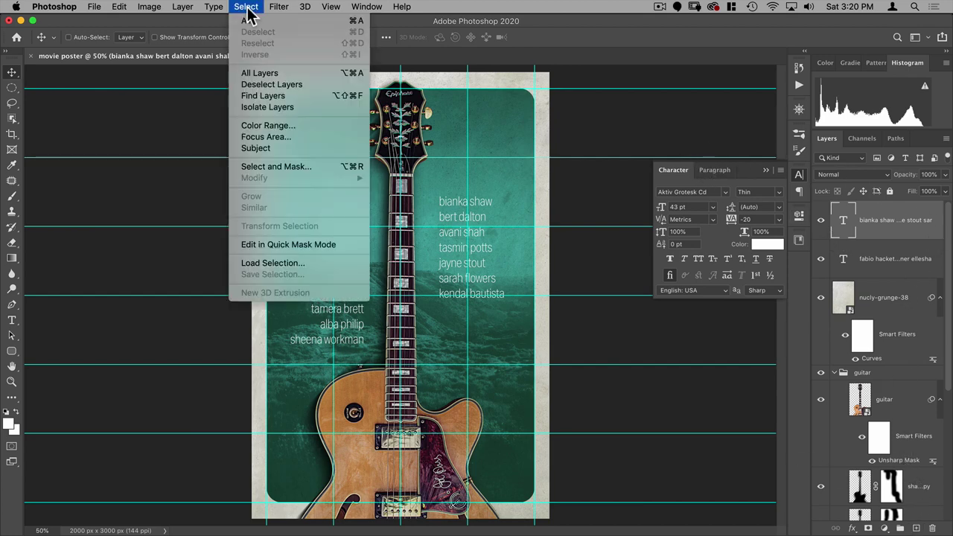
left_click(263, 85)
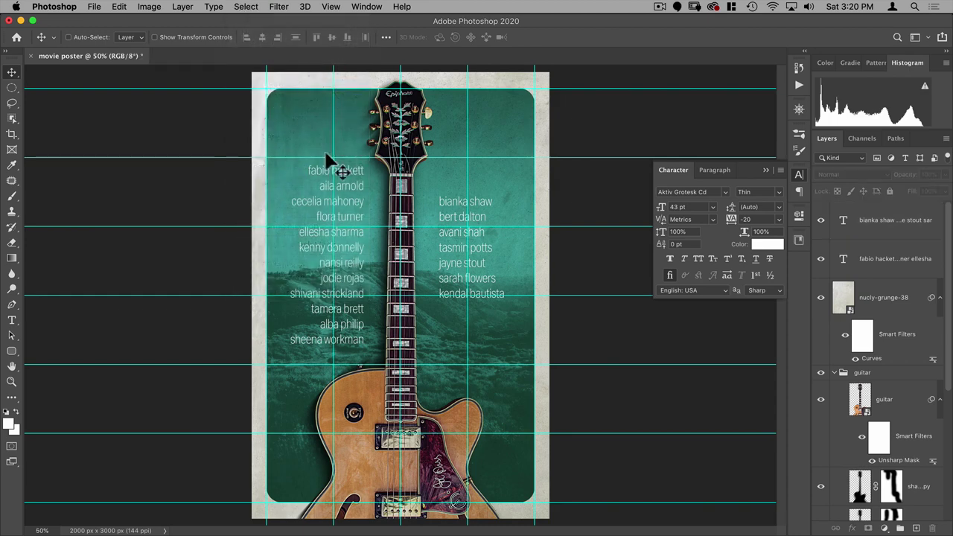
key("t")
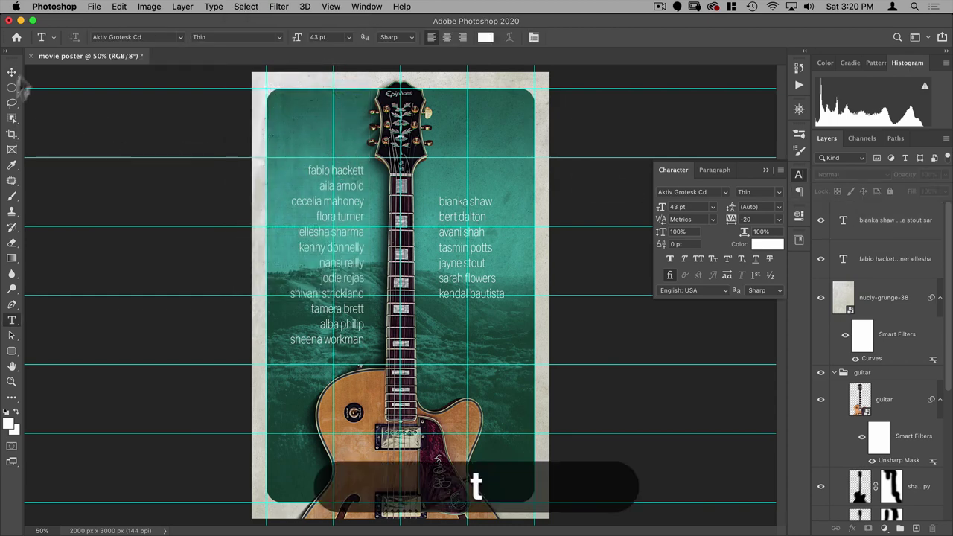
left_click(152, 36)
key("super+a")
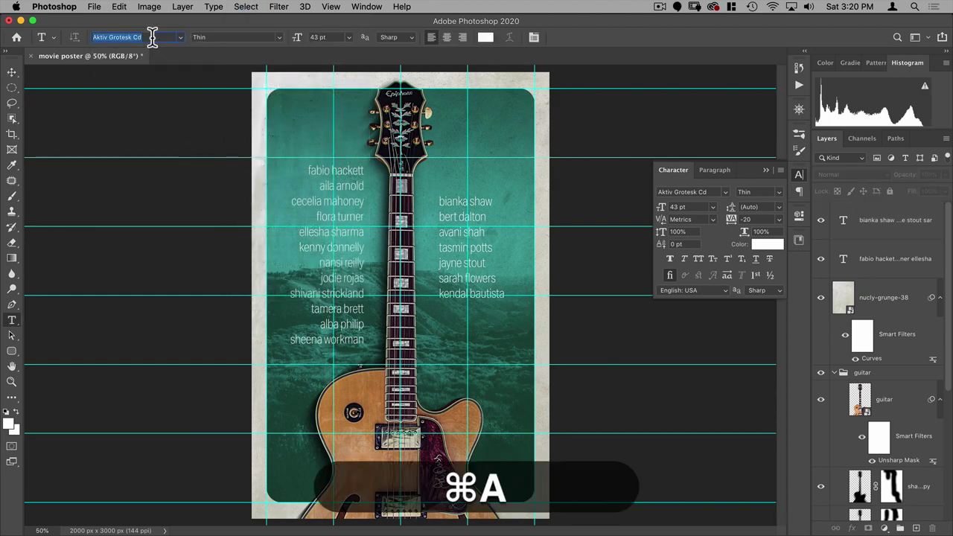
type("kan")
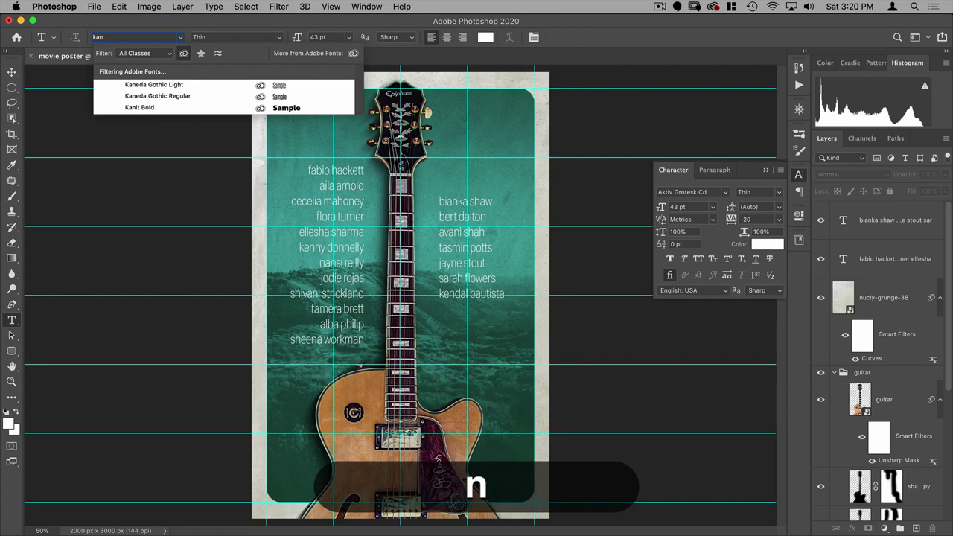
left_click(159, 95)
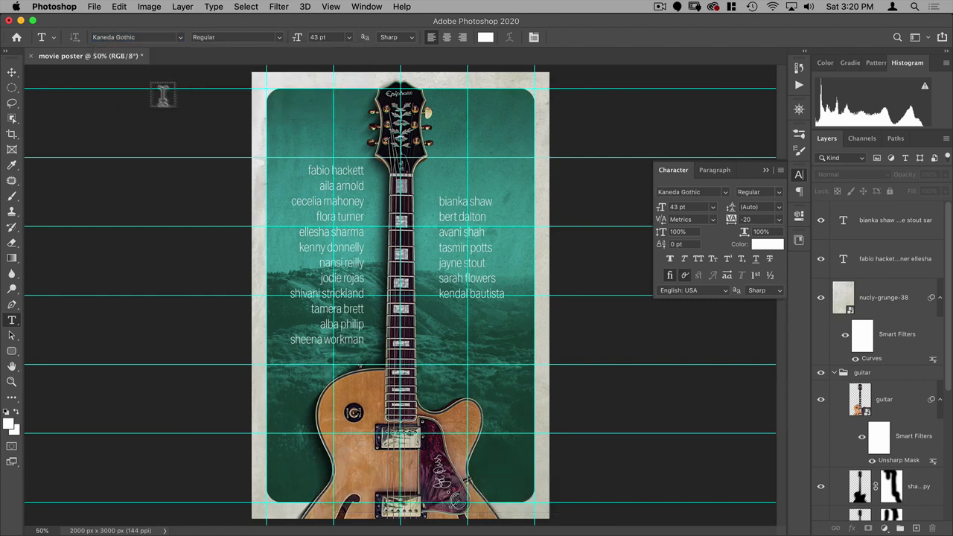
Add the text “sensational!” in quotation marks beside the guitar headstock, above the second column of names
left_click(466, 142)
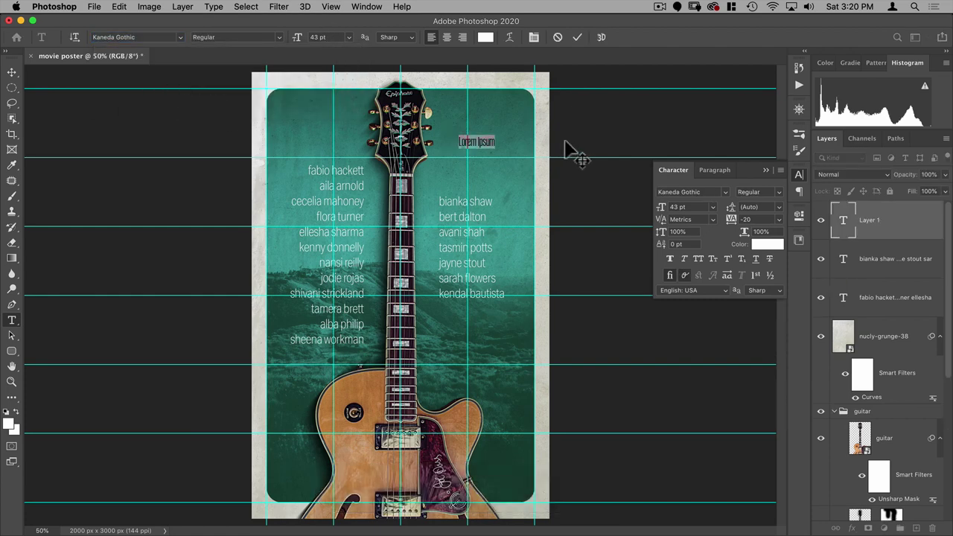
type("s")
key("BackSpace")
type("S")
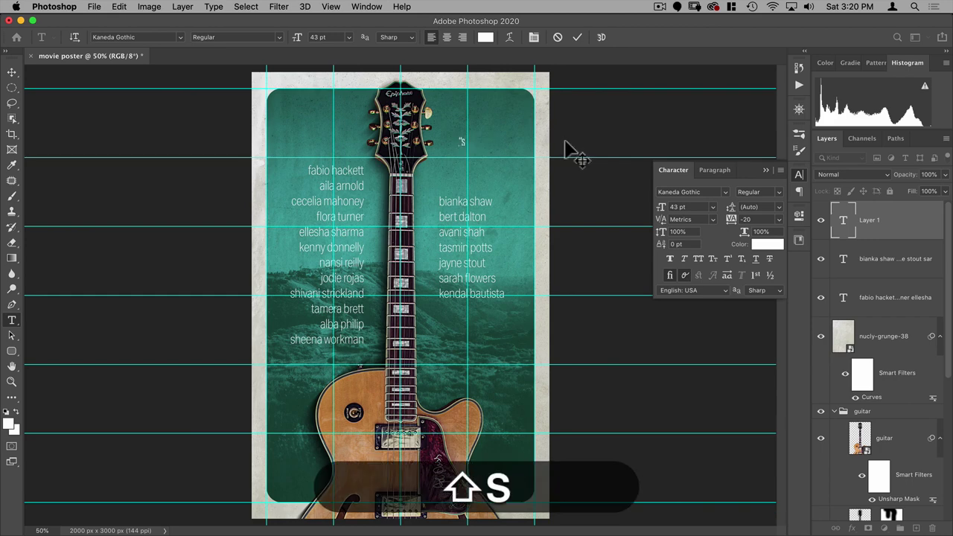
type("ps")
key("BackSpace")
key("BackSpace")
type("nsat")
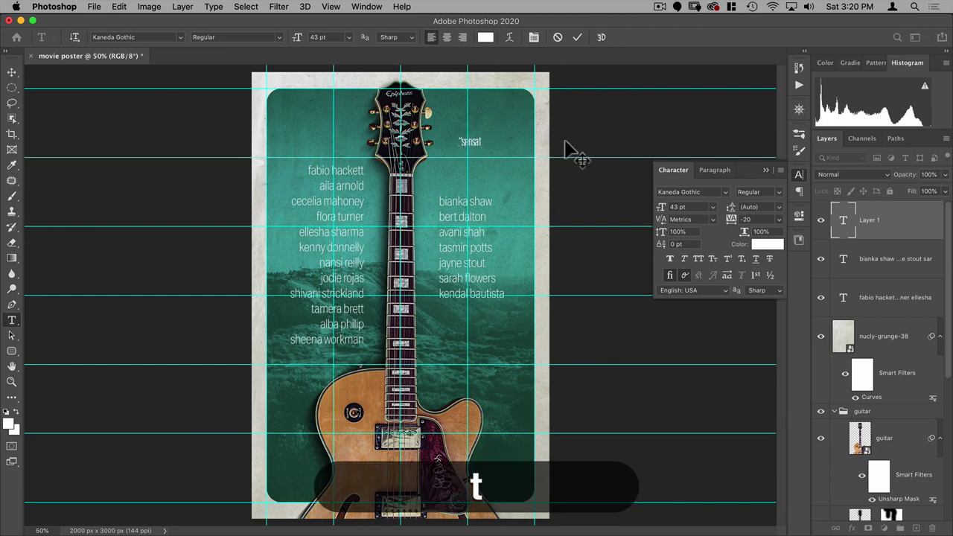
type("ional")
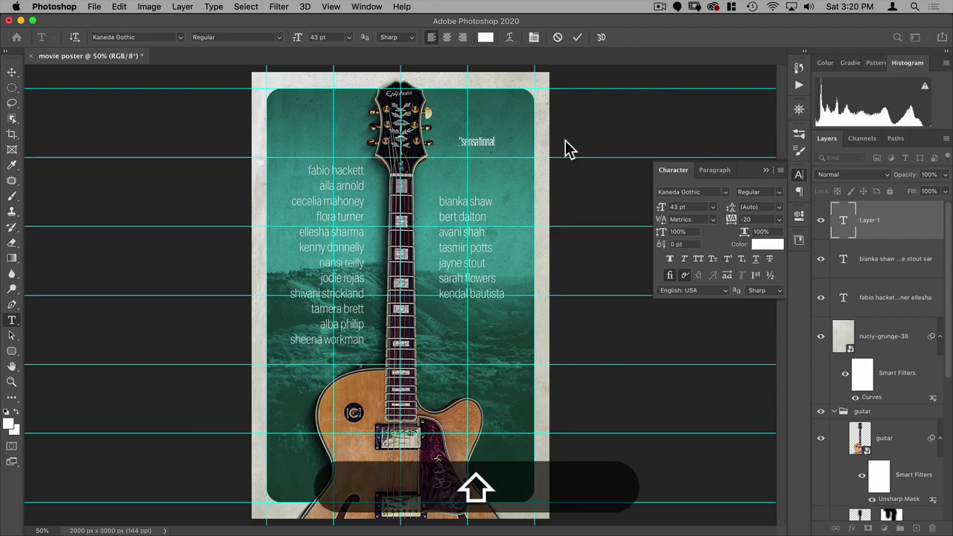
type("!")
type("\"")
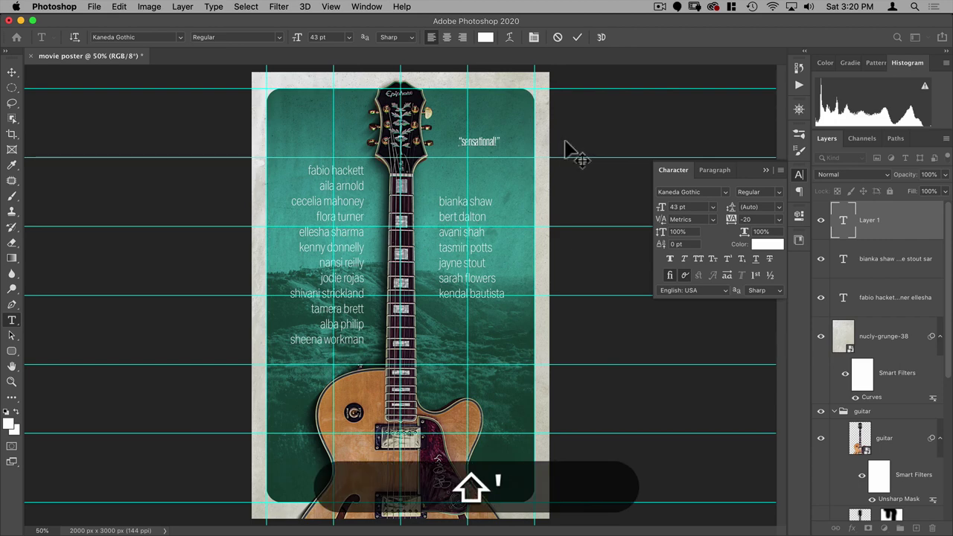
Move the “sensational!” text down to the guide above the second name column and set its size to 50 pt
left_click(12, 72)
left_click_drag(492, 149, 475, 171)
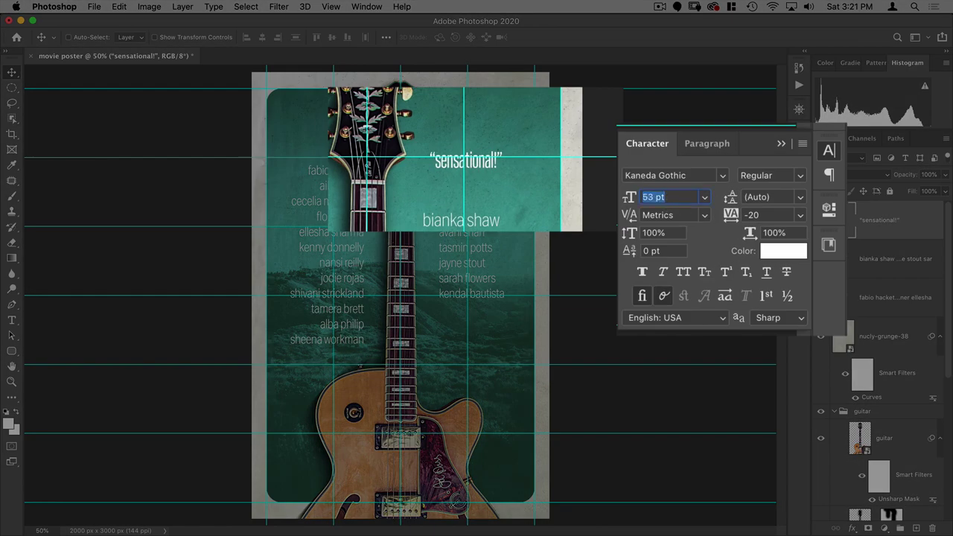
type("50")
key("Return")
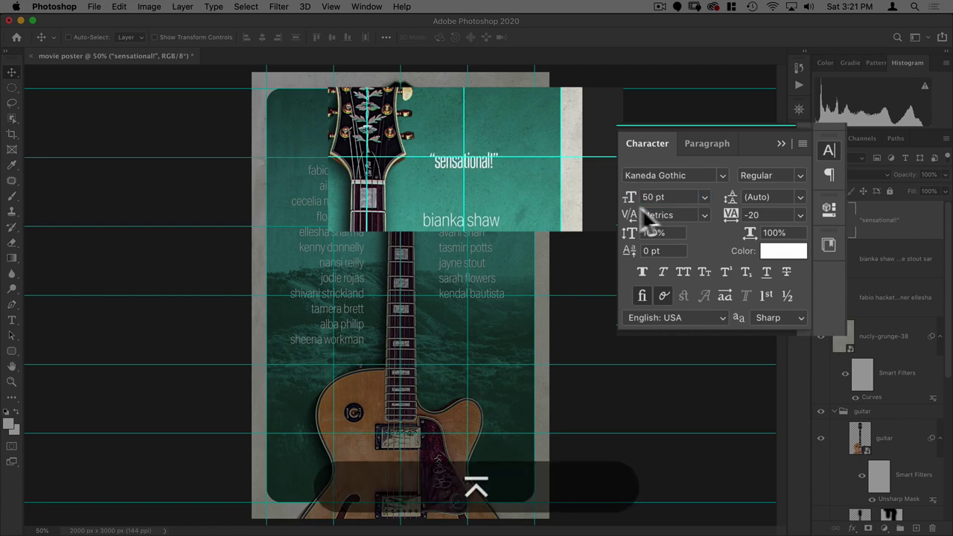
Scale the “sensational!” text up to about 54.43 pt and nudge it slightly down
key("super+t")
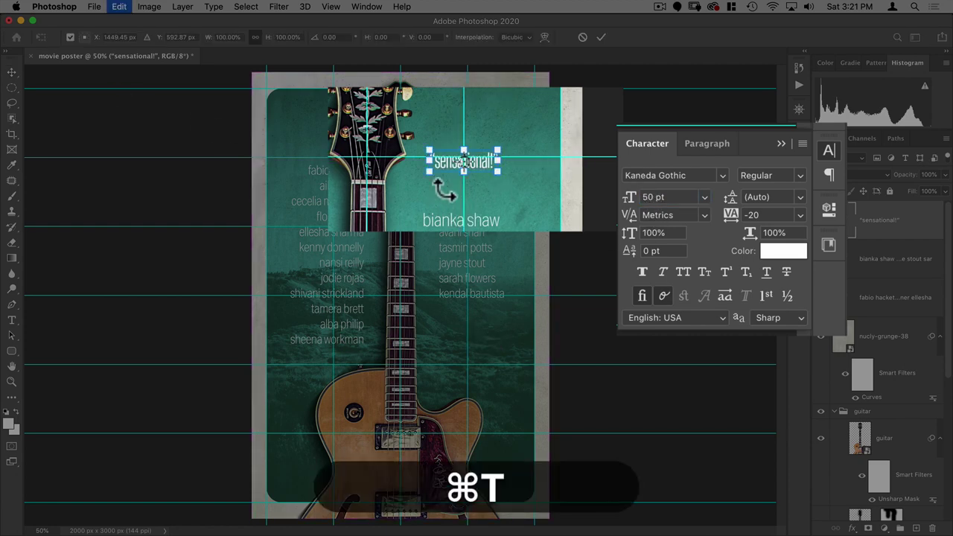
left_click_drag(500, 150, 516, 165)
key("cmd+z")
left_click(601, 37)
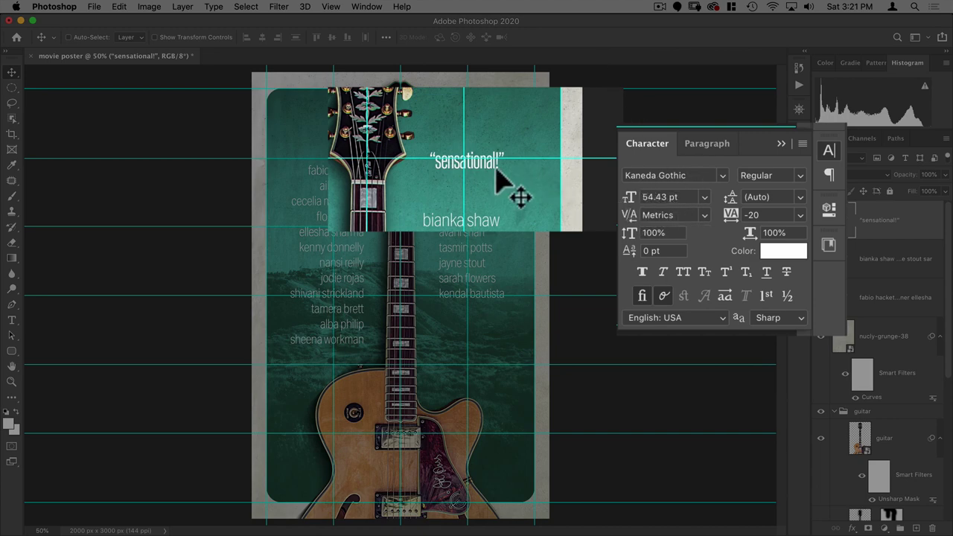
key("Down")
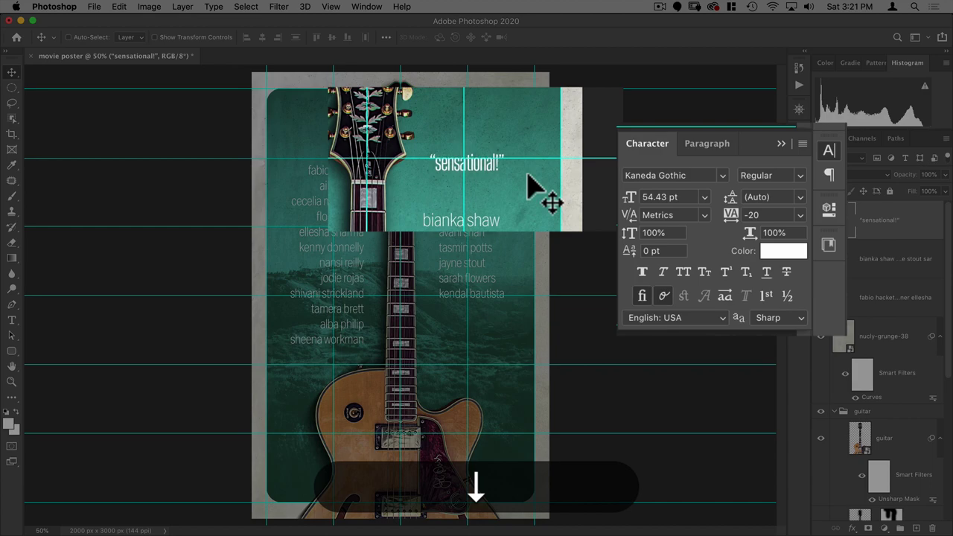
Free-transform the “sensational!” text to about 138% of its size
left_click_drag(511, 196, 568, 175)
left_click_drag(620, 190, 521, 212)
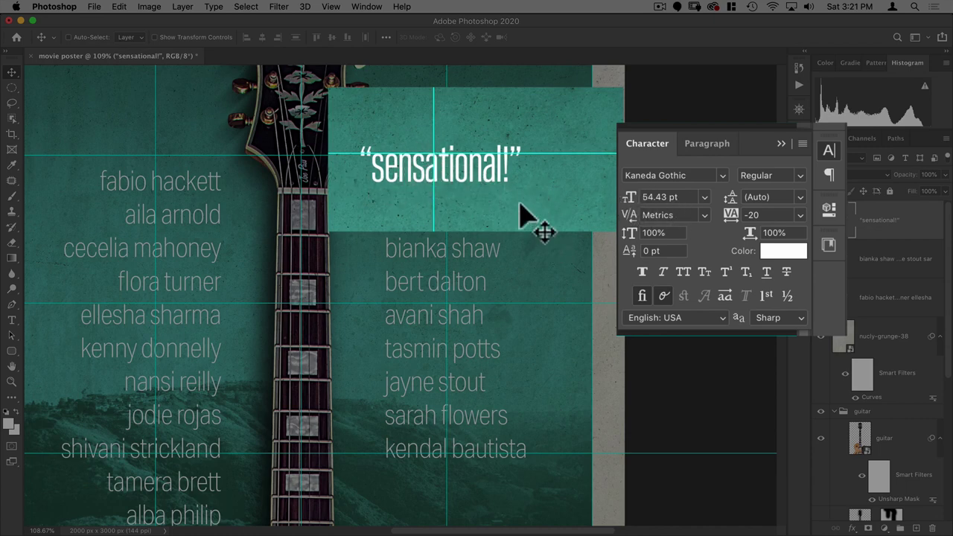
key("super+t")
left_click_drag(523, 196, 578, 224)
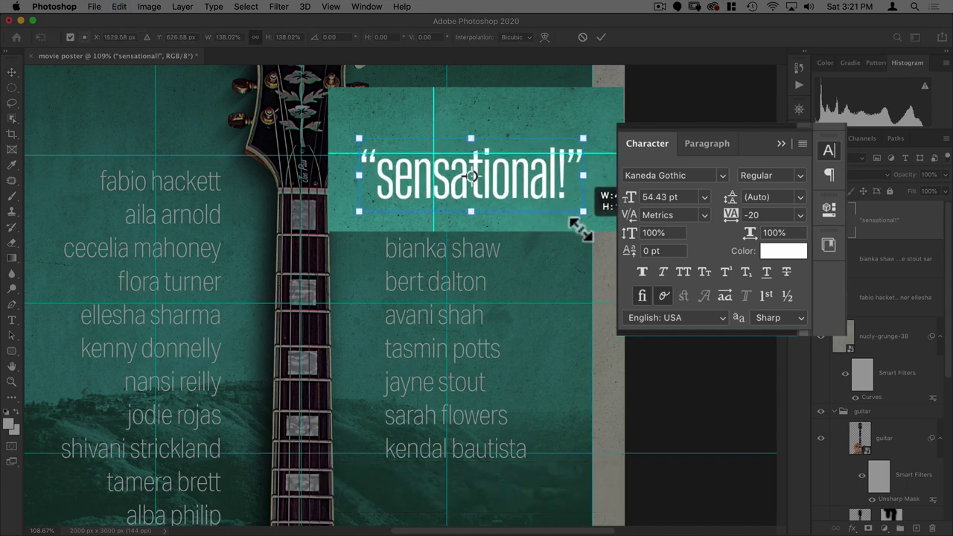
key("Return")
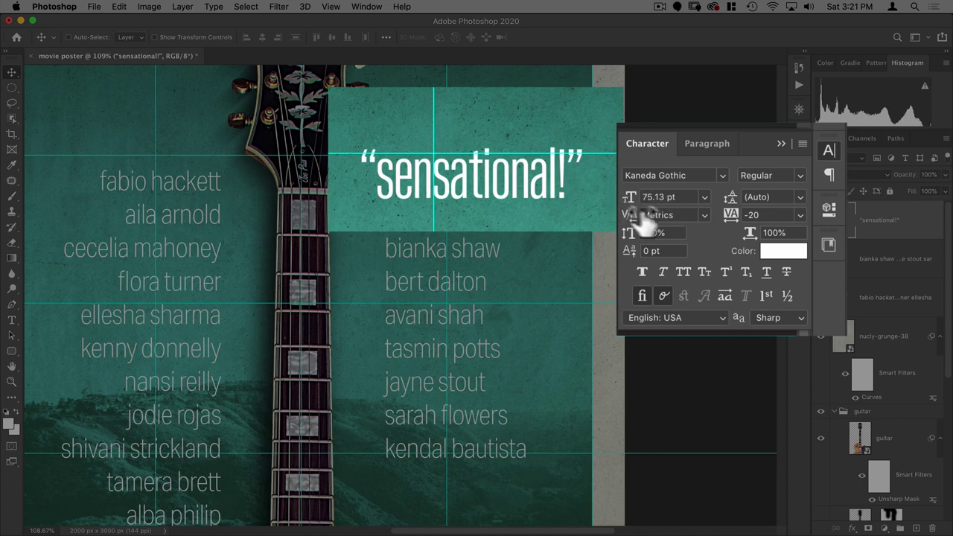
Scale the “sensational!” text down proportionally to about 58.58 pt
key("super")
key("super+t")
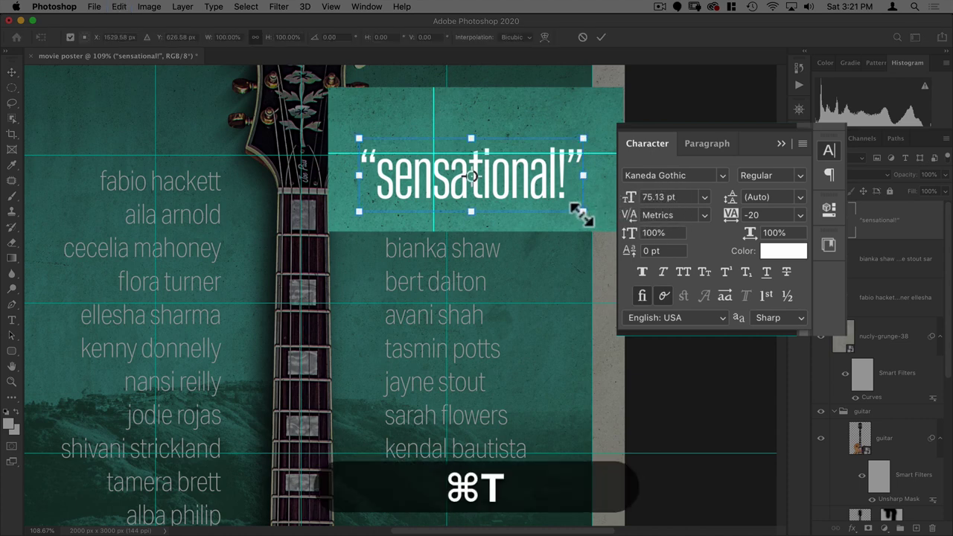
left_click_drag(579, 206, 516, 189)
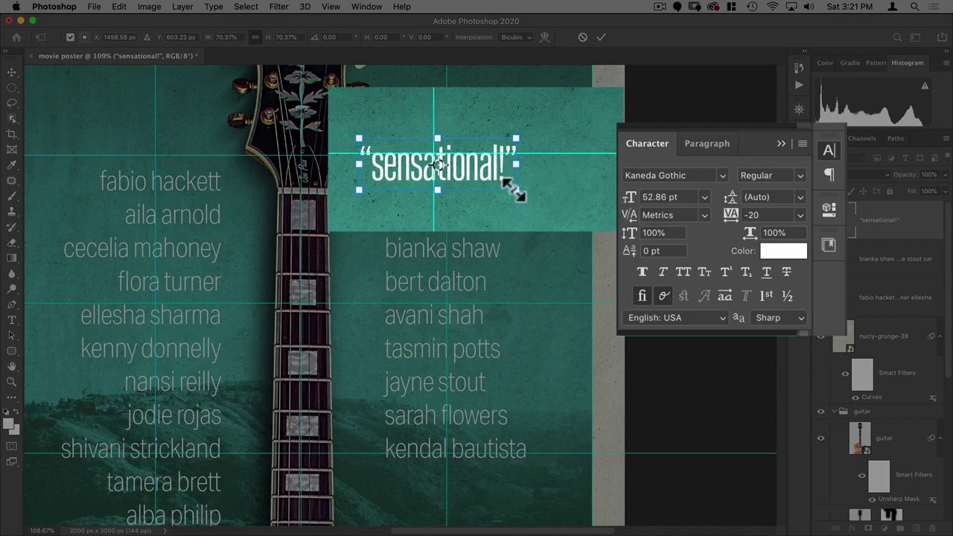
left_click_drag(518, 191, 533, 200)
key("Return")
left_click_drag(510, 159, 525, 112)
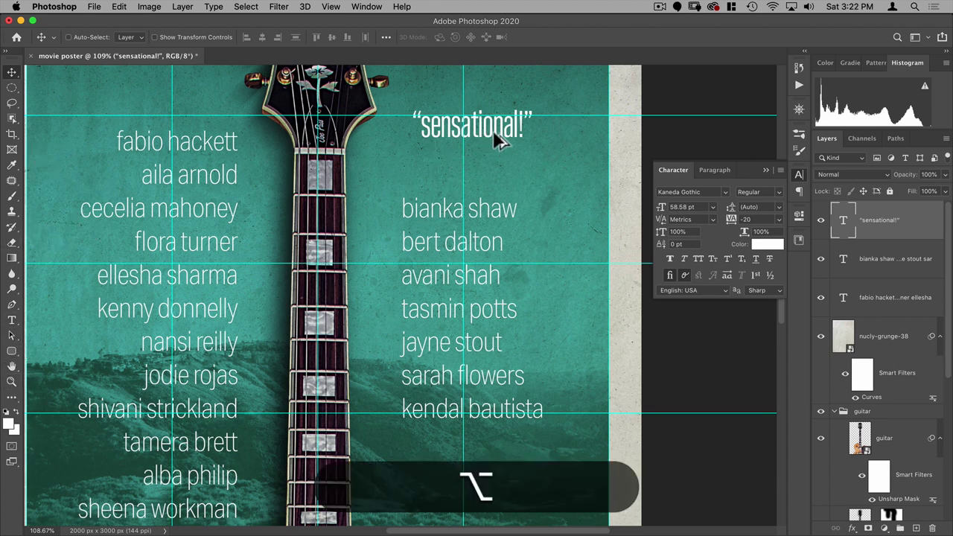
Duplicate the “sensational!” text directly below itself and replace the copy's wording with “deadline hollywood”
left_click_drag(497, 124, 505, 176)
key("alt+t")
left_click(485, 165)
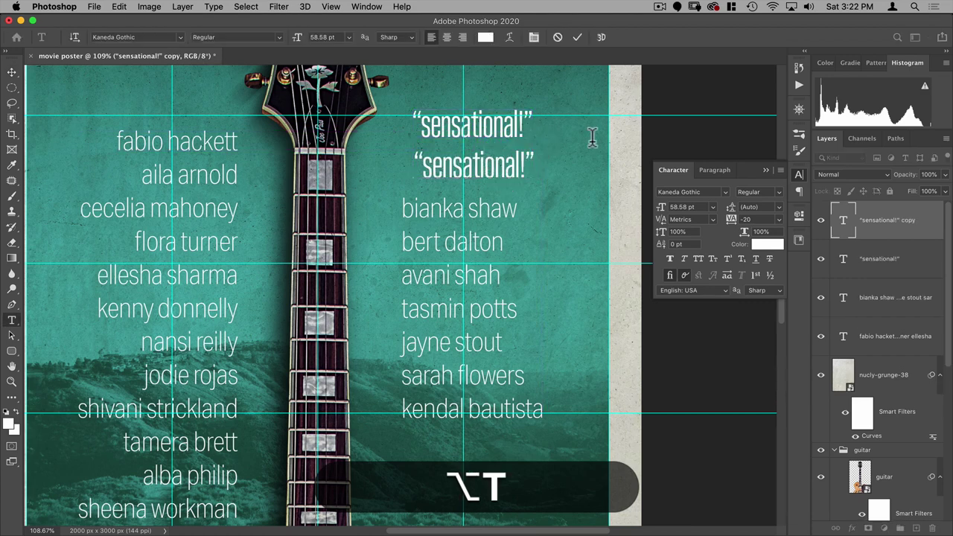
key("super+a")
key("super+j")
key("BackSpace")
type("d")
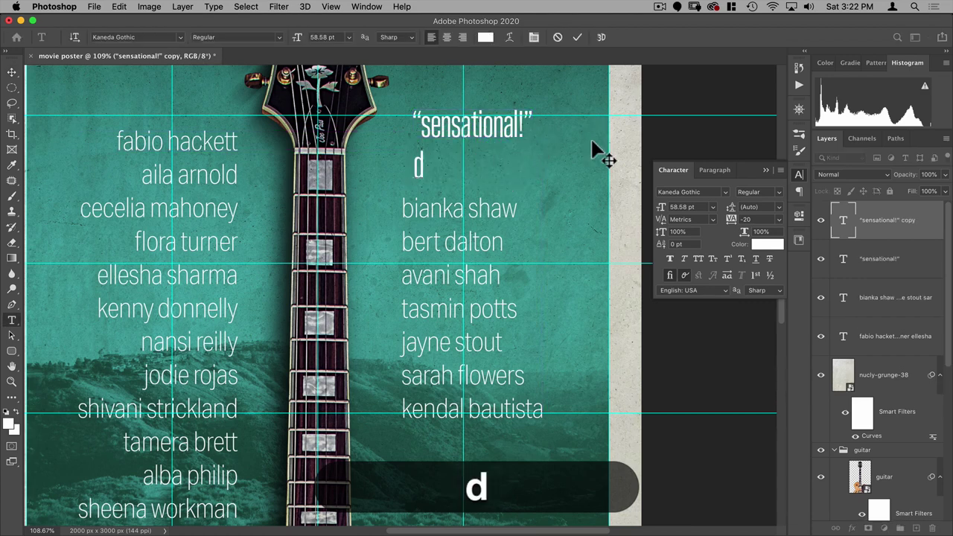
type("ead")
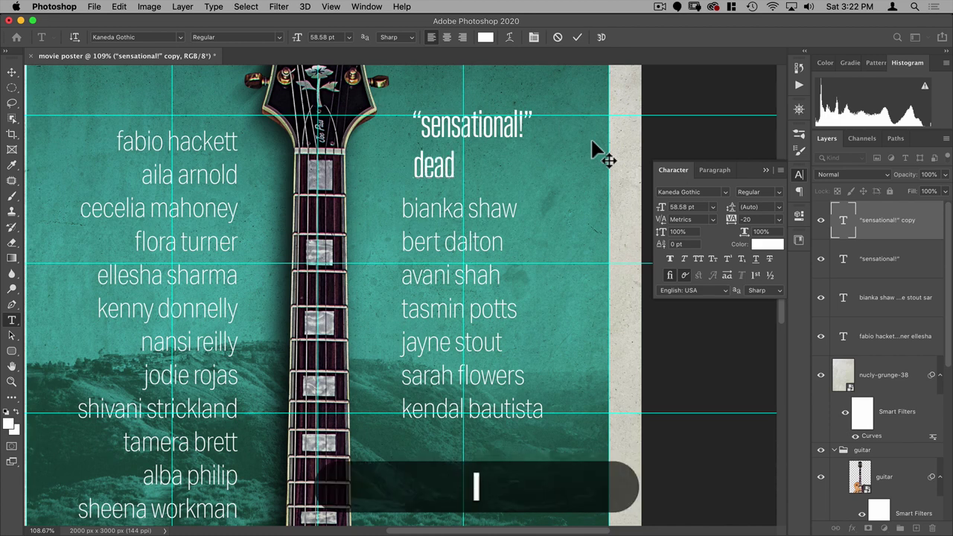
type("line hollywood")
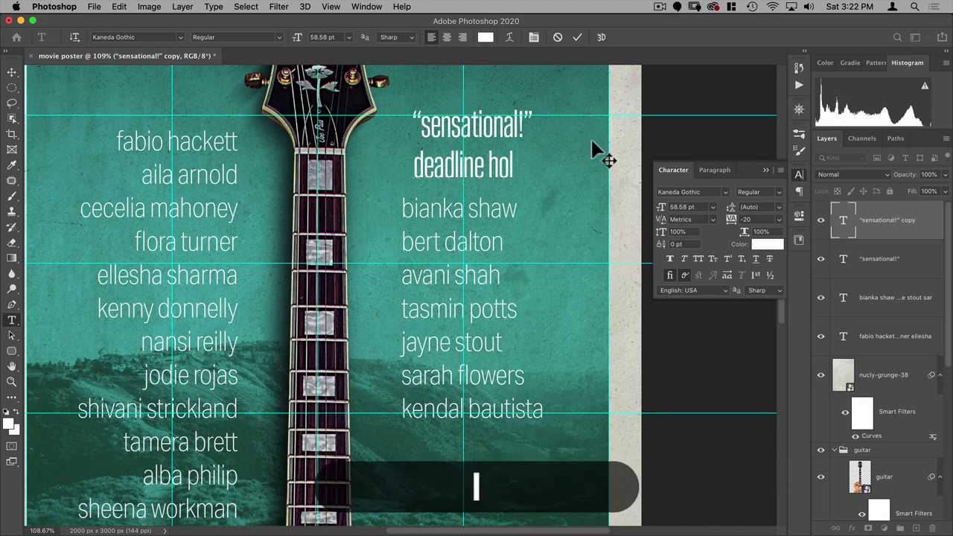
left_click(12, 74)
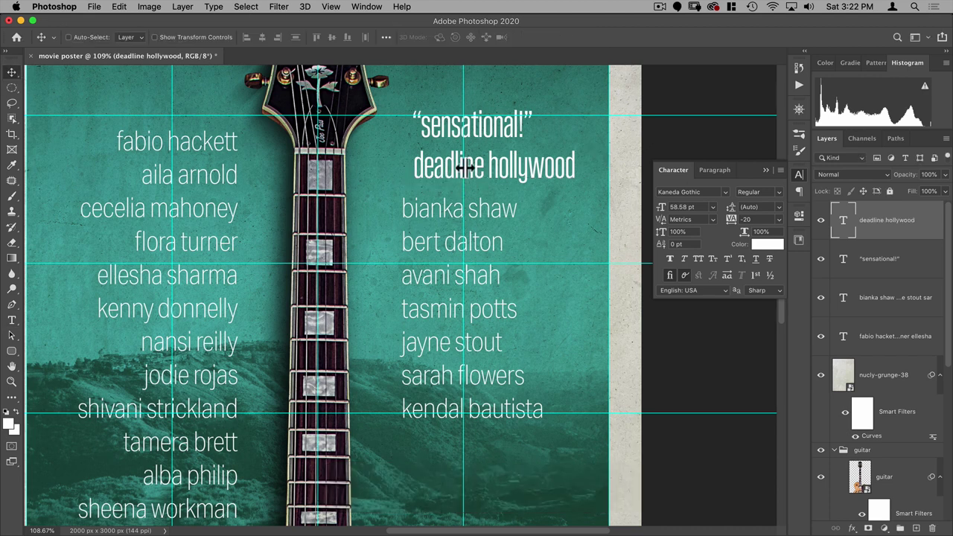
Nudge the “deadline hollywood” text up slightly and restyle it as American Typewriter Bold in all caps
left_click_drag(536, 175, 533, 171)
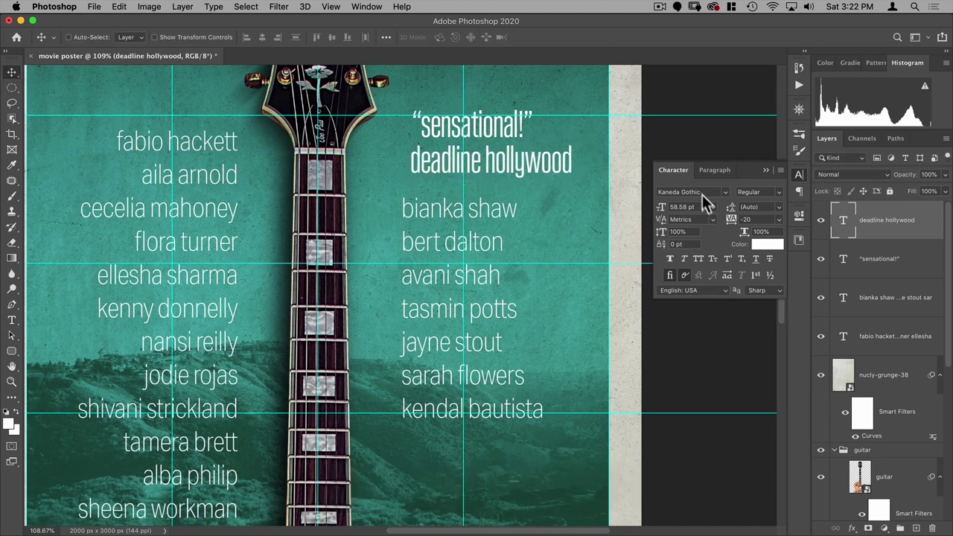
left_click(670, 191)
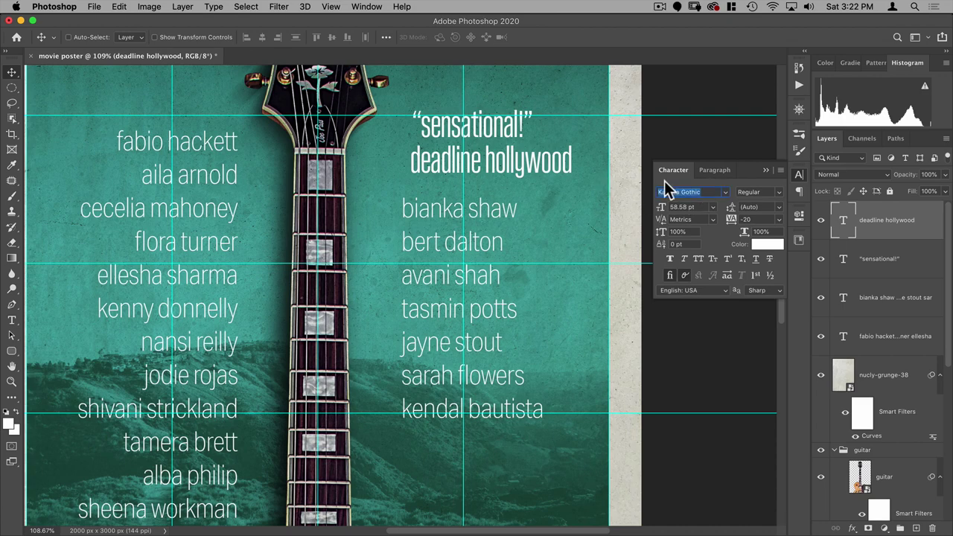
type("american typewri...")
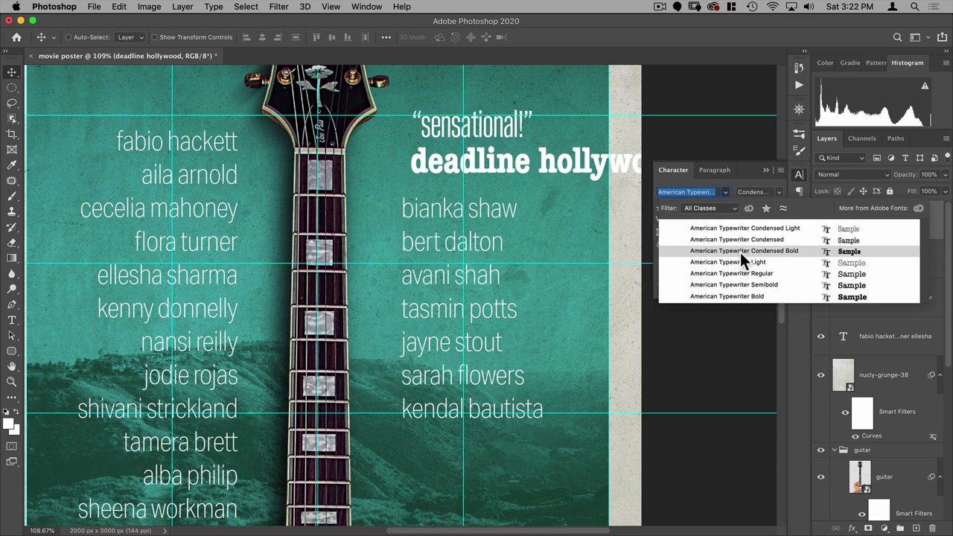
left_click(735, 296)
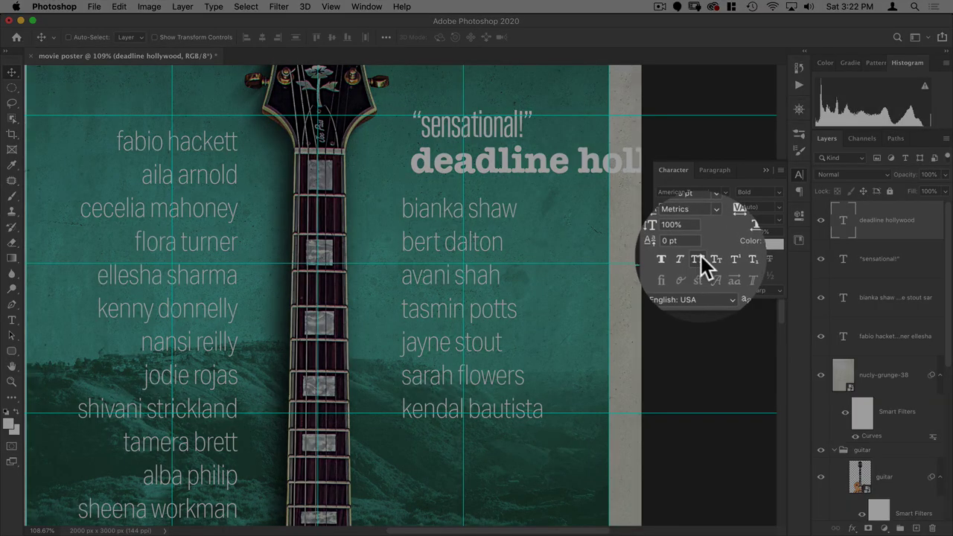
left_click(698, 258)
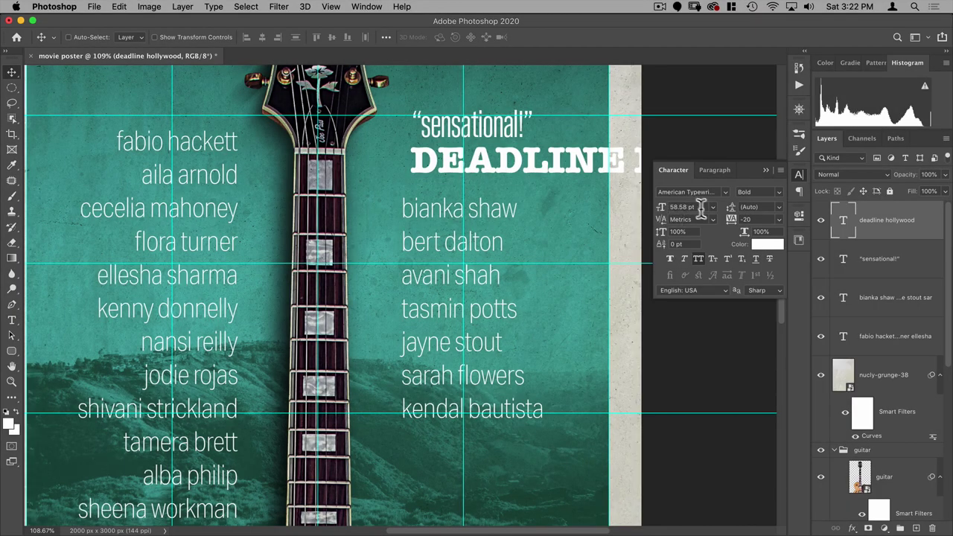
Reduce the “deadline hollywood” text's font size to 10 pt
left_click_drag(657, 211, 634, 210)
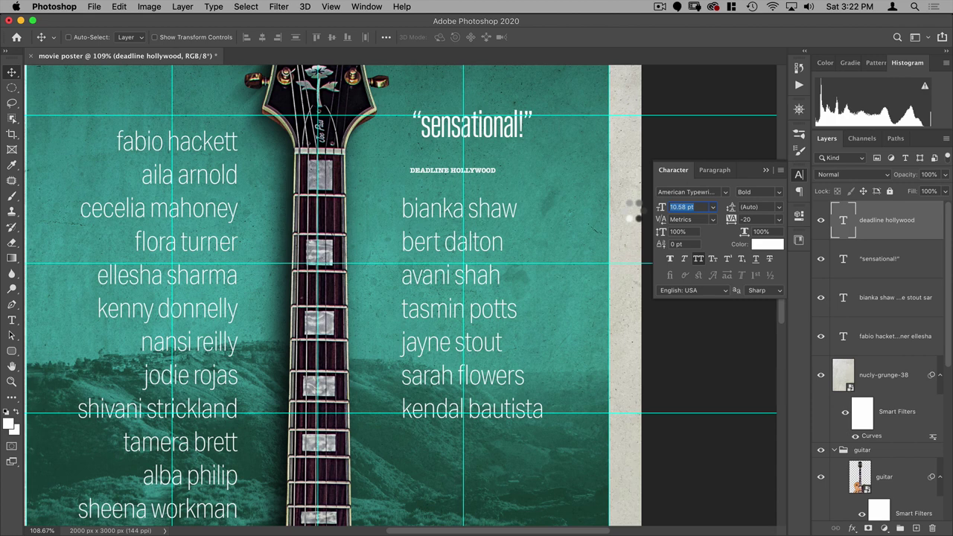
type("10")
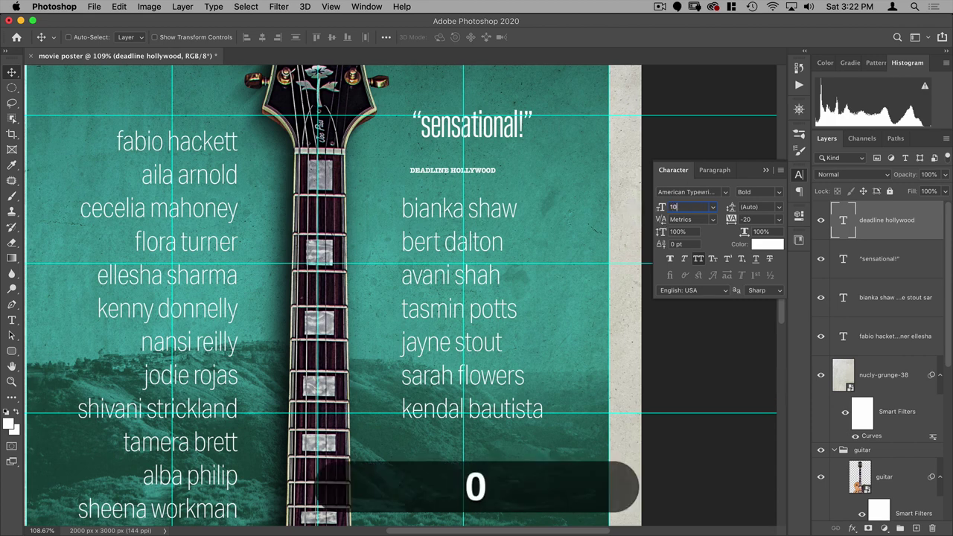
key("Tab")
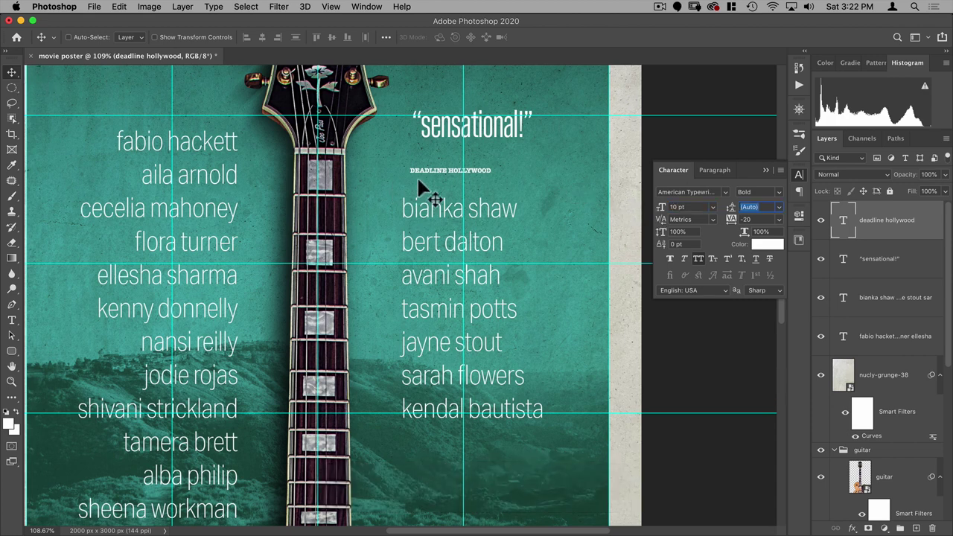
Move the “deadline hollywood” text up so it sits centred directly beneath “sensational!” with a slim gap
left_click_drag(419, 186, 440, 157)
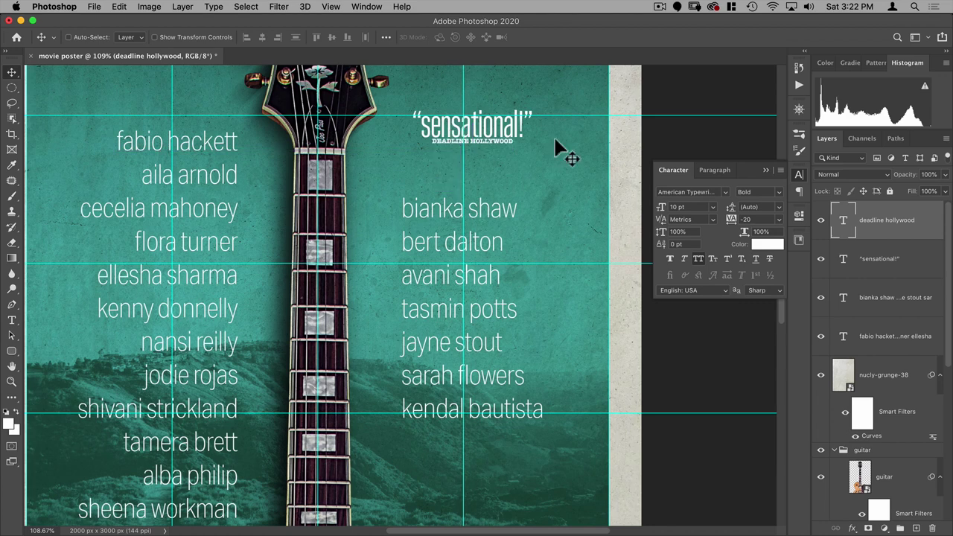
key("Down")
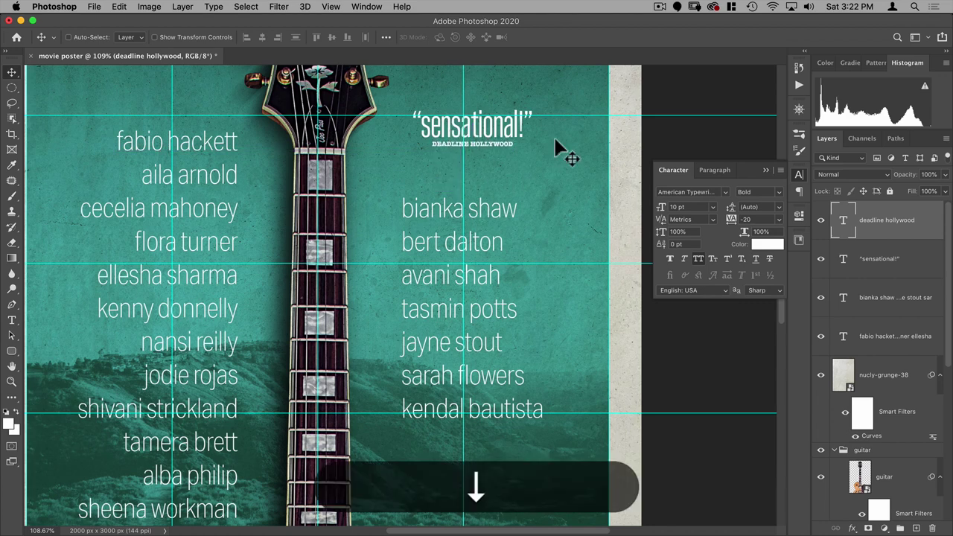
key("Up")
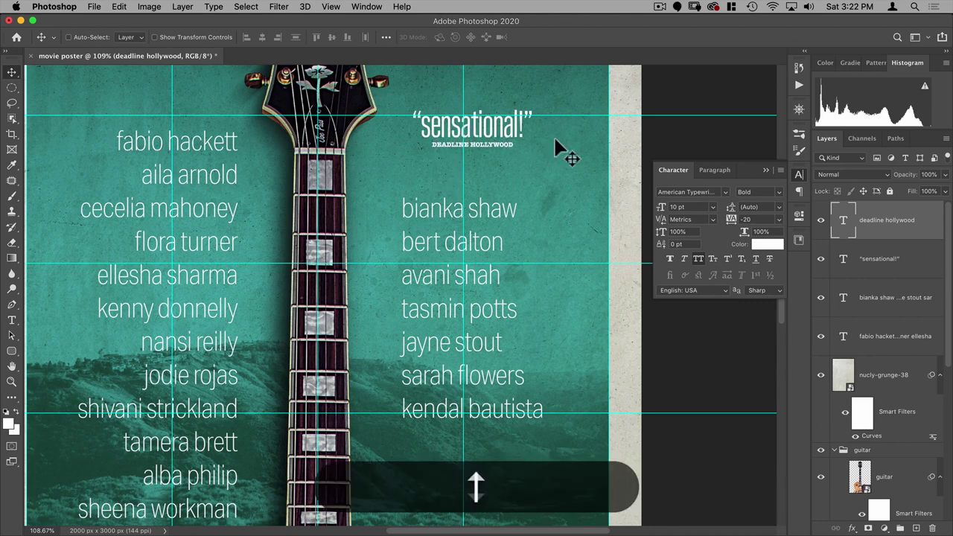
key("Down")
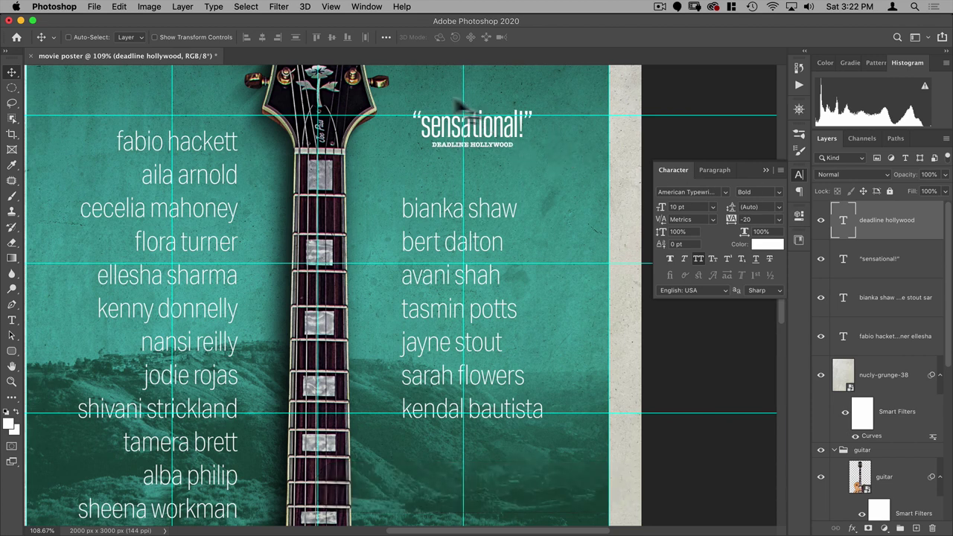
Scale the “sensational!” and “deadline hollywood” texts up together proportionally from their centre, bringing the source line to about 12.34 pt
left_click(885, 258, "shift")
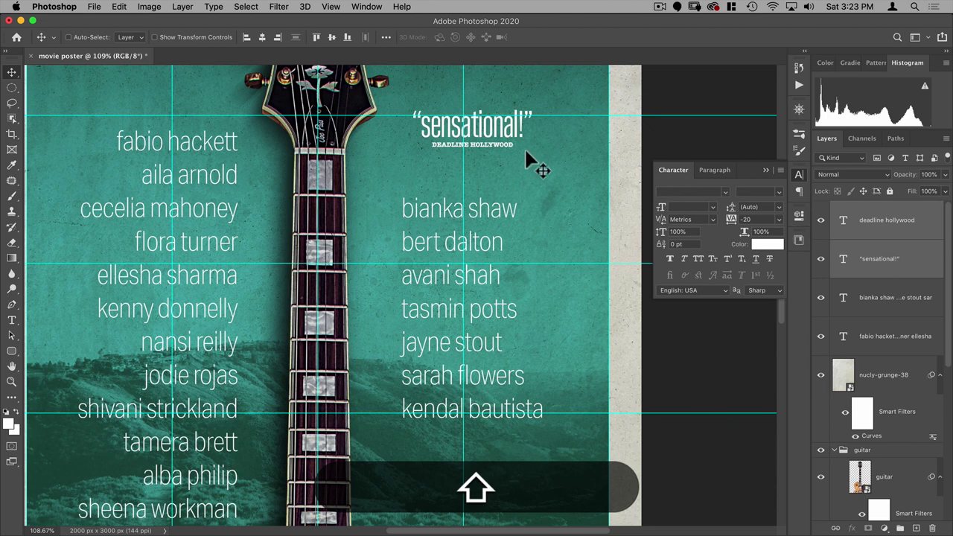
key("super+t")
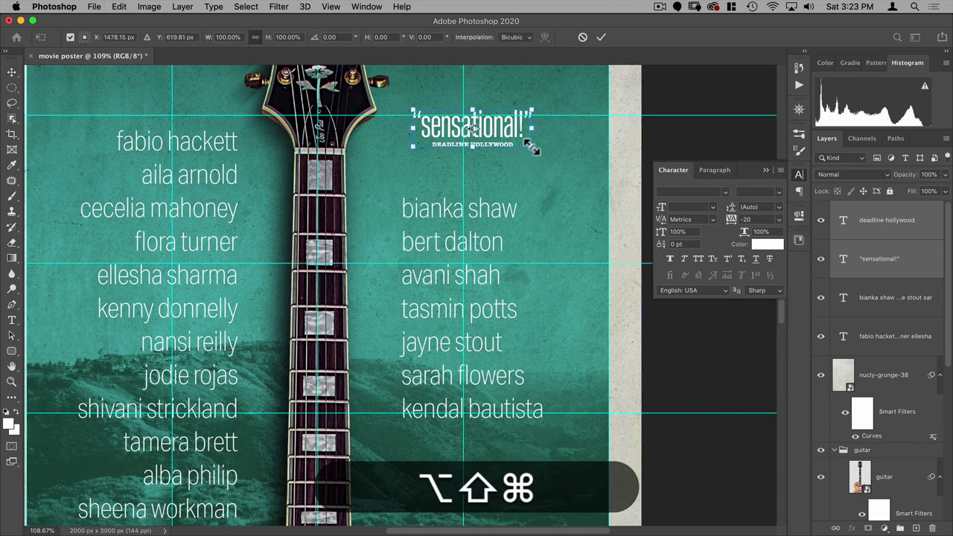
left_click_drag(532, 146, 544, 158)
key("Return")
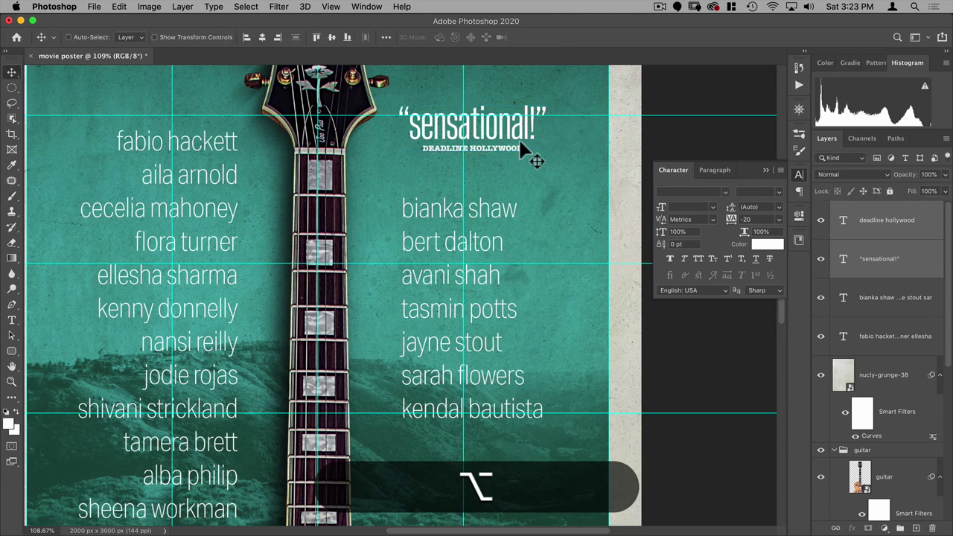
Recolour the “deadline hollywood” text with a light turquoise foreground colour, 60f6ee
left_click(850, 235)
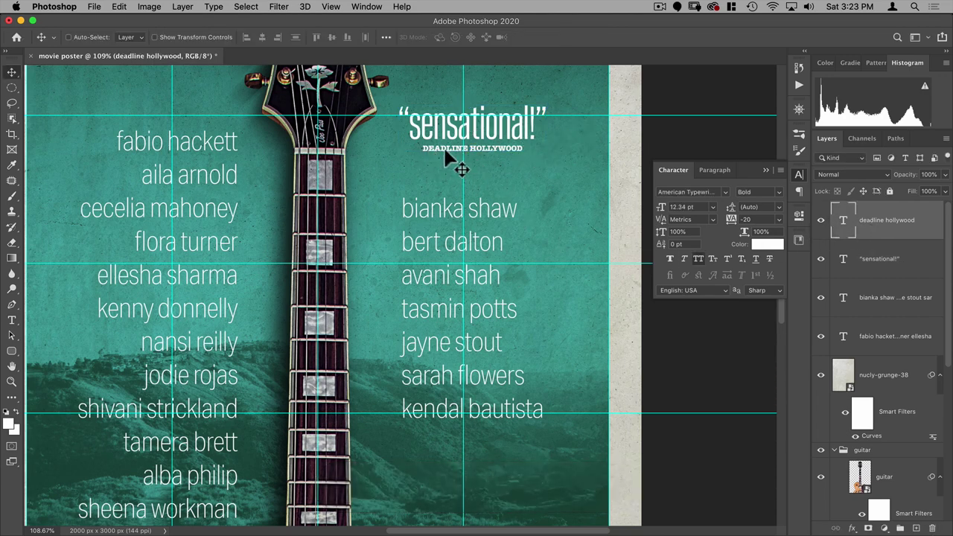
left_click(10, 421)
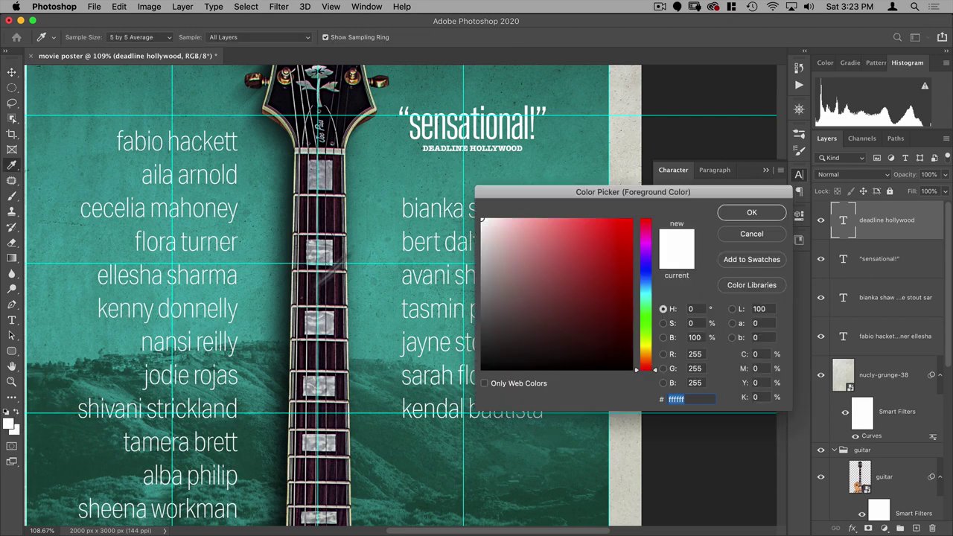
left_click(386, 170)
mouse_move(550, 233)
left_mouse_down()
mouse_move(572, 251)
mouse_move(572, 233)
left_mouse_up()
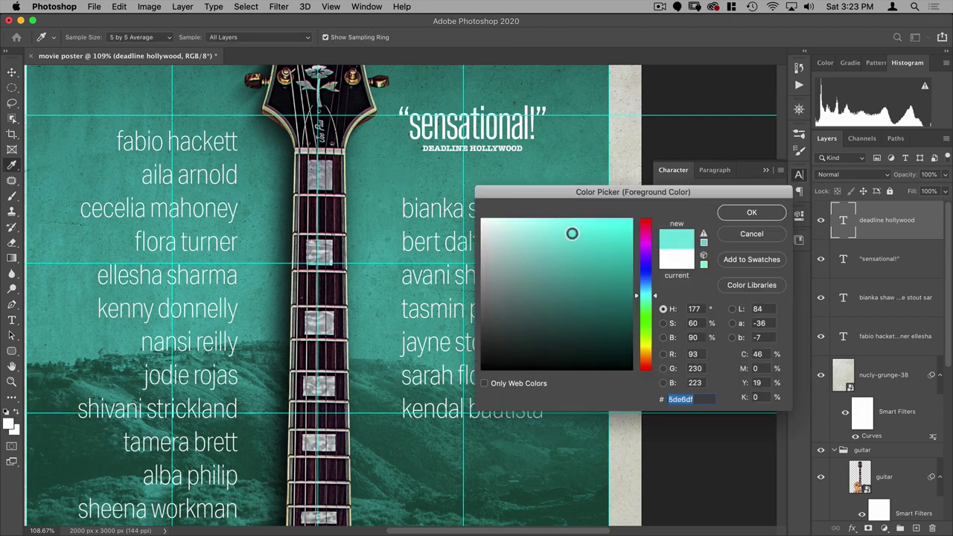
left_click(402, 180)
left_click_drag(588, 283, 573, 229)
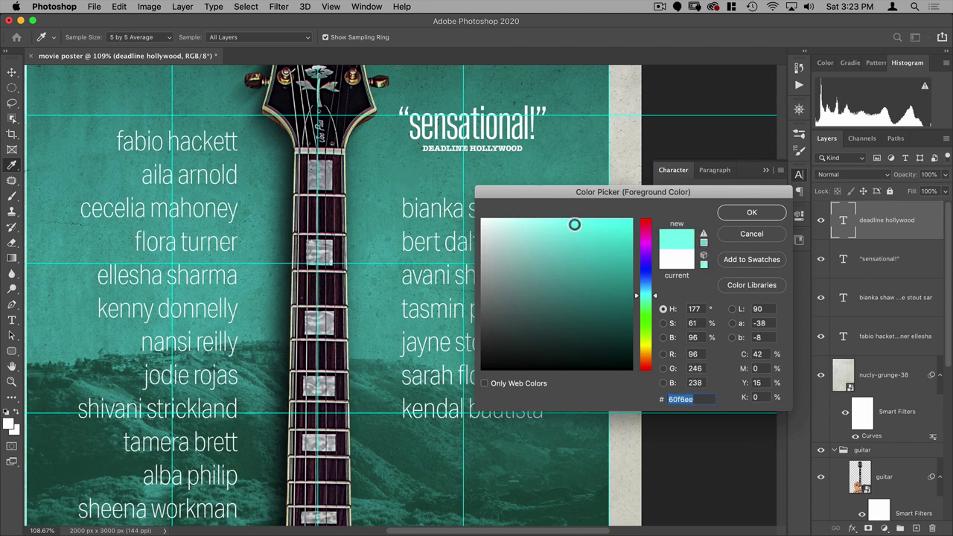
left_click(747, 215)
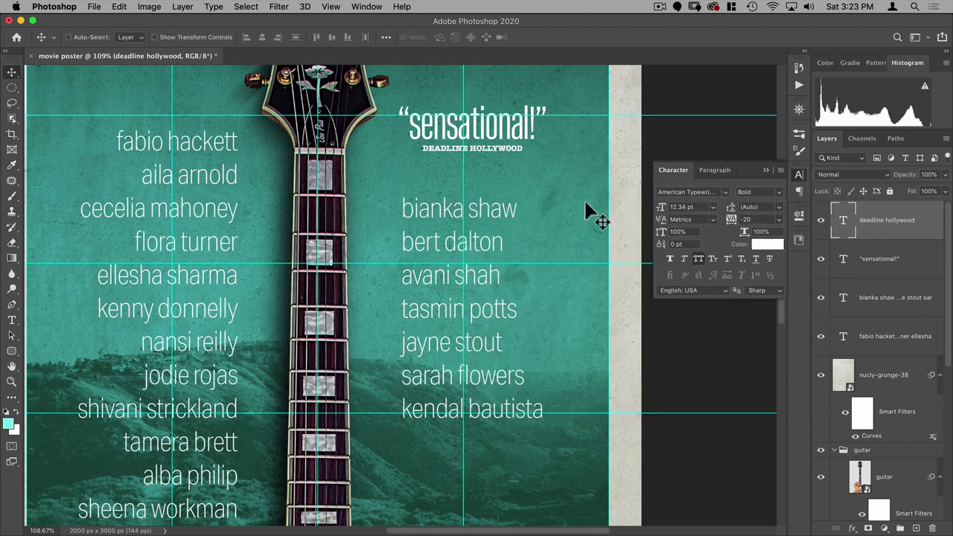
key("alt+BackSpace")
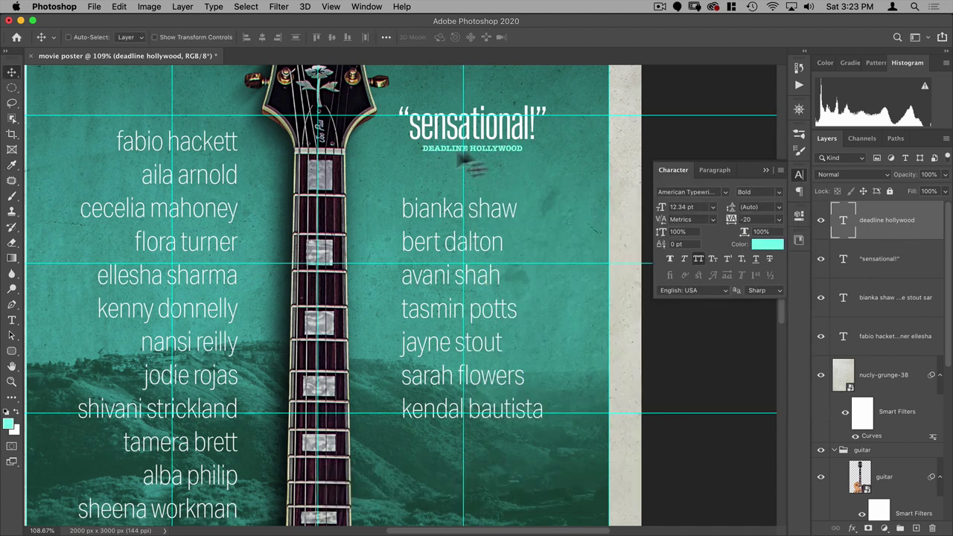
Change the font weight of both cast name columns to Light
scroll(472, 202, "down", 5)
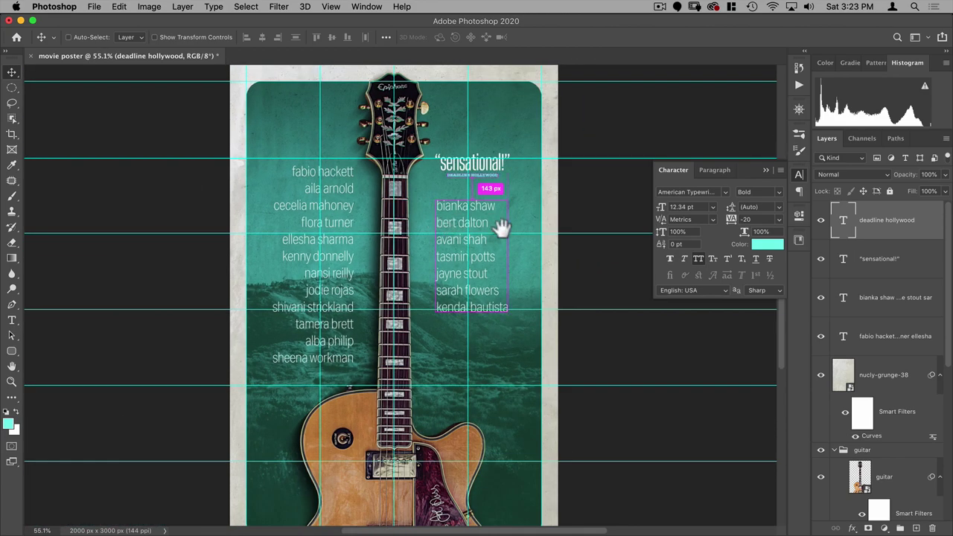
scroll(499, 223, "down", 3)
scroll(484, 202, "up", 1)
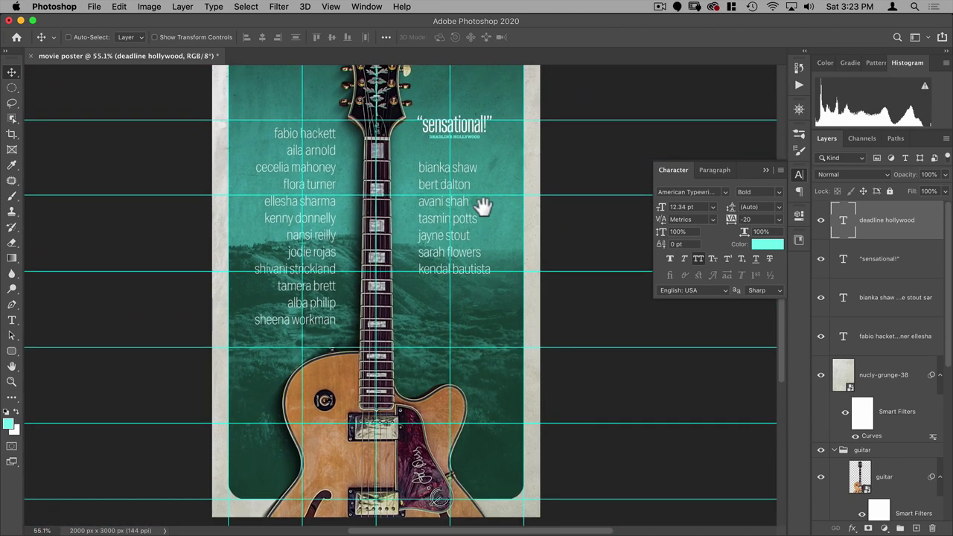
left_click(860, 306)
left_click(871, 341, "shift")
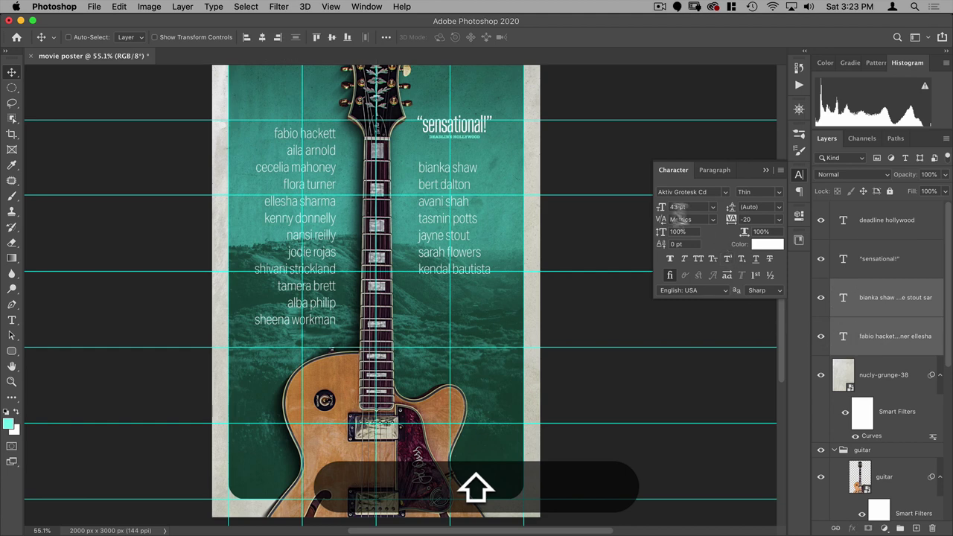
left_click(777, 194)
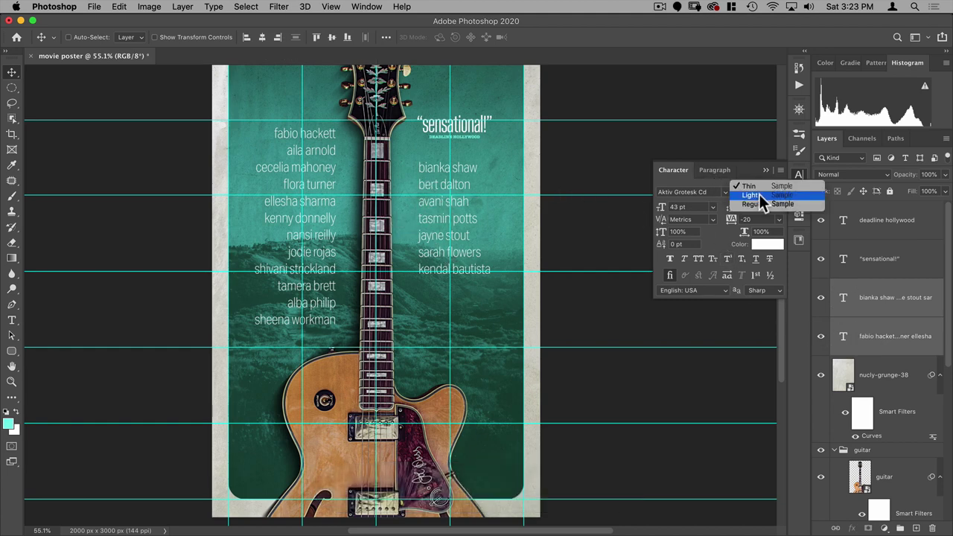
left_click(759, 193)
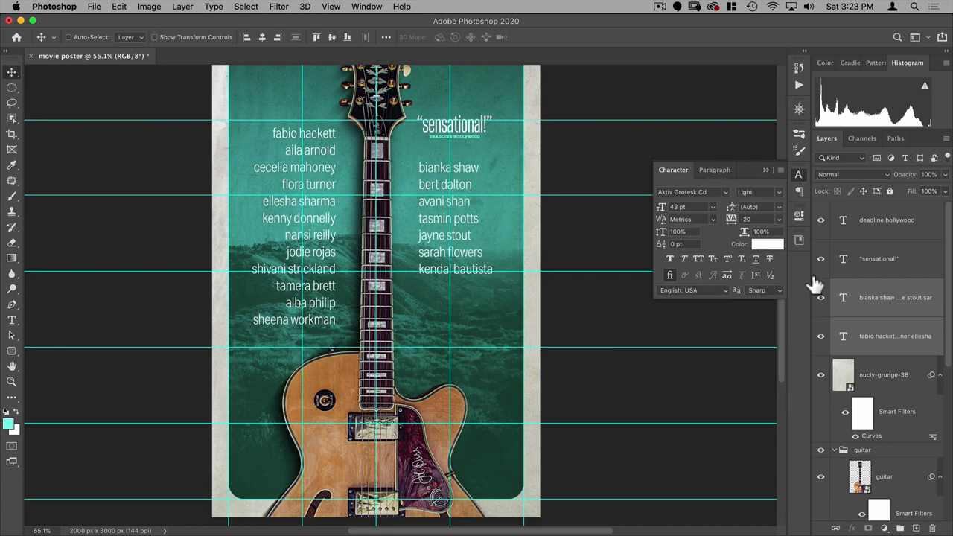
left_click(796, 176)
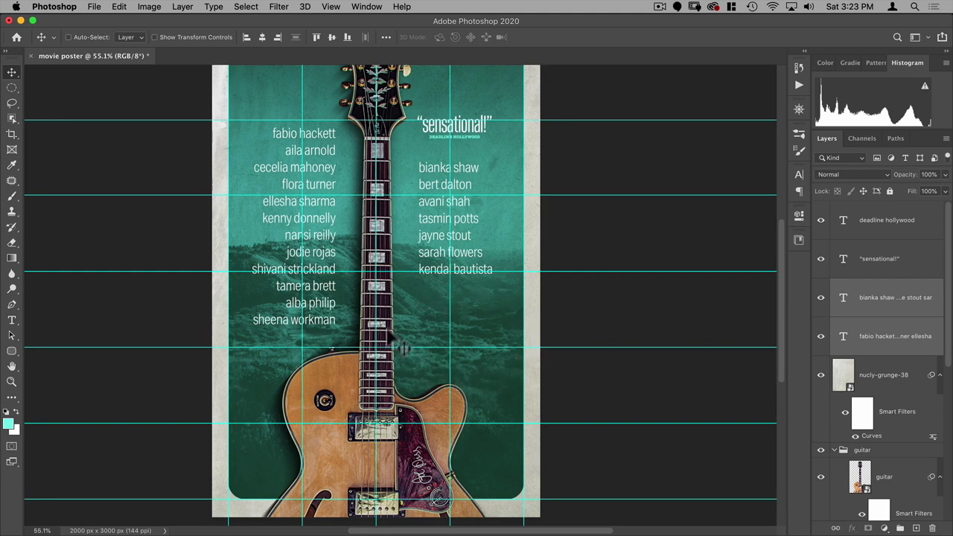
Deselect all layers and set the type for new text to ModernoFBComp Semibold at 150 pt
left_click(878, 230)
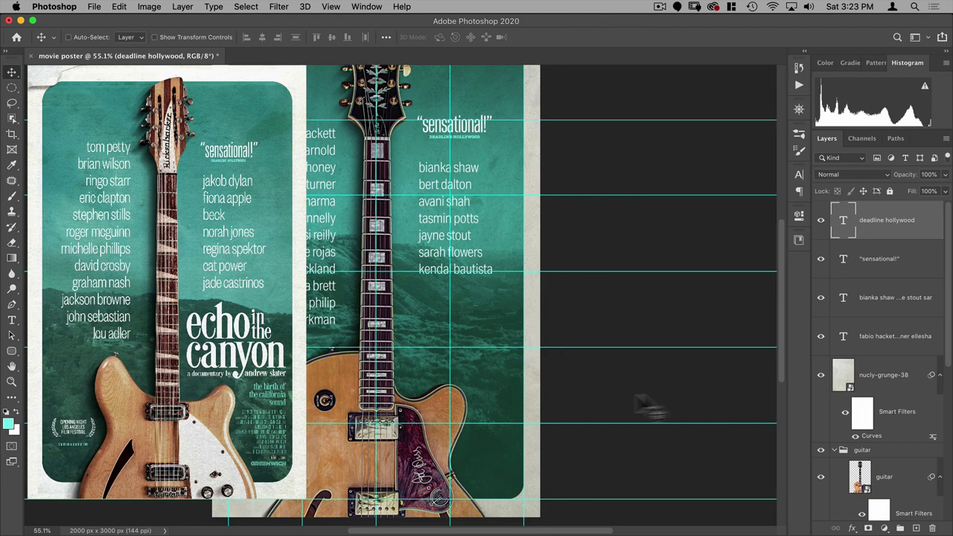
key("super+space")
left_click_drag(482, 340, 552, 276)
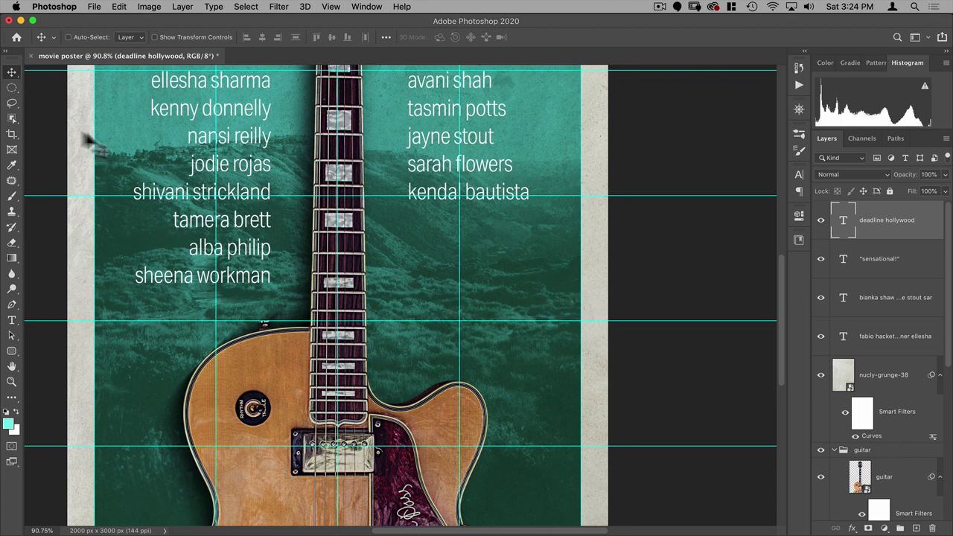
left_click(12, 320)
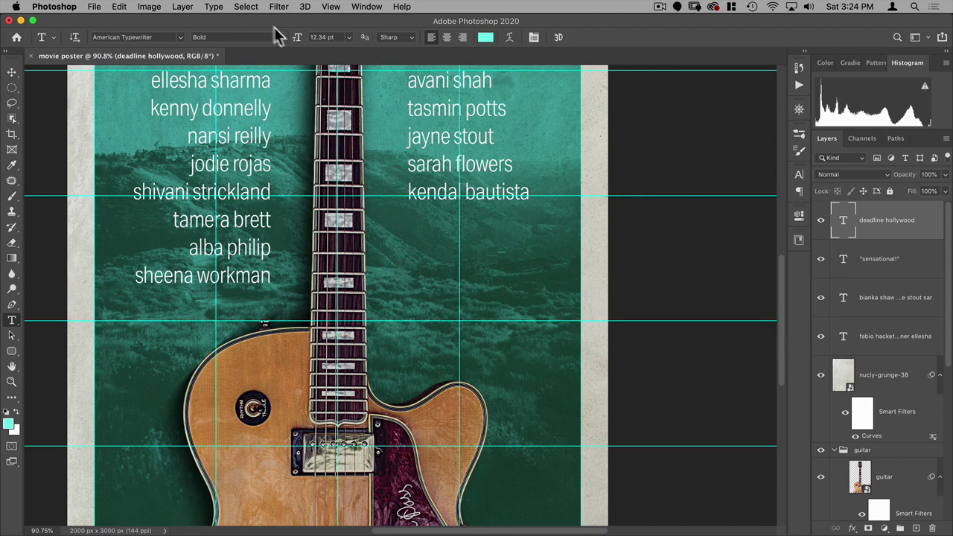
left_click(248, 7)
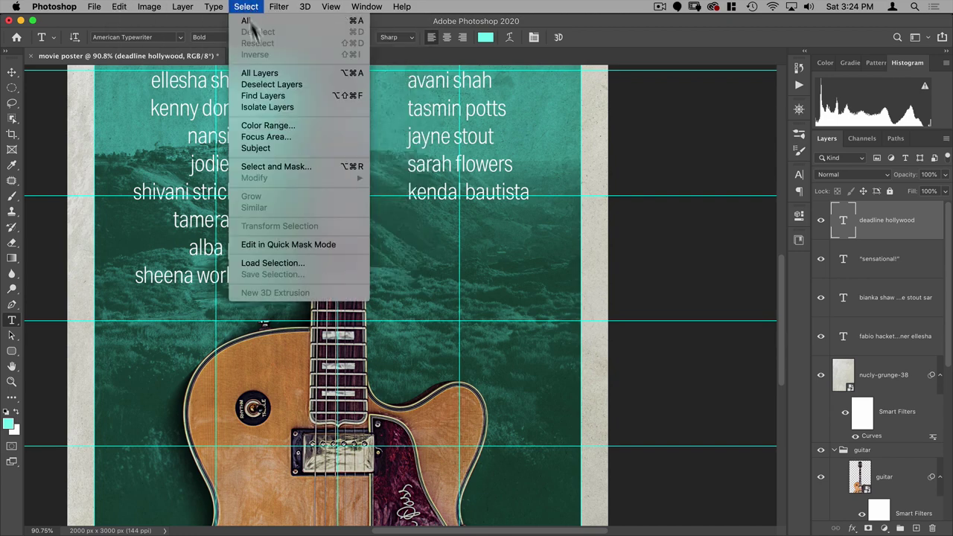
left_click(258, 84)
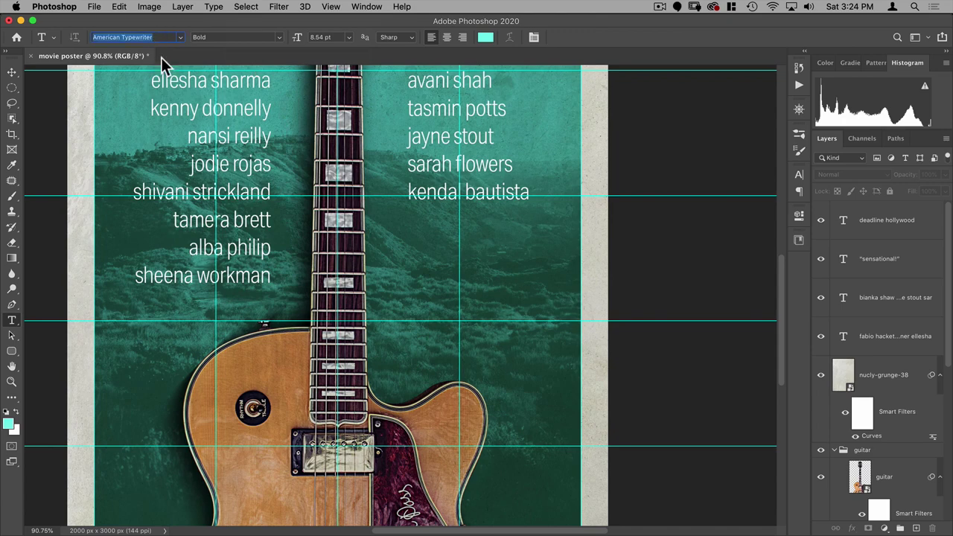
type("modern")
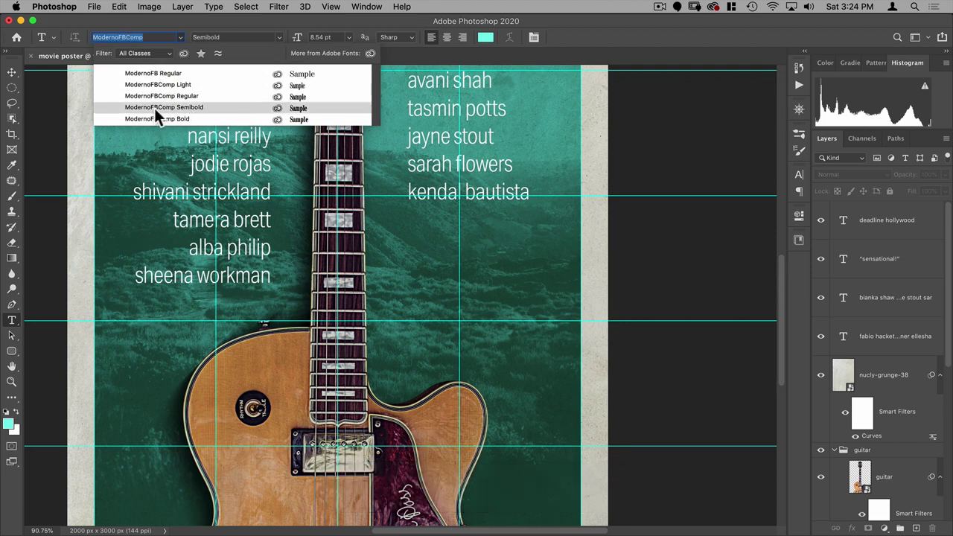
left_click(200, 106)
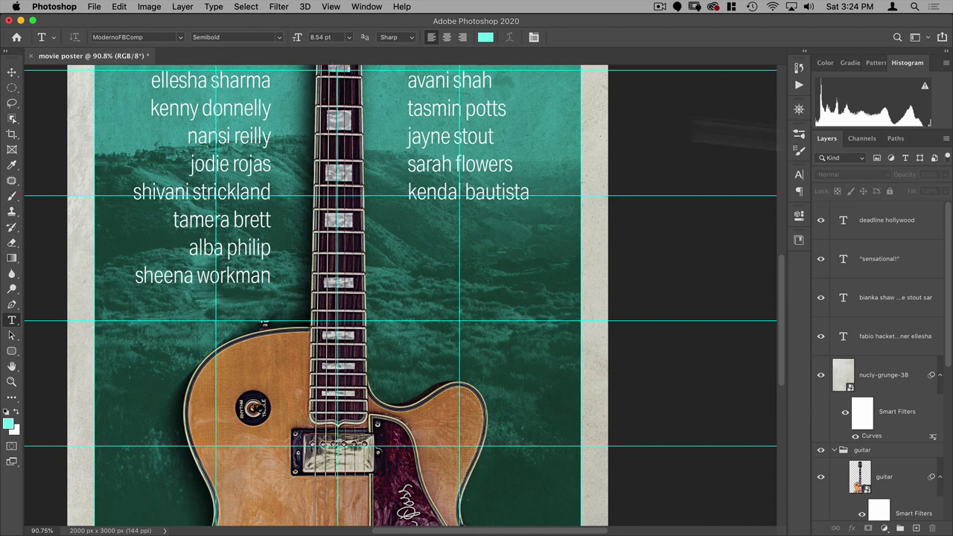
left_click(334, 37)
type("1500")
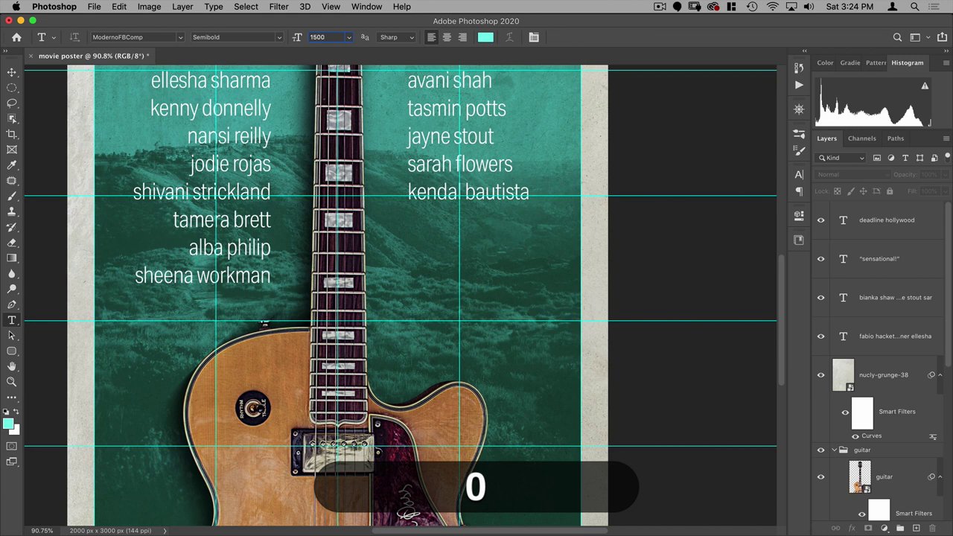
key("Tab")
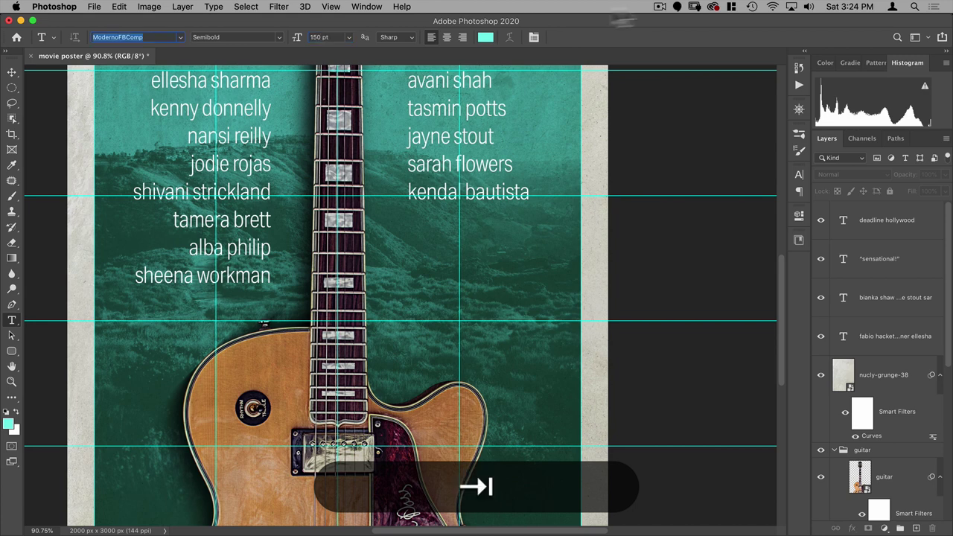
Add the title word “echo” on its own text layer beneath the right cast column, with All Caps switched off
left_click(427, 259)
type("e")
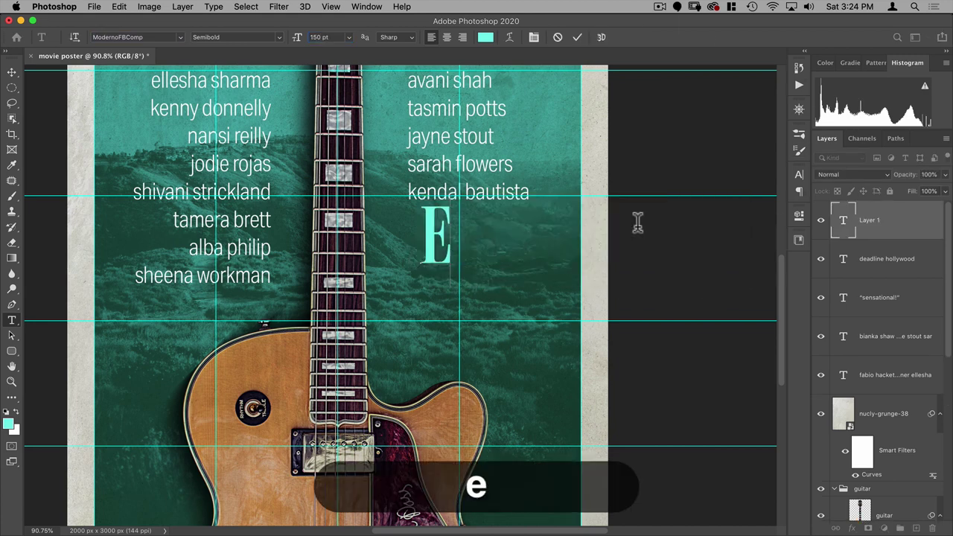
key("shift+BackSpace")
type("ECHO")
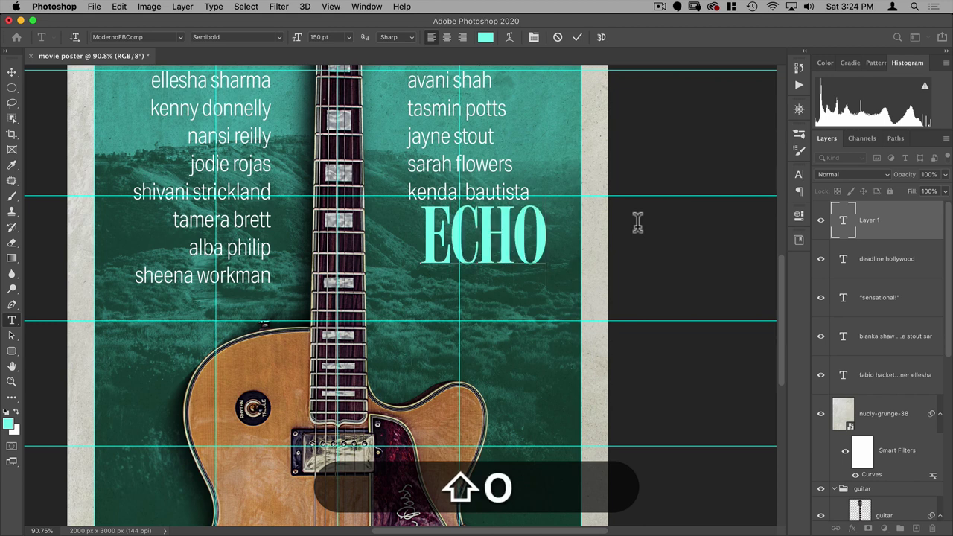
key("shift+BackSpace")
key("shift+BackSpace")
key("BackSpace")
key("BackSpace")
type("ECHO")
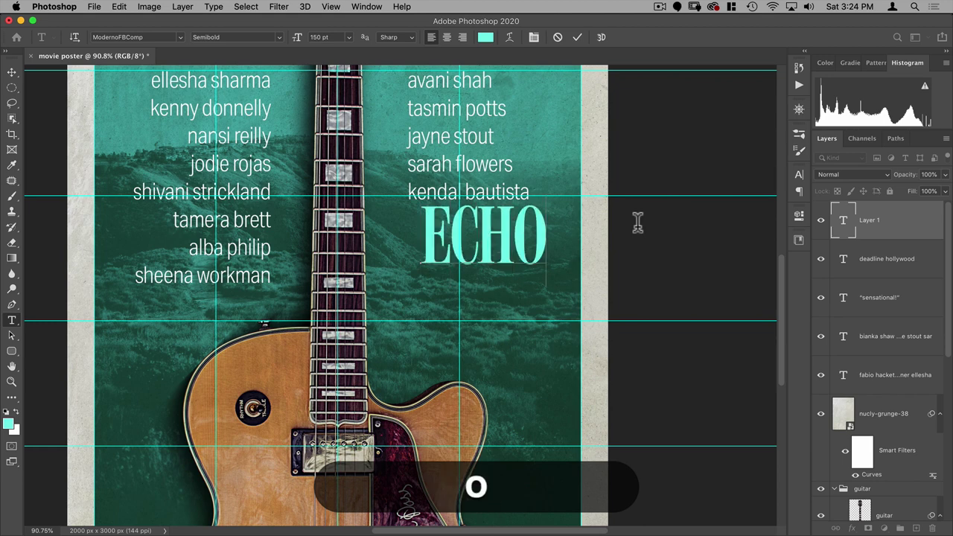
left_click(535, 39)
key("super+a")
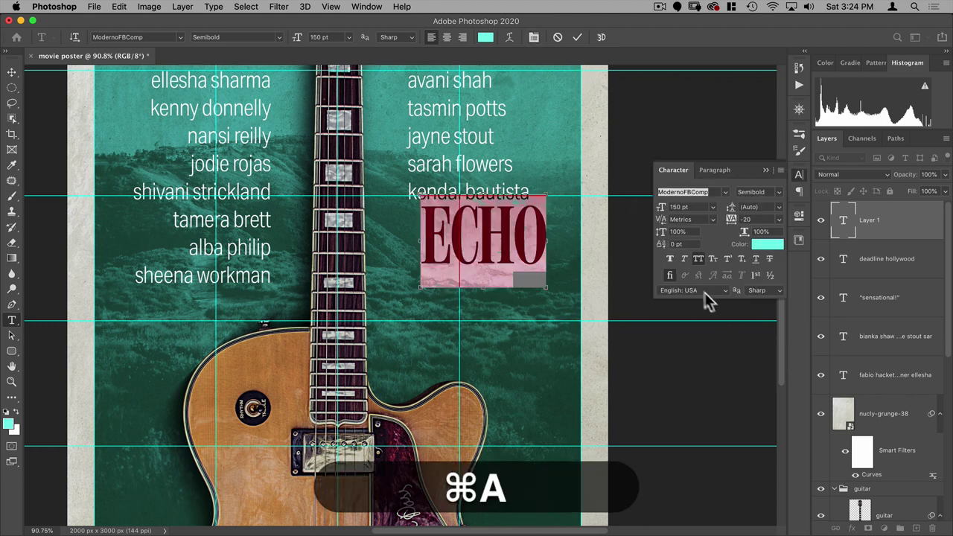
left_click(699, 259)
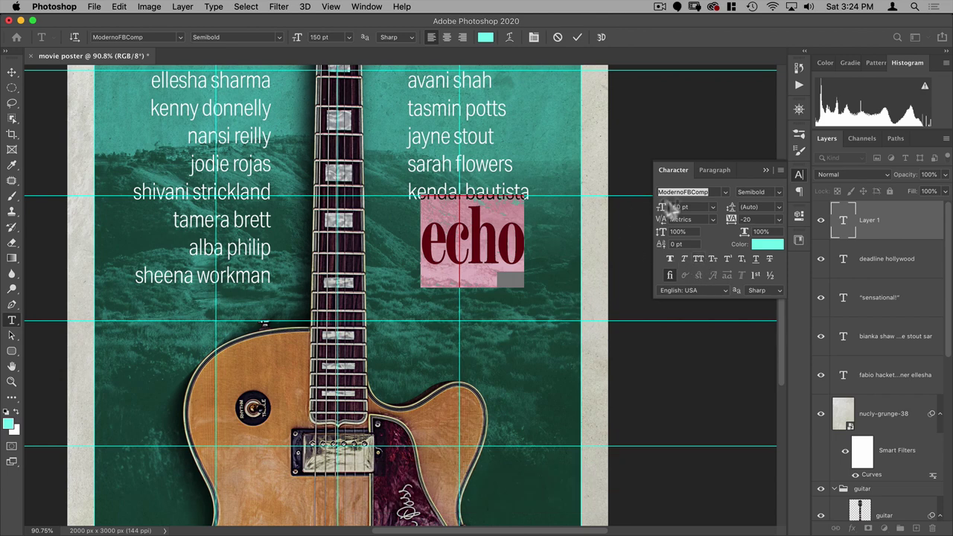
Recolour the “echo” text white, ffffff, and commit the text layer
left_click(767, 244)
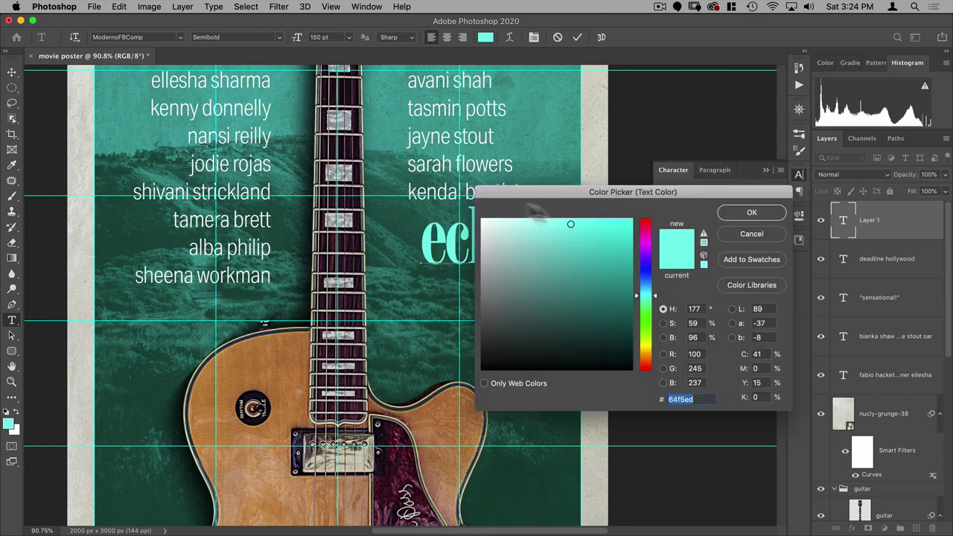
left_click(481, 217)
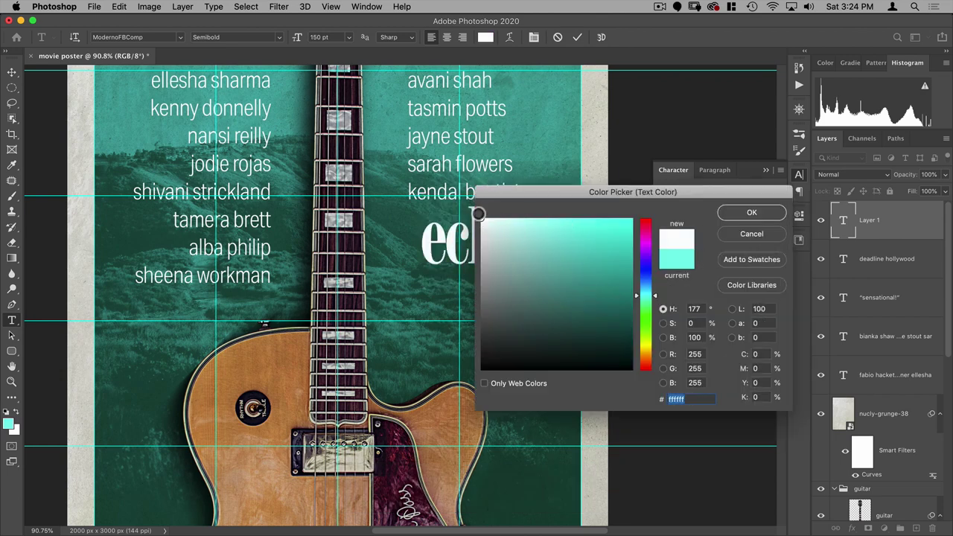
left_click(749, 214)
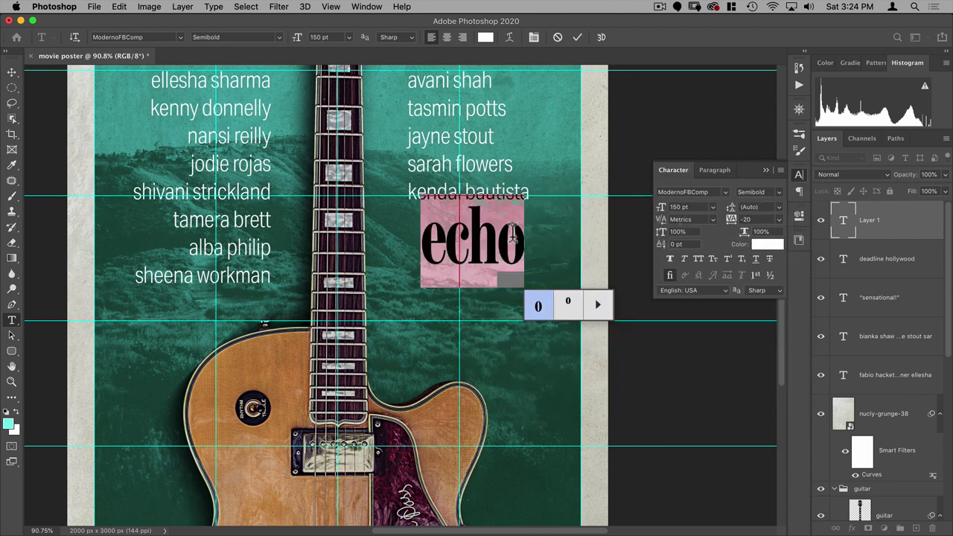
left_click(481, 235)
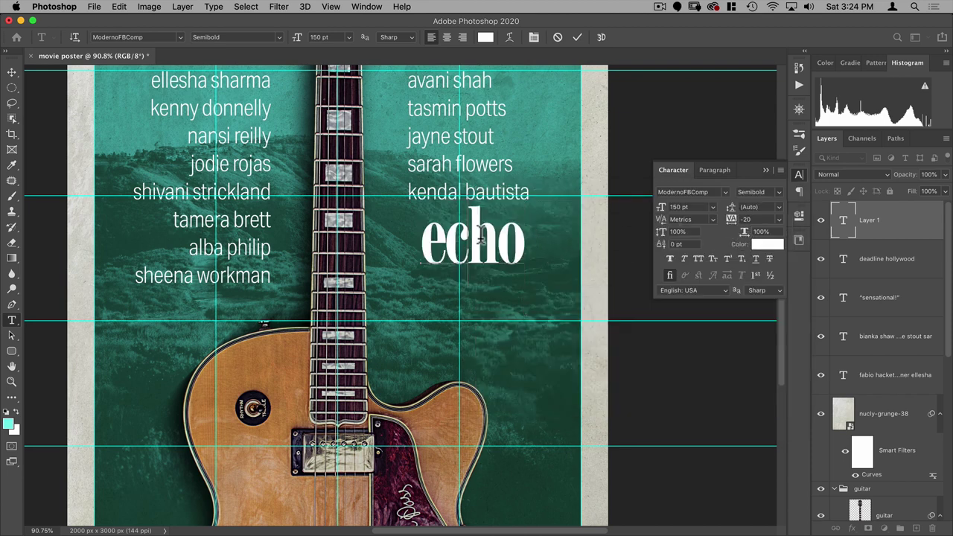
left_click(12, 72)
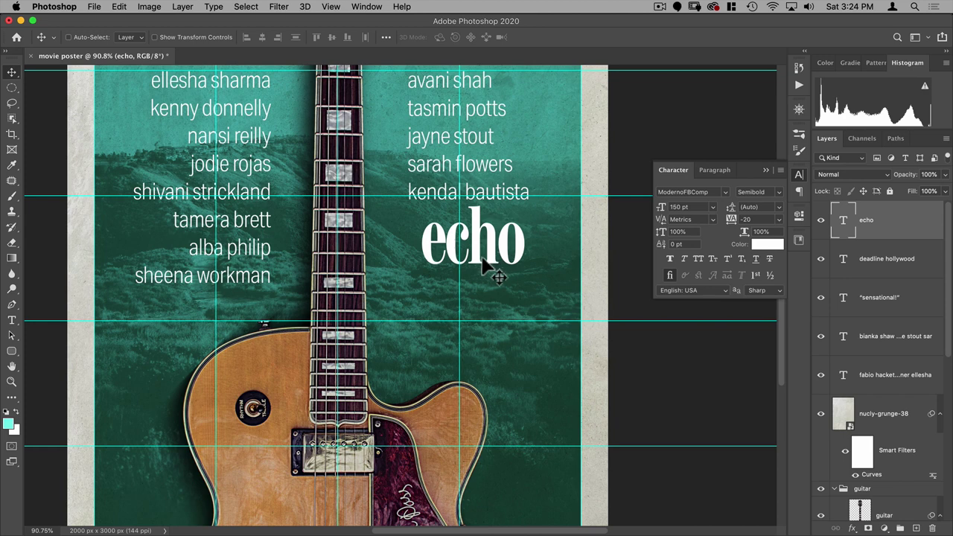
Shift “echo” down toward the guitar neck and place a duplicate directly below it that reads “crayon”
left_click_drag(483, 262, 439, 321)
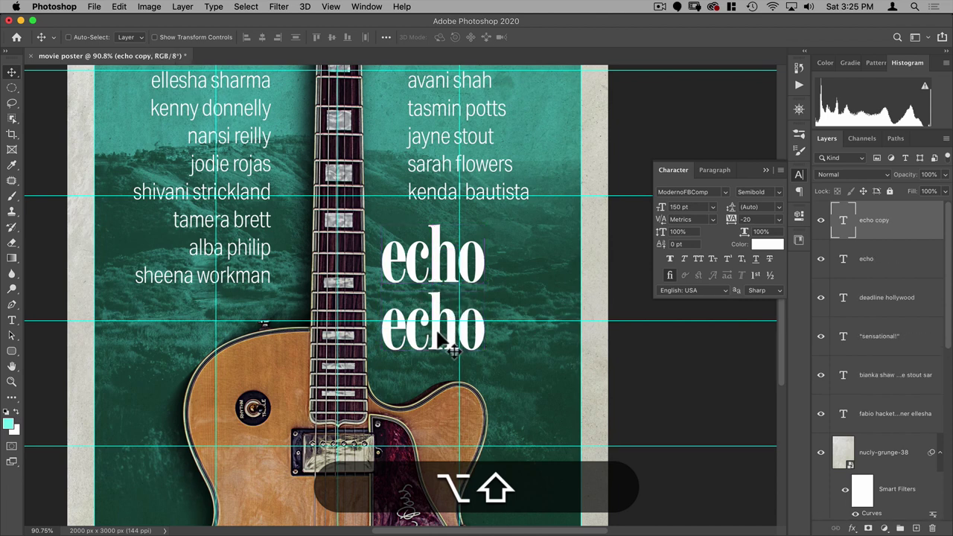
key("alt+shift+t")
left_click(438, 321)
key("super+a")
type("c")
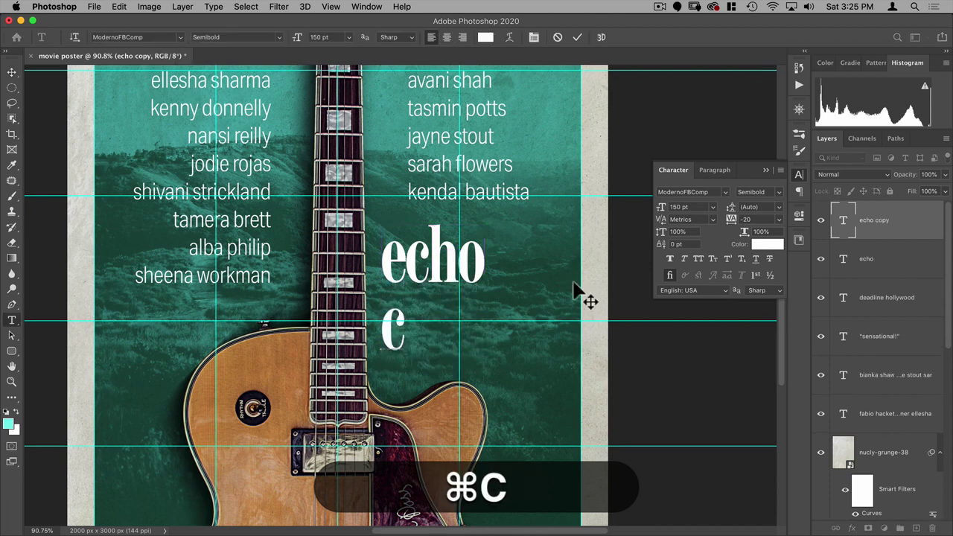
type("anyon")
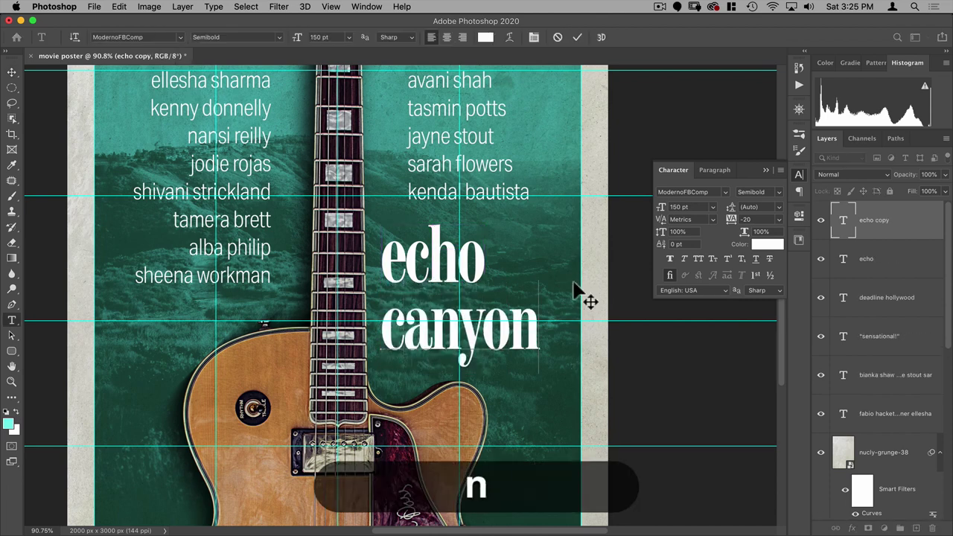
key("super+a")
type("crayon")
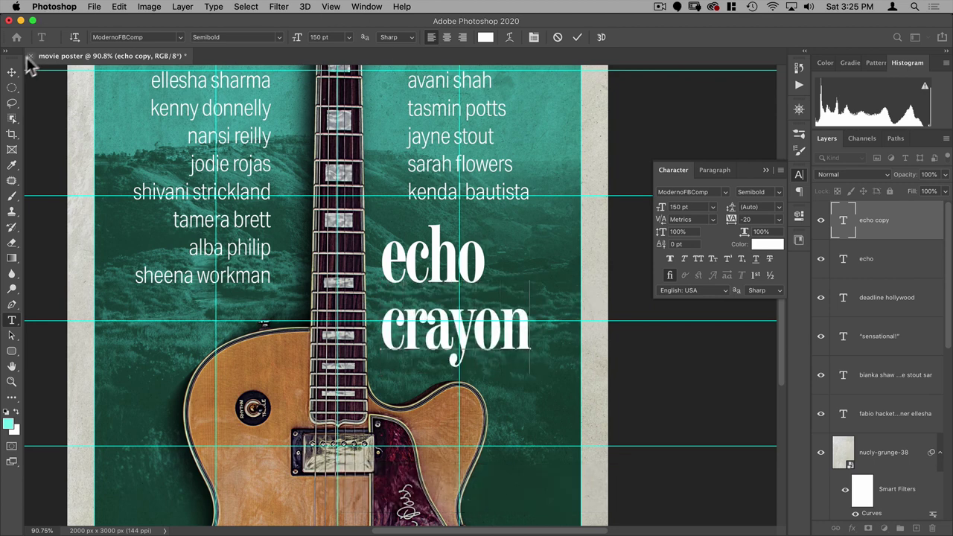
left_click(12, 72)
Replace the upper title word “echo” with “chew”
key("t")
left_click(430, 257)
key("super+a")
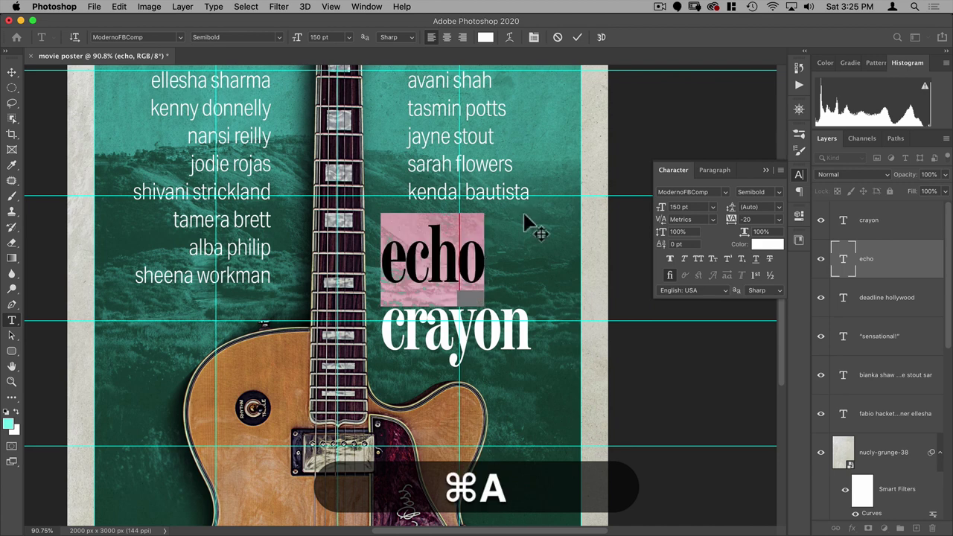
type("chew")
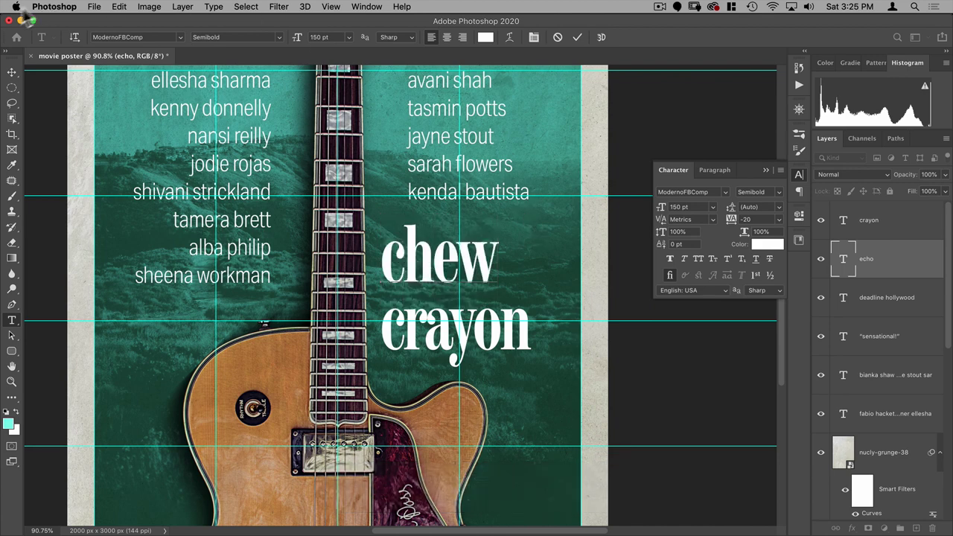
left_click(11, 72)
Move “crayon” straight up and nudge it so it sits tightly beneath “chew”
left_click(414, 331, "super")
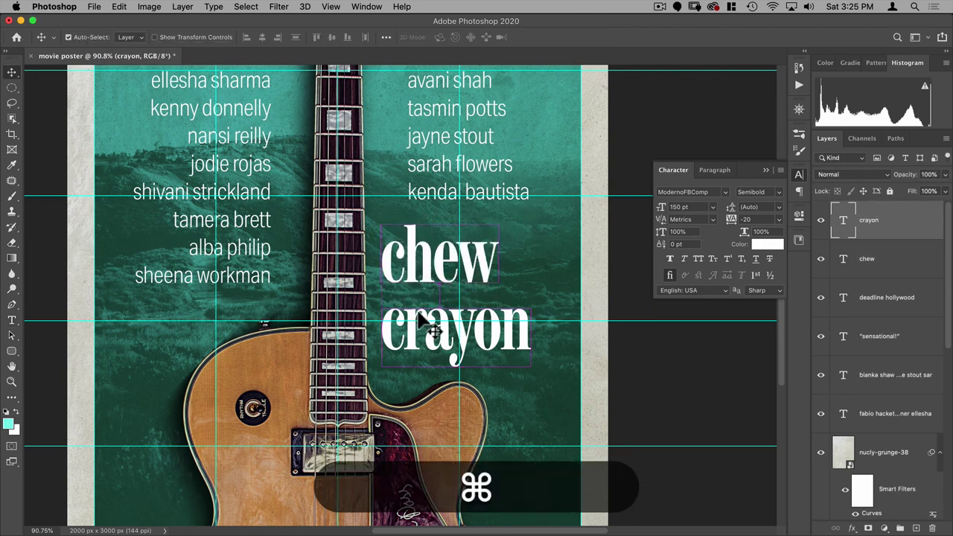
left_click_drag(422, 344, 423, 322)
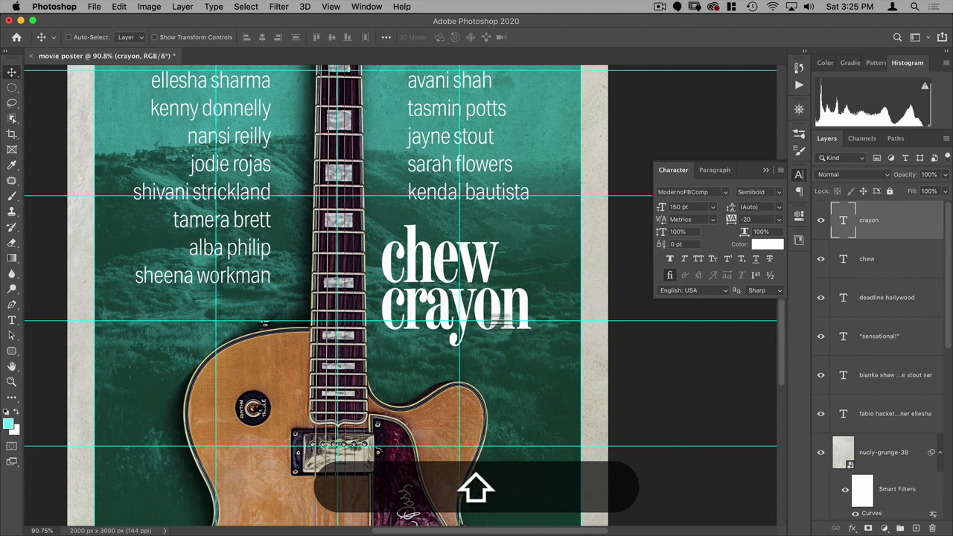
key("Up")
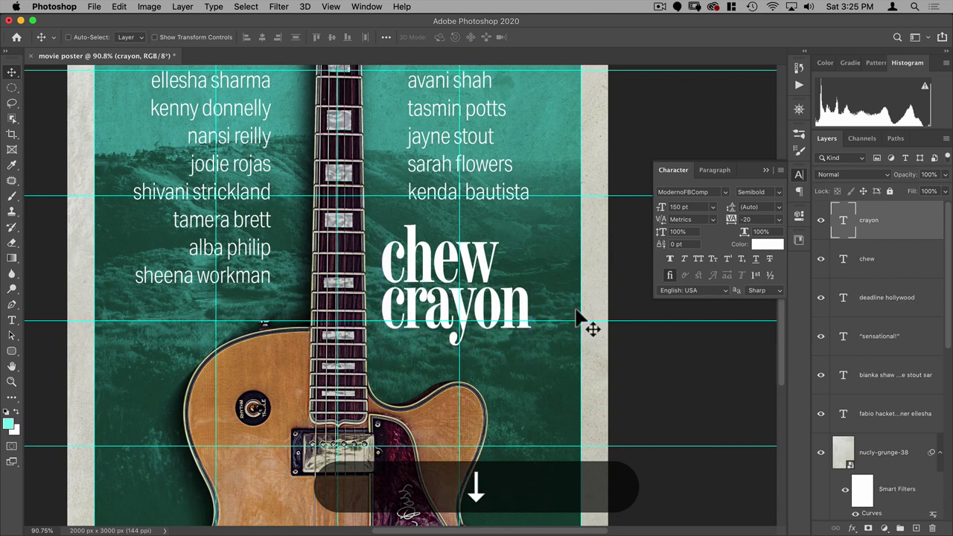
key("Up")
key("Up")
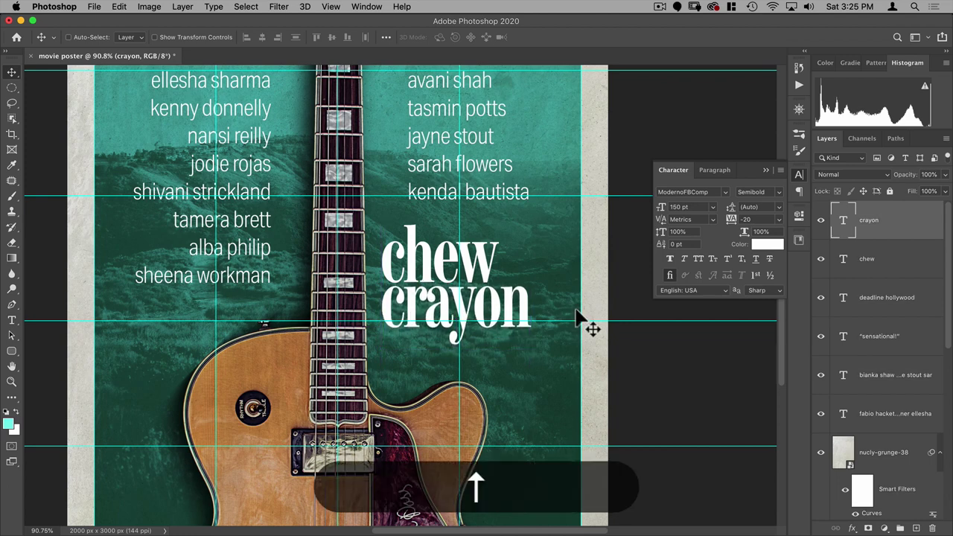
key("Down")
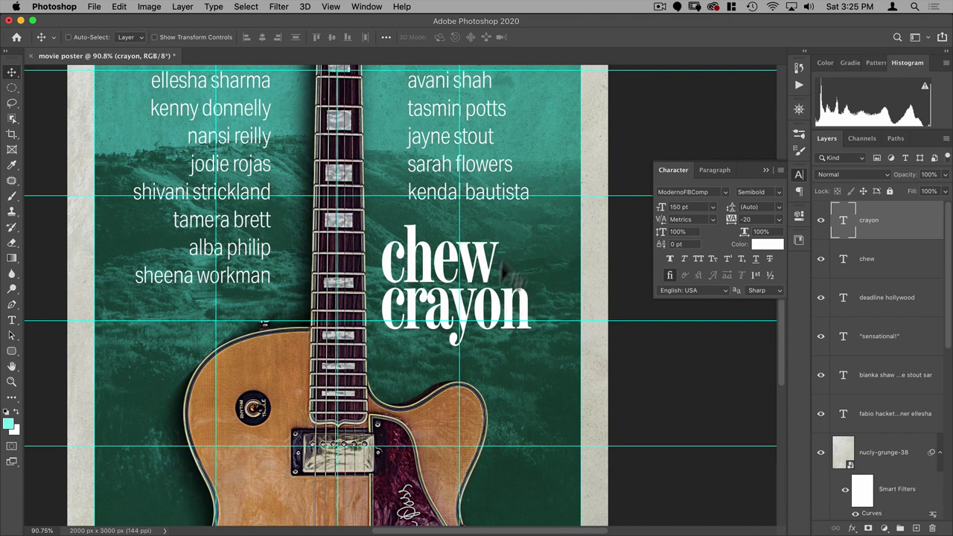
Duplicate “crayon” up over the end of “chew” and retype the copy as “on” and “the” on two lines
key("alt")
left_click_drag(499, 316, 554, 257)
key("alt+t")
key("super+a")
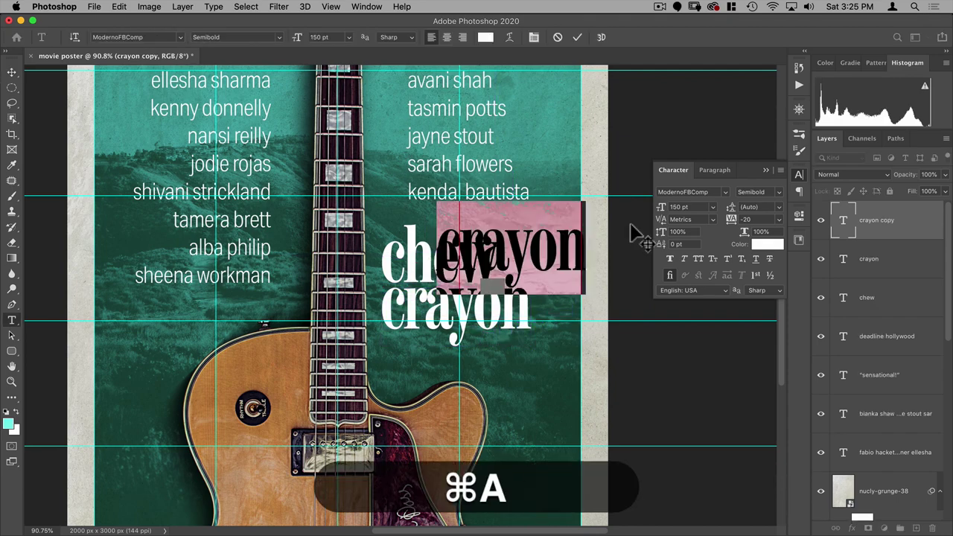
type("on")
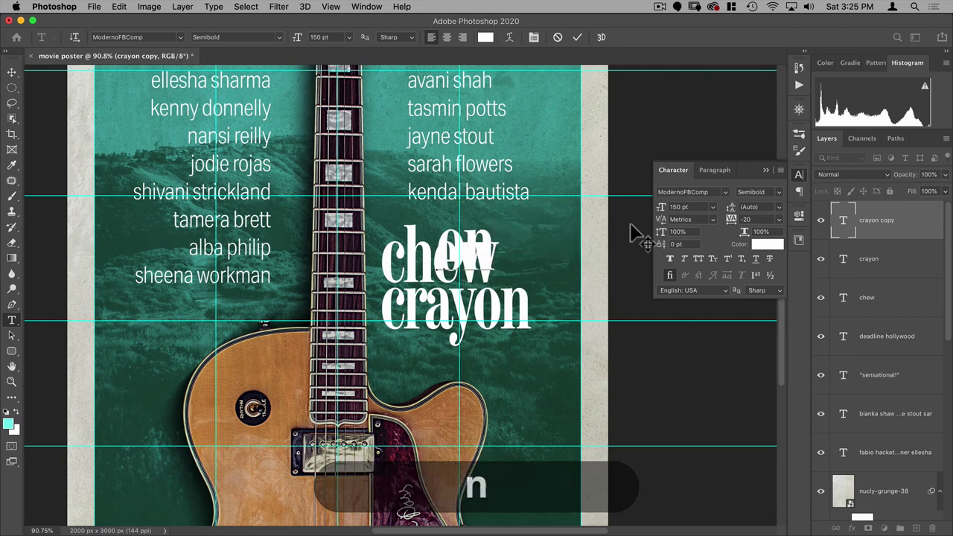
key("Return")
key("BackSpace")
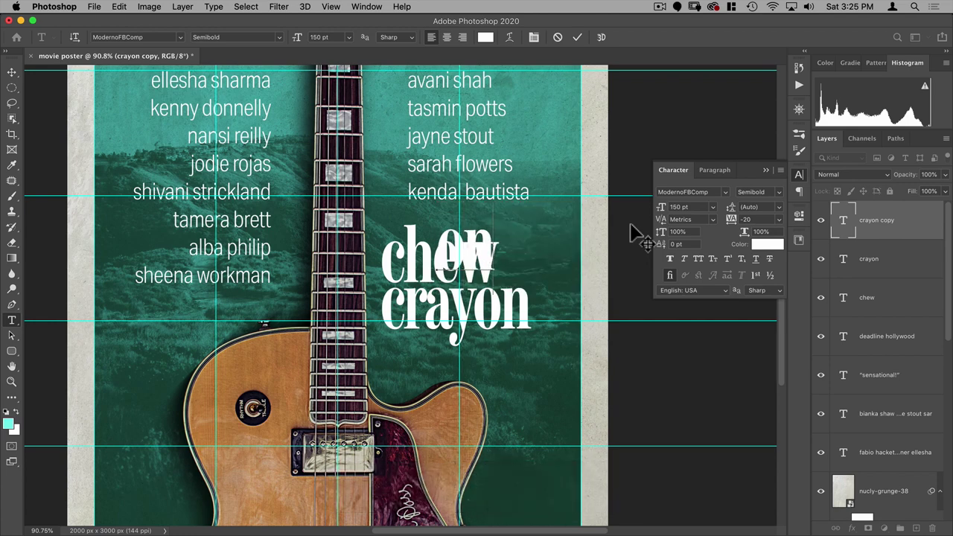
key("Return")
type("the")
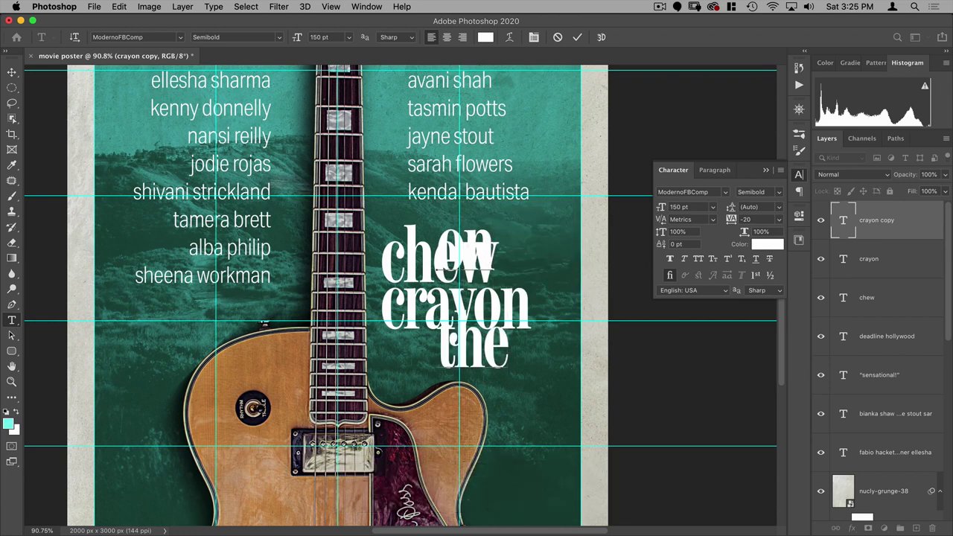
left_click(12, 73)
Scale the “on the” text down to about 56% and place it just beyond the end of “chew”
key("super+t")
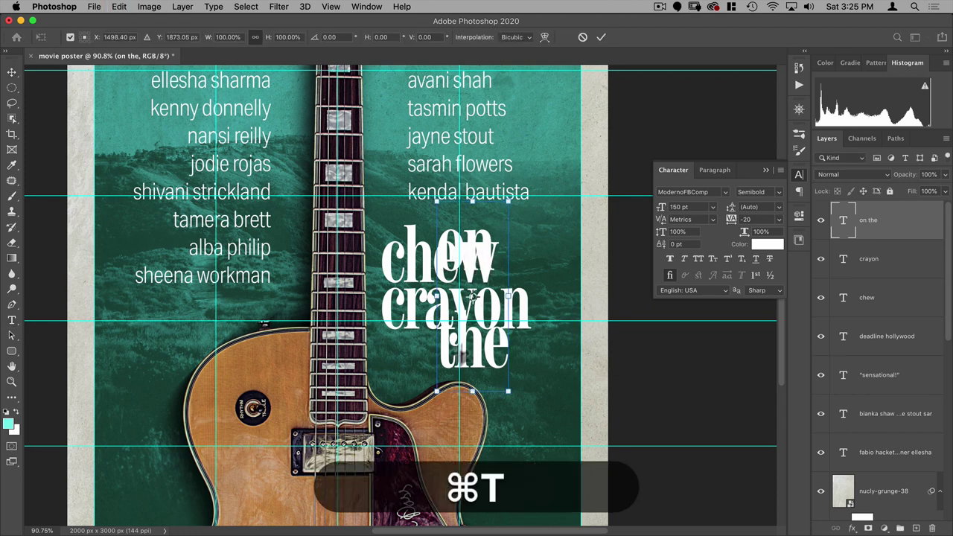
left_click_drag(439, 368, 469, 306)
left_click_drag(493, 277, 530, 275)
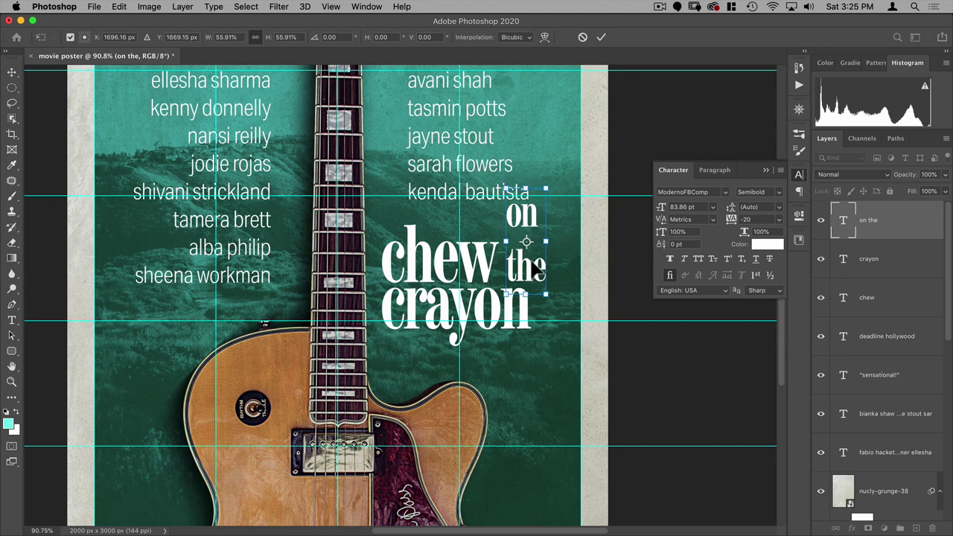
key("Return")
Tighten the leading of the two-line “on the” text to 57.81 pt
key("t")
key("super+a")
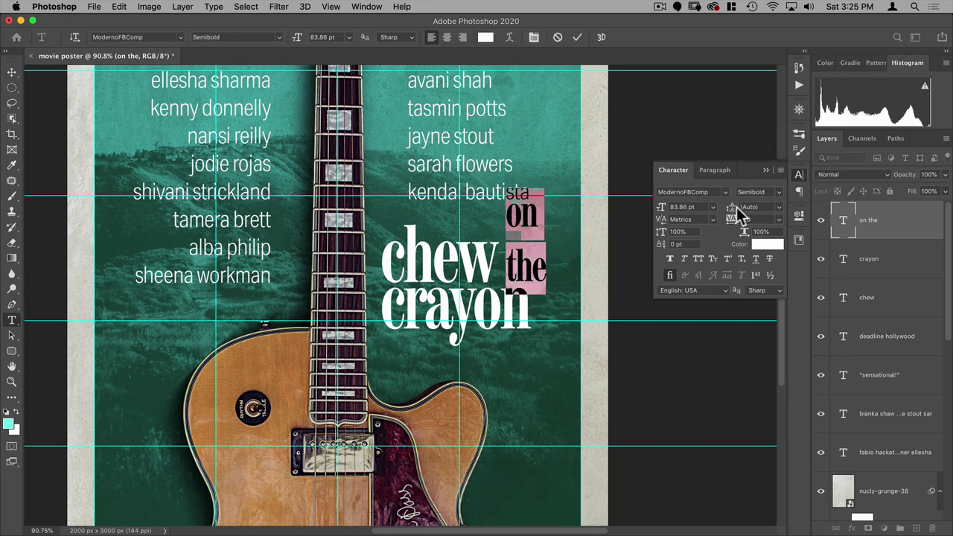
left_click_drag(734, 212, 707, 209)
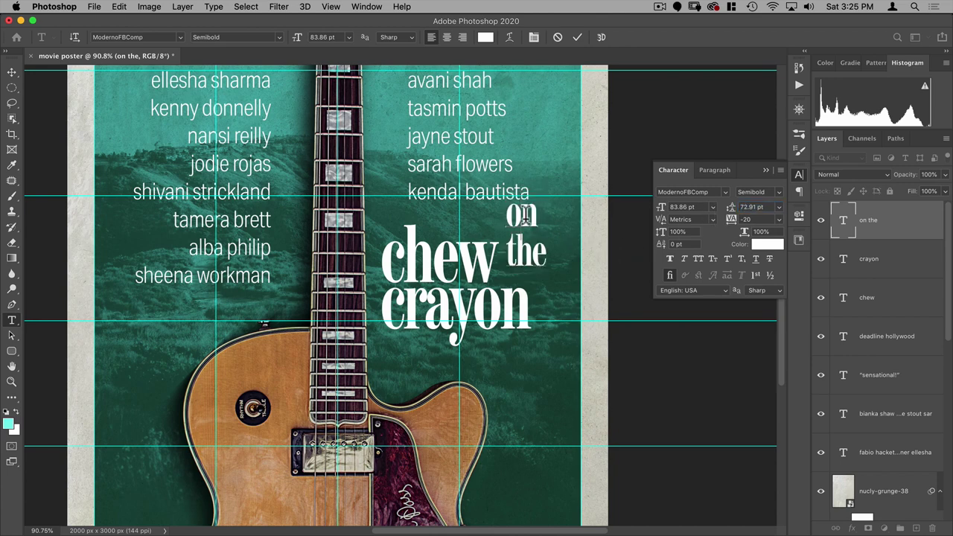
key("super+a")
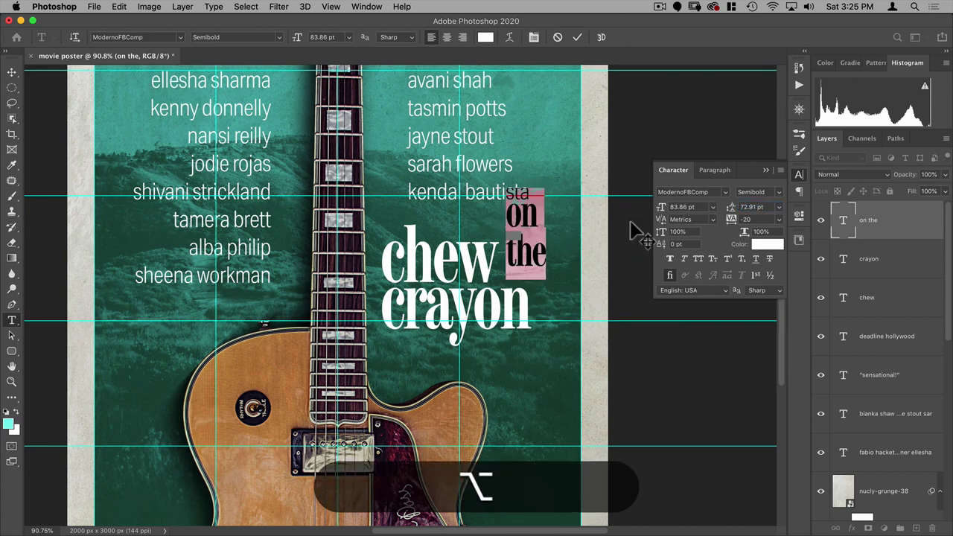
key("alt+Up")
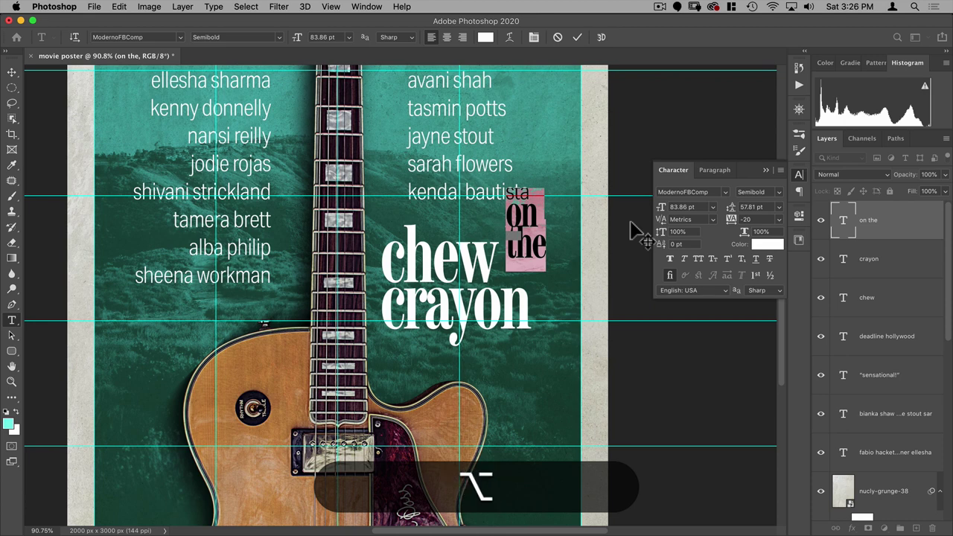
left_click(9, 67)
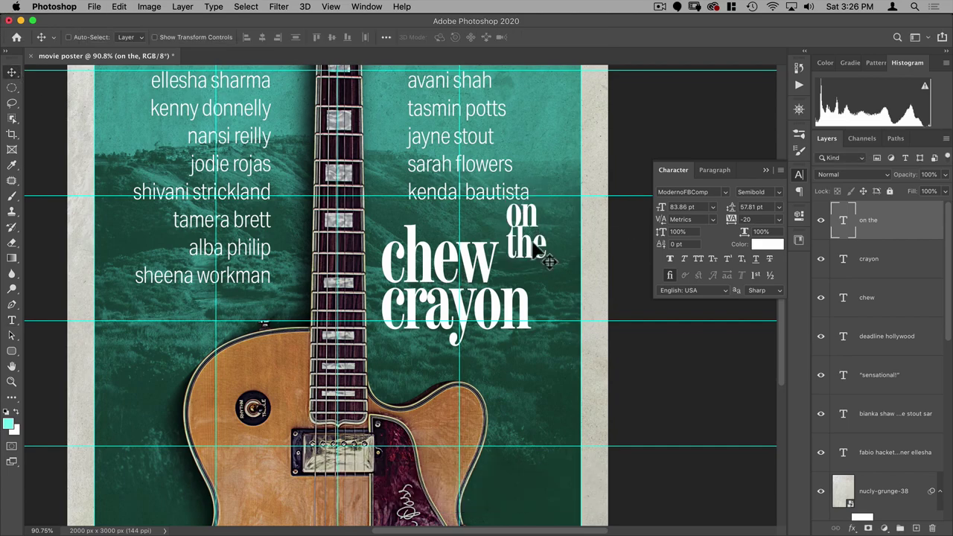
Align the top of “on” with the lowercase height of “chew” and scale “on the” to about 81%
scroll(547, 261, "up", 5)
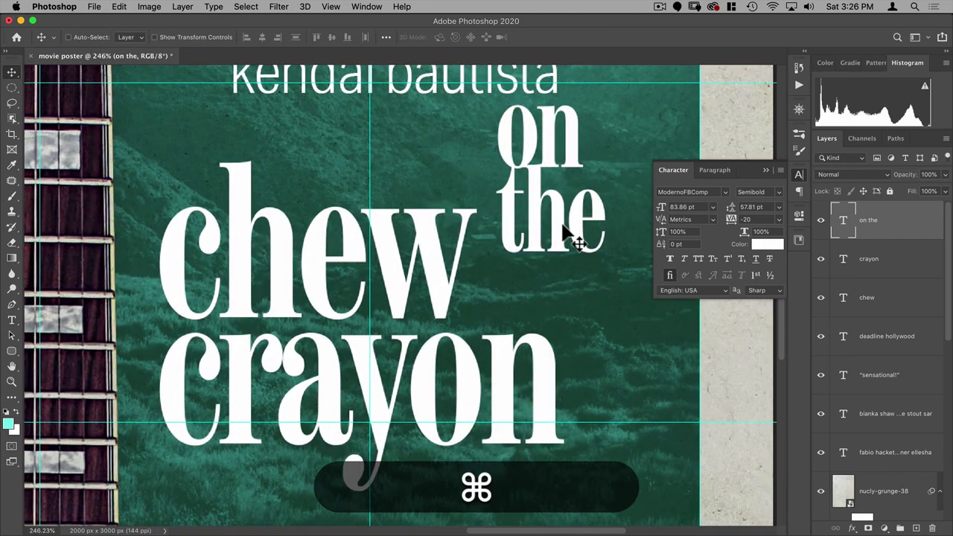
left_click_drag(551, 221, 489, 326)
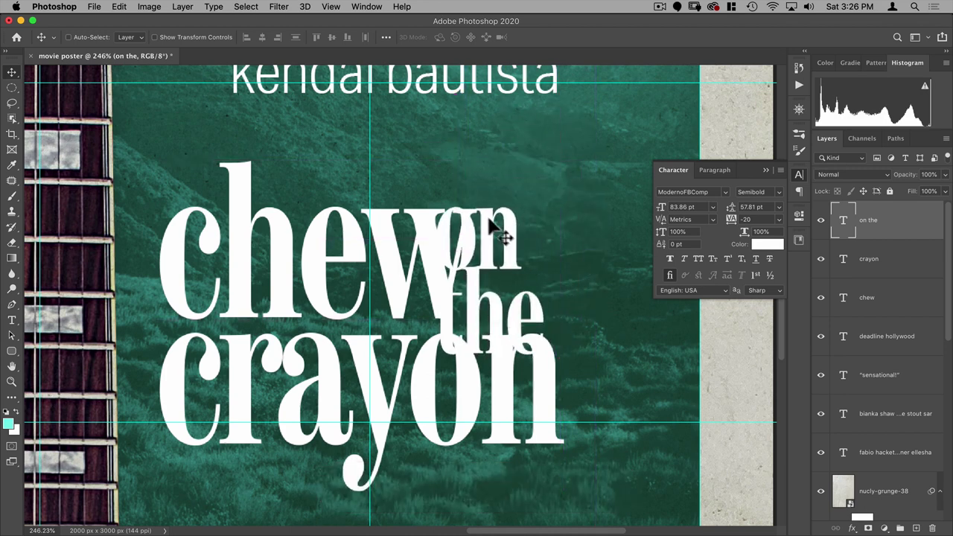
key("super+t")
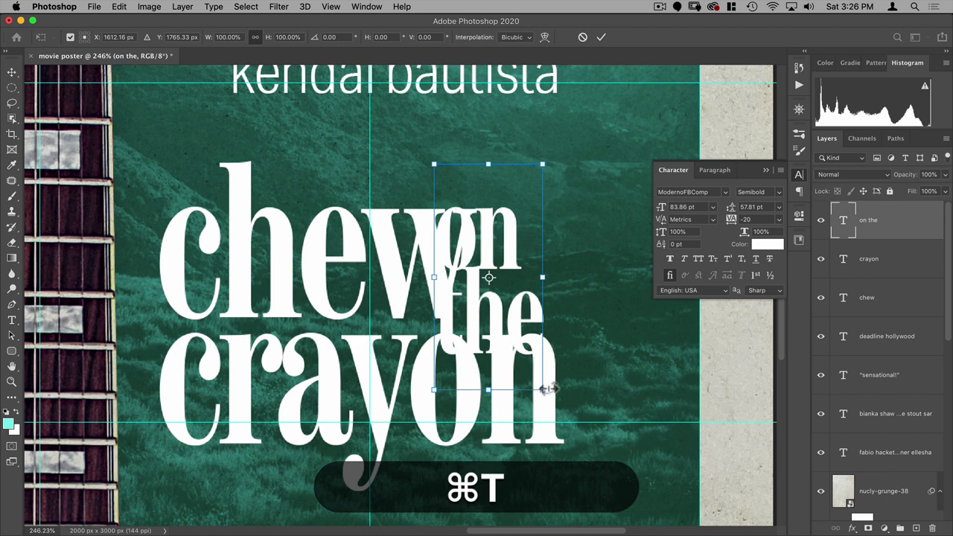
left_click(476, 211, "alt")
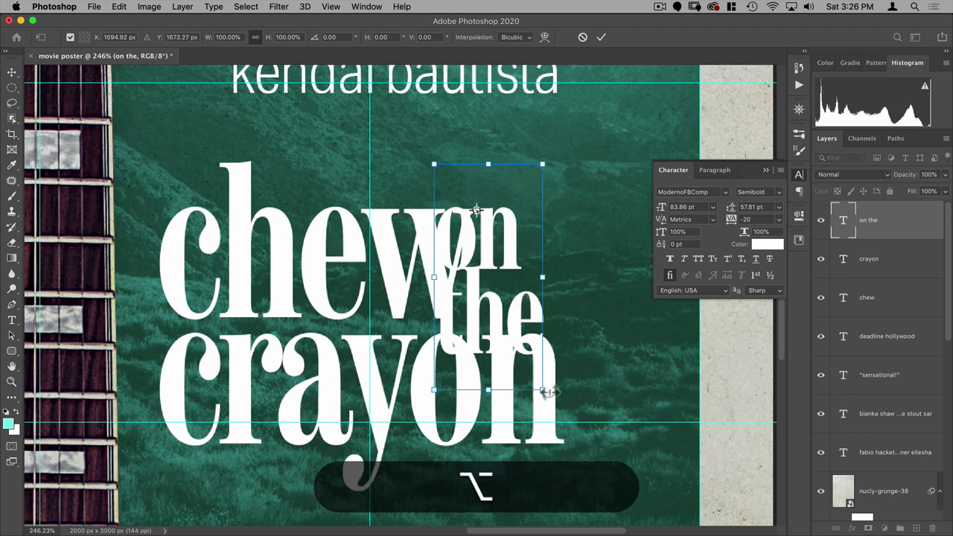
left_click_drag(546, 391, 512, 353)
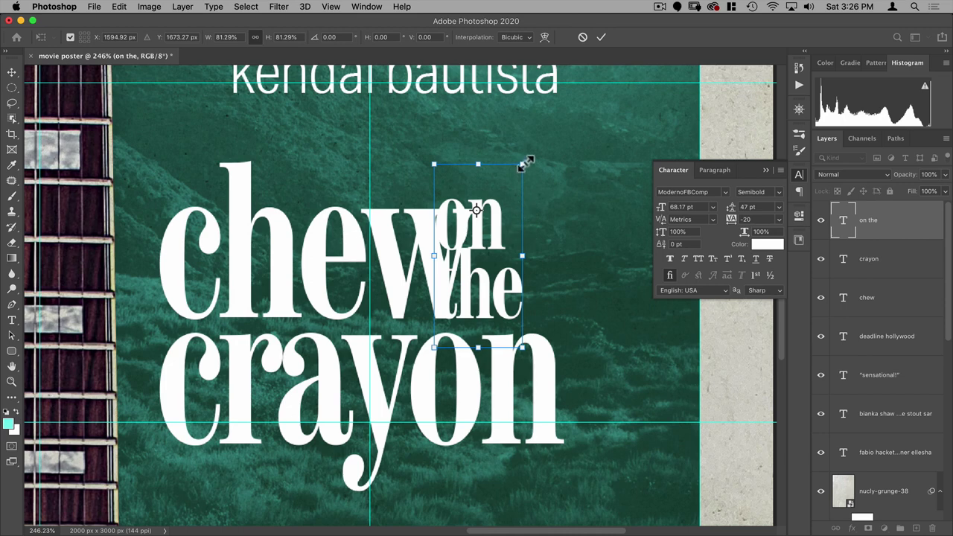
Shrink “on the” to 63.16 pt from its baseline and fit it snugly after “chew”, above the end of “crayon”
left_click(453, 318, "alt")
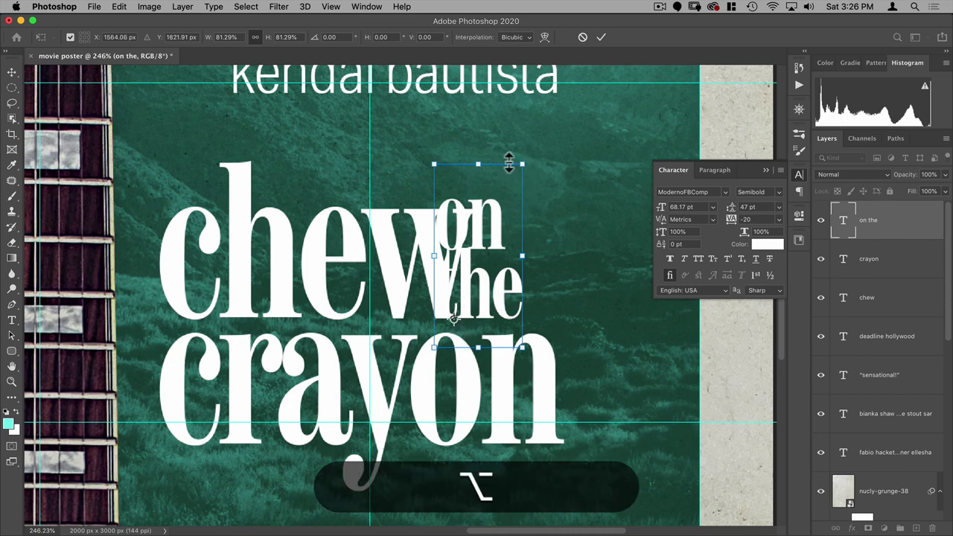
left_click_drag(523, 161, 519, 174)
left_click_drag(491, 230, 527, 234)
key("Return")
Scale “chew”, “on the” and “crayon” together to about 122%, keeping the title beside the guitar neck
scroll(494, 240, "down", 6)
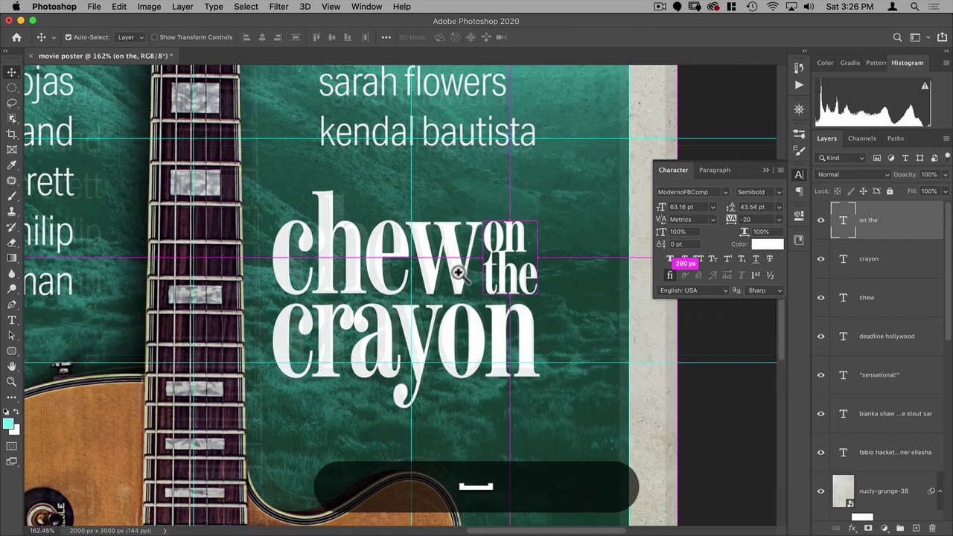
scroll(497, 278, "down", 3)
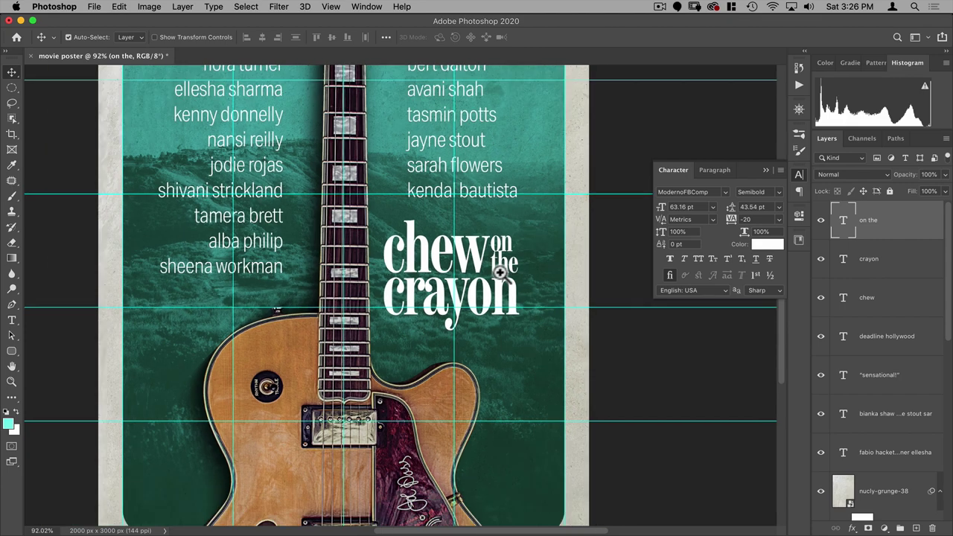
scroll(497, 278, "down", 1)
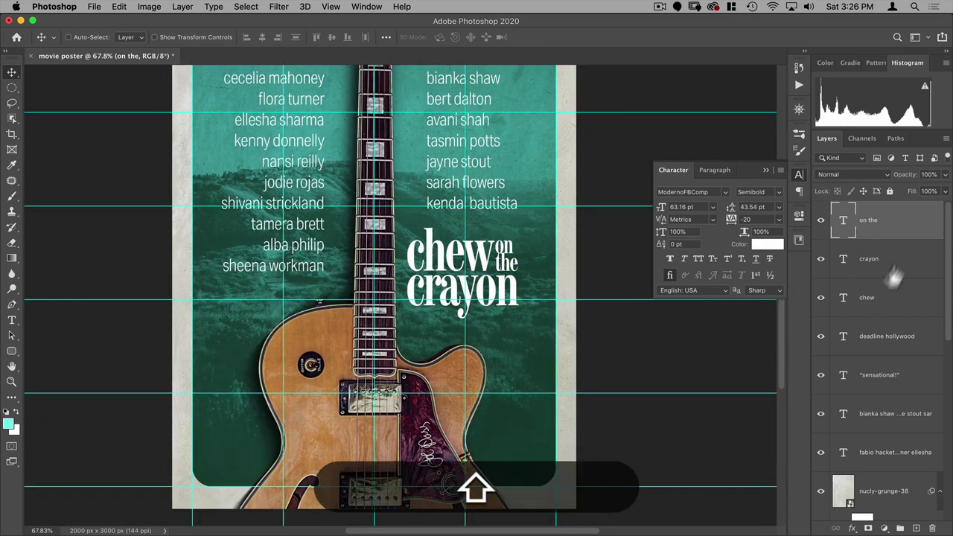
left_click(871, 297, "shift")
key("super+t")
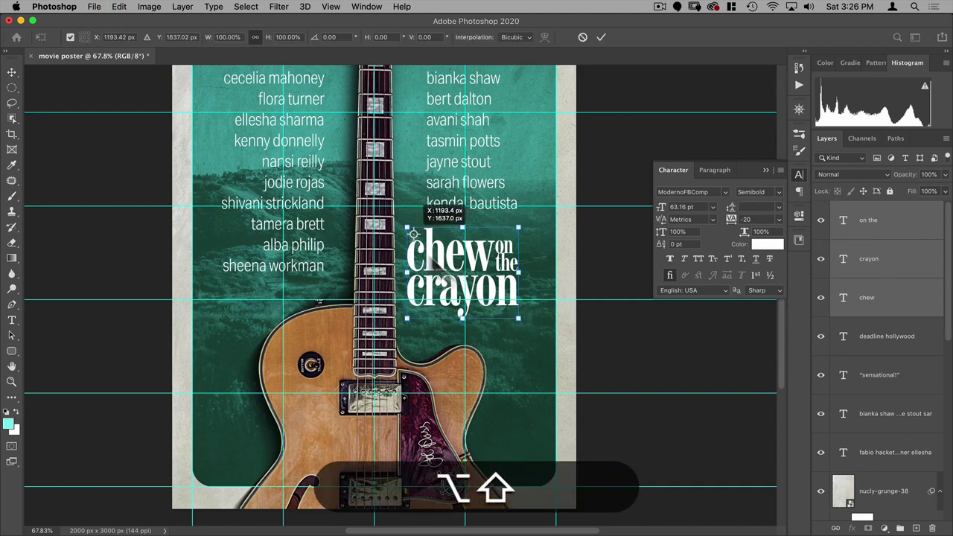
left_click_drag(414, 236, 413, 235)
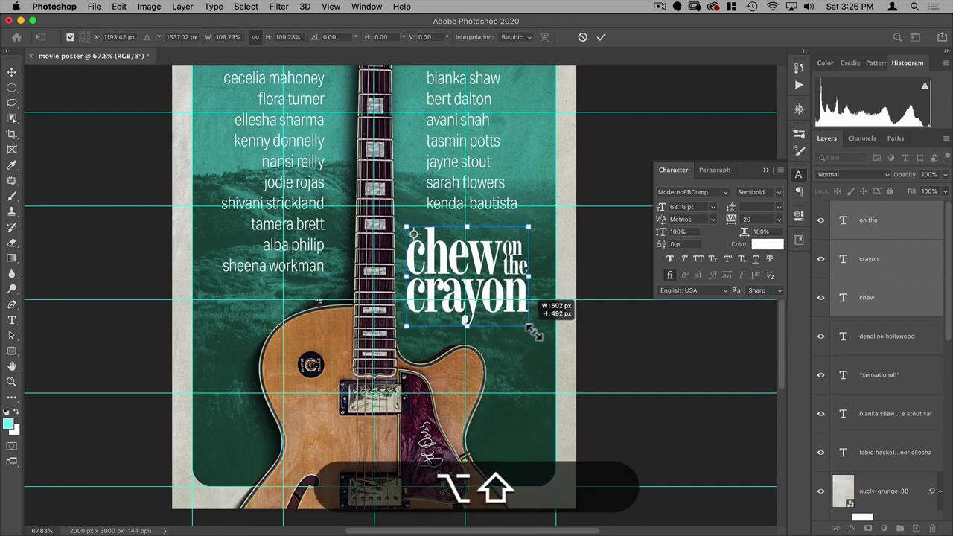
left_click_drag(541, 338, 544, 342)
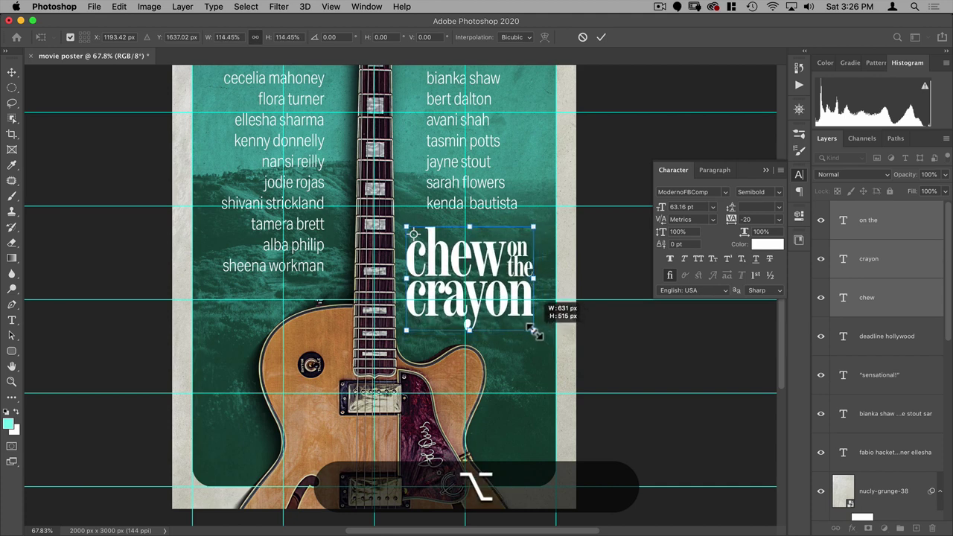
left_click_drag(534, 332, 539, 335)
left_click_drag(506, 265, 514, 268)
left_click_drag(450, 232, 402, 218)
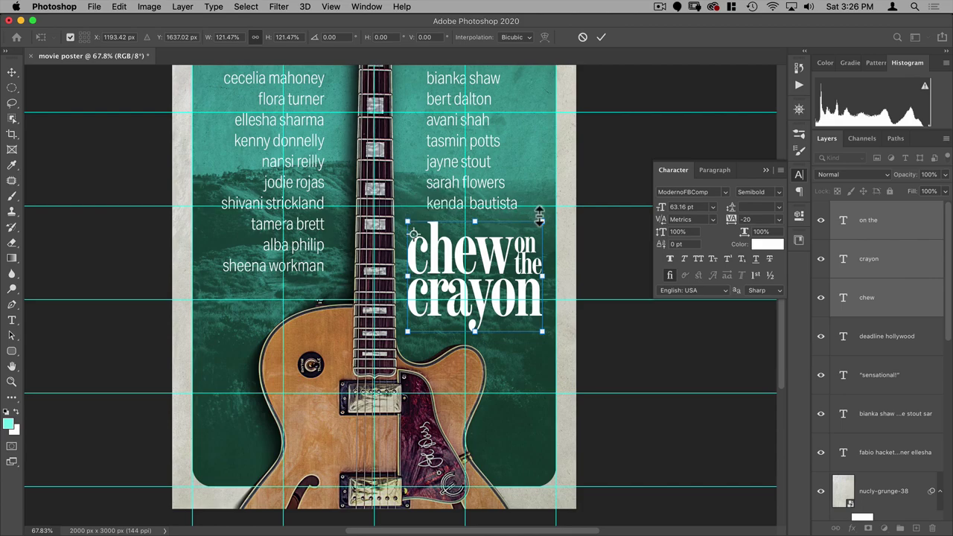
left_click_drag(542, 217, 542, 217)
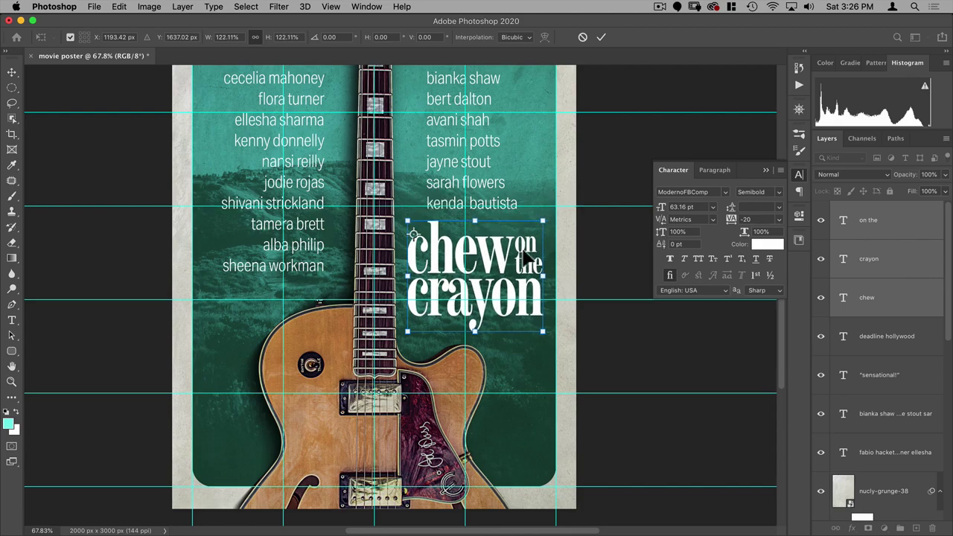
key("Return")
Duplicate “on the” below “crayon” and retype it as “a documentary by andy warhol”, with a wide gap before “by”
left_click_drag(519, 287, 525, 249)
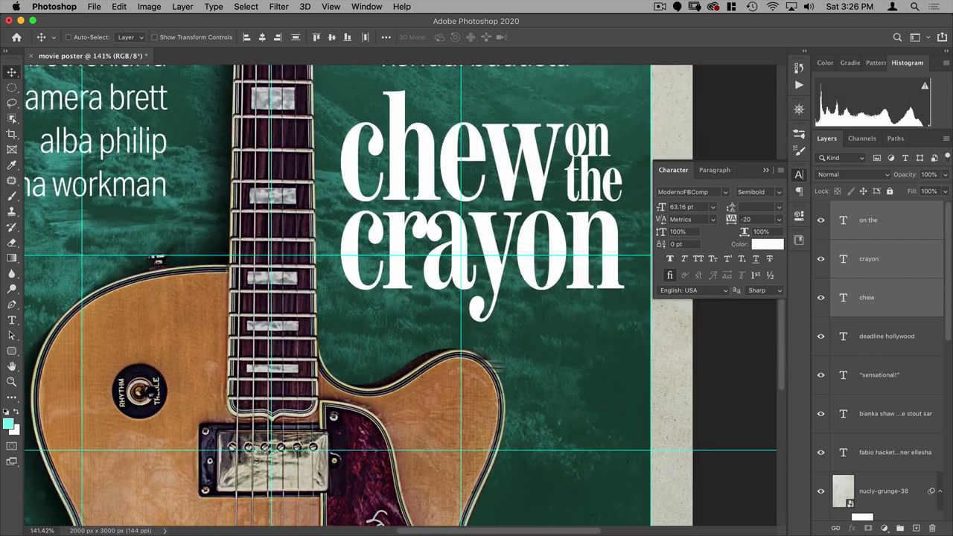
left_click(868, 224)
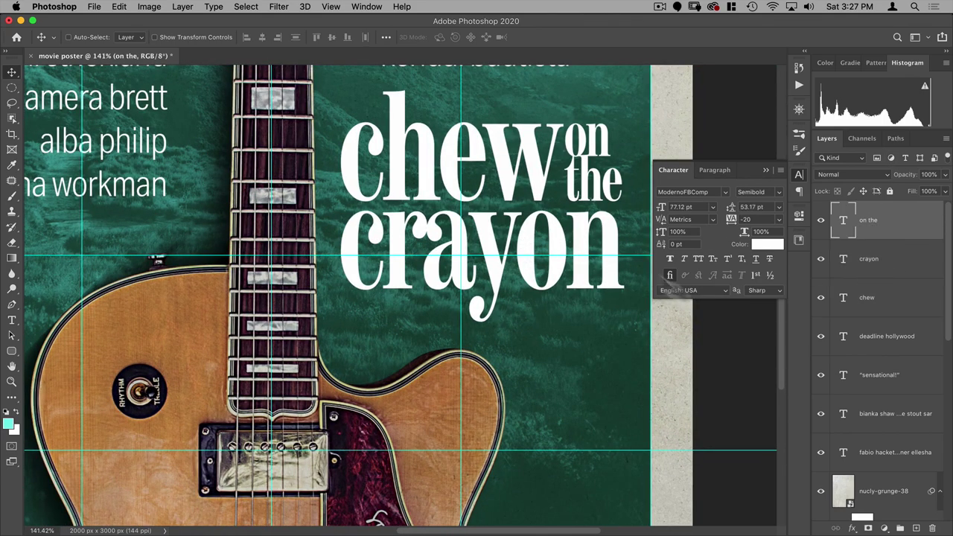
left_click_drag(601, 173, 377, 352)
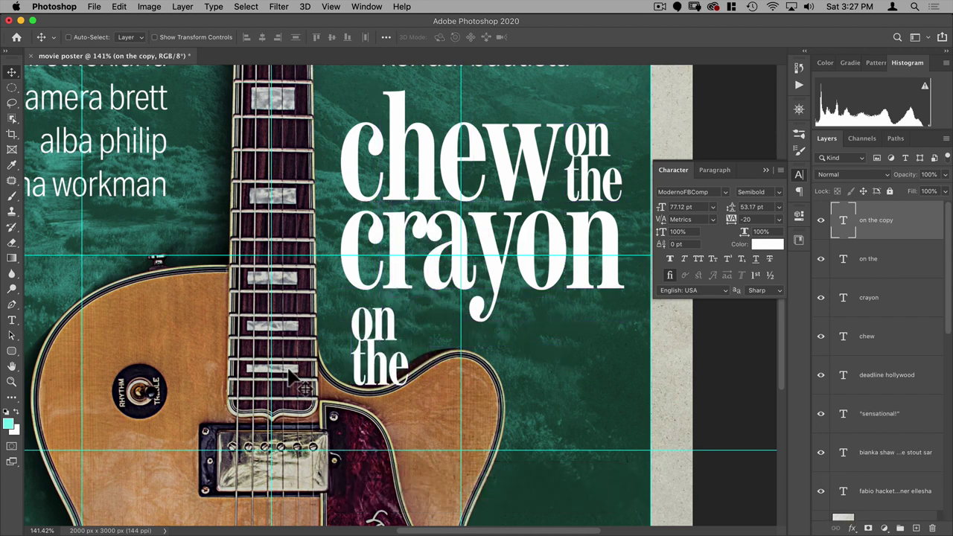
key("alt")
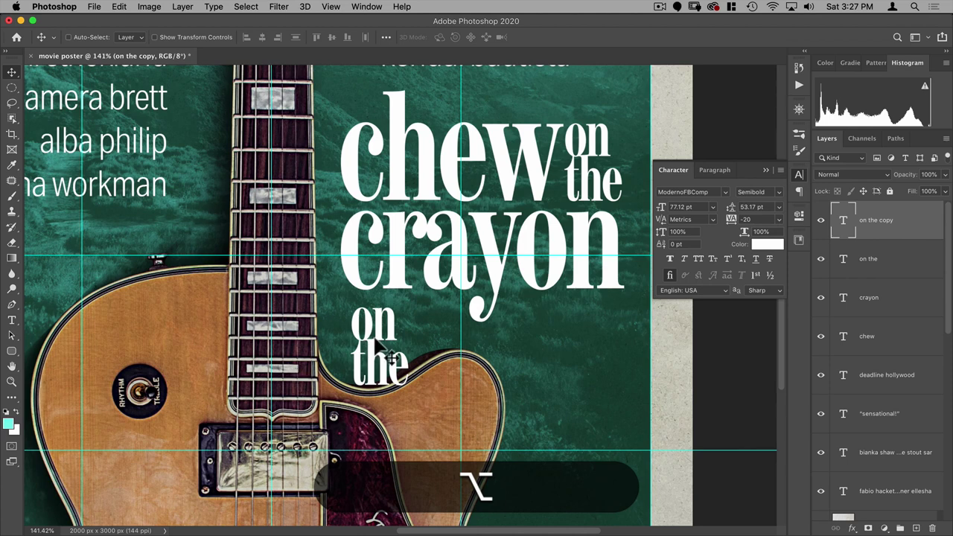
key("t")
key("super+a")
type("a ")
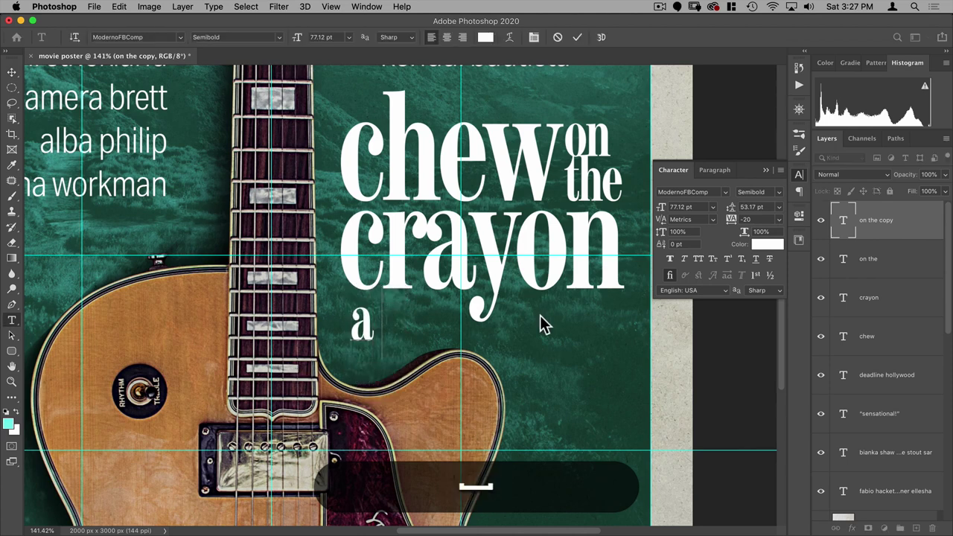
type("documentary")
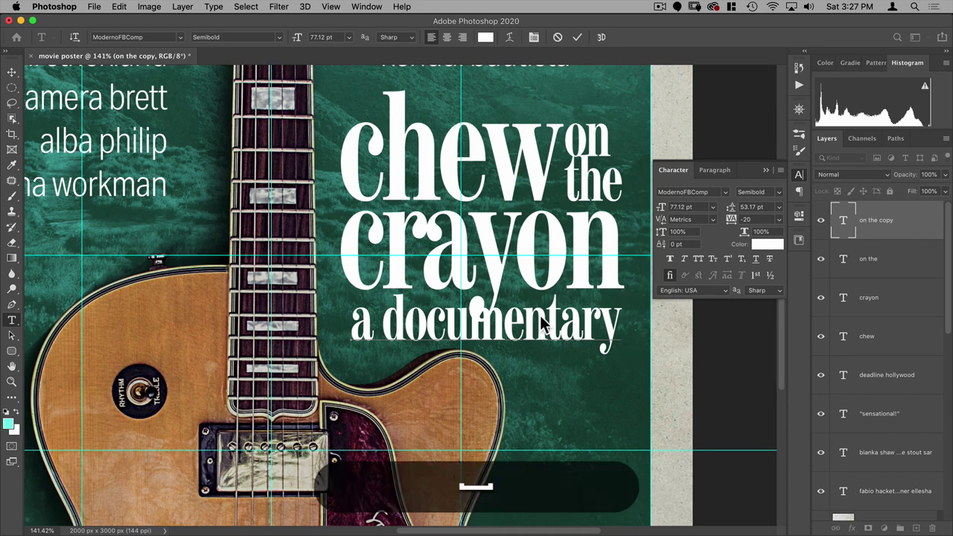
type(" ba")
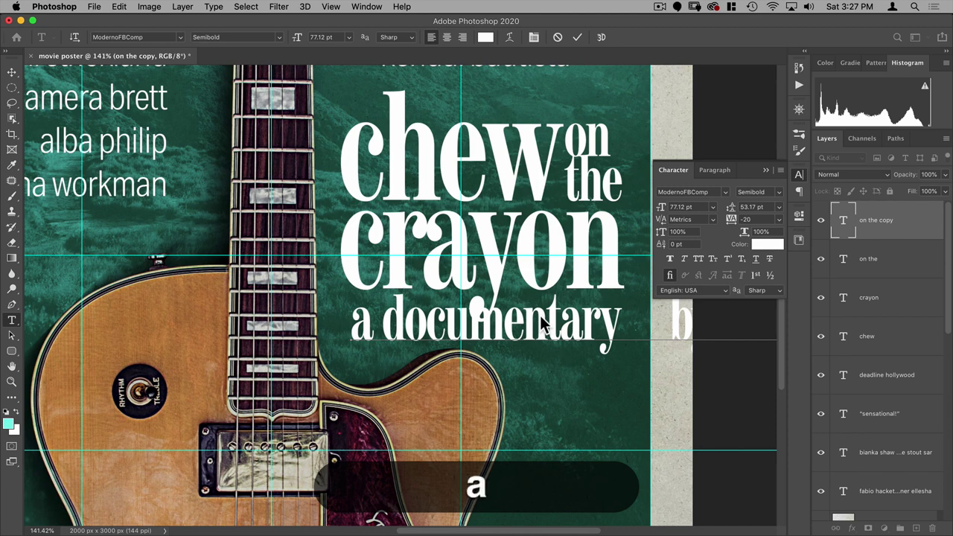
key("KP_Enter")
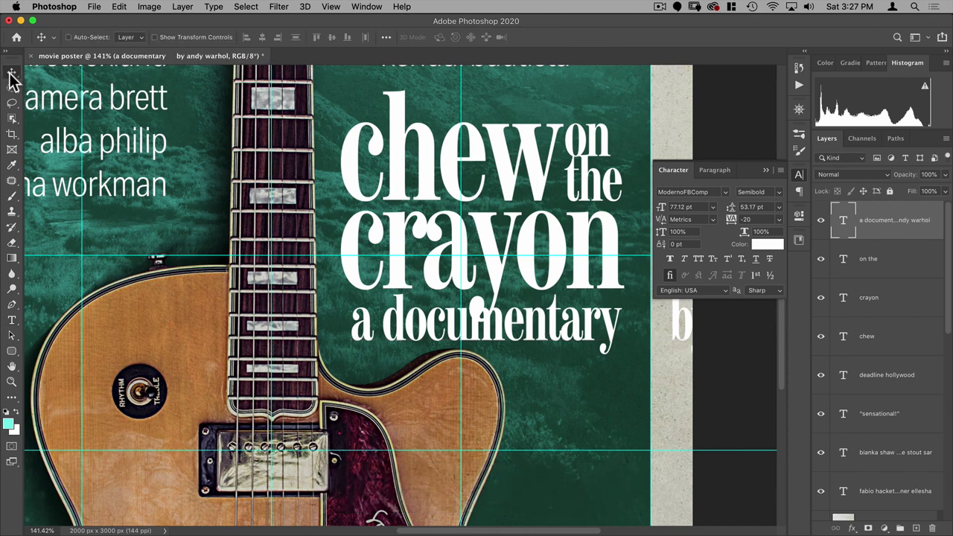
Scale the documentary tagline down to 33.05 pt and fit it directly under “crayon”, its gap around the “y” descender
key("super+t")
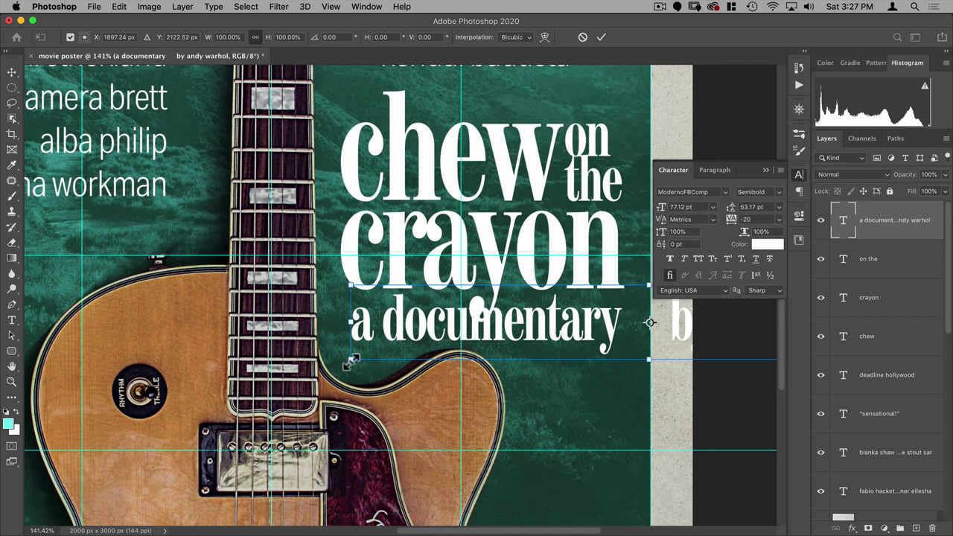
left_click_drag(350, 360, 483, 341)
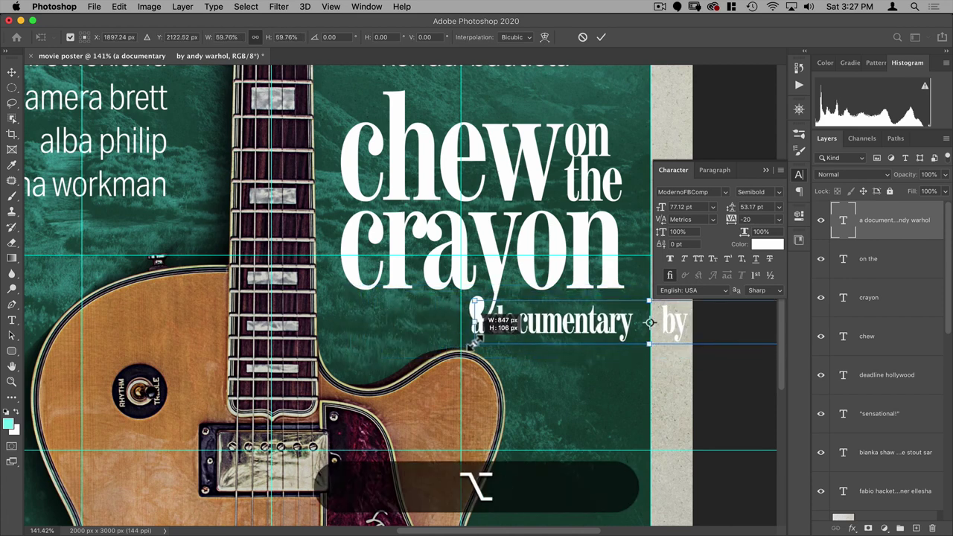
left_click_drag(573, 349, 444, 335)
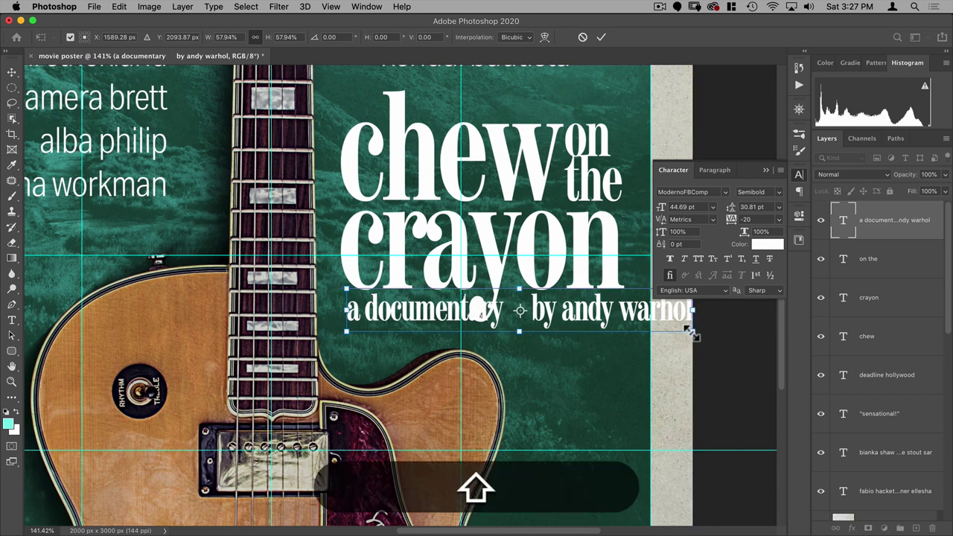
left_click_drag(692, 331, 605, 322)
left_click_drag(344, 322, 347, 320)
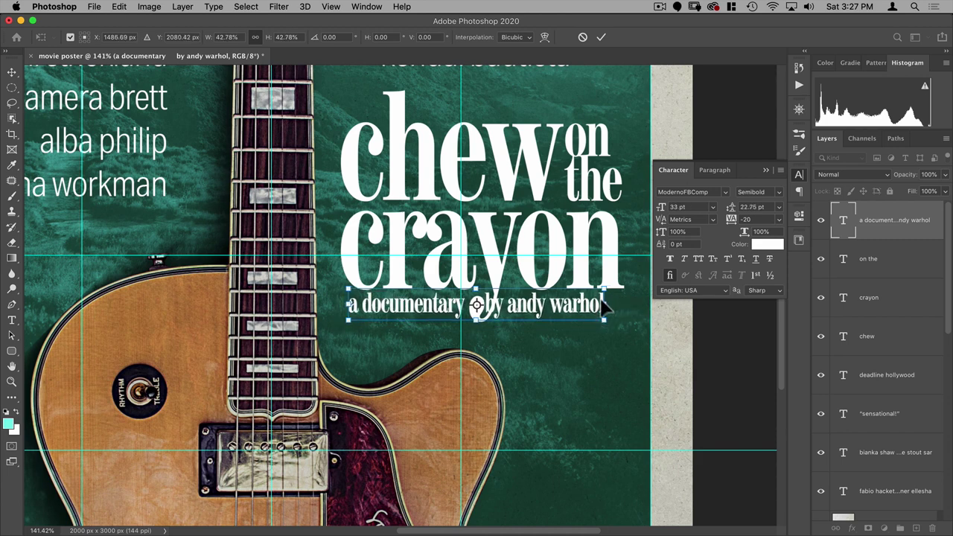
left_click_drag(600, 318, 605, 321)
key("Return")
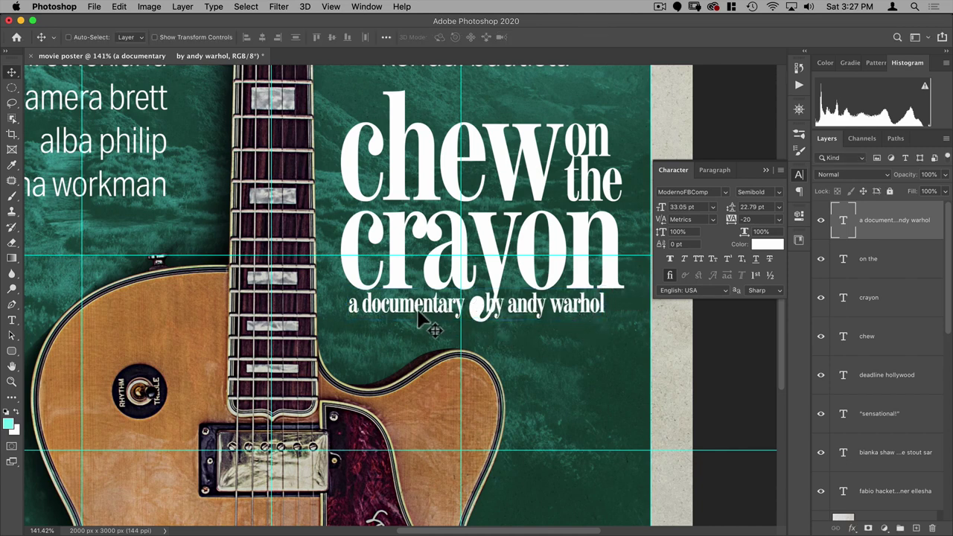
Add space before “by” in the tagline so the words clear the “y” descender of “crayon”
key("t")
left_click(484, 306)
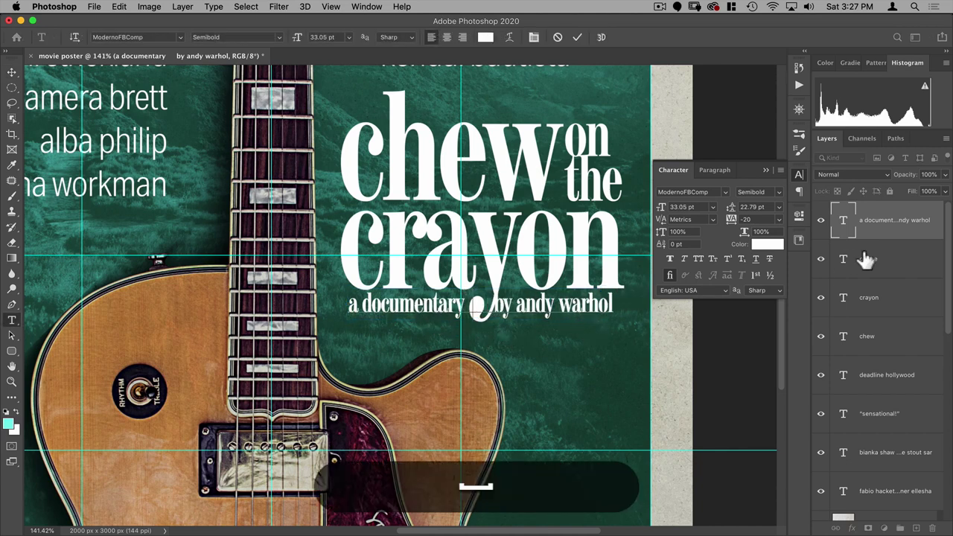
Set the tracking of the whole documentary tagline to -15
key("super+a")
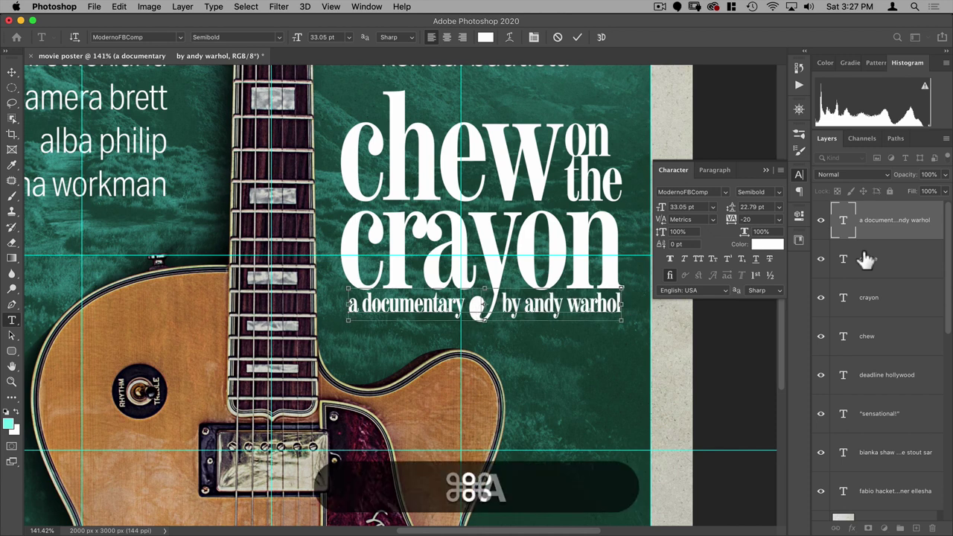
key("alt+super+Right")
key("alt+Left")
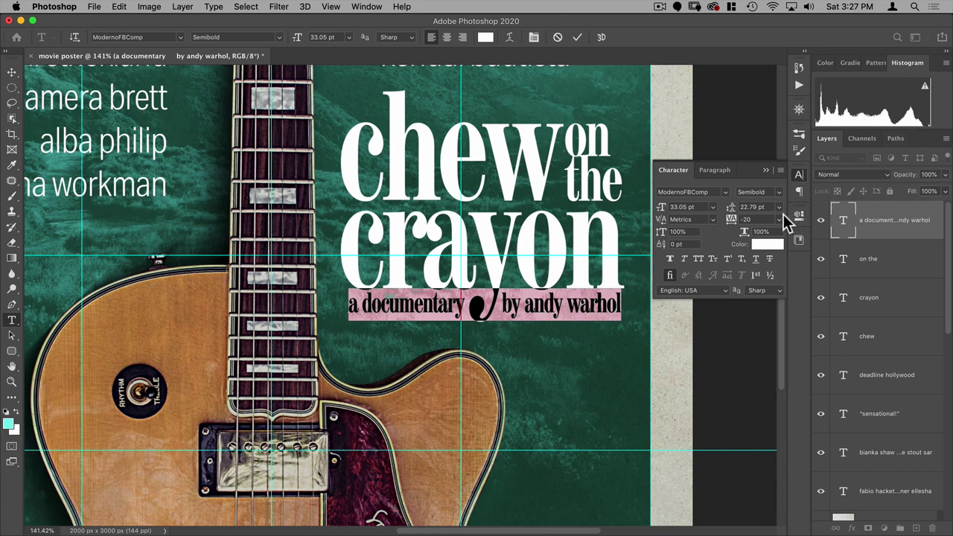
type("-15")
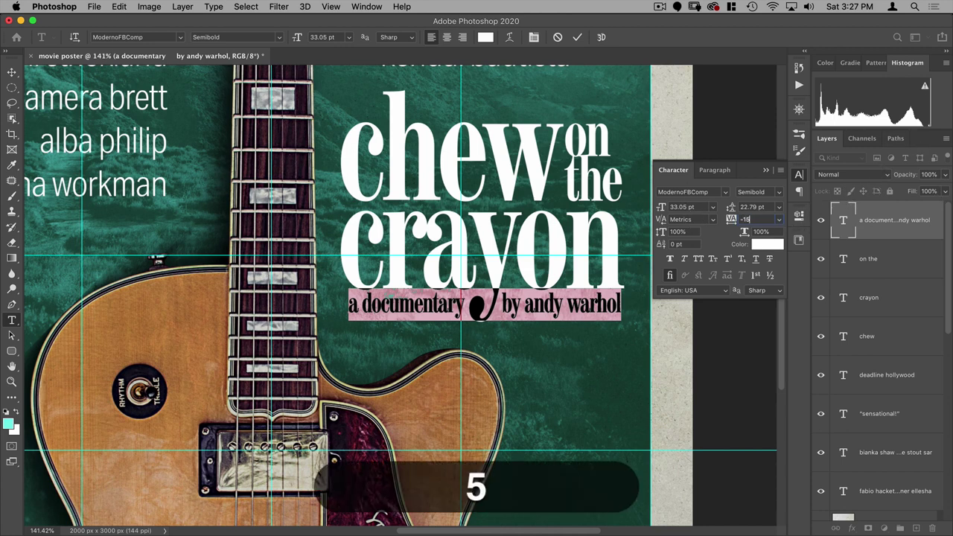
key("Return")
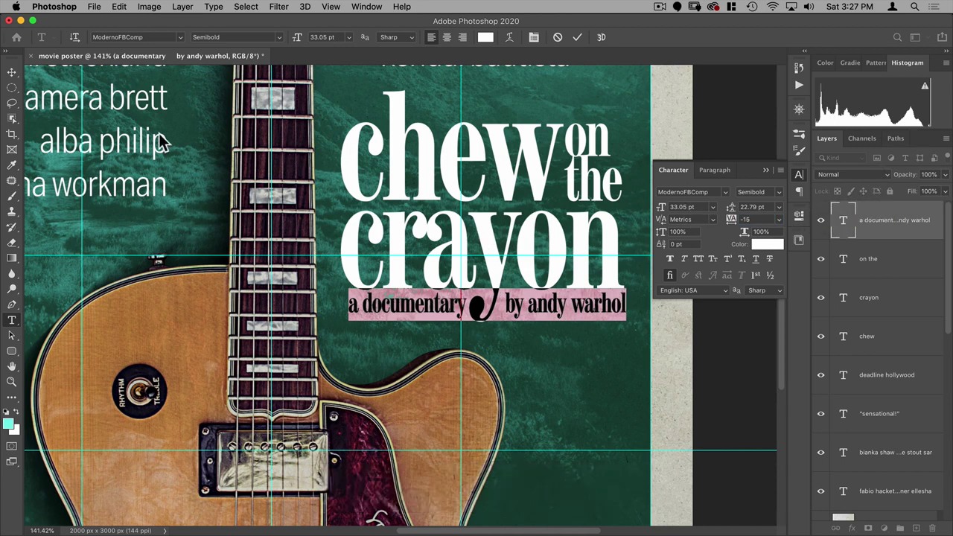
Nudge the documentary tagline slightly left and down so it lines up with the edges of “crayon”, and close the character settings
left_click(12, 72)
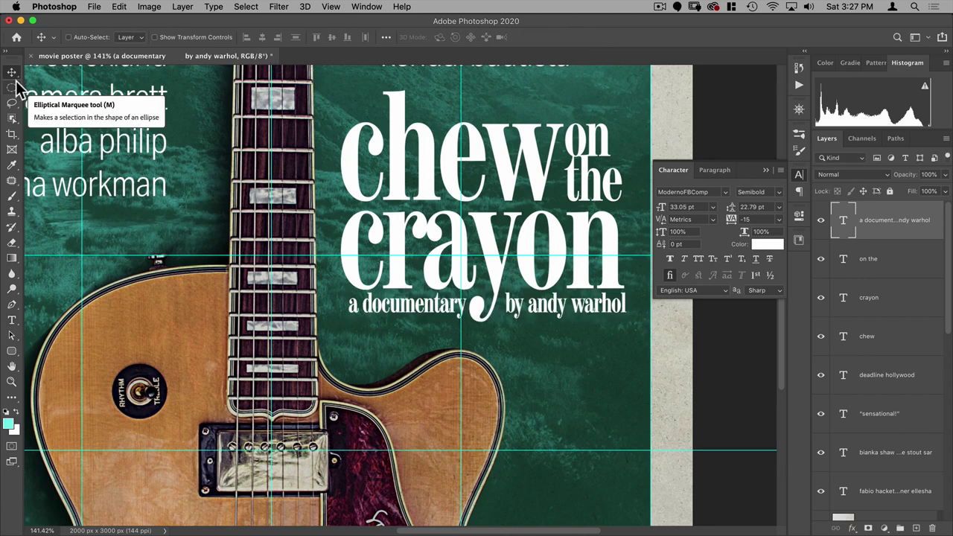
key("Left")
key("Left")
key("Left")
key("Left")
key("Right")
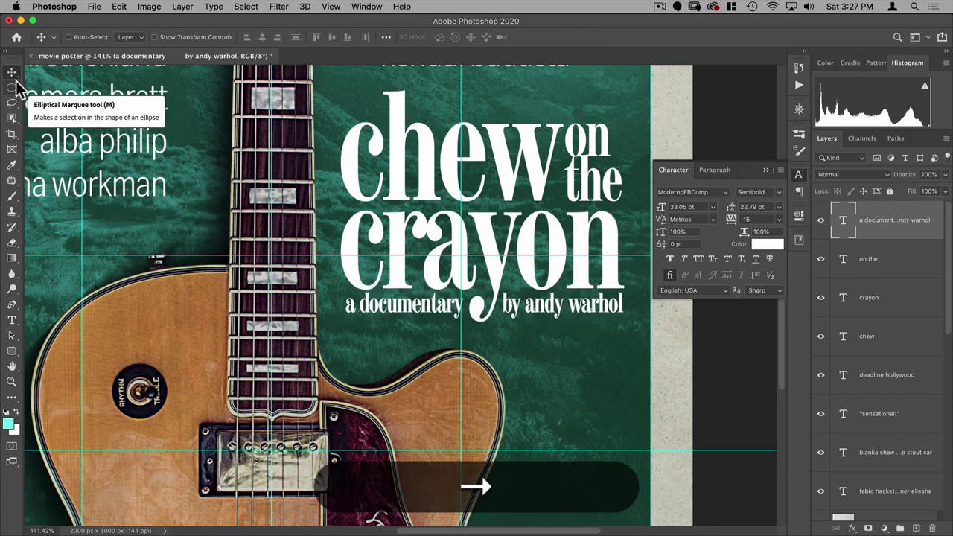
key("Down")
key("Down")
key("Right")
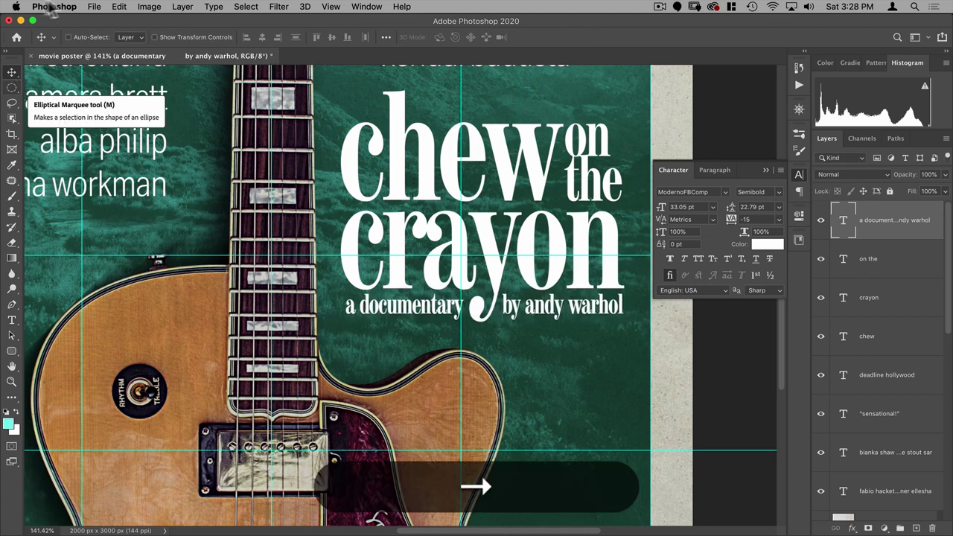
left_click(795, 175)
Duplicate the documentary tagline below itself and retype the copy as “the birth of the crayon sound”
key("space")
left_click_drag(583, 287, 518, 228)
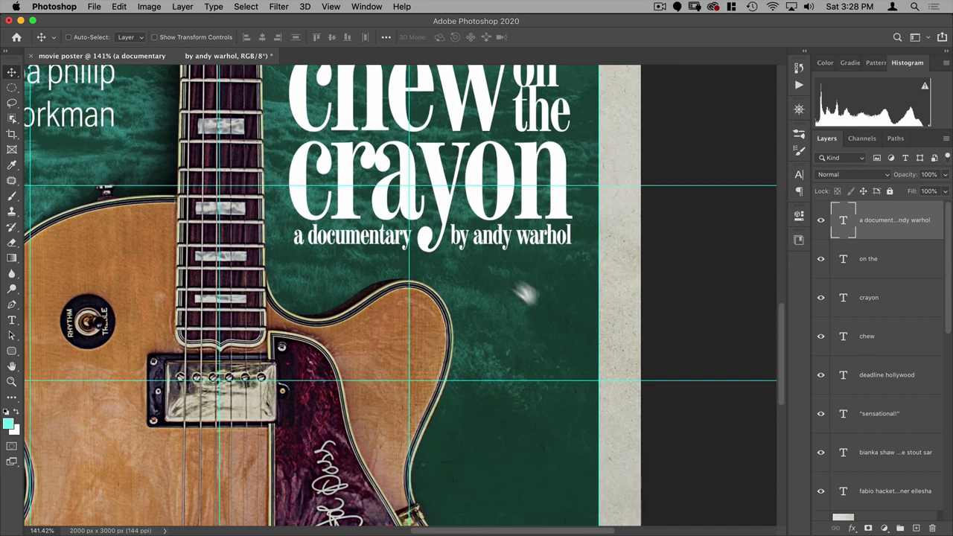
key("alt")
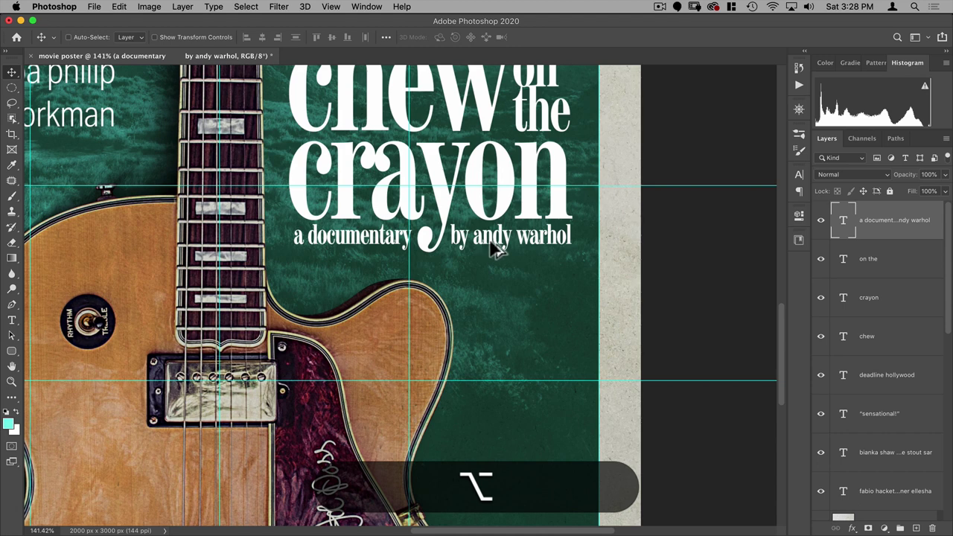
left_click_drag(491, 245, 505, 317)
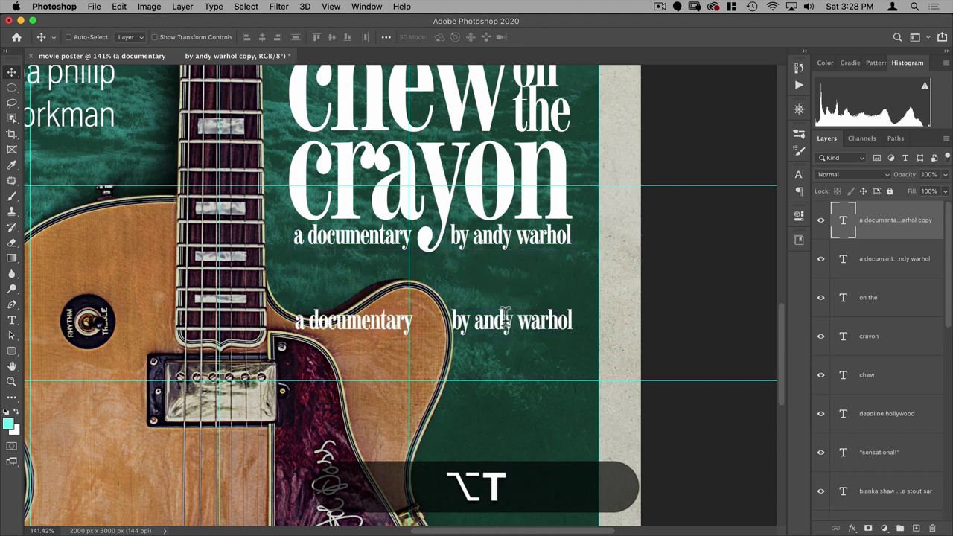
key("t")
left_click(504, 319)
key("super+a")
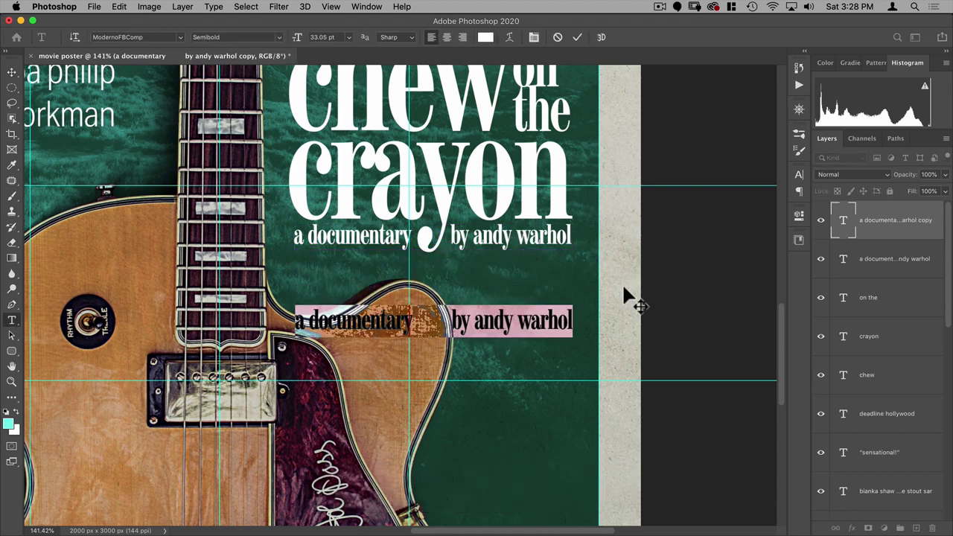
type("the birth")
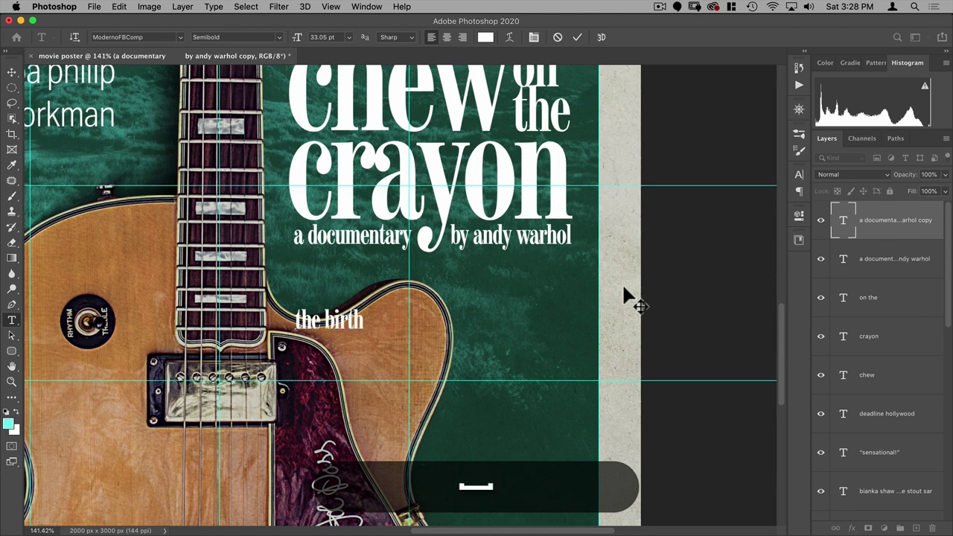
type(" of the ")
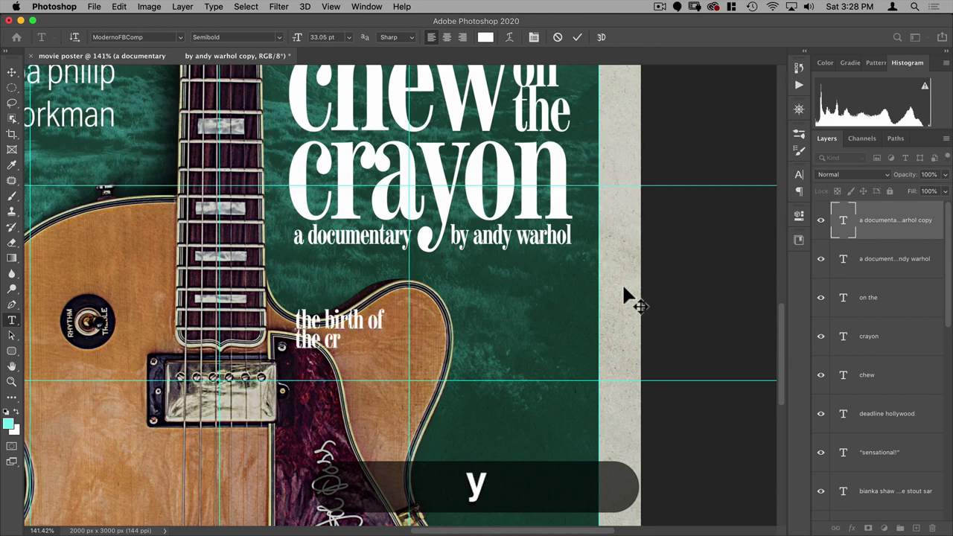
type("cryao")
key("BackSpace")
key("BackSpace")
key("BackSpace")
type("ayo")
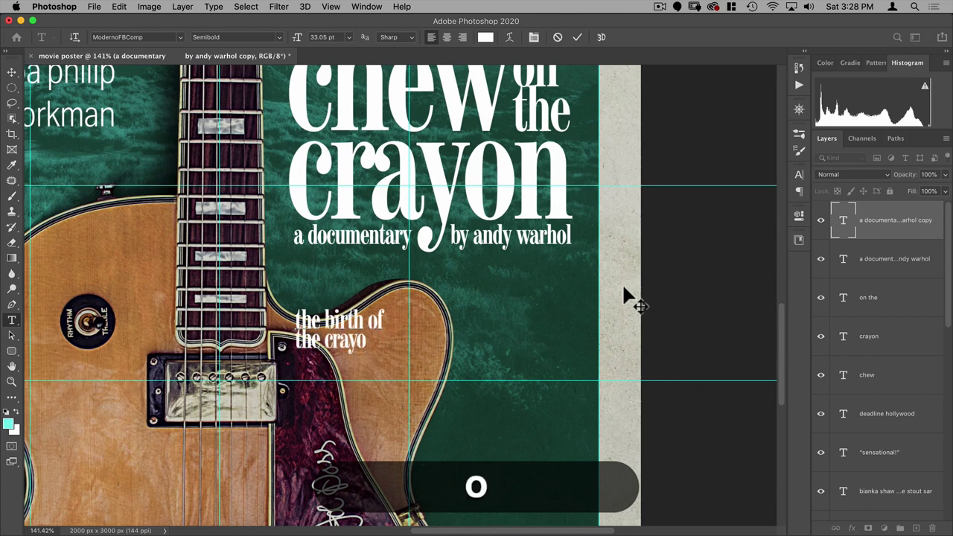
type("n sound")
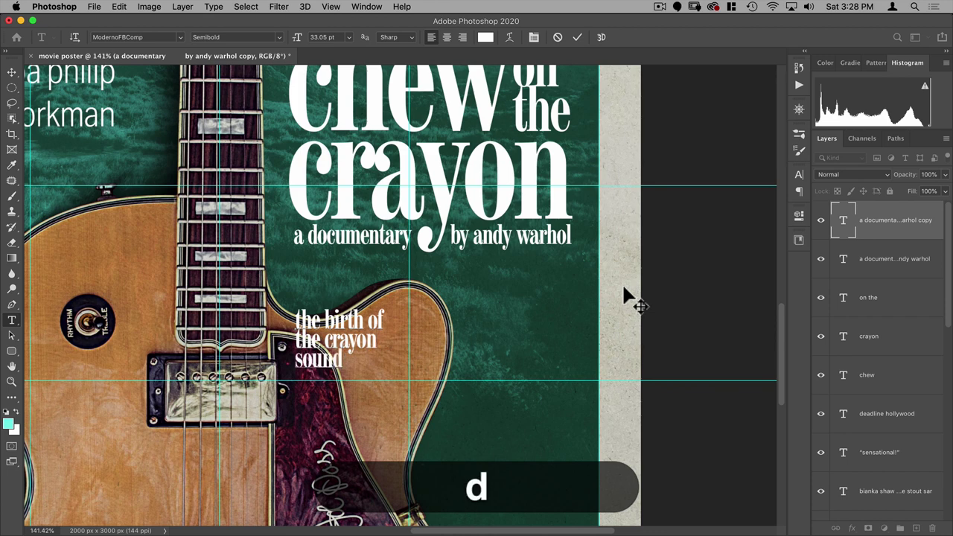
Right-align “the birth of the crayon sound” and place it under the tagline, flush with the title's right edge
key("super+a")
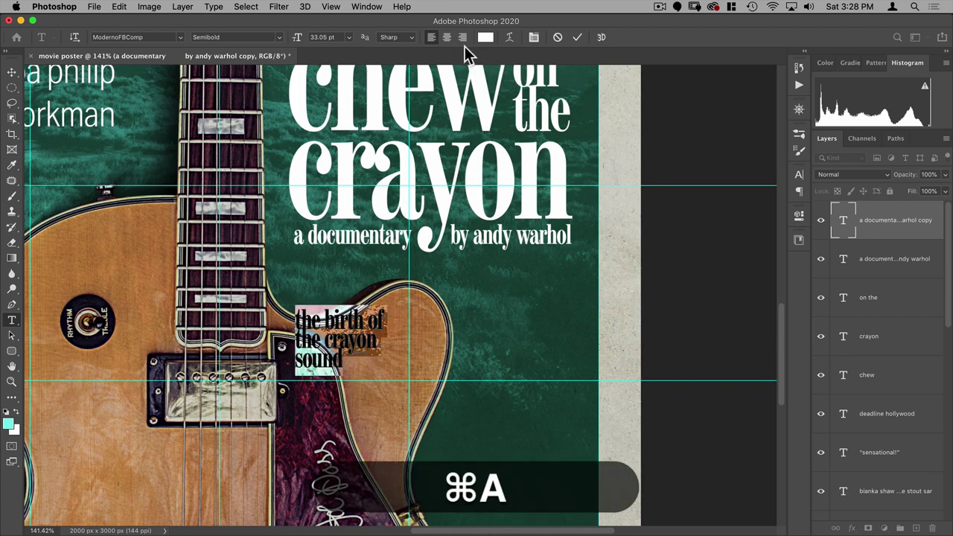
left_click(463, 38)
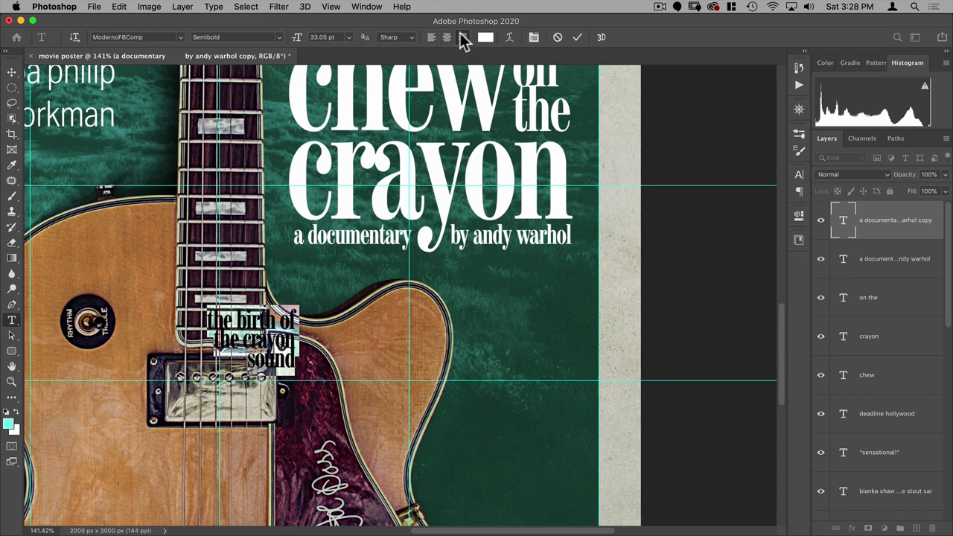
left_click(12, 72)
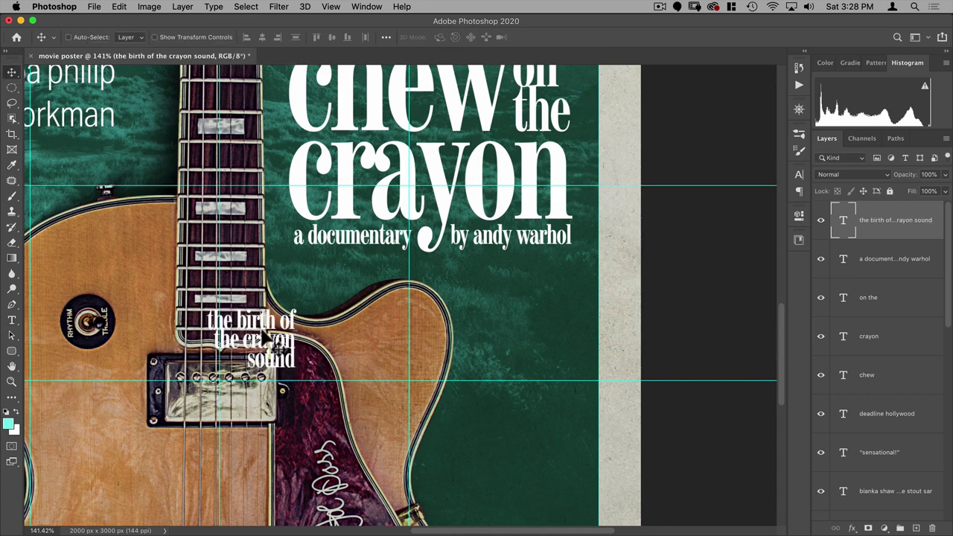
left_click_drag(267, 336, 539, 308)
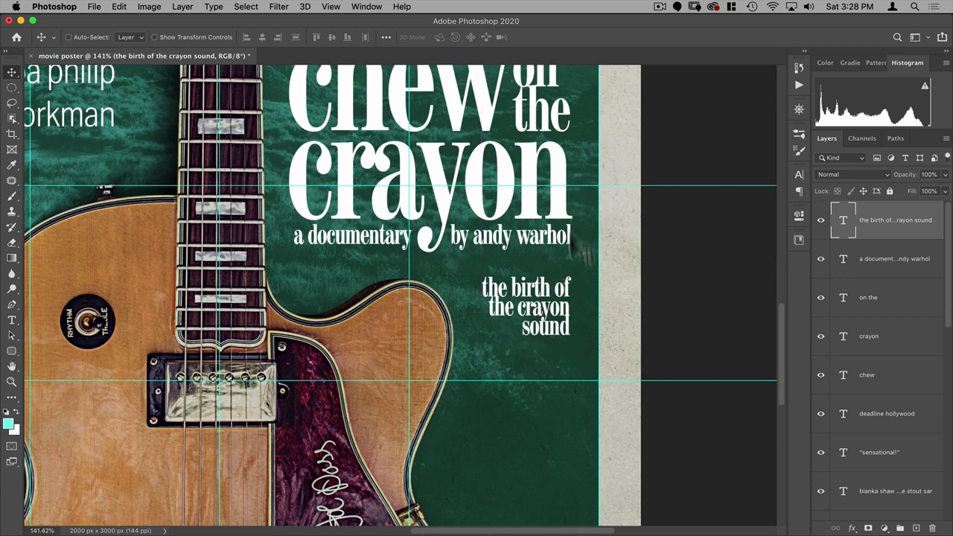
Scale “the birth of the crayon sound” up to 43.26 pt, keeping its right edge in line with the title
key("super+t")
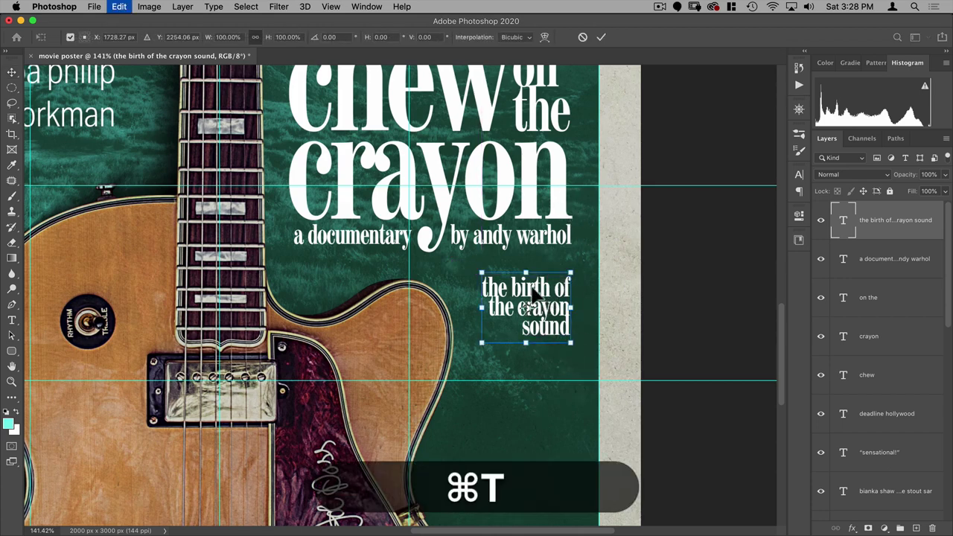
left_click_drag(477, 350, 453, 359)
key("Return")
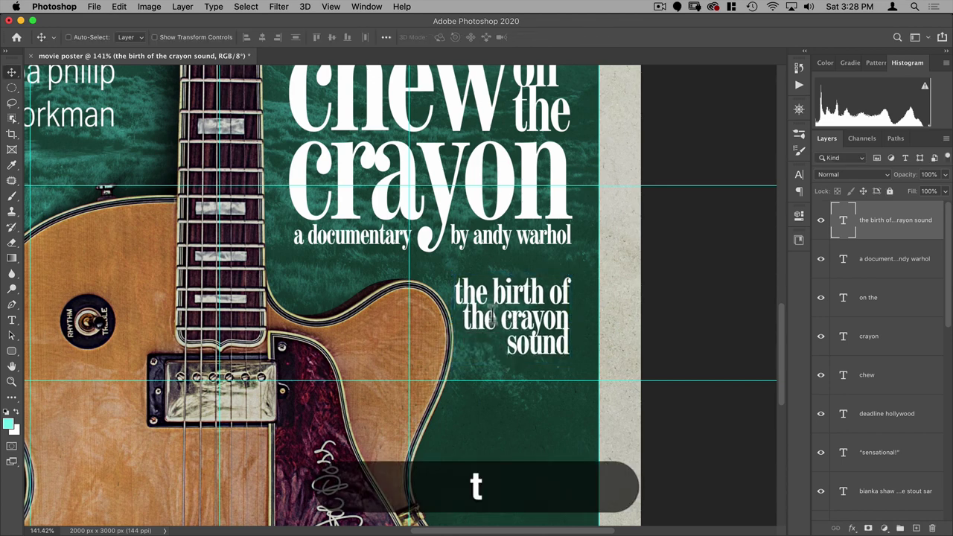
Increase the leading of all three lines of “the birth of the crayon sound”
key("t")
key("super+a")
key("alt+Down")
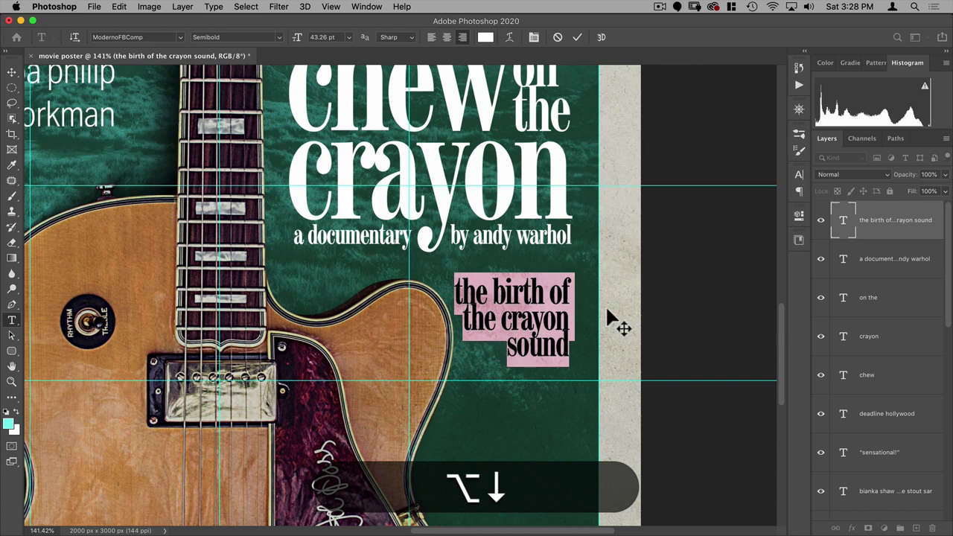
key("alt+Down")
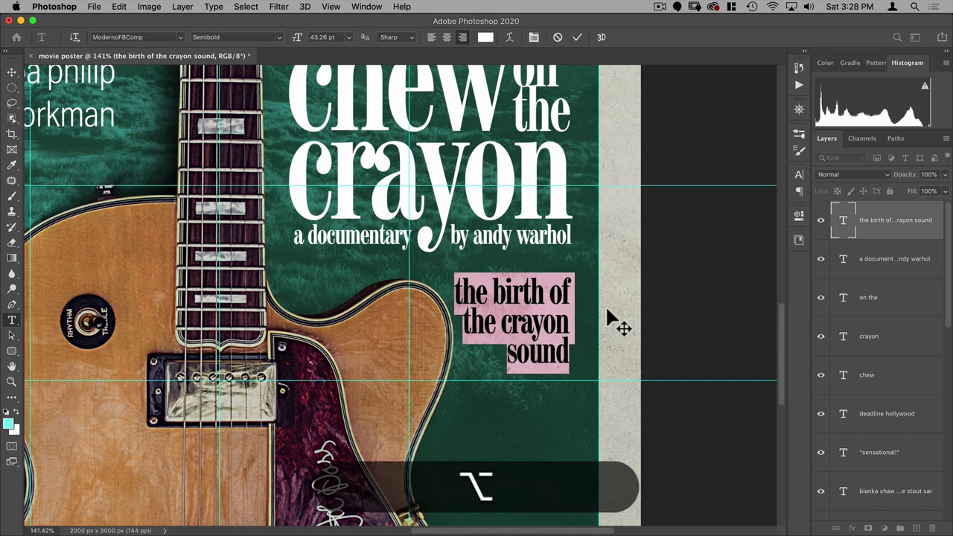
key("alt+Down")
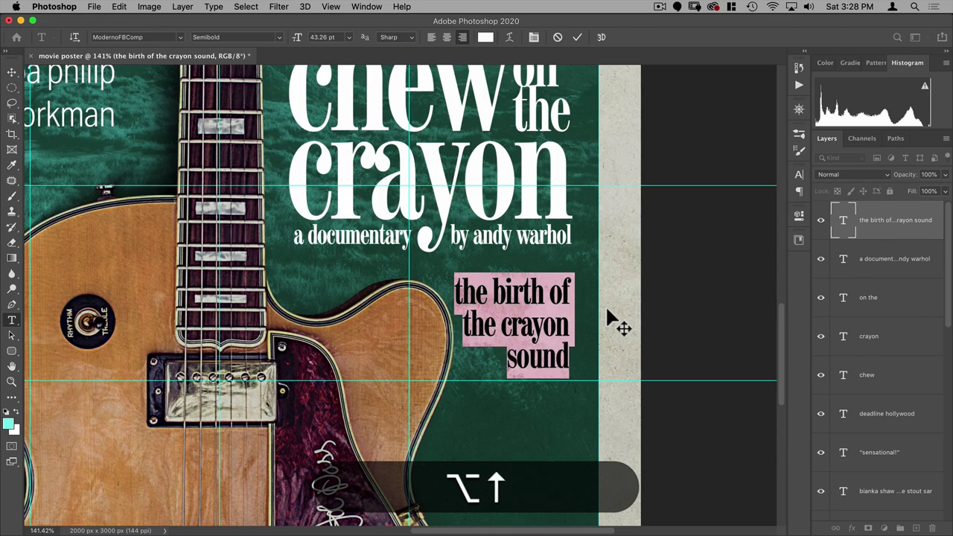
Try wider tracking on “the birth of the crayon sound”
key("alt+Left")
key("alt+Right")
key("alt+Right")
key("alt+Right")
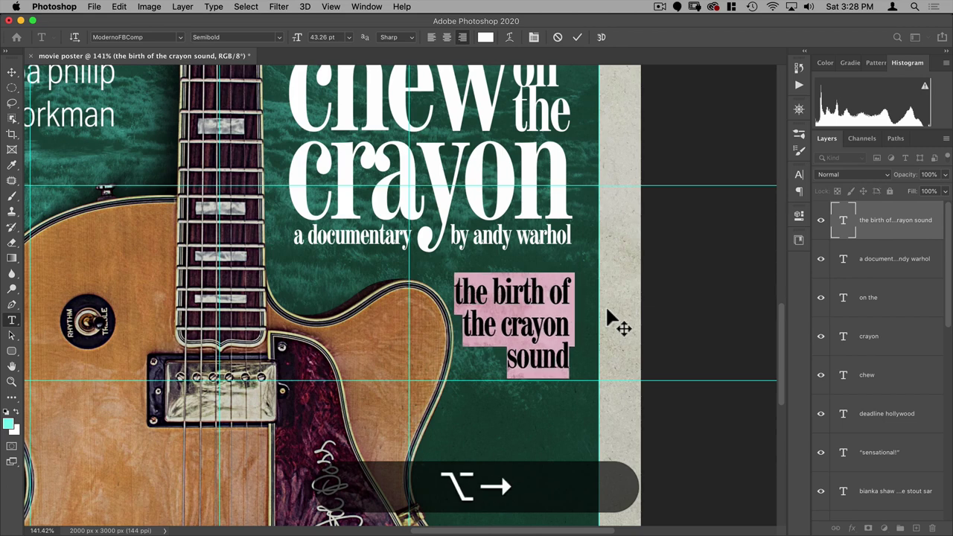
key("alt+Left")
key("alt+Right")
key("alt+Left")
key("alt+Right")
key("alt+Right")
key("alt+Left")
key("alt+Right")
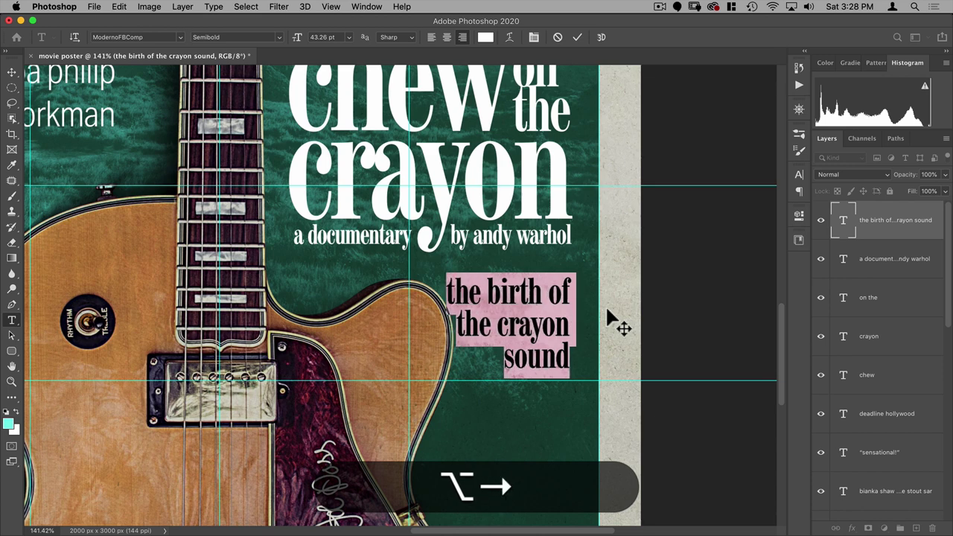
Tighten the leading of “the birth of the crayon sound” slightly and restore its narrower tracking
key("alt+Down")
key("alt+Up")
key("alt+Up")
key("alt+Right")
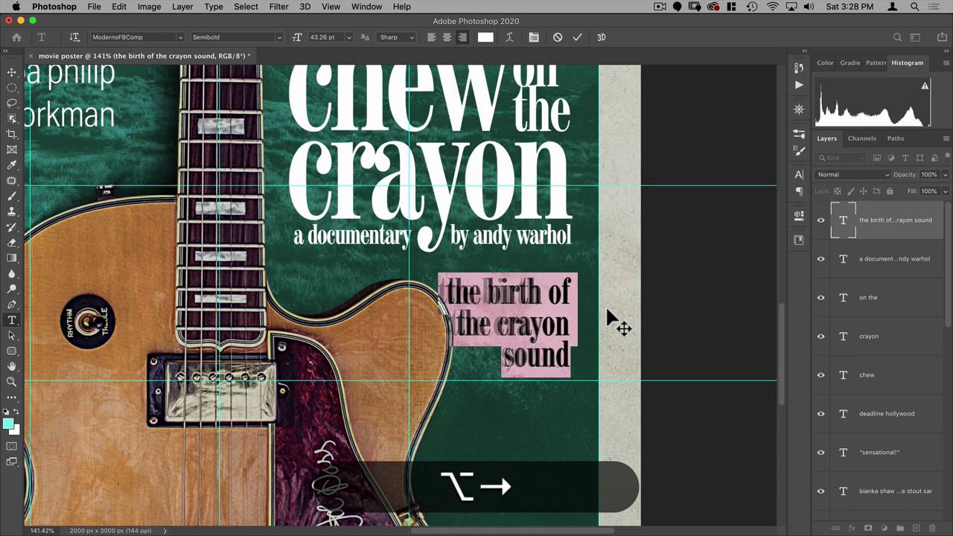
key("alt+Left")
key("alt+Left")
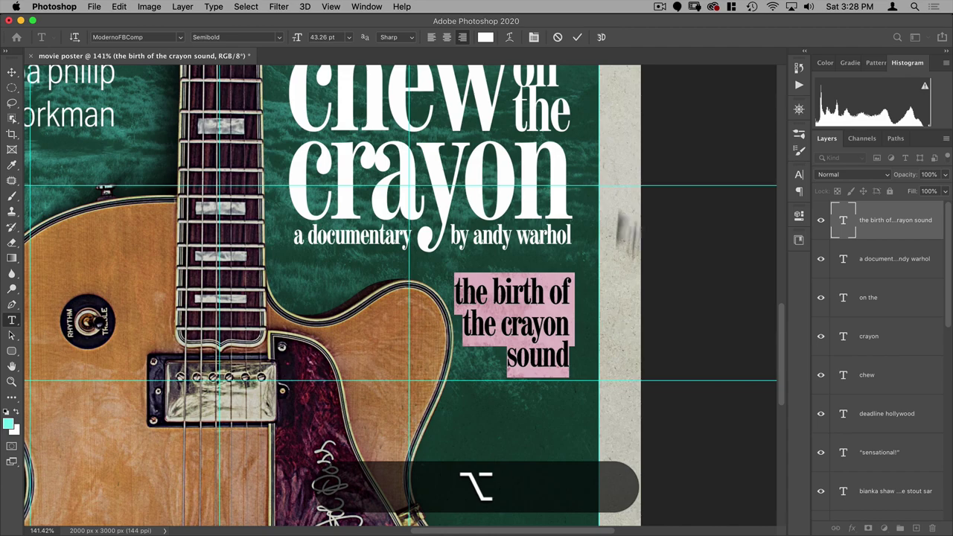
left_click(577, 36)
Recolor “the birth of the crayon sound” with the teal sampled from the poster background beside the left cast column
scroll(529, 274, "down", 5)
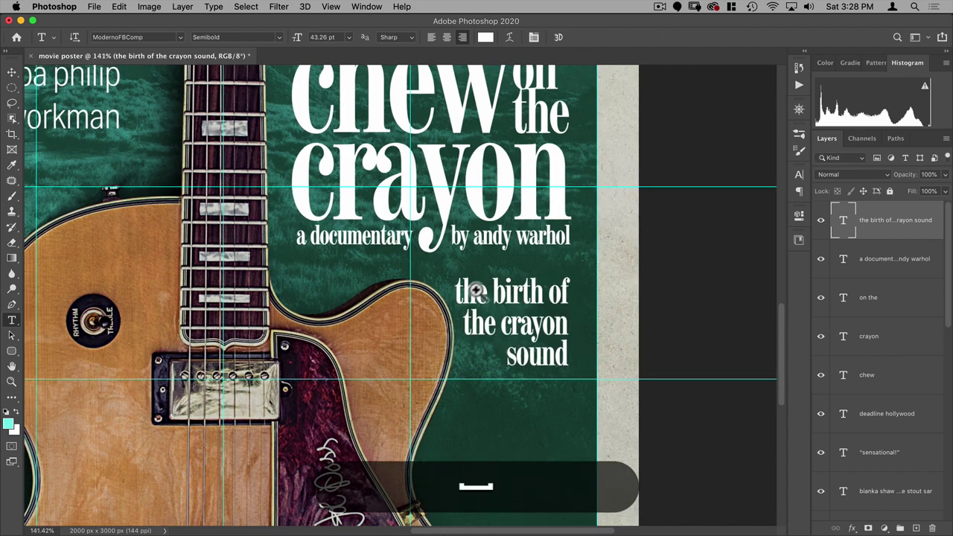
left_click_drag(527, 256, 519, 344)
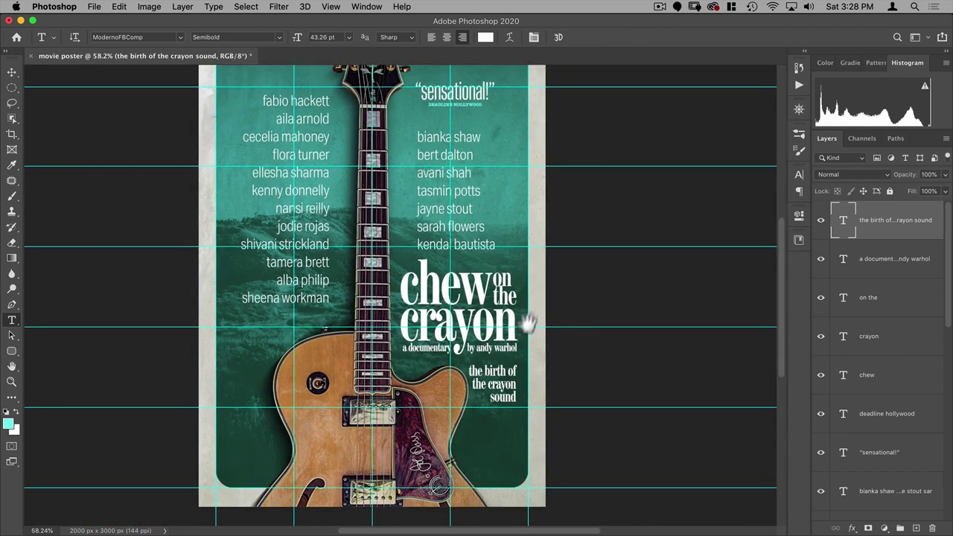
scroll(529, 322, "down", 1)
key("v")
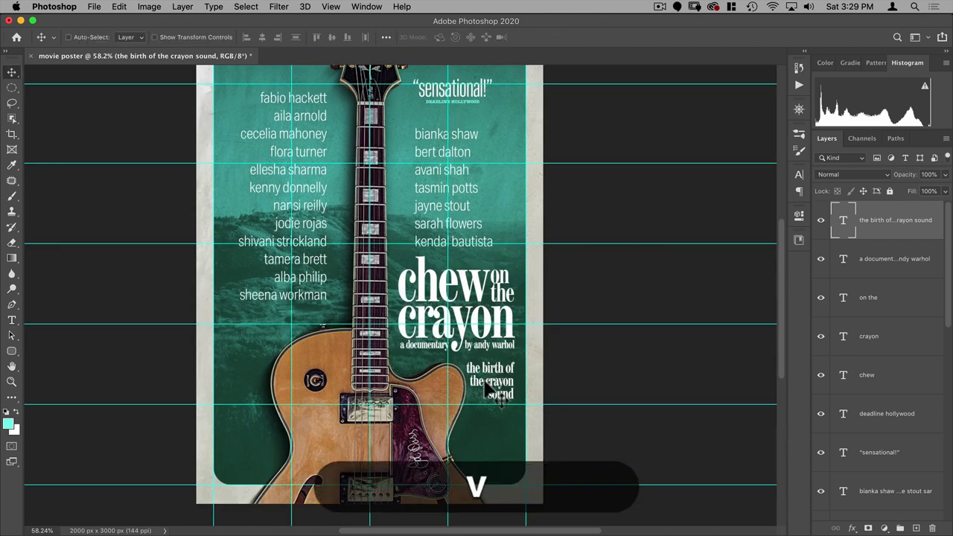
key("i")
left_click(227, 198)
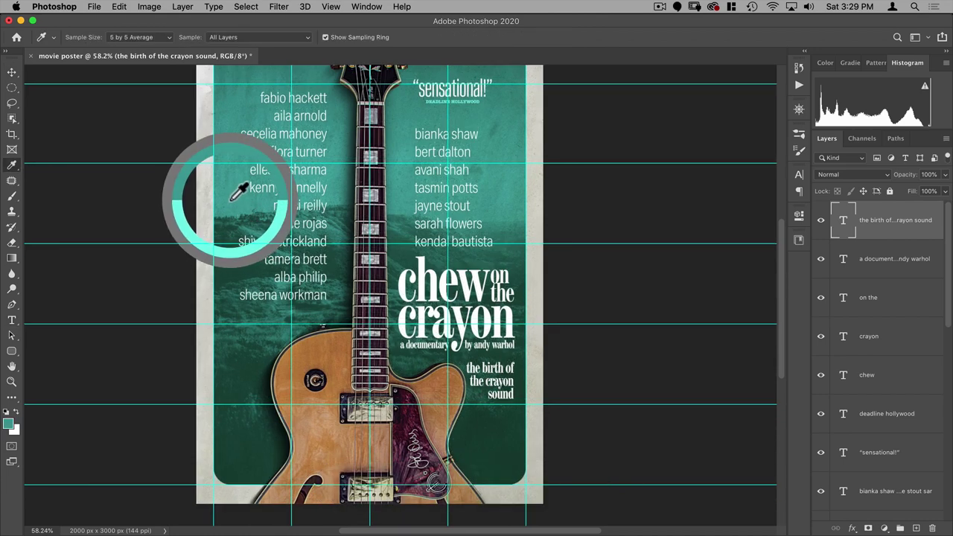
left_click_drag(230, 199, 232, 195)
key("v")
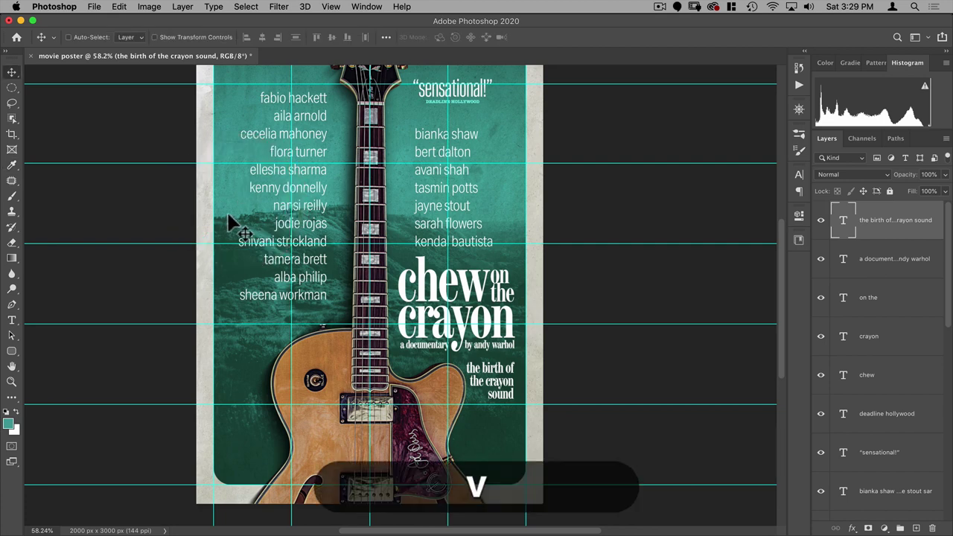
key("alt+BackSpace")
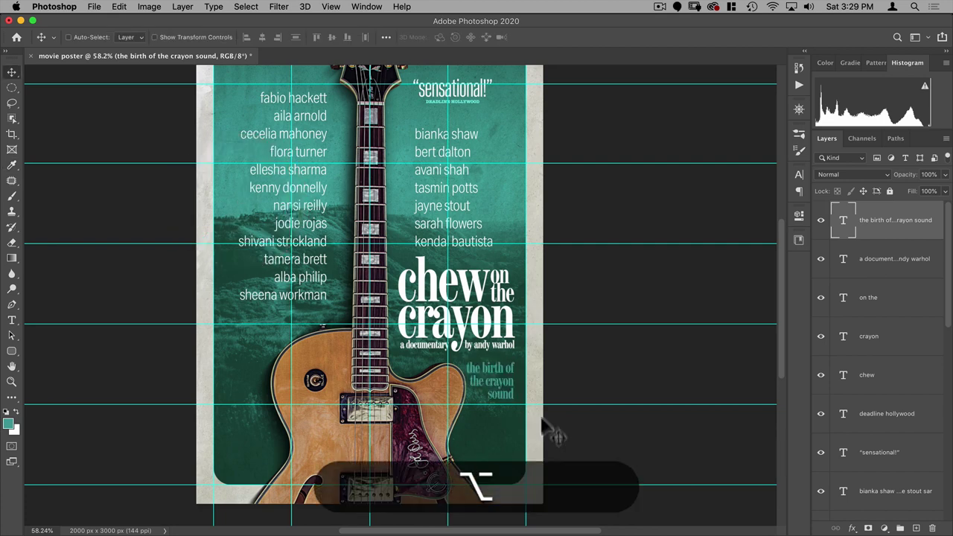
Recolor “the birth of the crayon sound” with the brighter teal #49dfd9
left_click(9, 423)
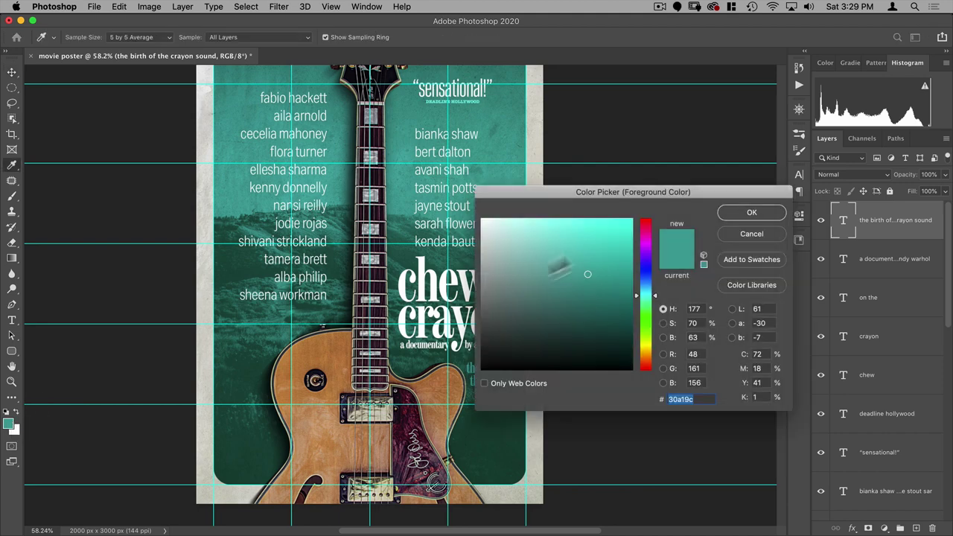
left_click(736, 216)
key("alt+BackSpace")
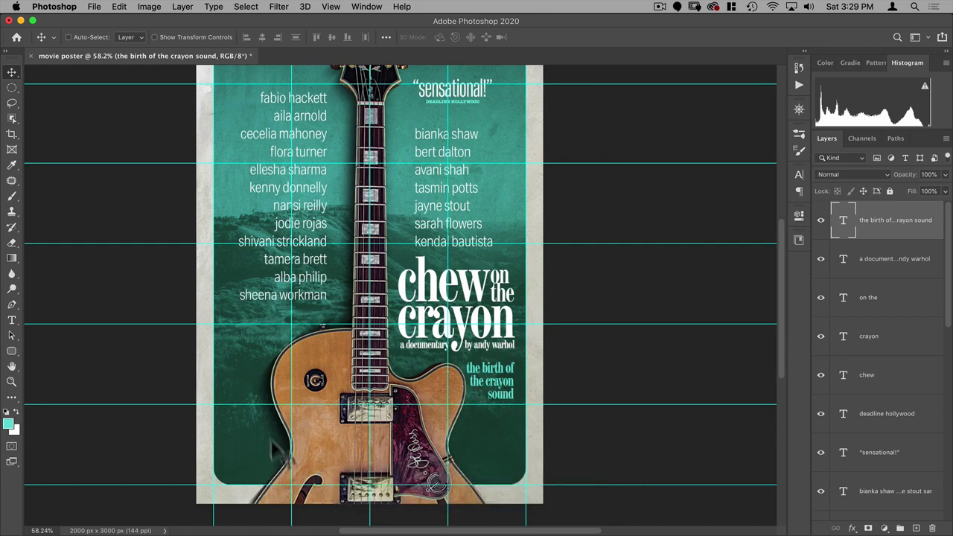
Place film festival logo.pdf as an embedded object in the poster
left_click(94, 7)
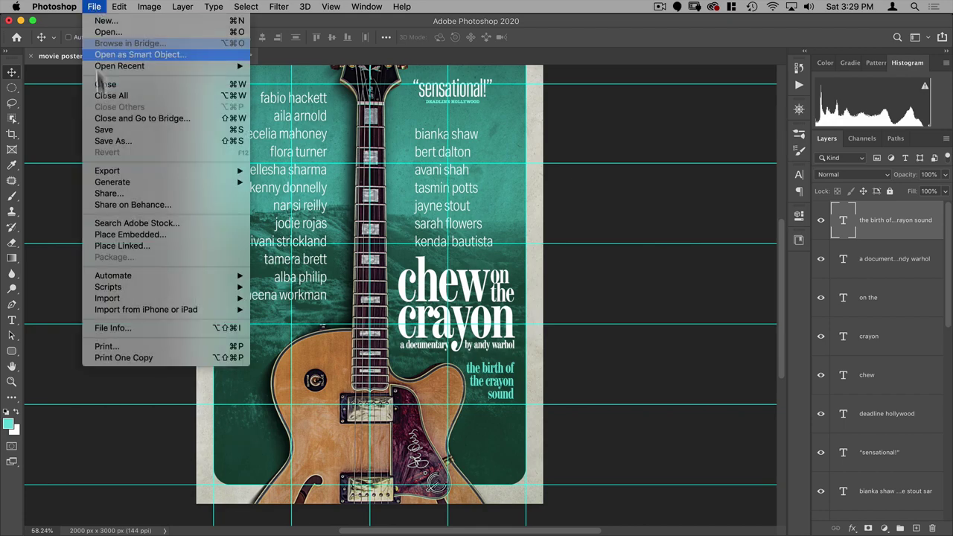
left_click(347, 195)
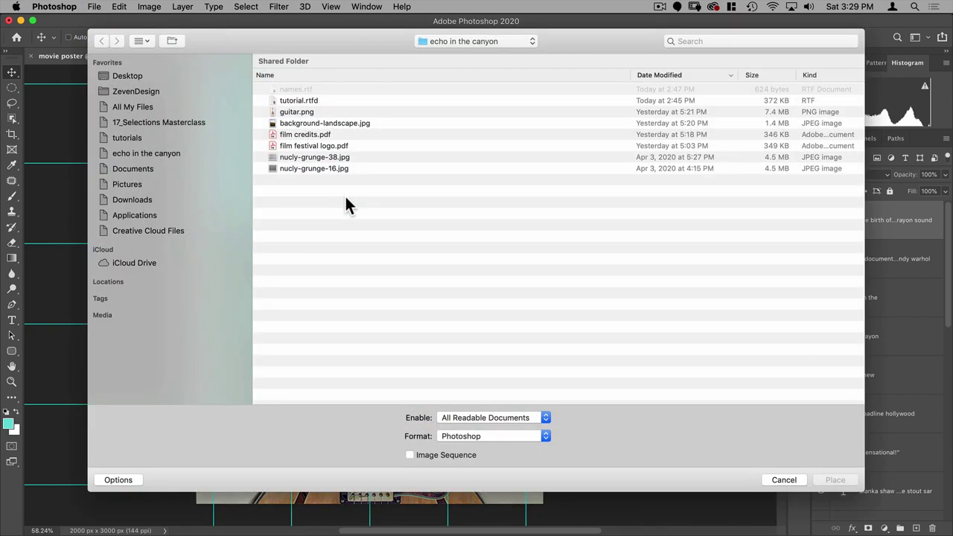
left_click(304, 146)
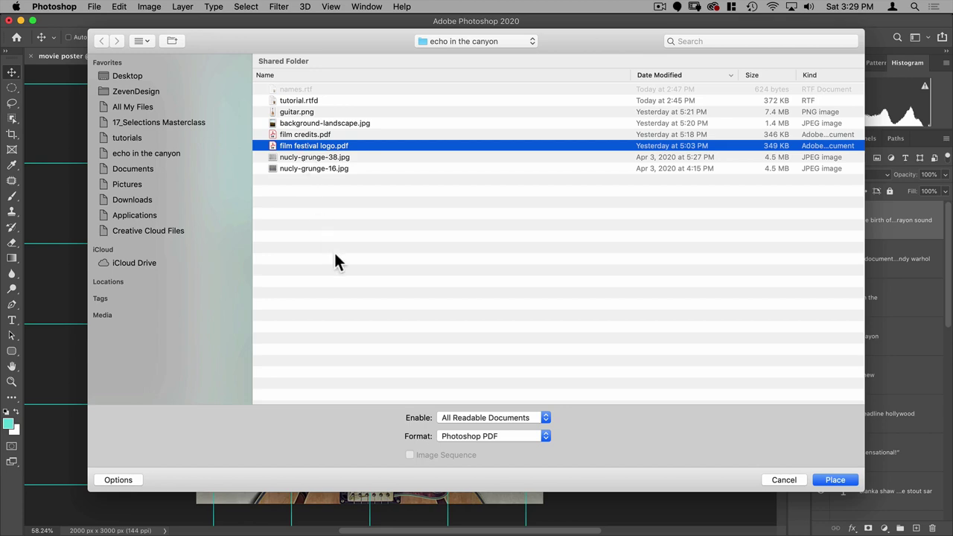
key("Return")
left_click(616, 384)
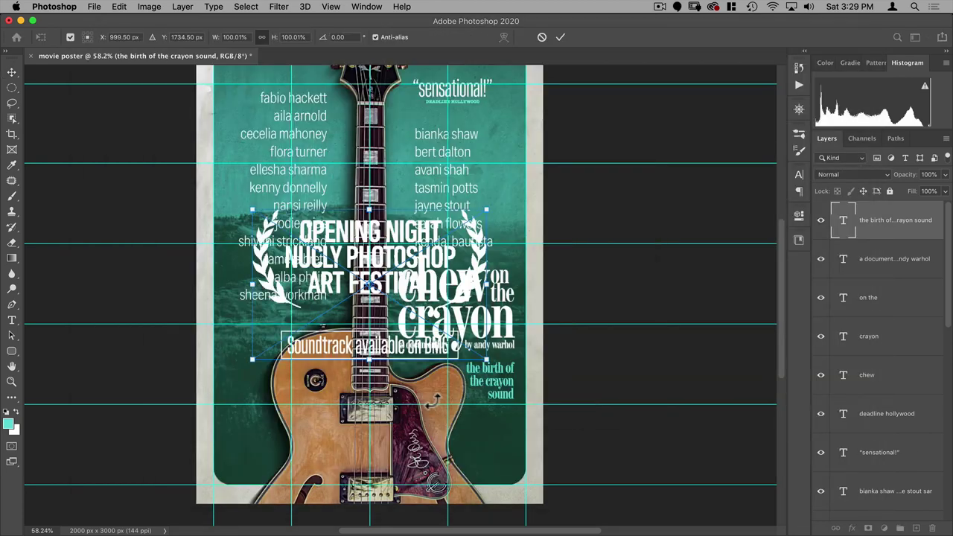
Scale the festival logo to about 22% and position it in the green area at the poster's lower left, beside the guitar body
left_click_drag(492, 209, 277, 423)
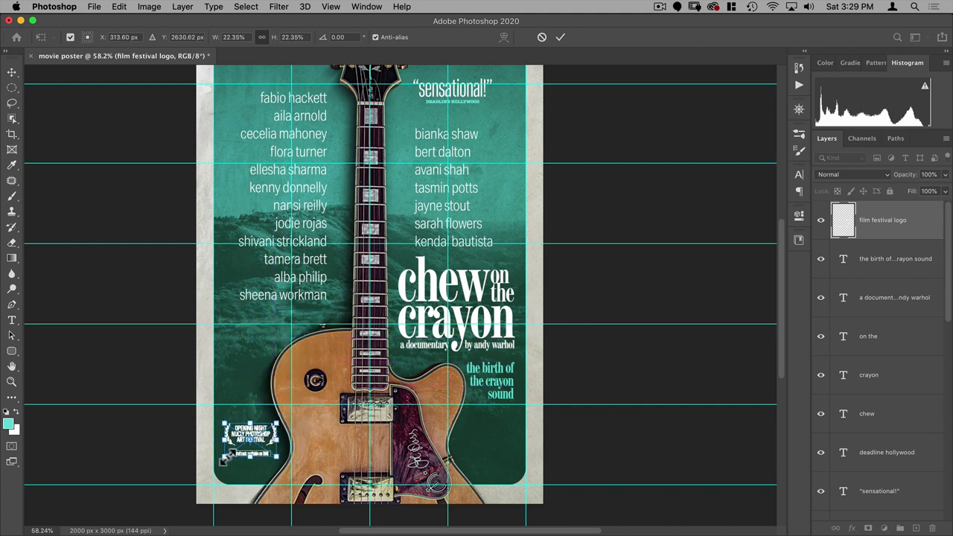
left_click_drag(223, 459, 220, 462)
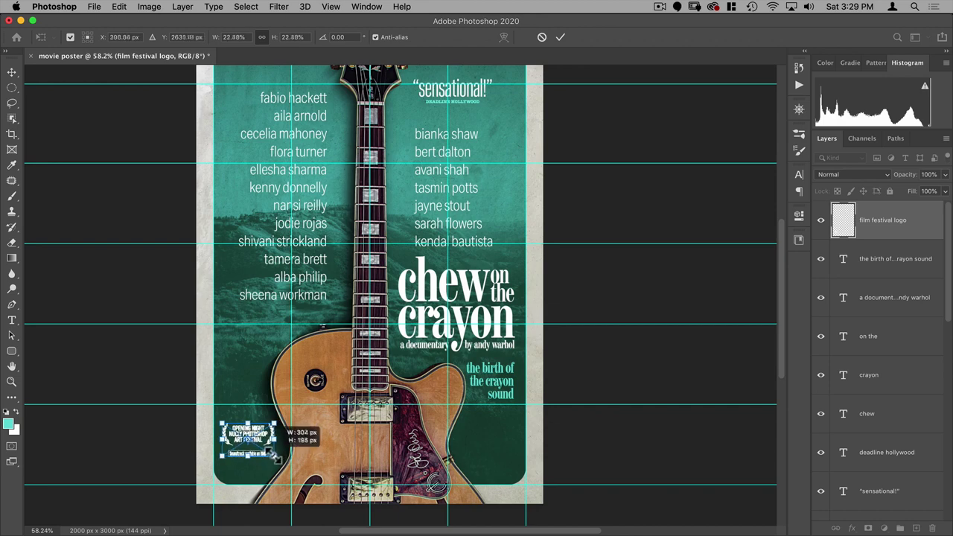
key("Return")
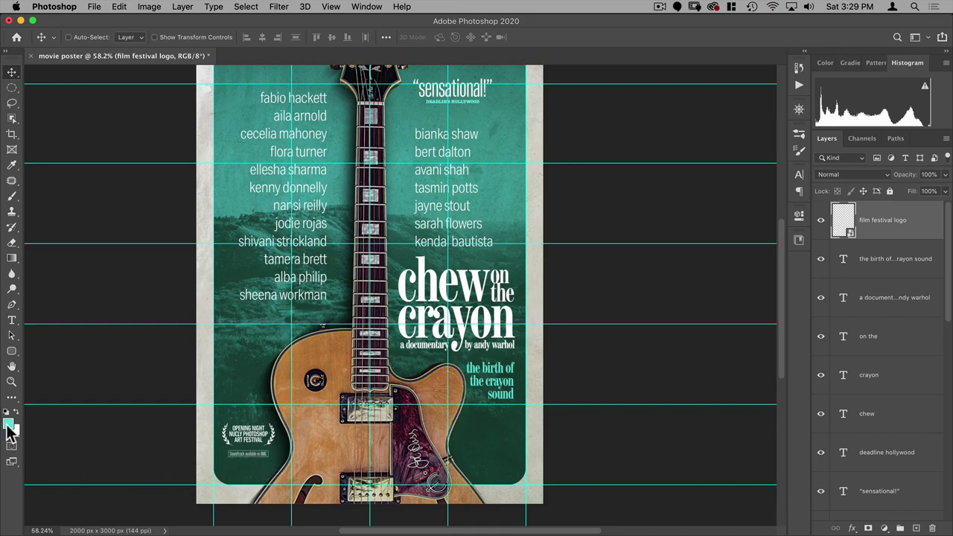
Color the boxed “Soundtrack available on BMG” text teal with a filled rectangle on a new layer clipped to the film festival logo
left_click_drag(246, 461, 328, 414)
scroll(357, 387, "down", 1)
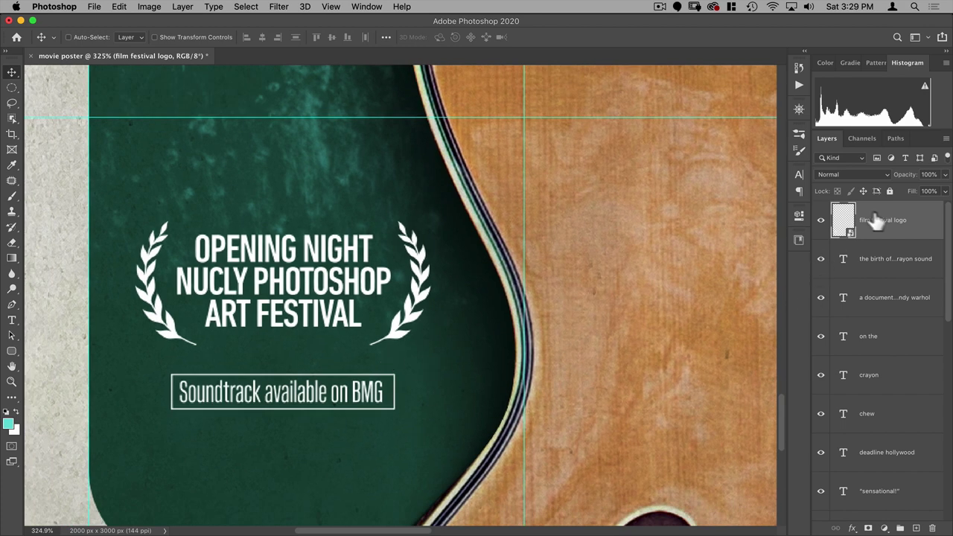
left_click_drag(13, 89, 34, 84)
left_click_drag(156, 364, 411, 421)
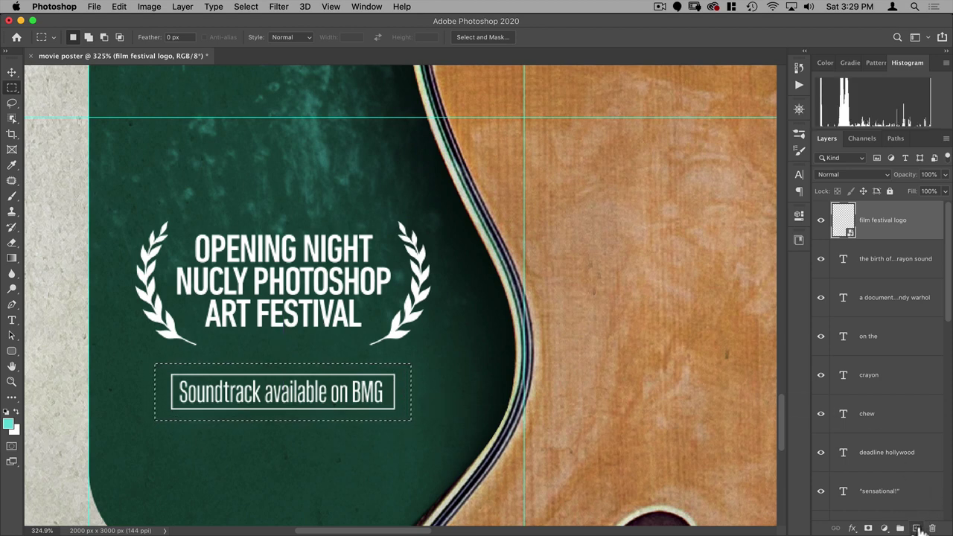
left_click(917, 525)
key("alt+BackSpace")
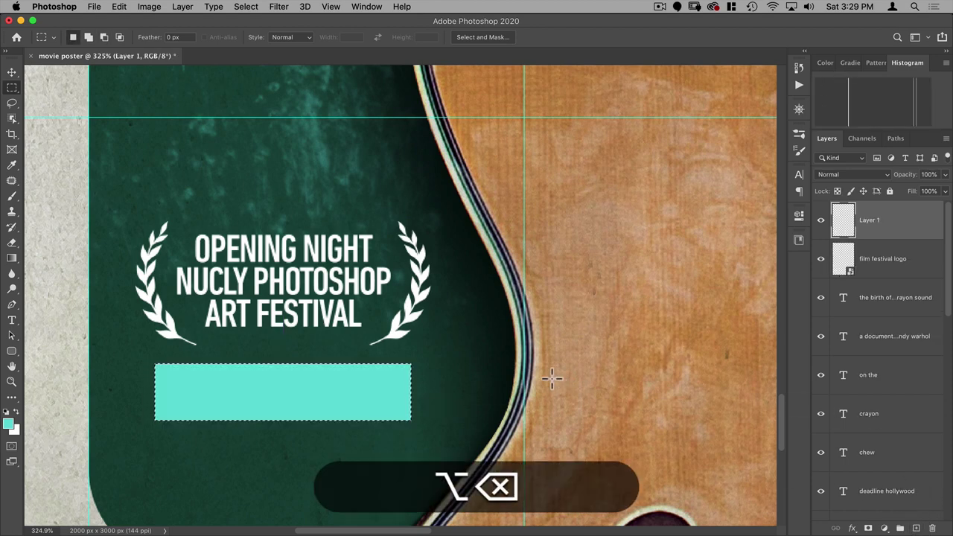
key("super+v")
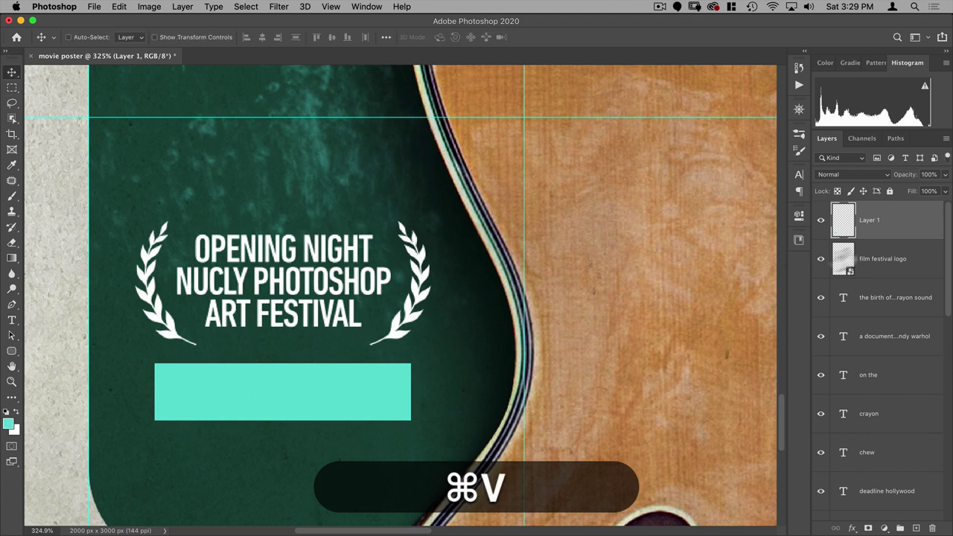
left_click(845, 233, "alt")
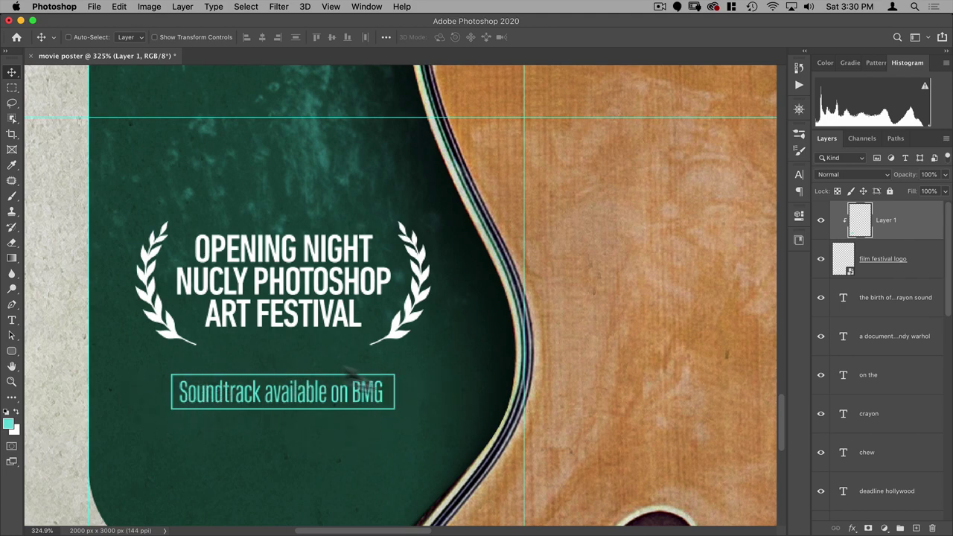
Place film credits.pdf as an embedded object in the poster
scroll(253, 320, "down", 10)
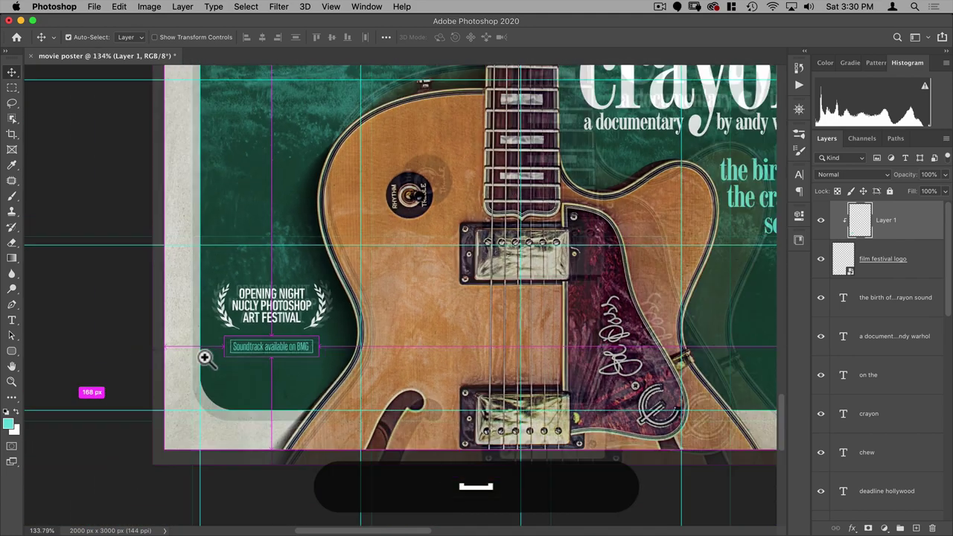
scroll(247, 344, "down", 4)
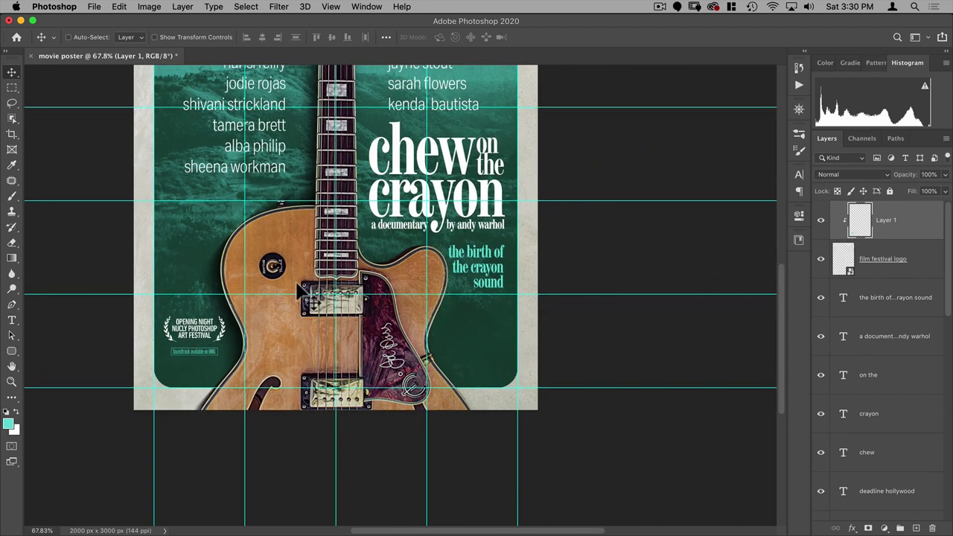
left_click(94, 10)
left_click(160, 234)
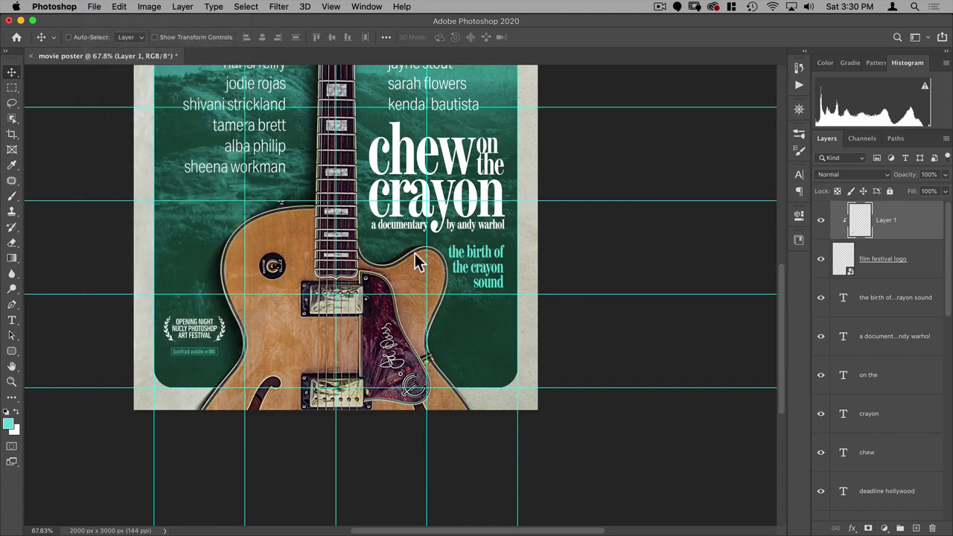
left_click(299, 134)
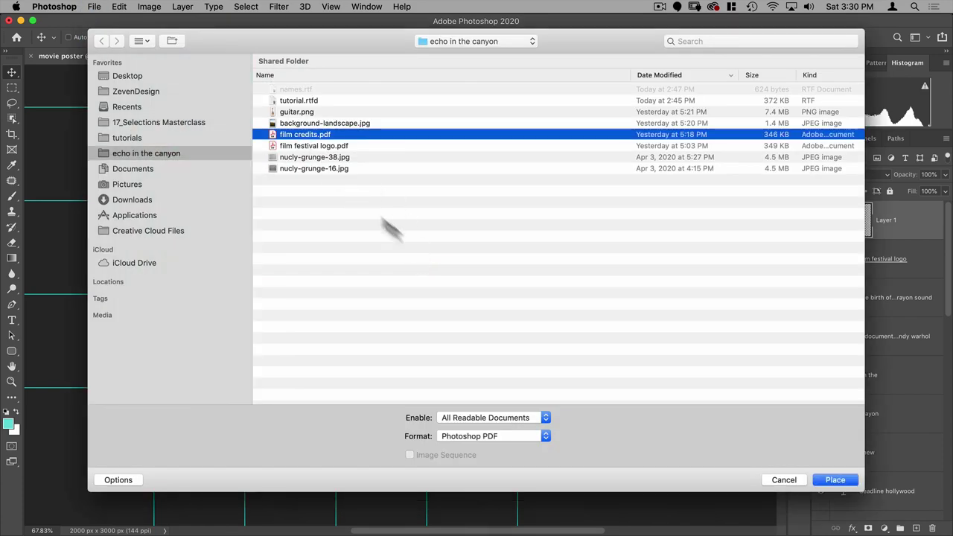
key("Return")
left_click(616, 384)
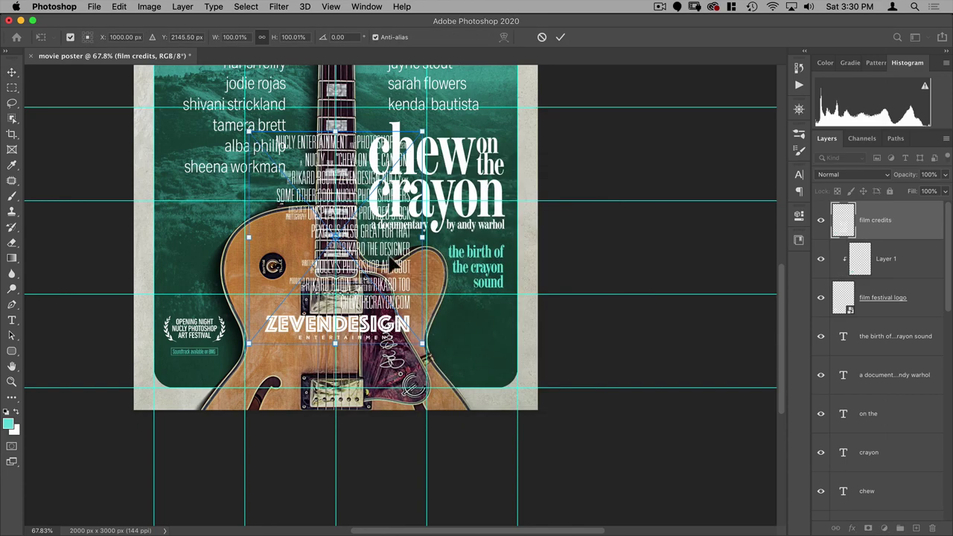
Scale the film credits to about 36% and position them below “the birth of the crayon sound”, aligned with its right edge
left_click_drag(397, 266, 487, 306)
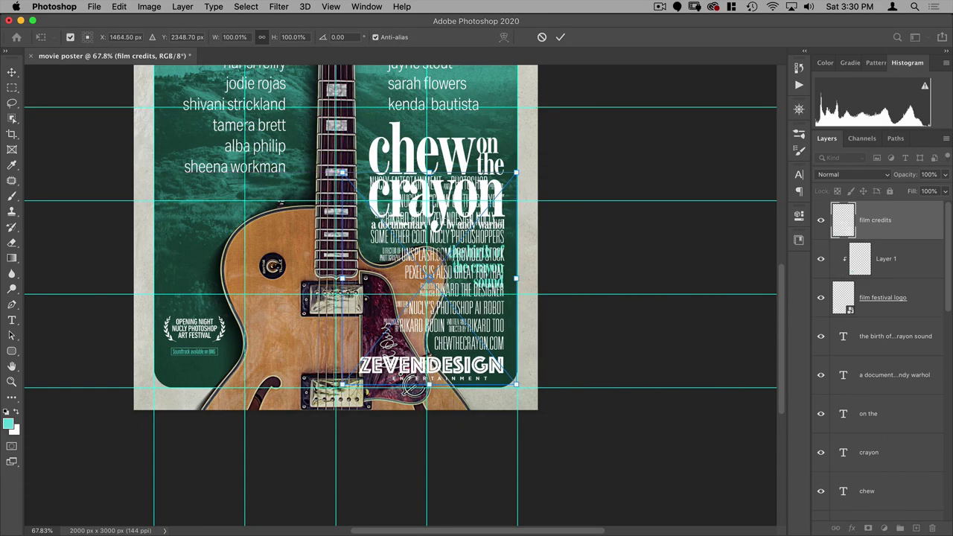
left_click_drag(354, 180, 435, 313)
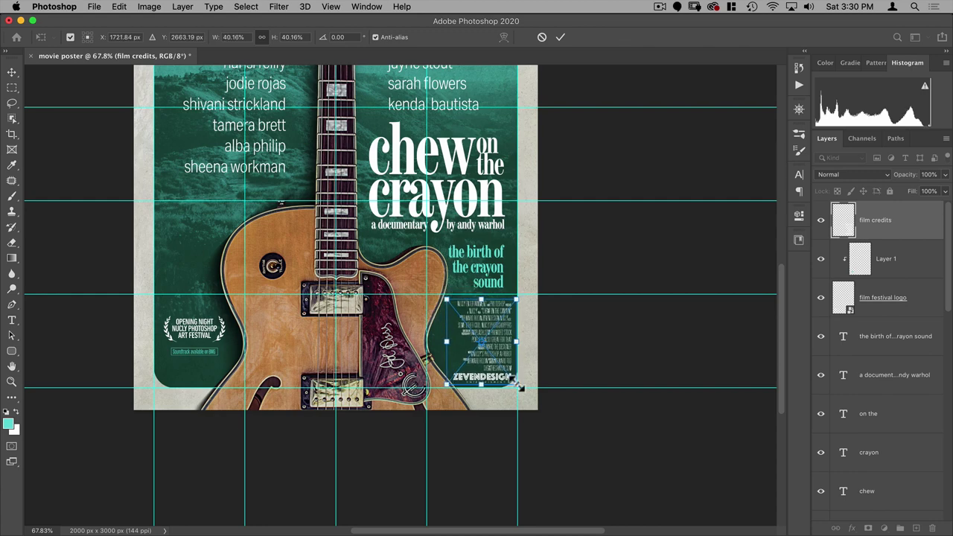
left_click_drag(521, 385, 512, 376)
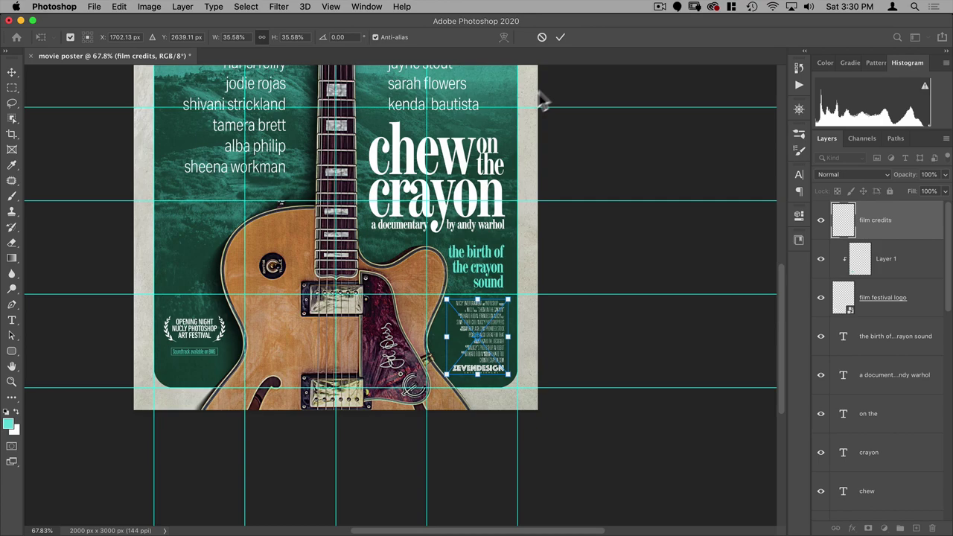
left_click(561, 36)
Add a solid color fill layer in teal #49dfd9 and clip it to the film credits layer
scroll(506, 316, "up", 5, "alt")
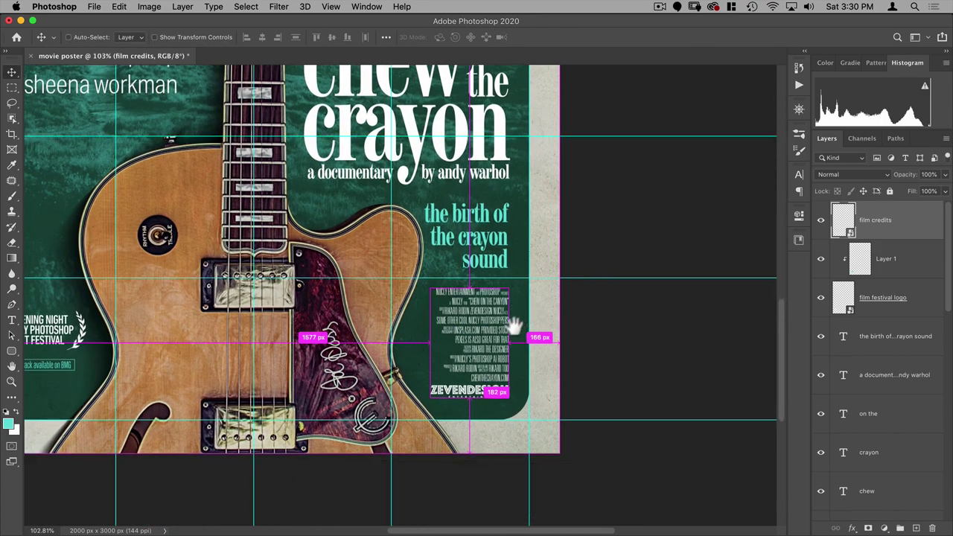
left_click_drag(513, 325, 564, 304)
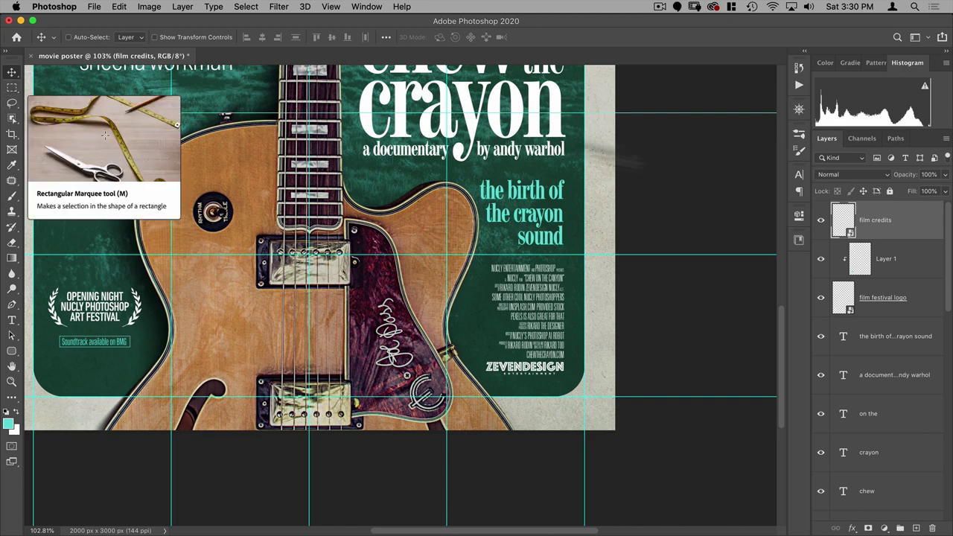
left_click(883, 529)
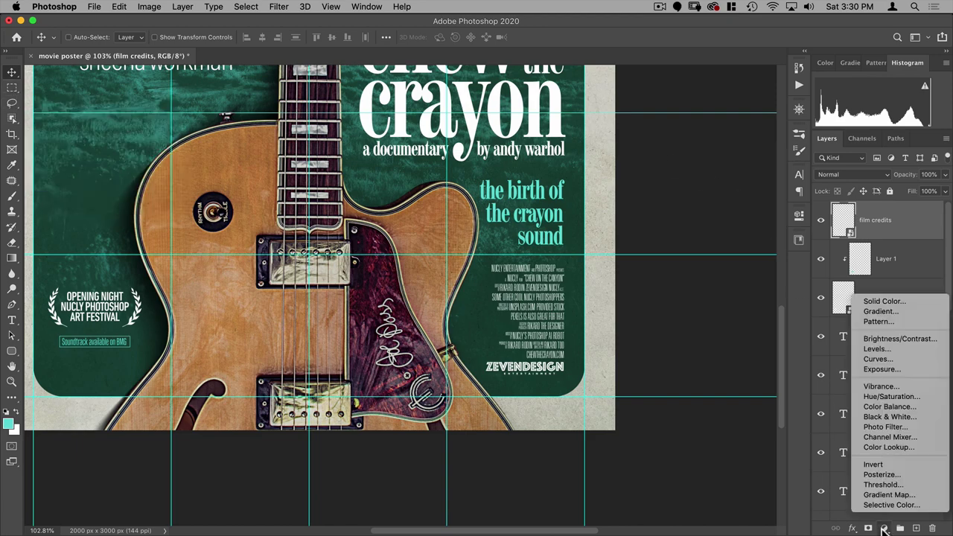
left_click(880, 302)
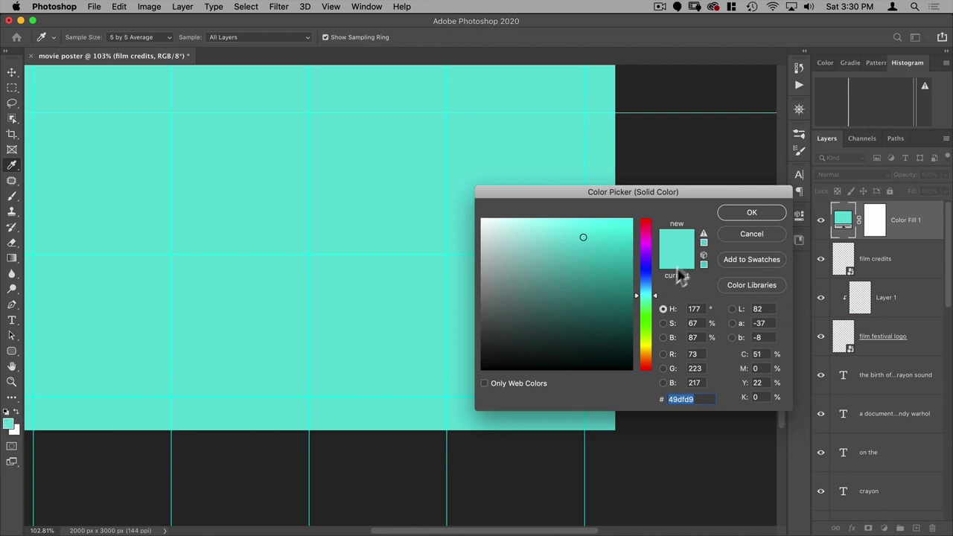
left_click(750, 213)
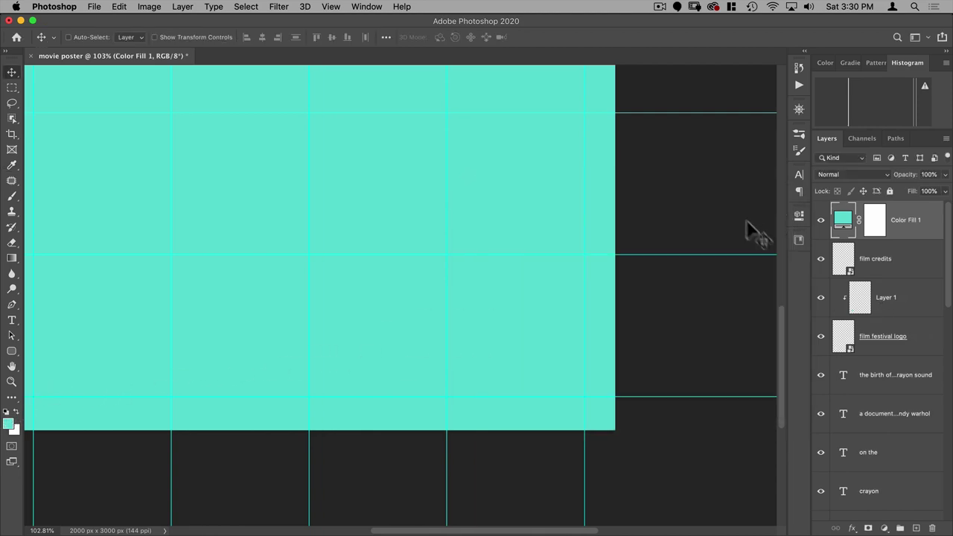
left_click(841, 248, "alt")
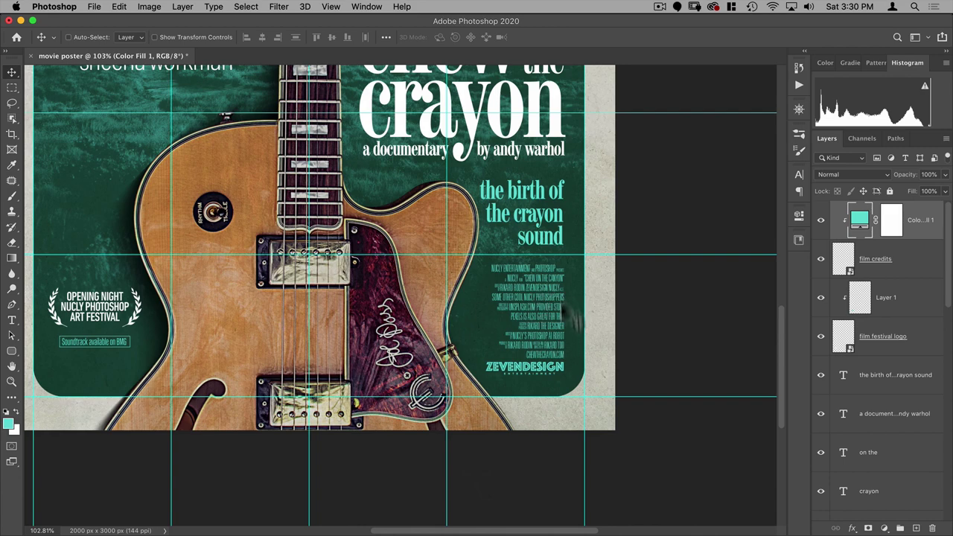
Try a purple hue for the film credits' color fill
double_click(859, 225)
left_click_drag(565, 198, 711, 162)
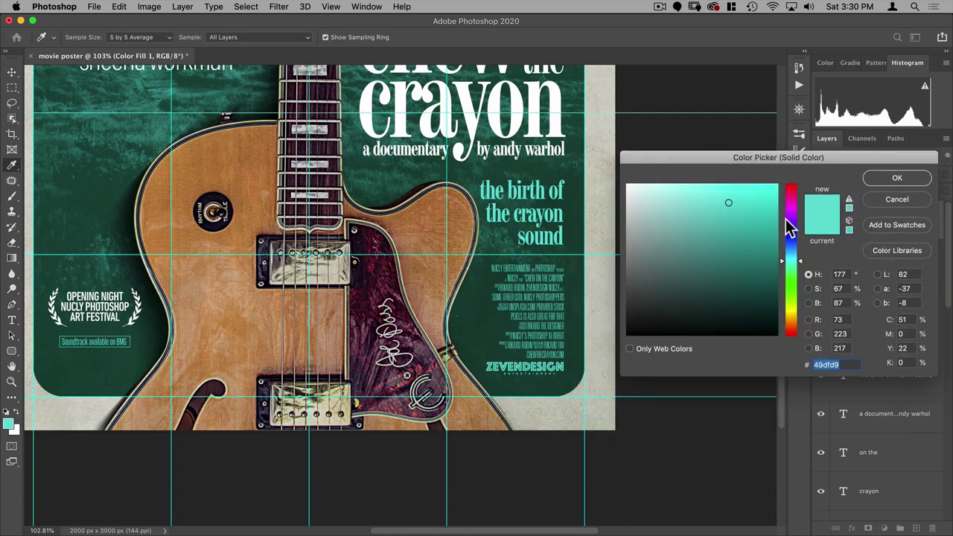
left_click_drag(789, 227, 789, 212)
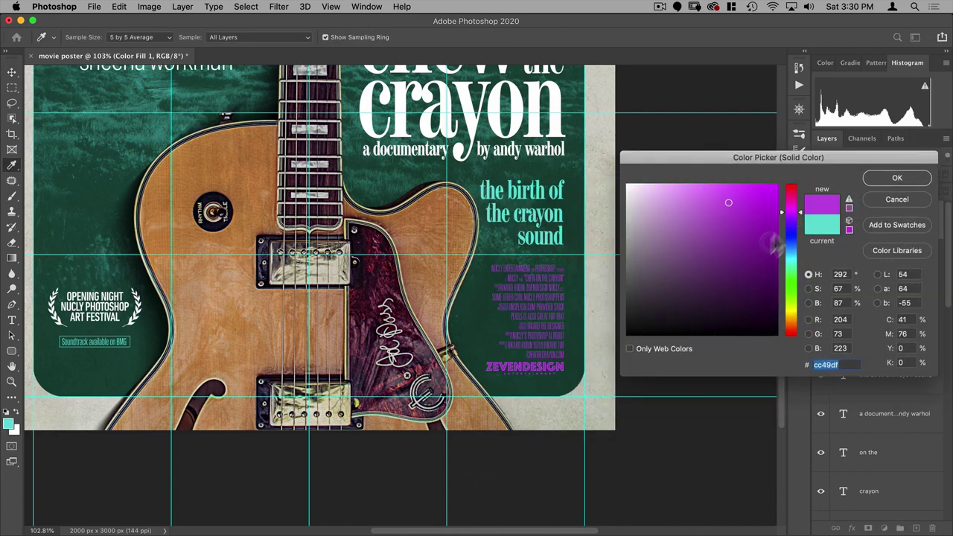
left_click(896, 199)
scroll(465, 273, "down", 2)
scroll(465, 273, "down", 3)
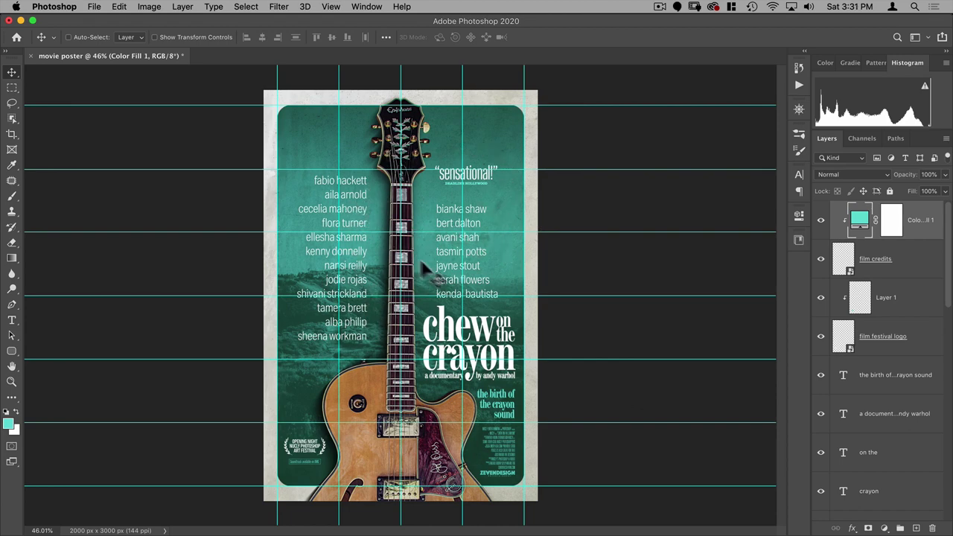
scroll(447, 350, "up", 6)
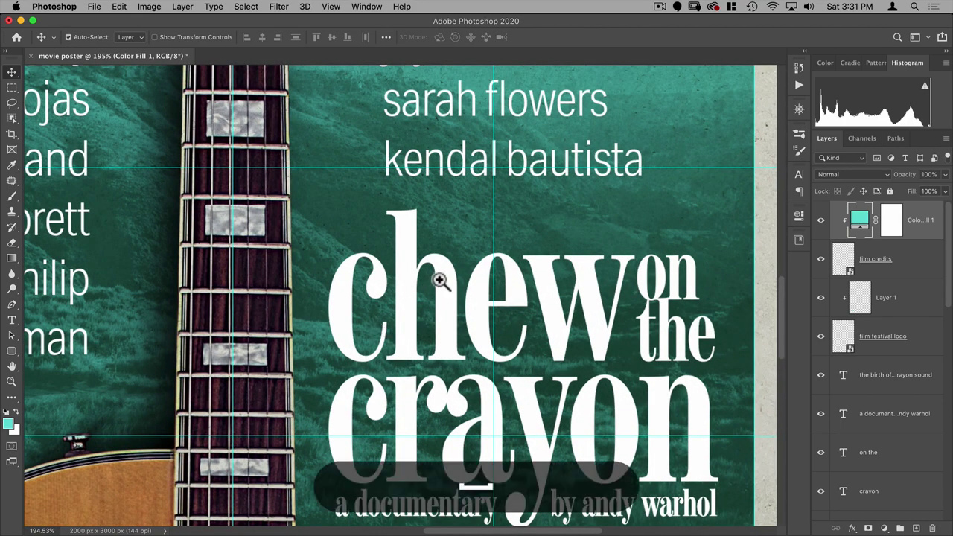
left_click_drag(436, 276, 350, 309)
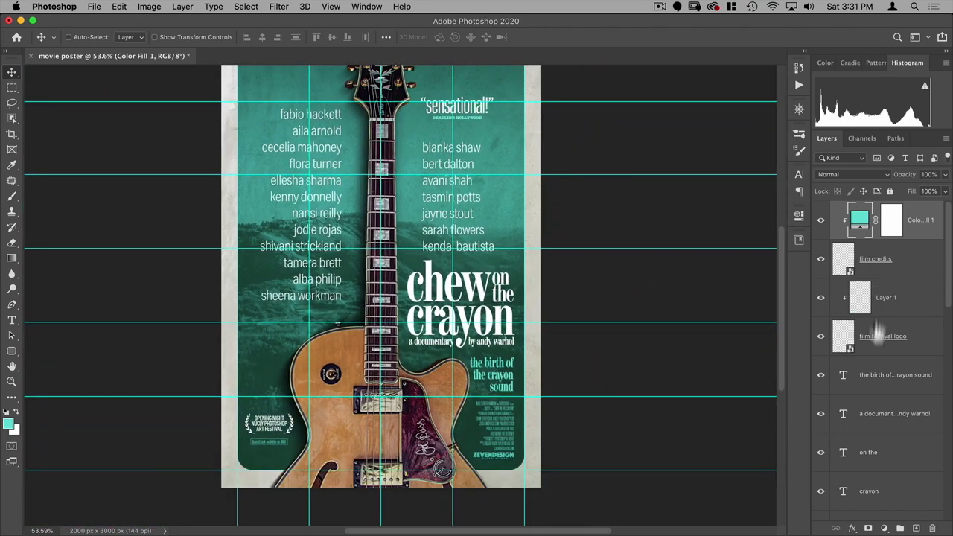
Group all layers from the teal color fill down to the cast name text and name the group “titling”
scroll(897, 346, "down", 10)
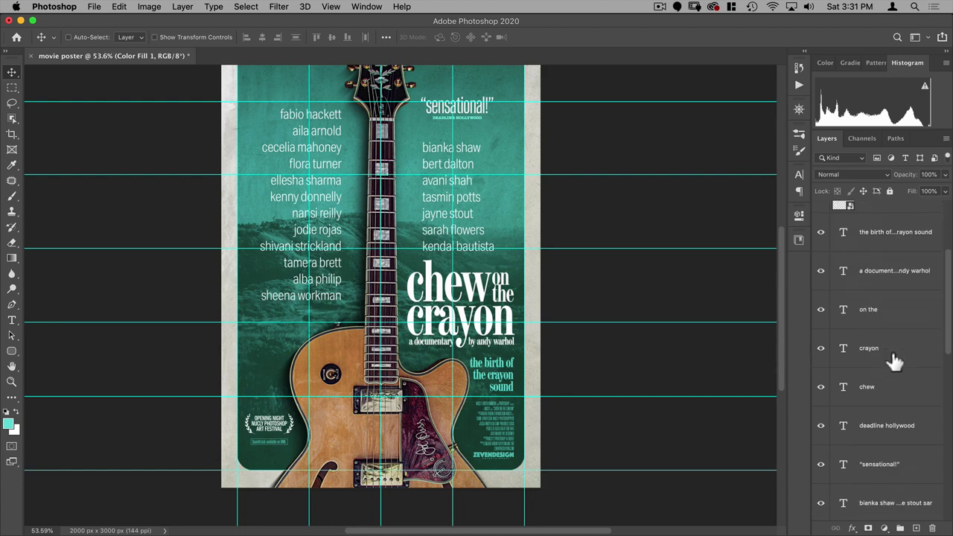
left_click(887, 394, "shift")
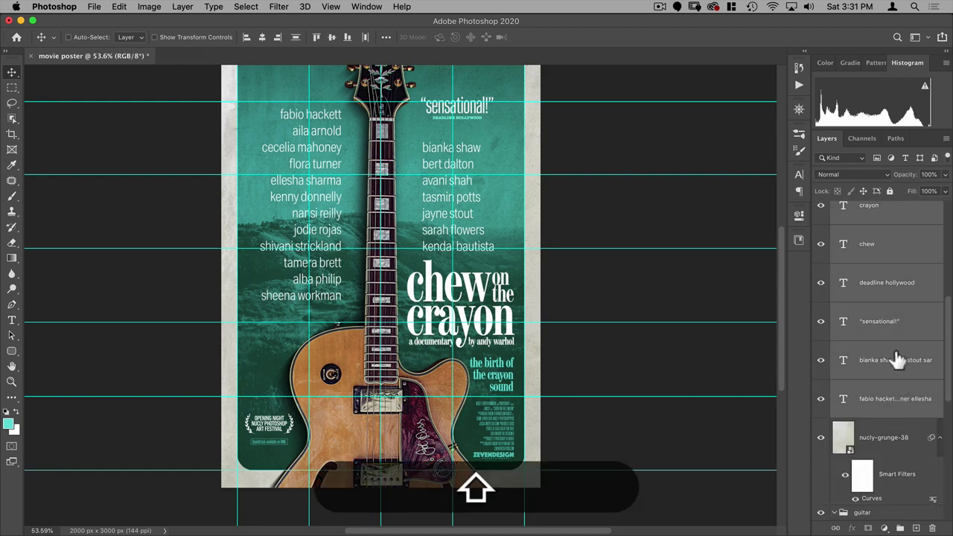
key("super+g")
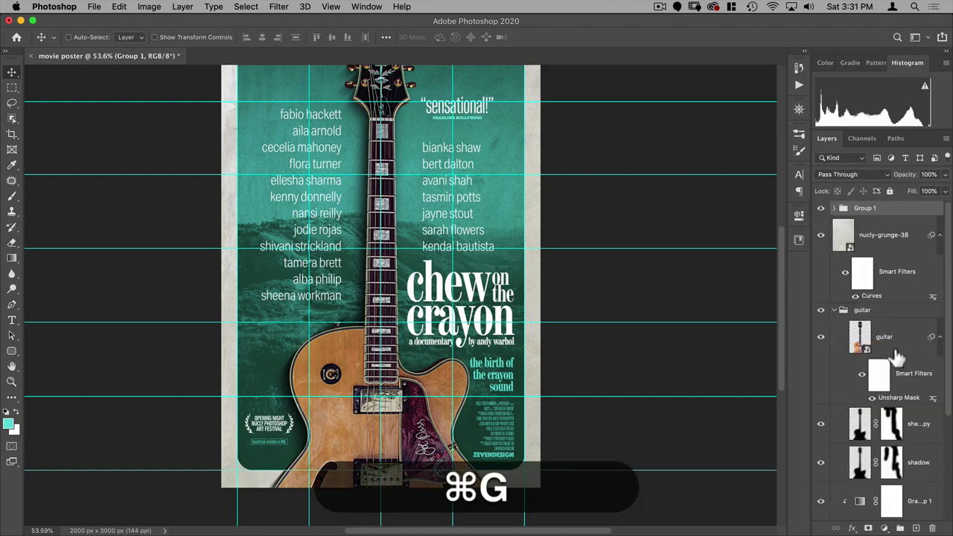
double_click(864, 209)
type("titling")
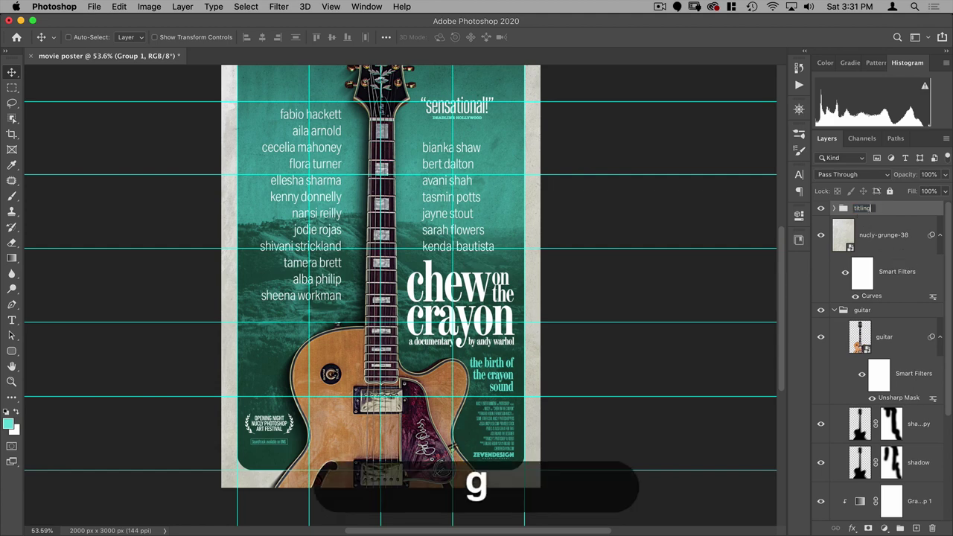
key("Return")
left_click(820, 209)
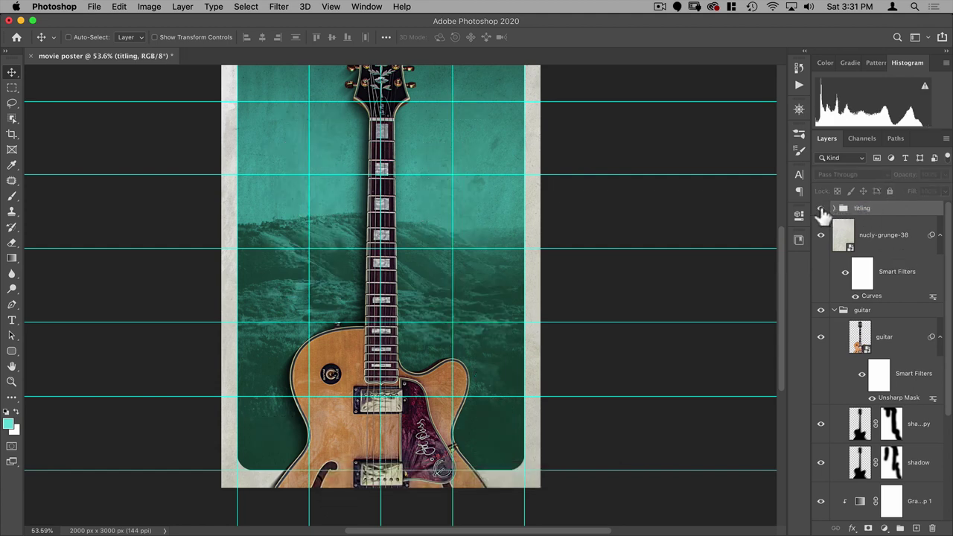
left_click(820, 209)
Duplicate the nucly-grunge-38 texture layer above the titling group and clip the copy to that group
left_click(843, 237)
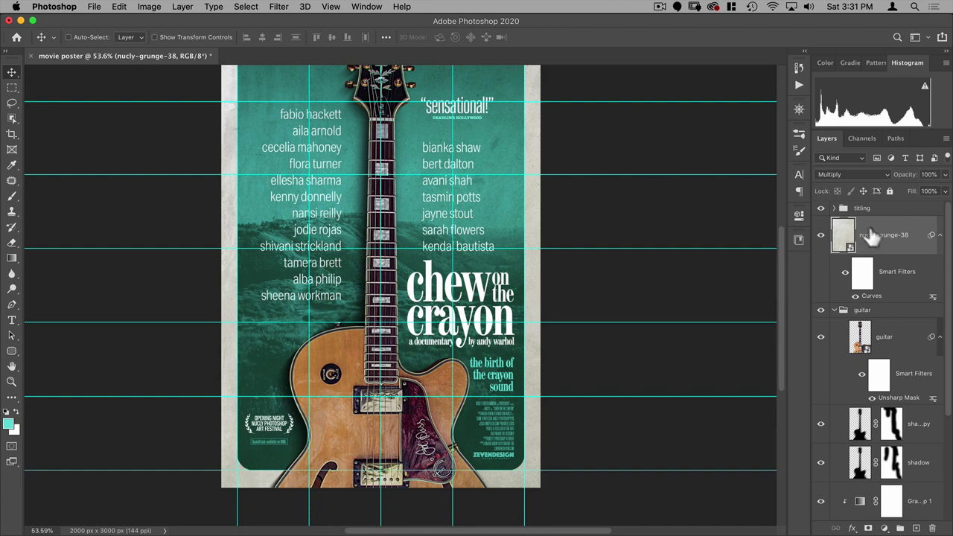
key("alt")
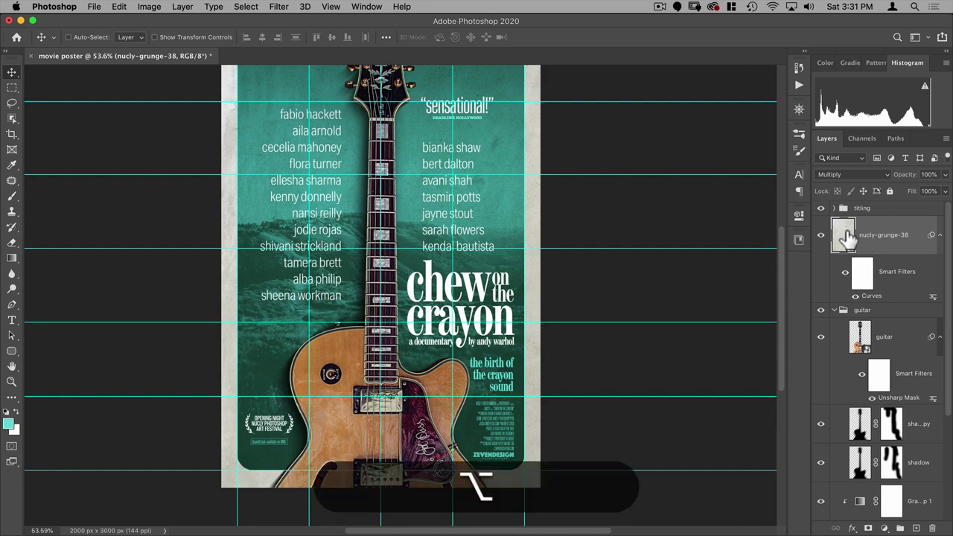
left_click_drag(857, 236, 863, 211)
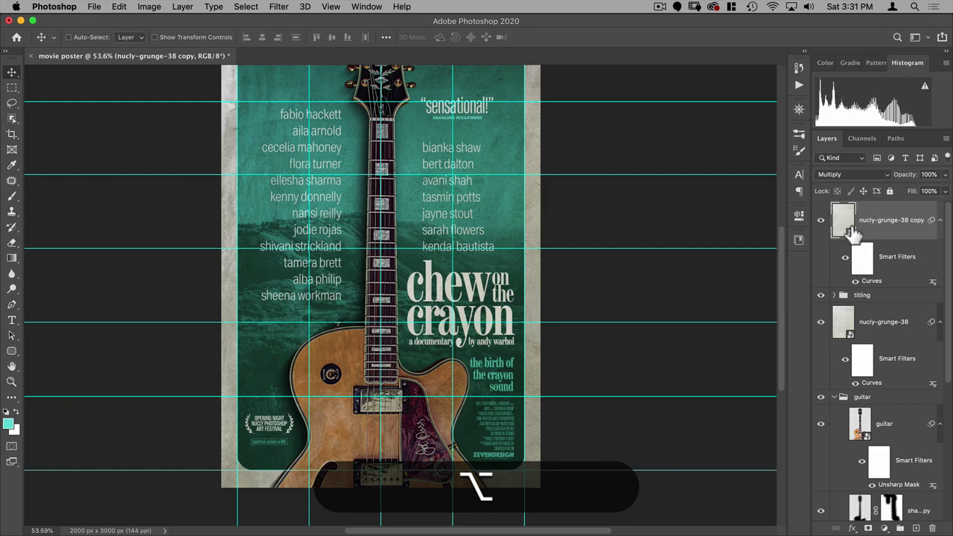
key("alt")
left_click(839, 280, "alt")
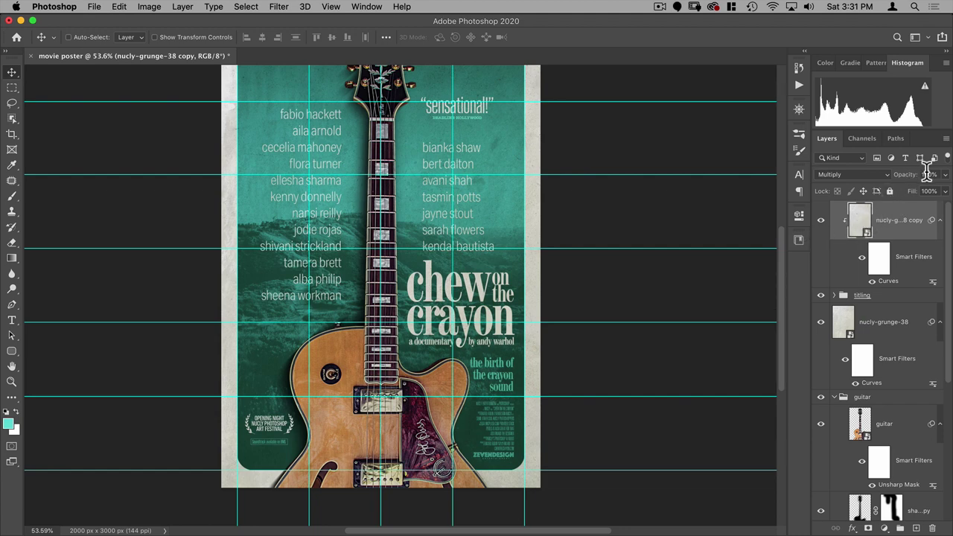
Set the clipped texture copy's opacity to 50% and compare the title lettering with the texture hidden and shown
type("50")
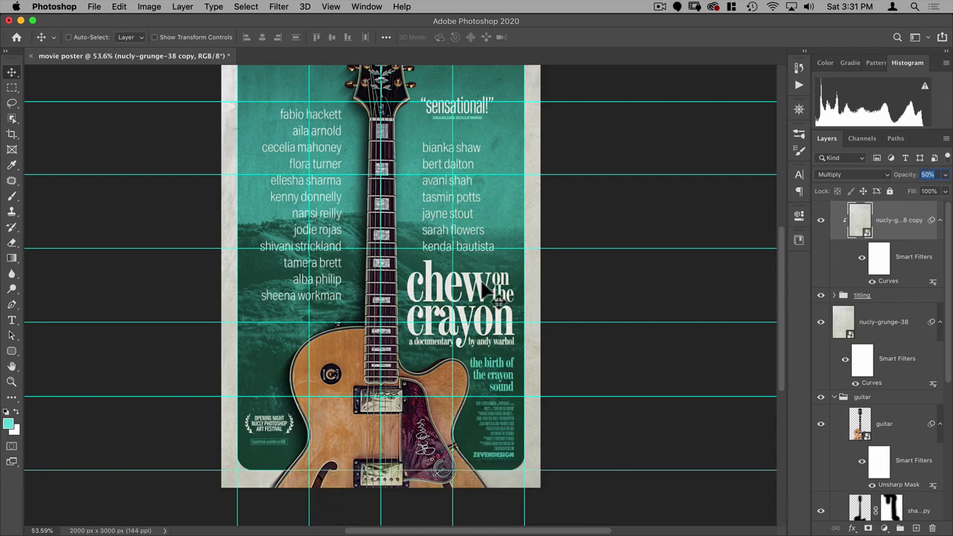
left_click_drag(437, 291, 511, 269)
key("super")
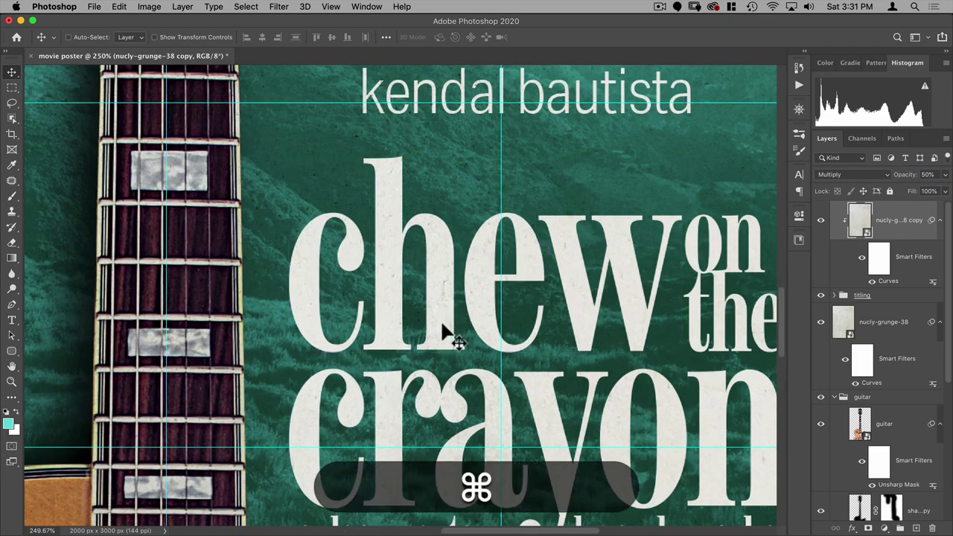
left_click(821, 221)
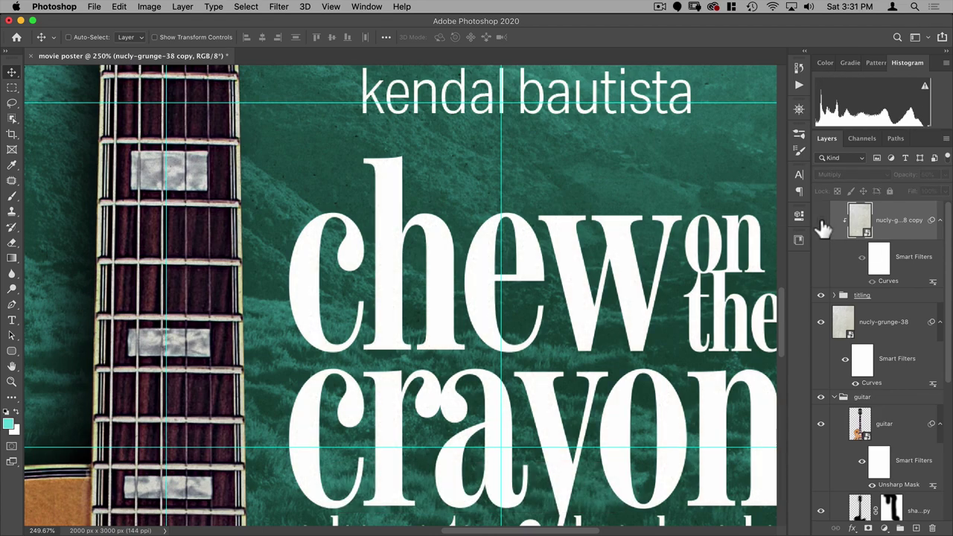
left_click(821, 221)
left_click(821, 221)
left_click(821, 221)
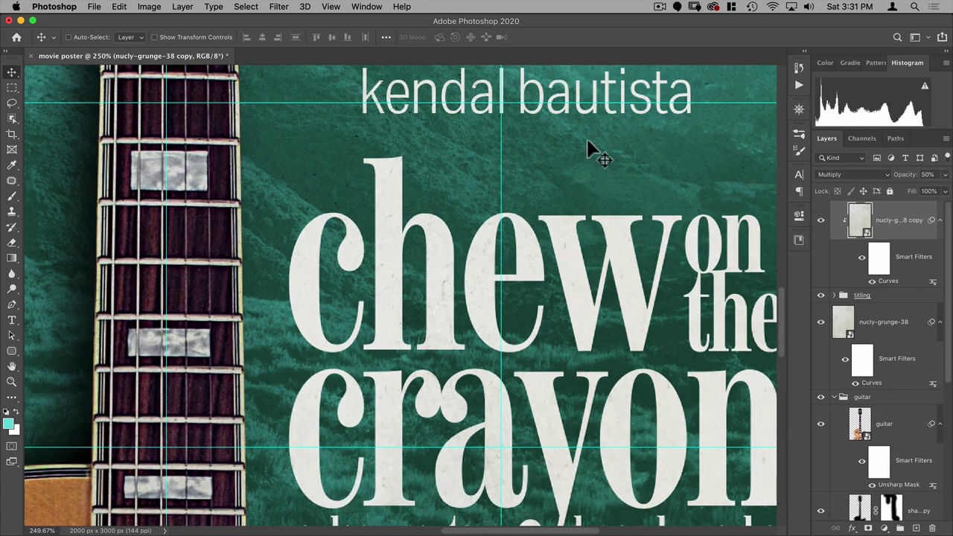
Fit the whole poster in view and hide the guides
key("super+space")
left_click_drag(424, 219, 521, 265)
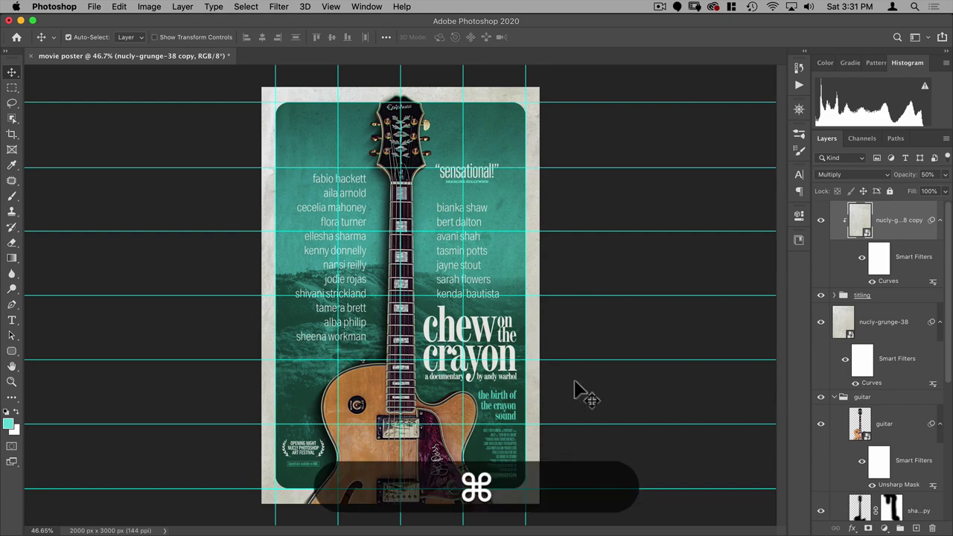
key("super+0")
key("super+semicolon")
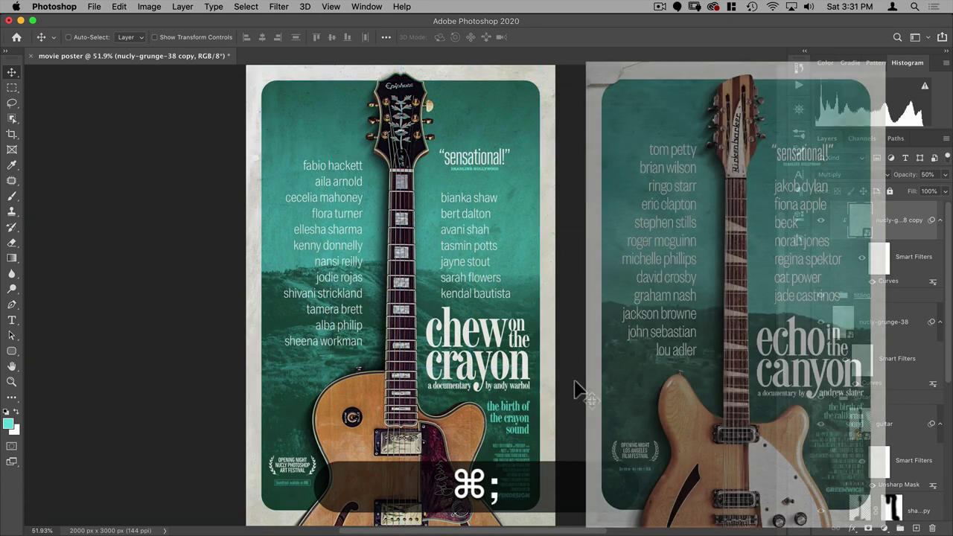